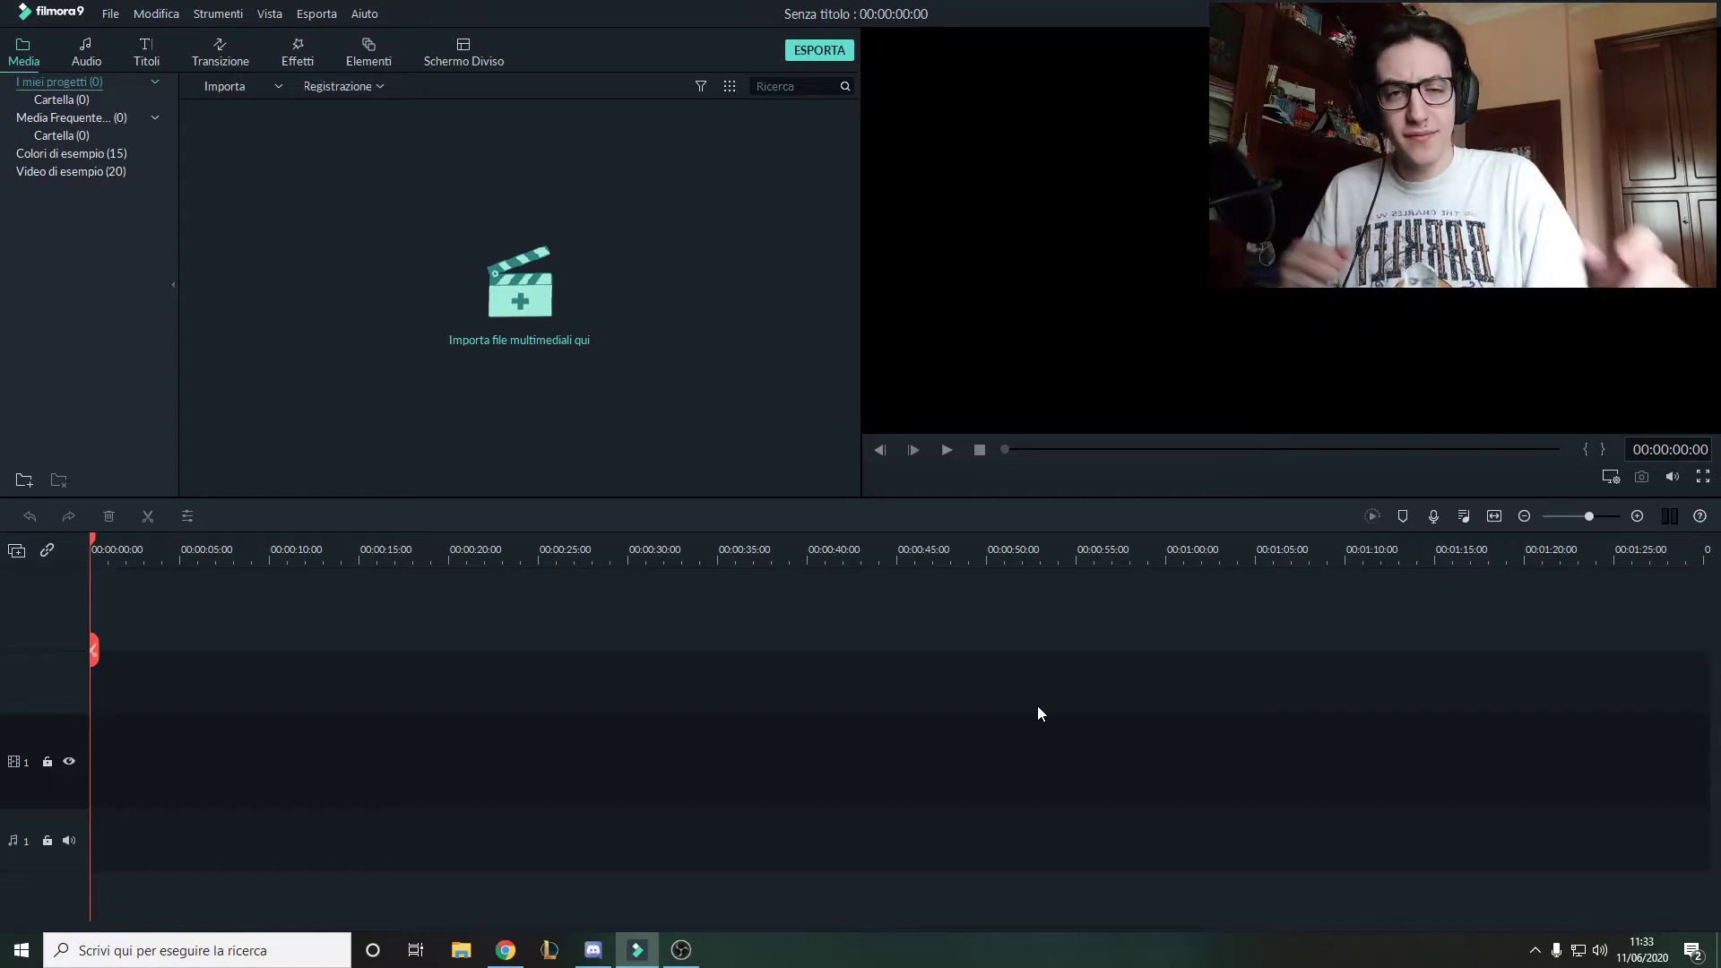
Look through the audio, titles, transitions, effects, elements and split-screen libraries, and return to the media library.
click(81, 56)
click(146, 54)
click(219, 54)
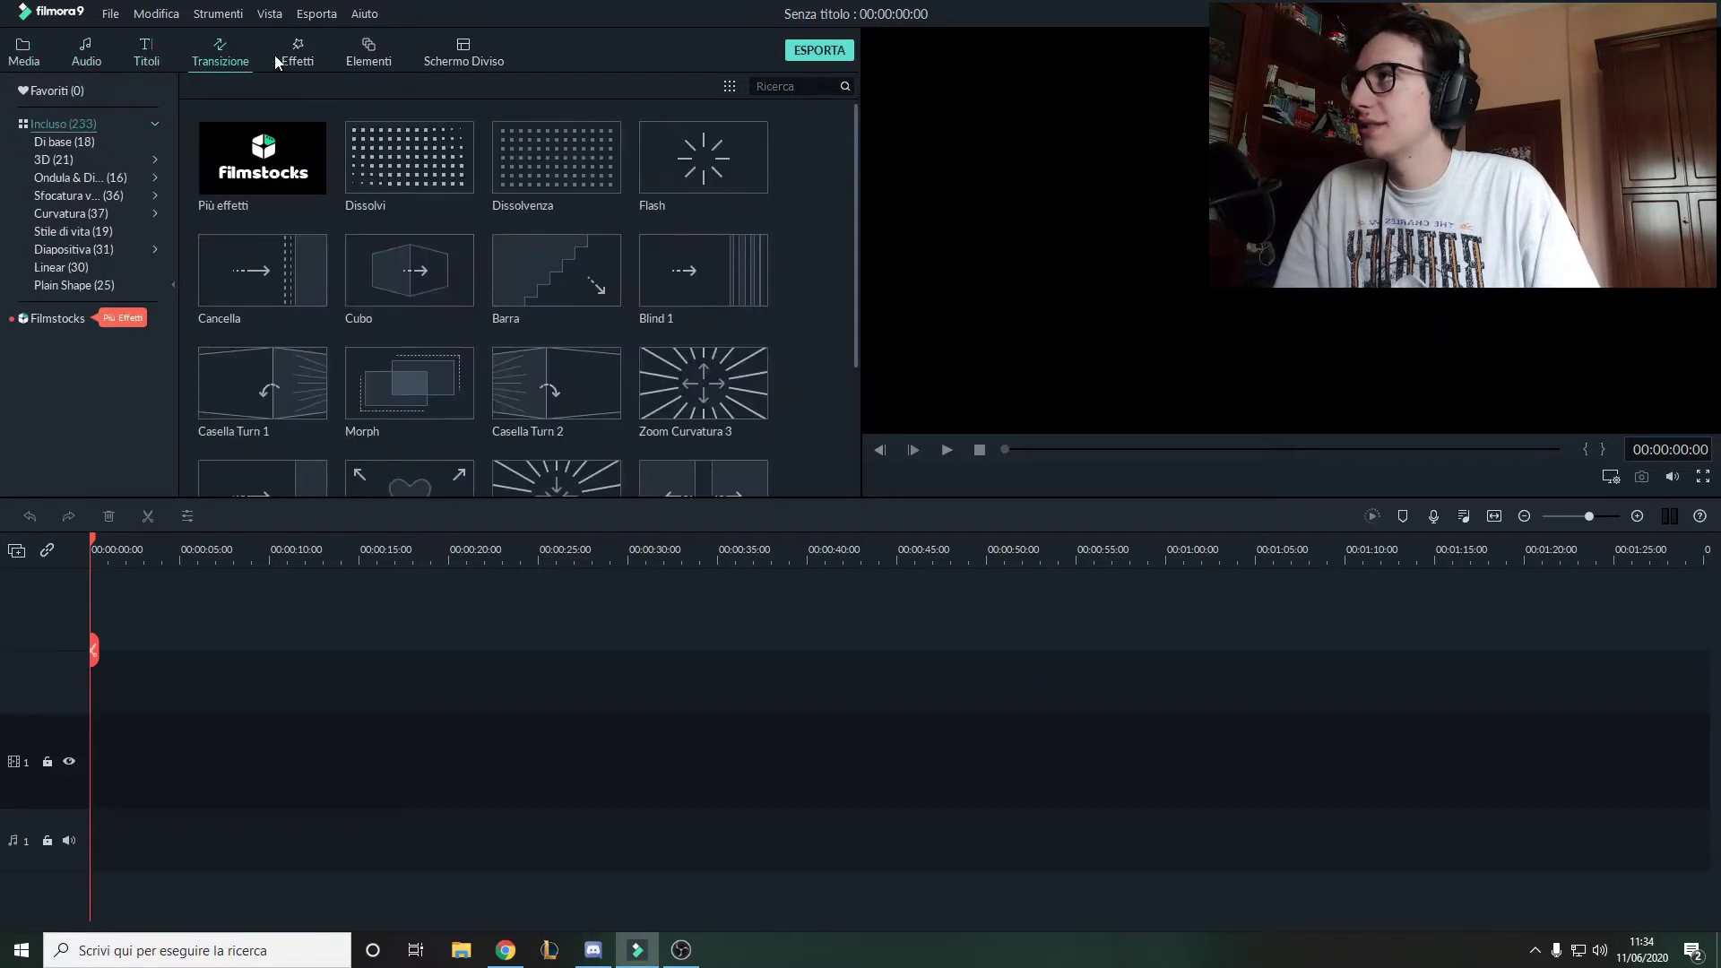
click(304, 59)
click(356, 60)
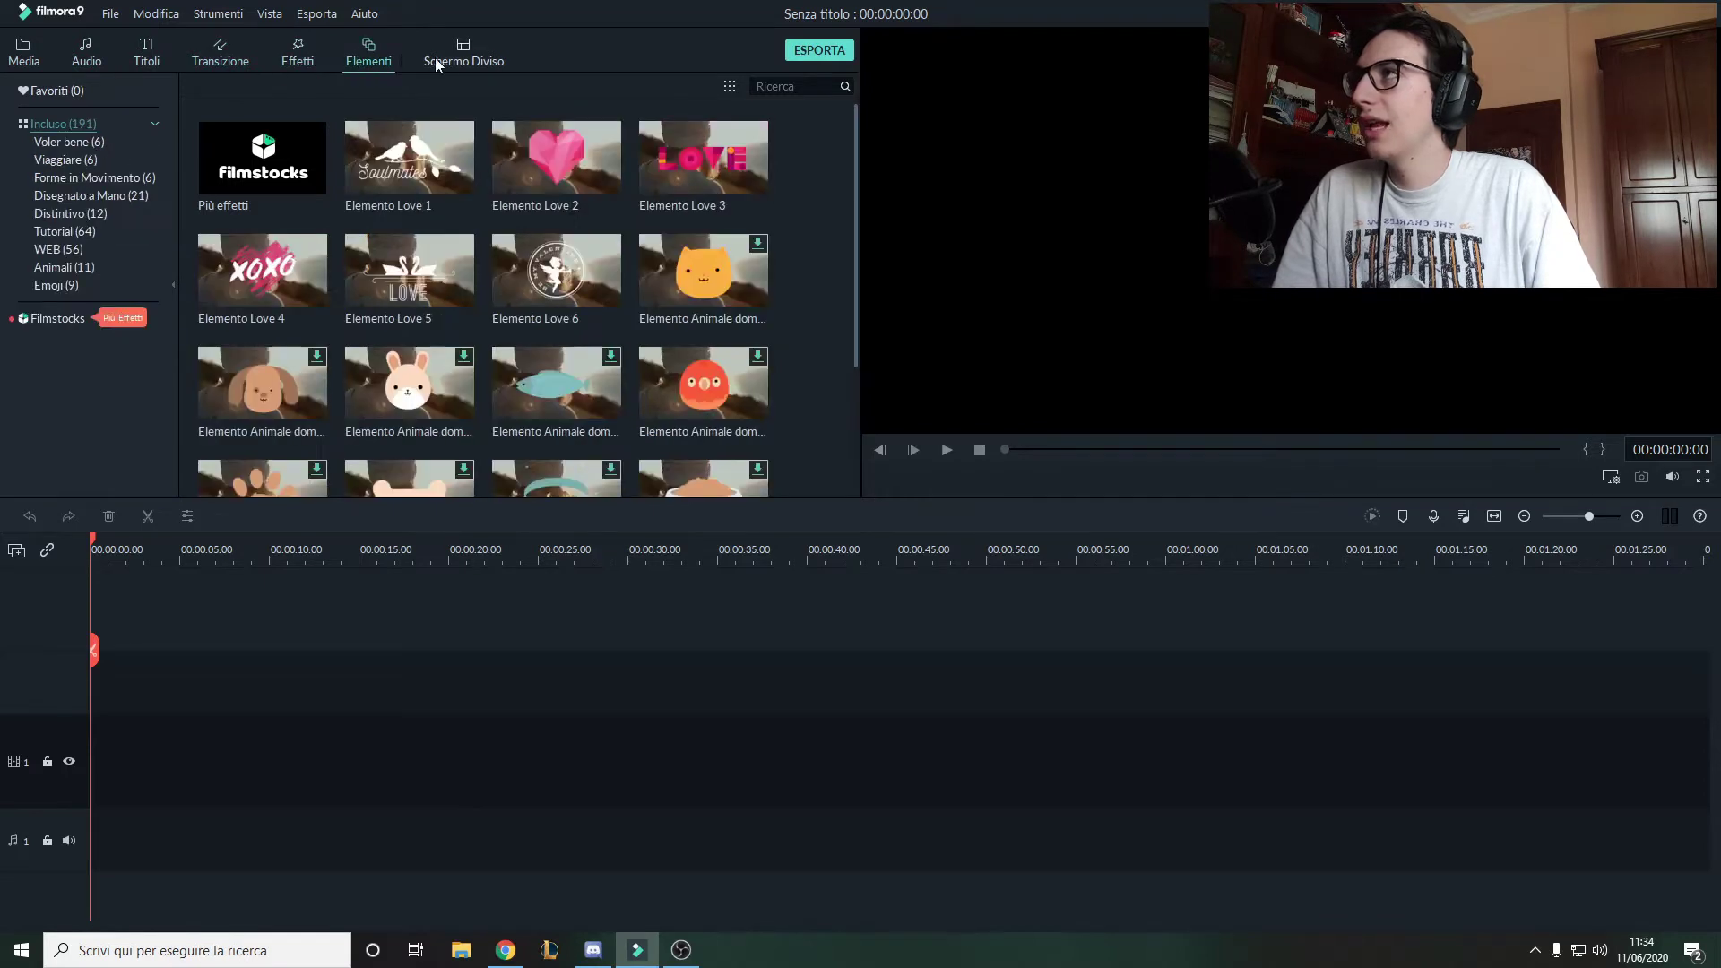
click(454, 56)
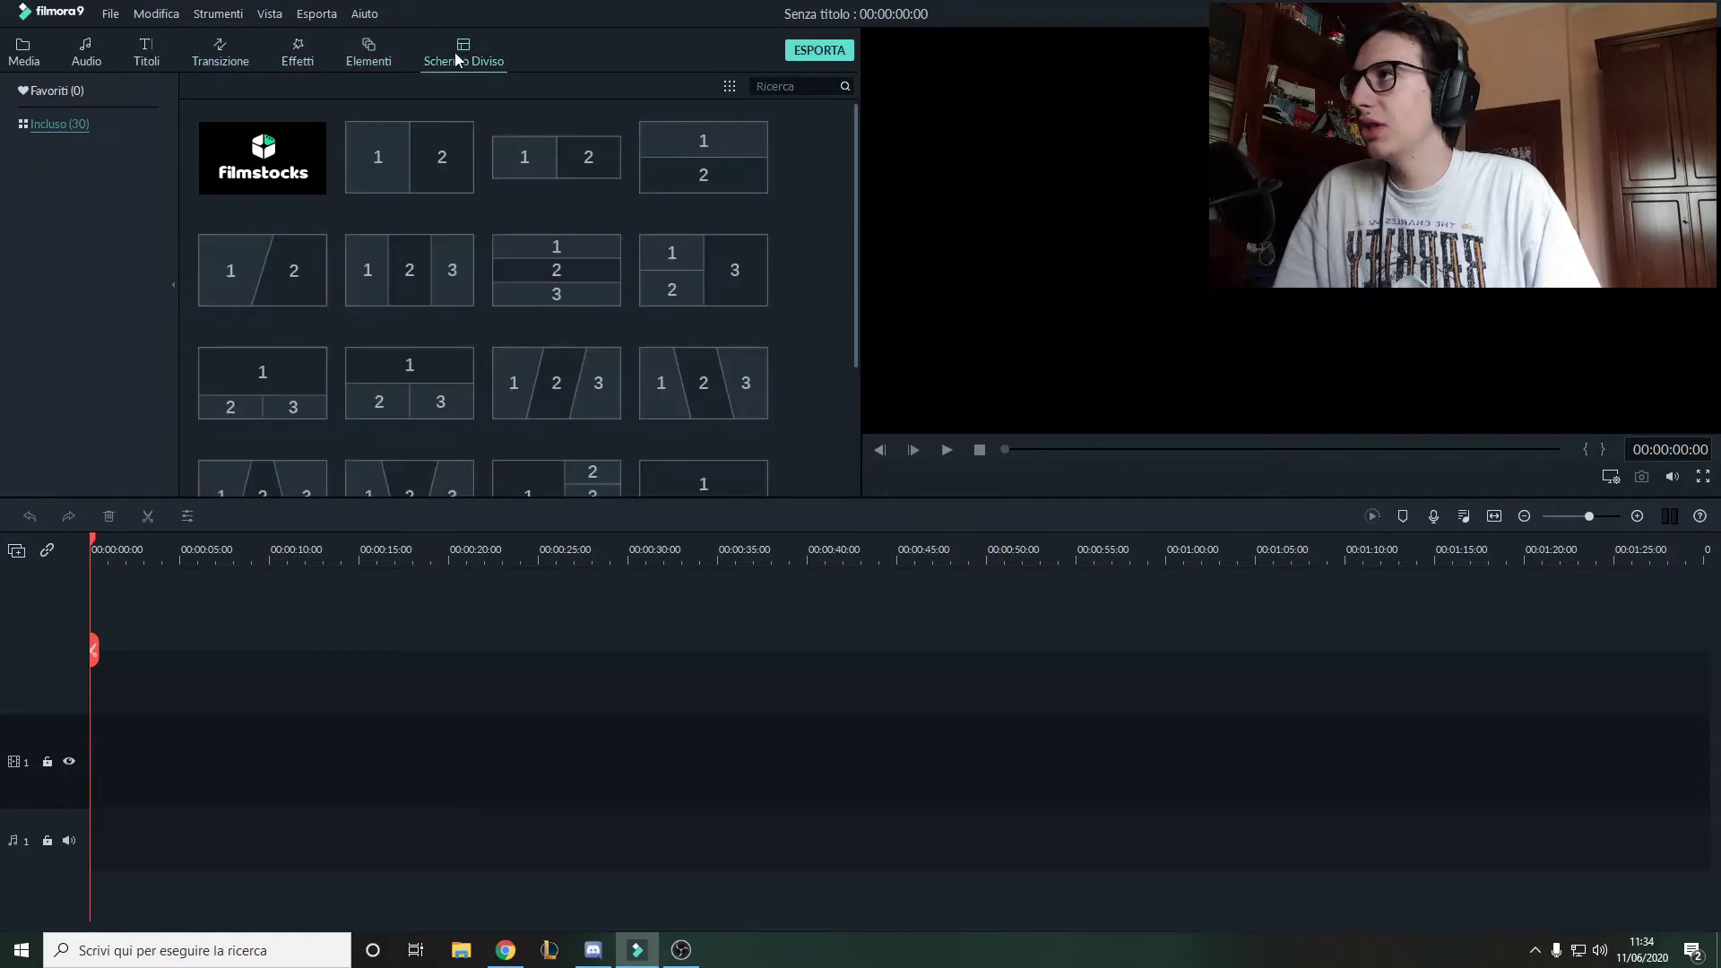
click(27, 52)
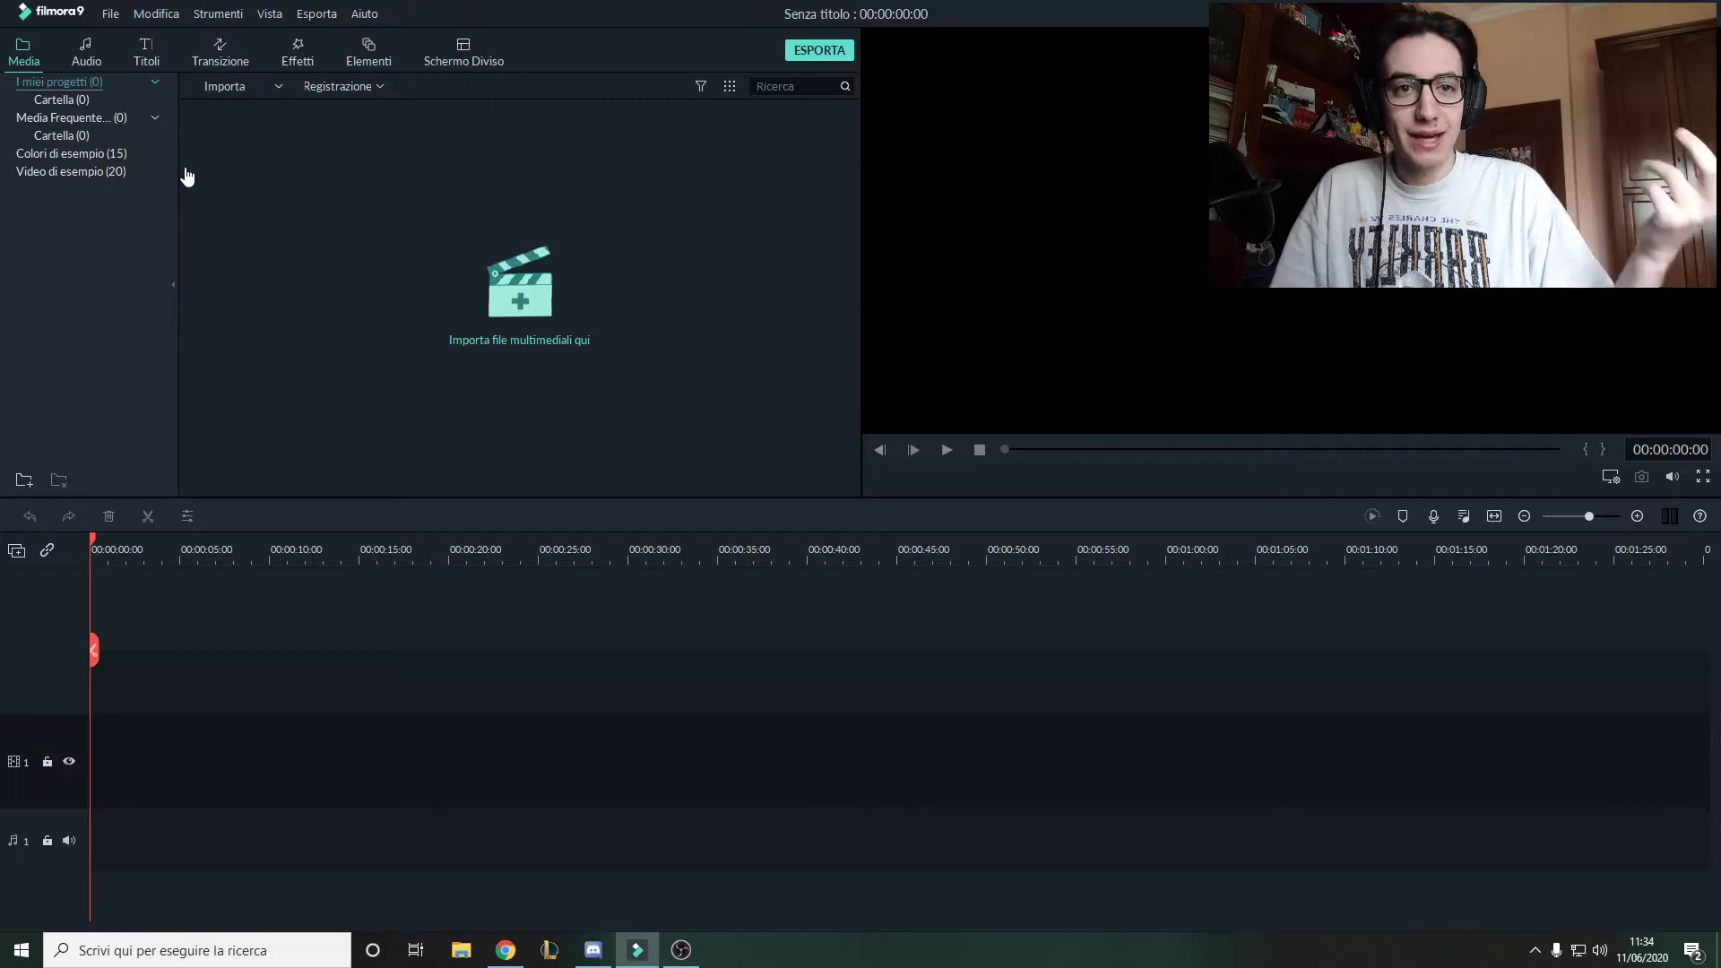
click(454, 284)
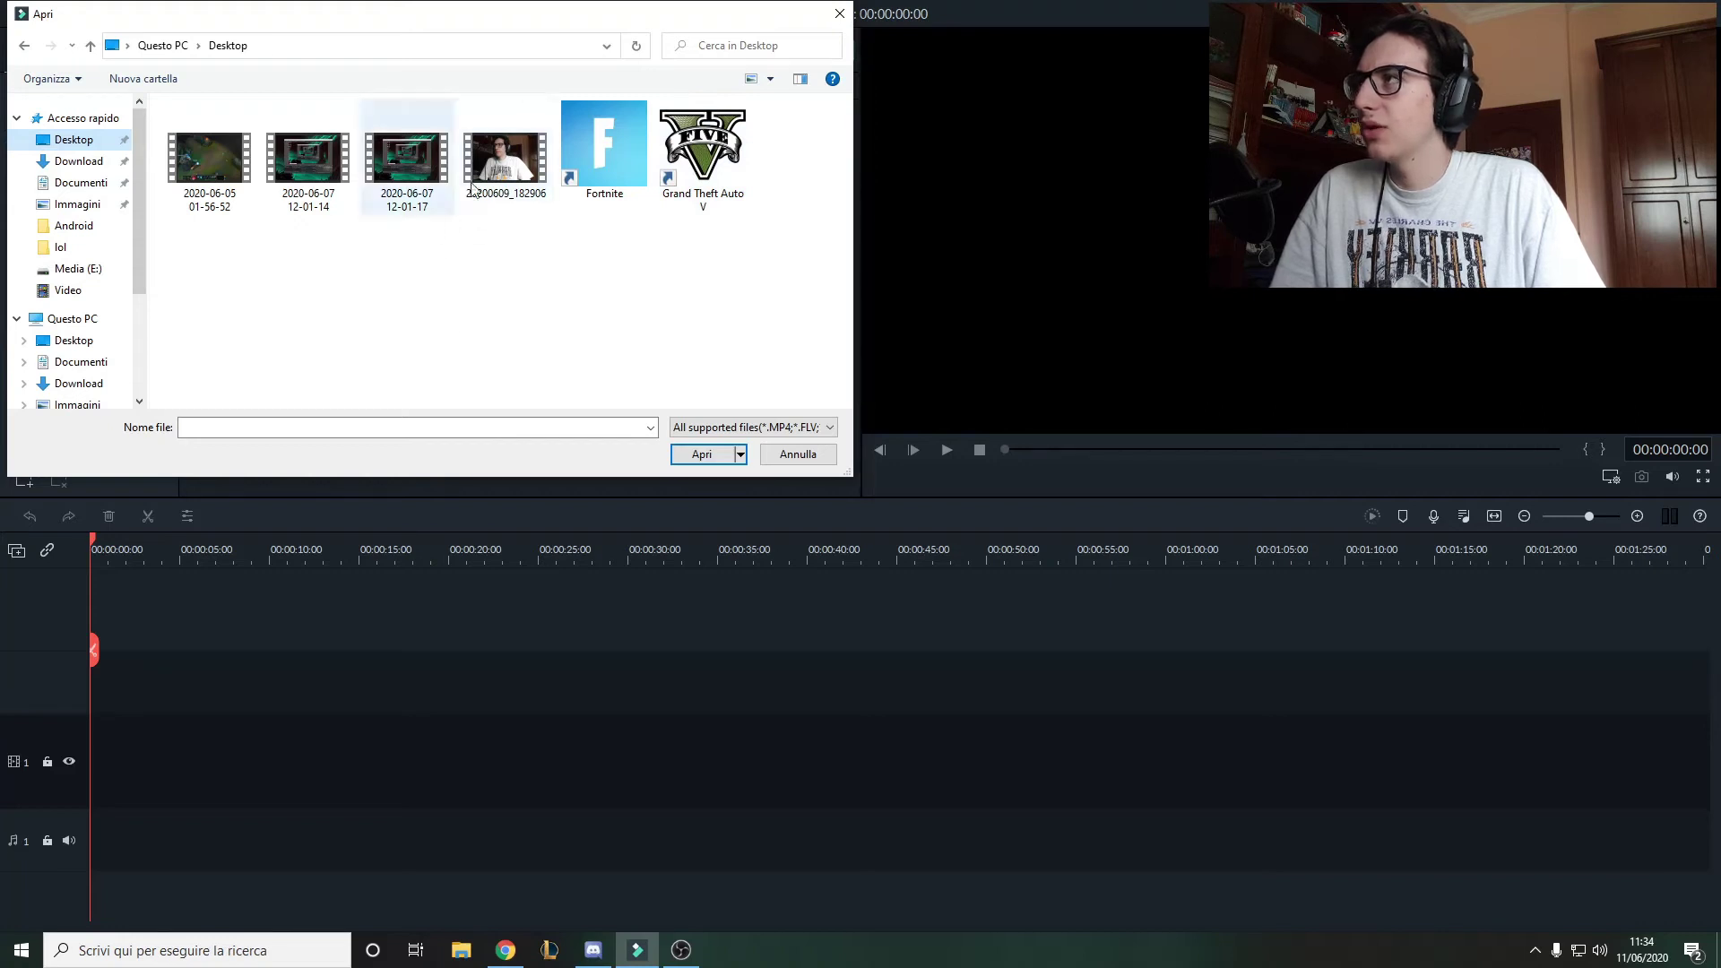
click(503, 170)
click(696, 464)
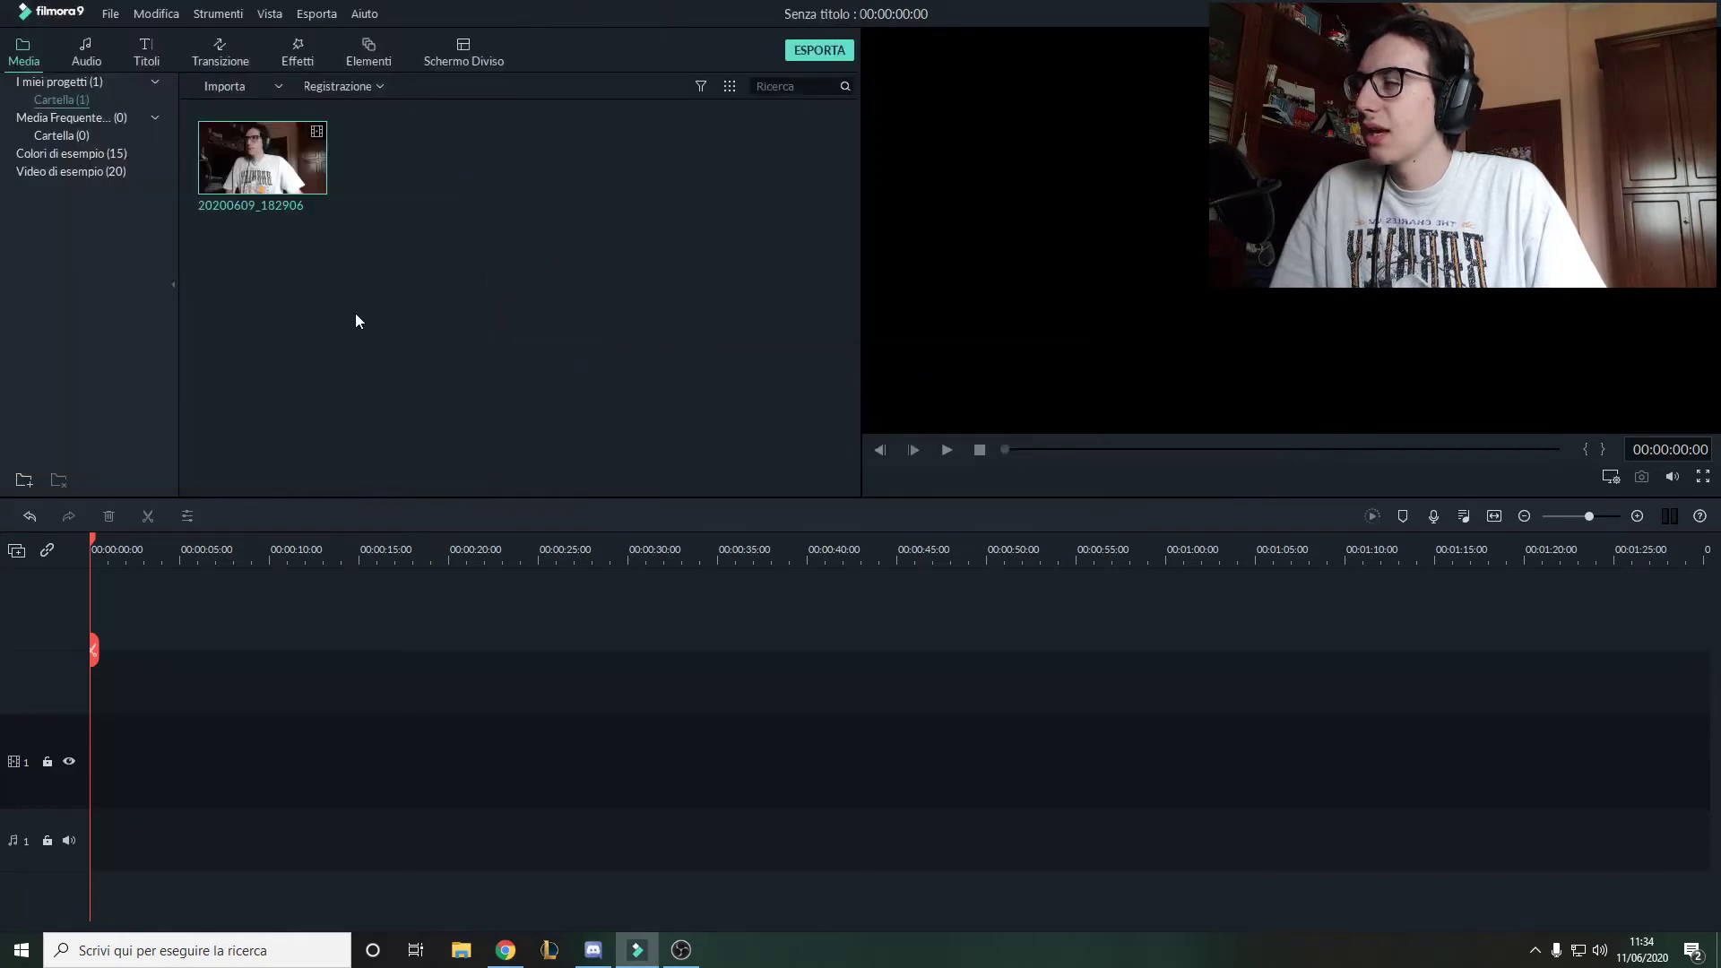
right_click(370, 308)
click(386, 317)
click(215, 166)
click(695, 457)
click(449, 268)
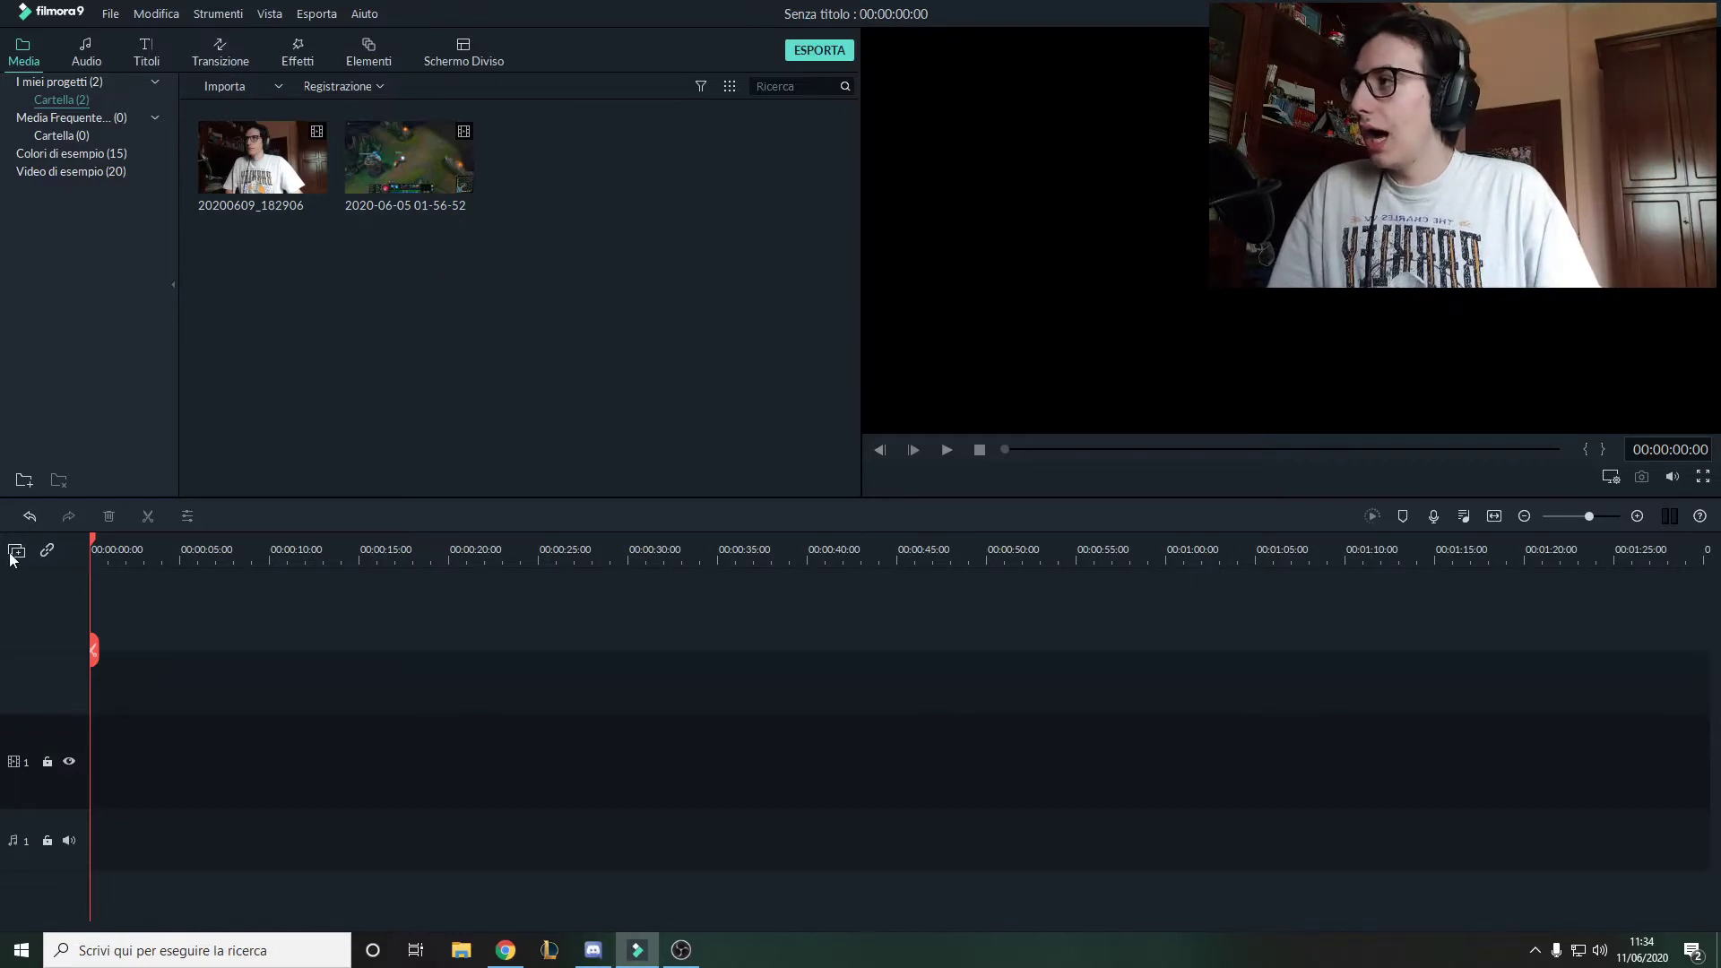
Add two more video tracks and one more audio track to the timeline.
drag(260, 156, 77, 880)
click(283, 335)
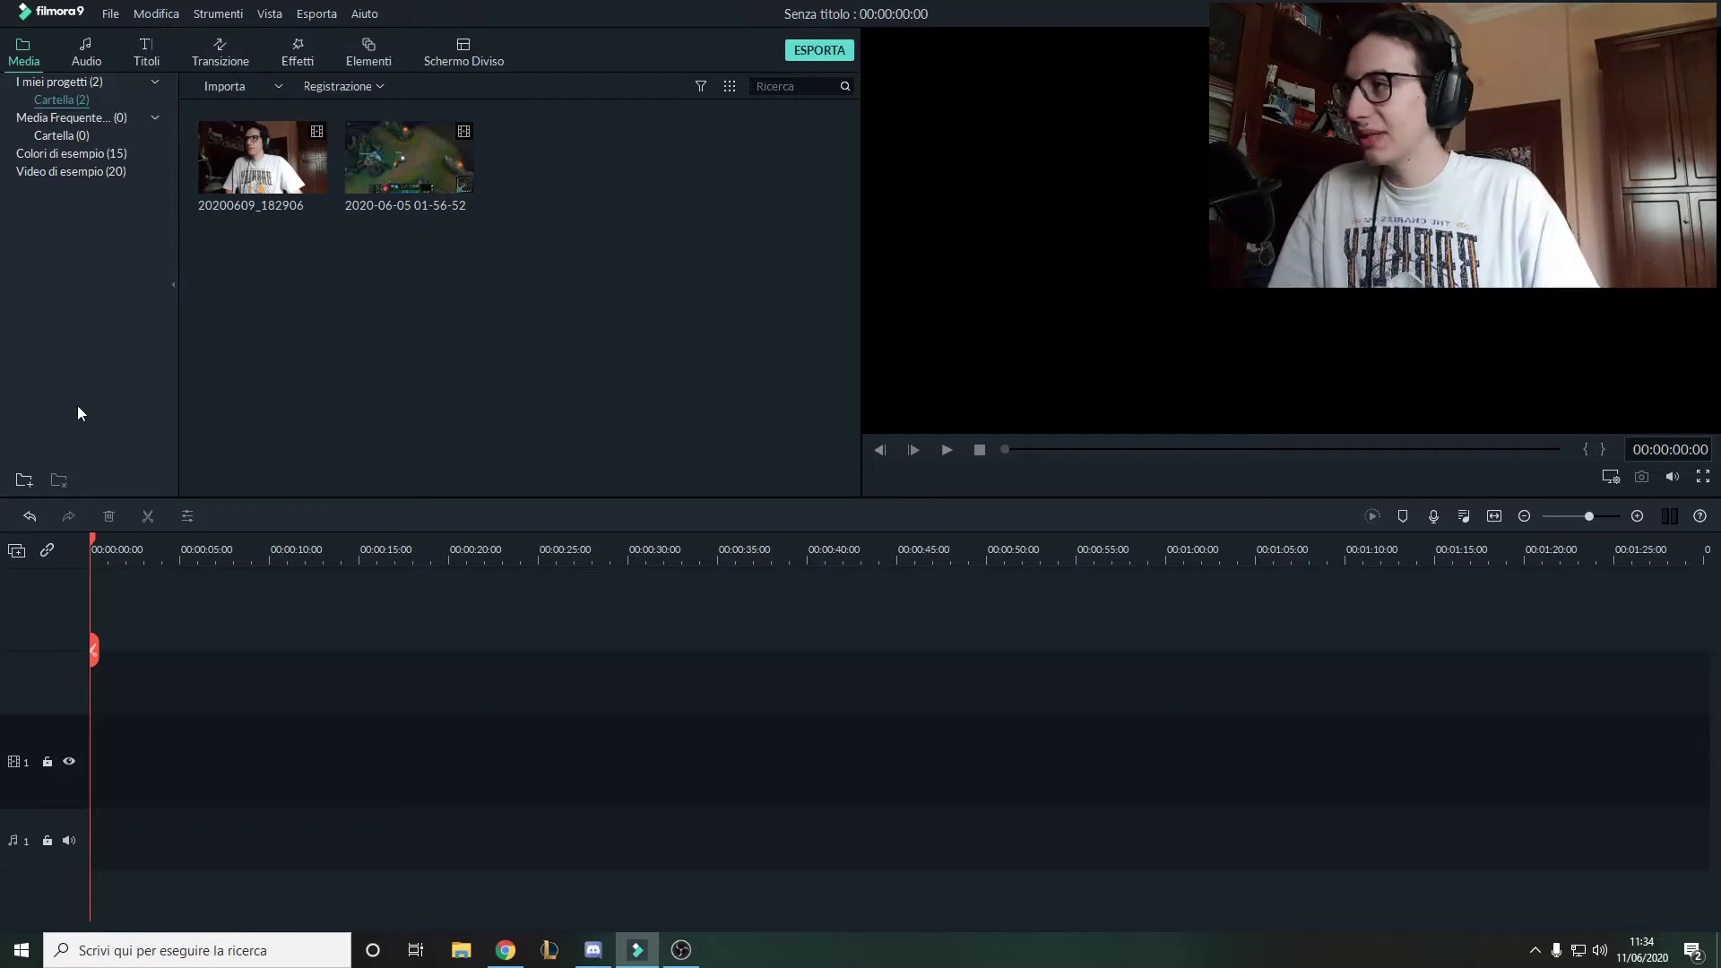
click(20, 556)
click(46, 569)
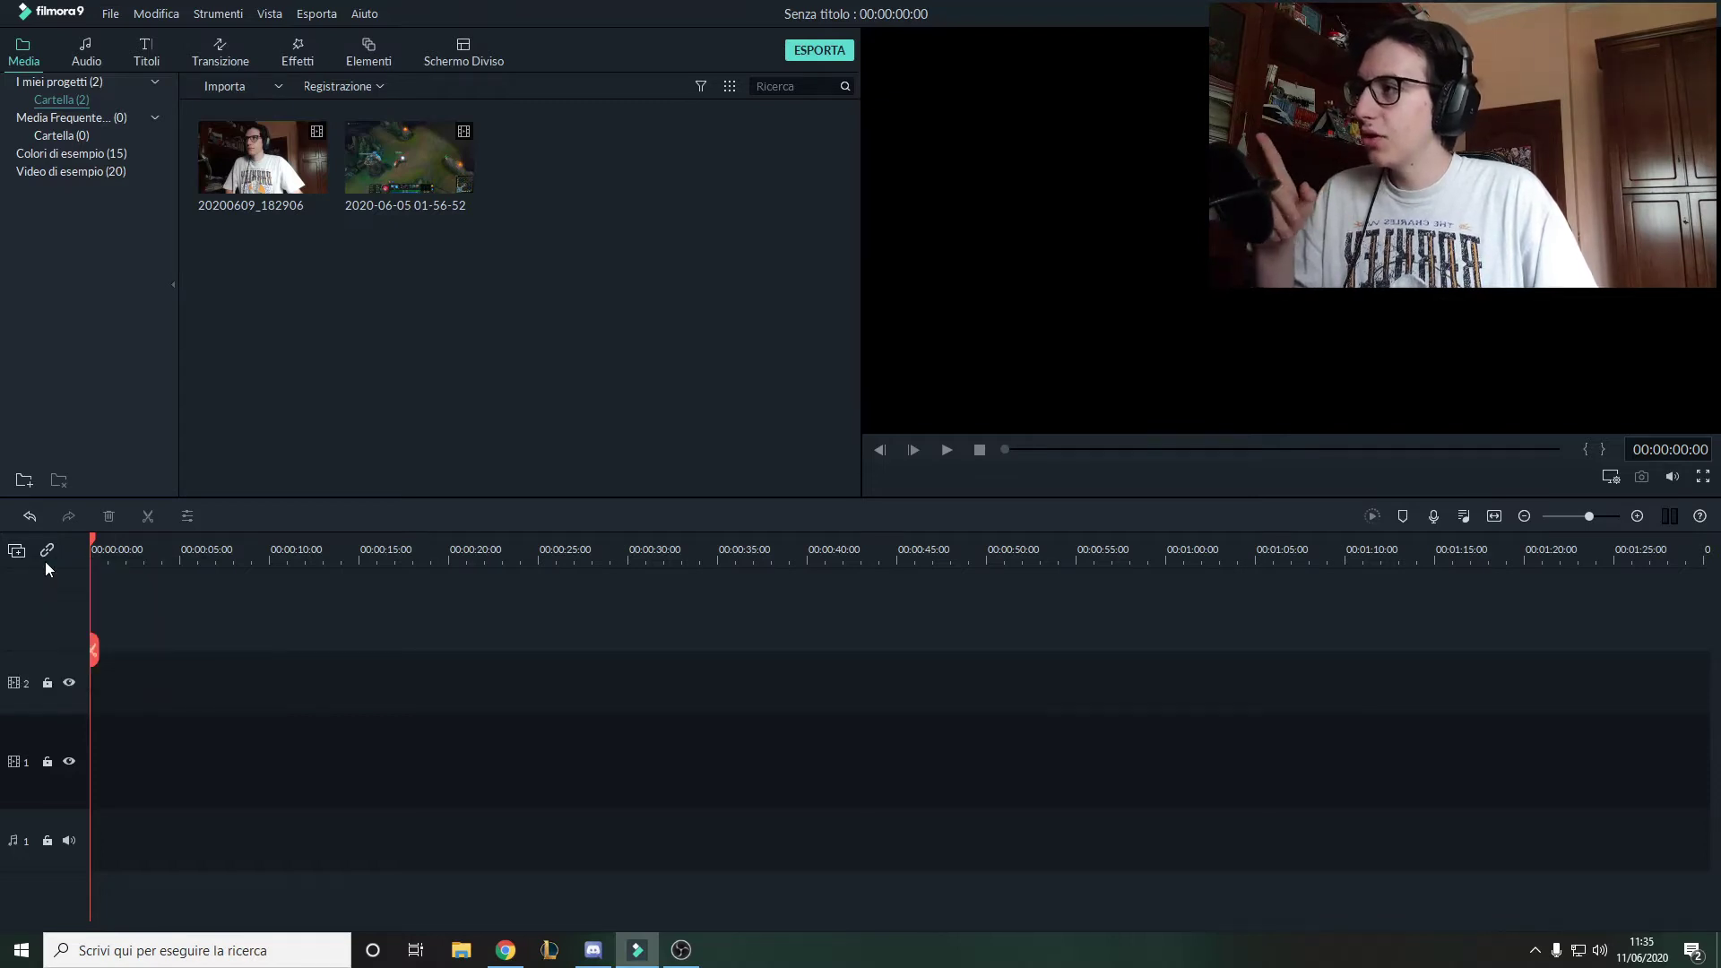
click(16, 550)
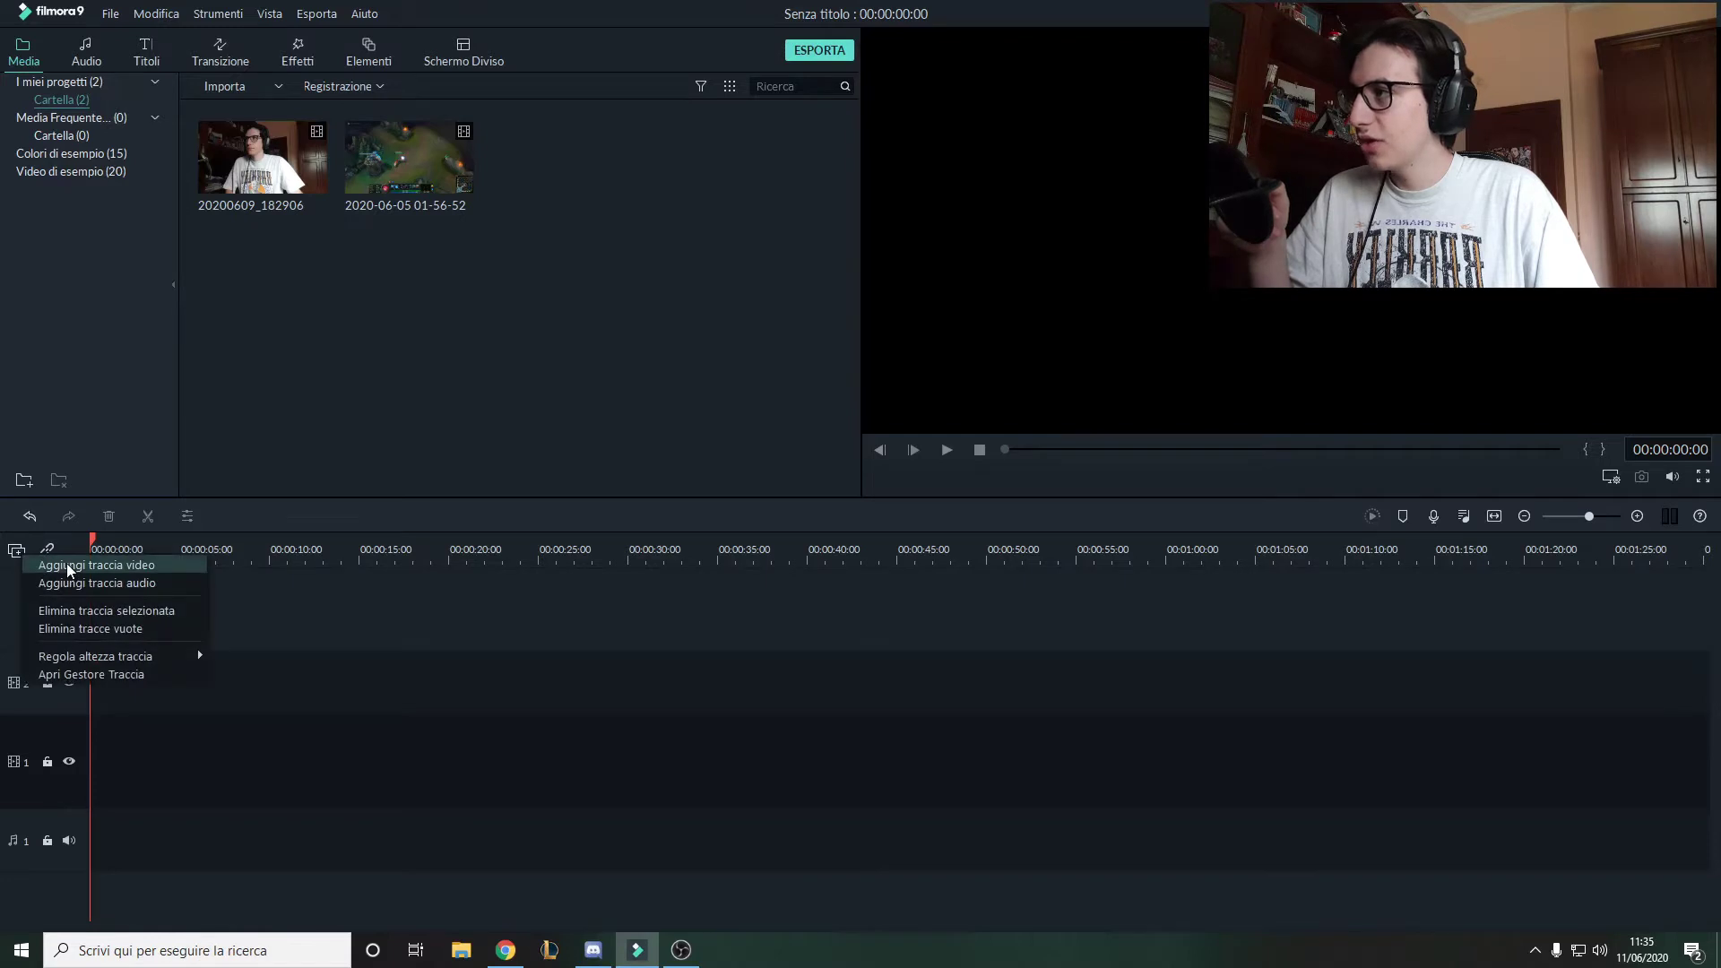
click(66, 563)
click(16, 550)
click(58, 576)
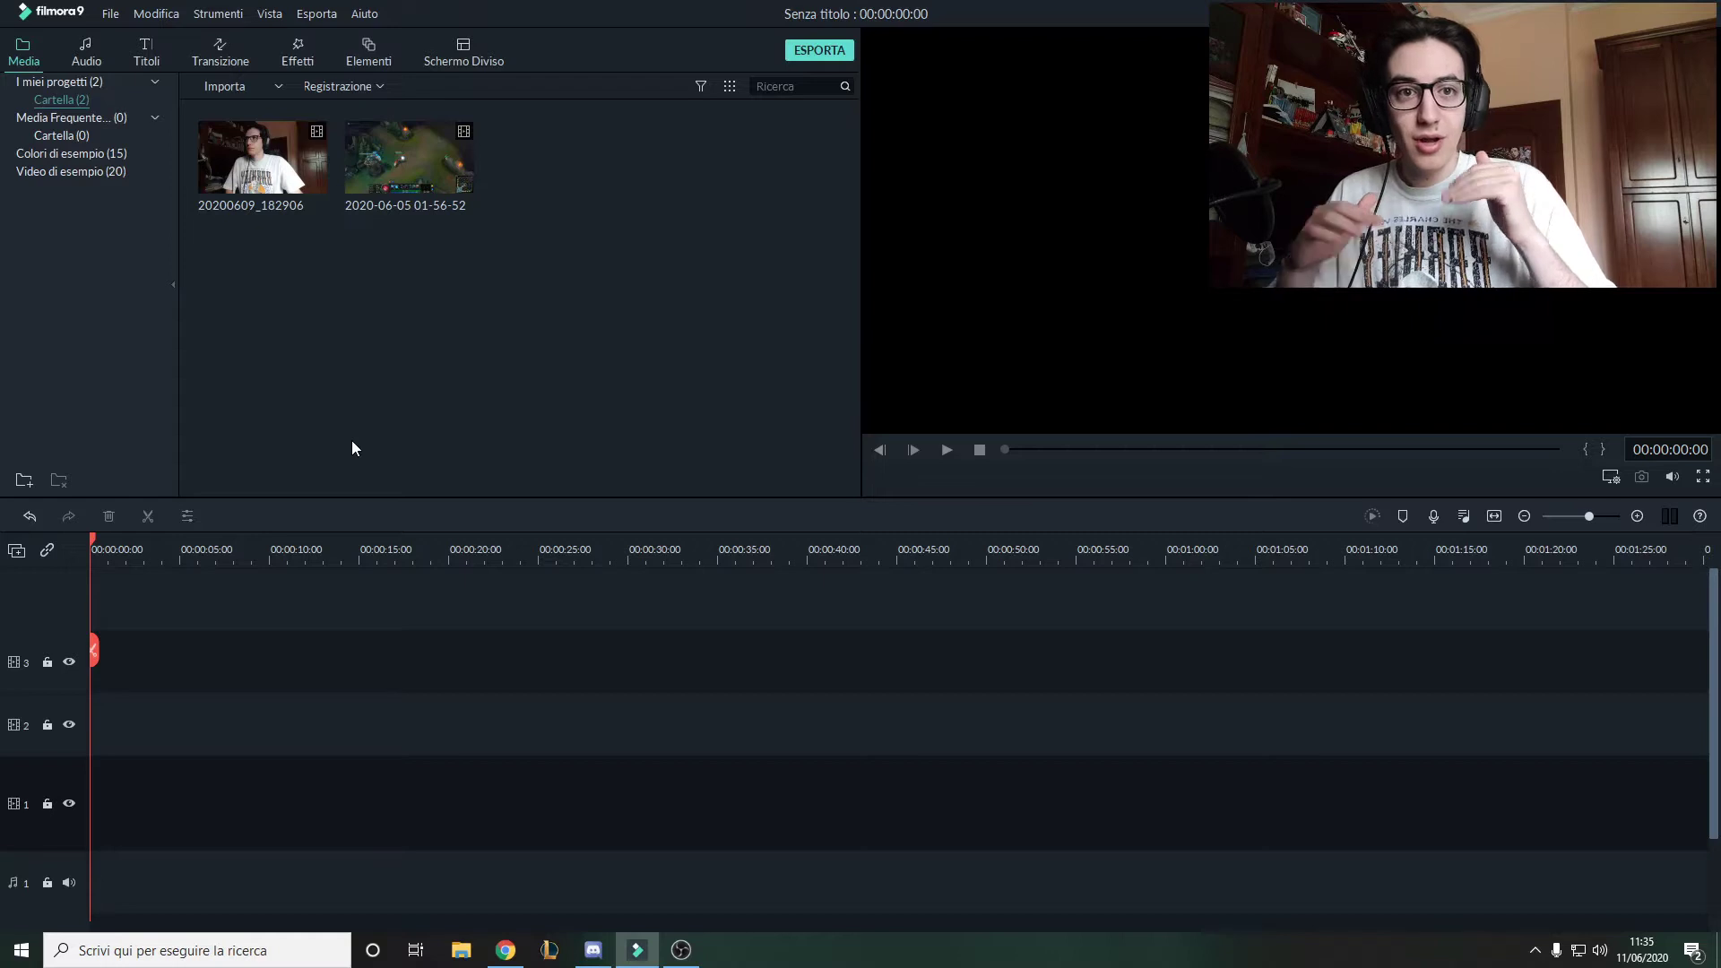
drag(262, 159, 134, 600)
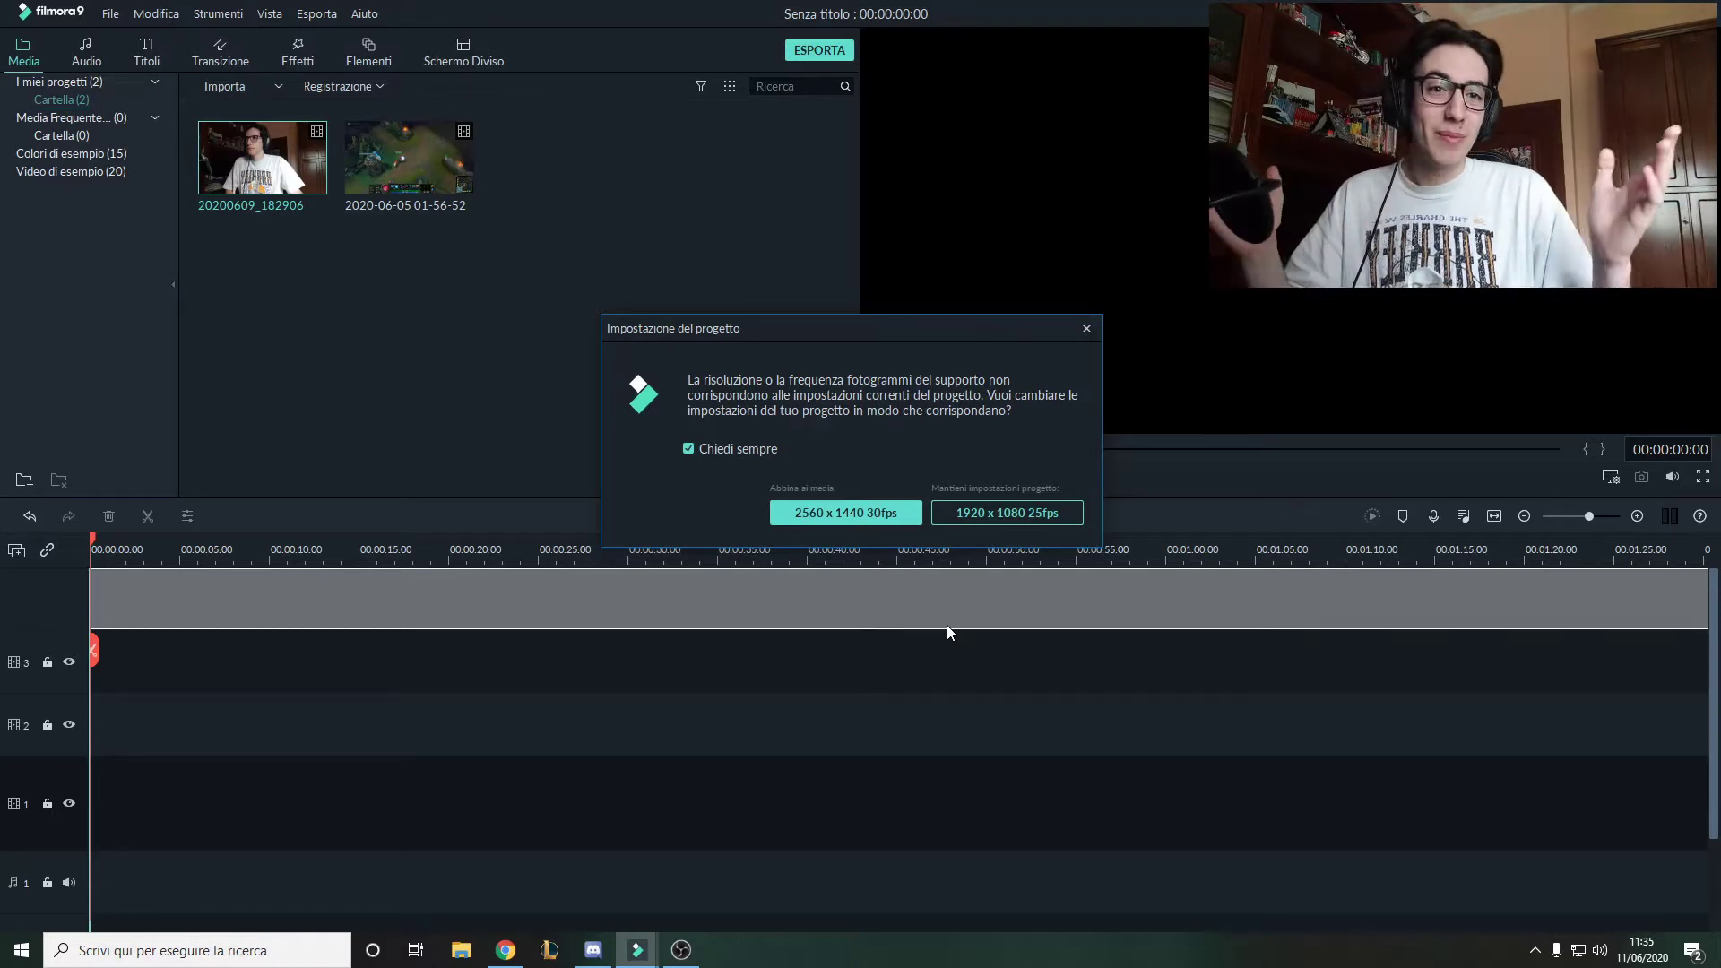
click(986, 512)
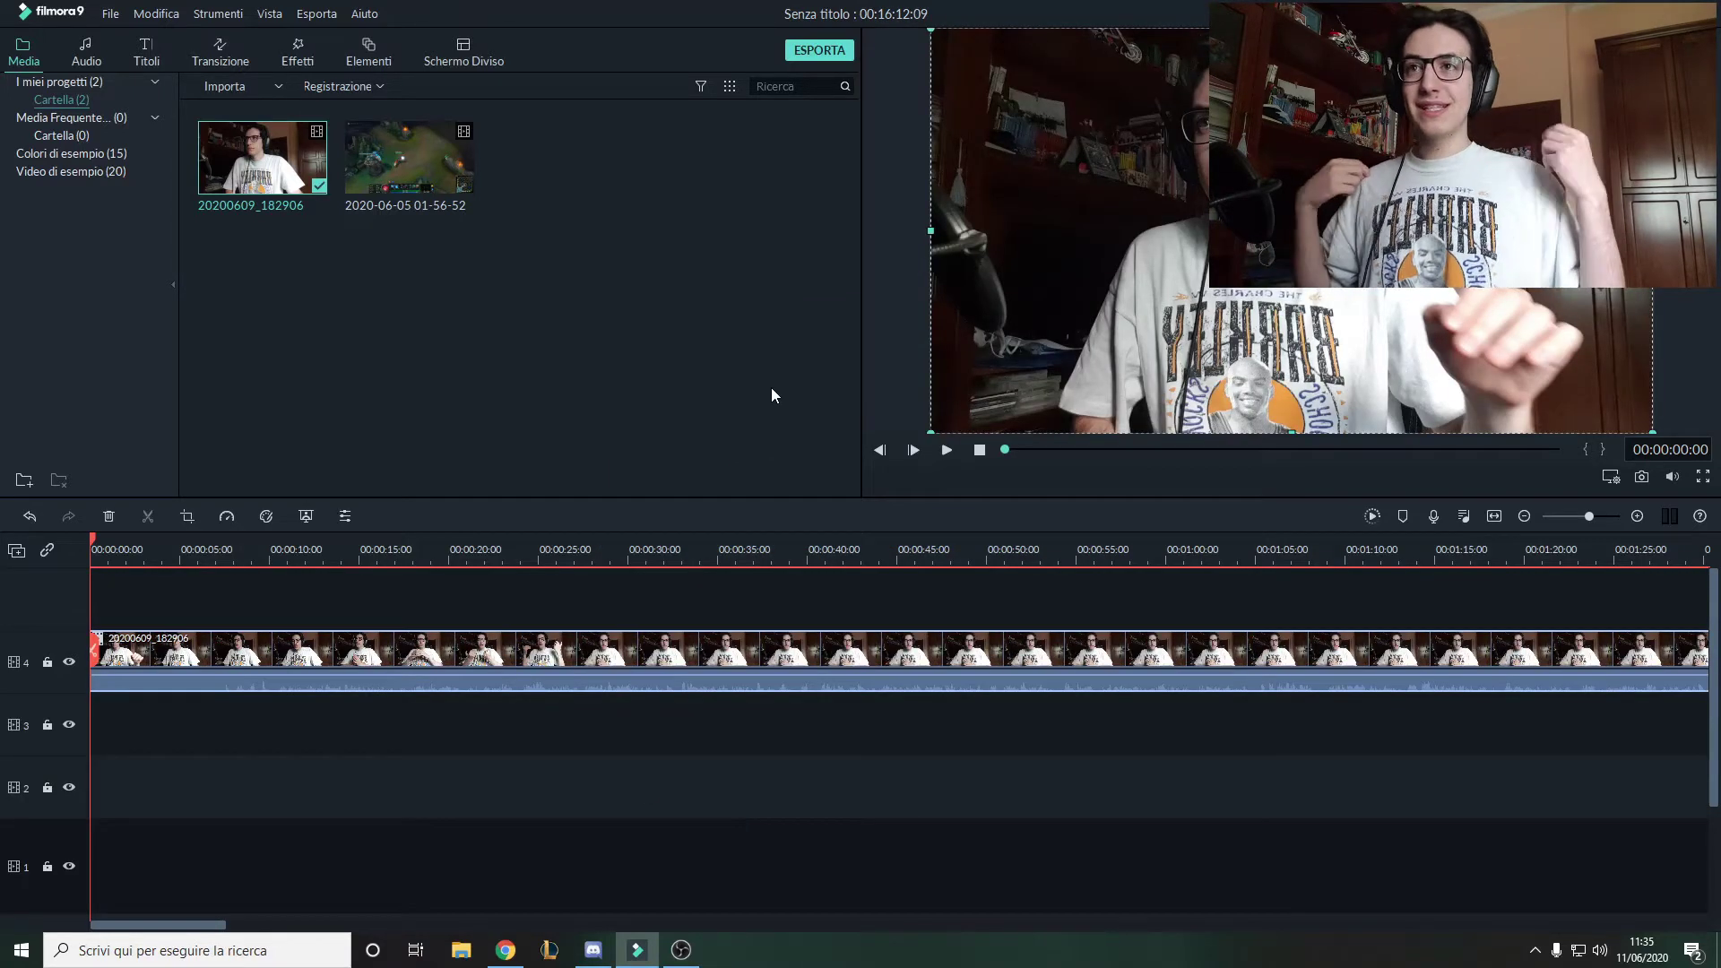
drag(408, 158, 412, 699)
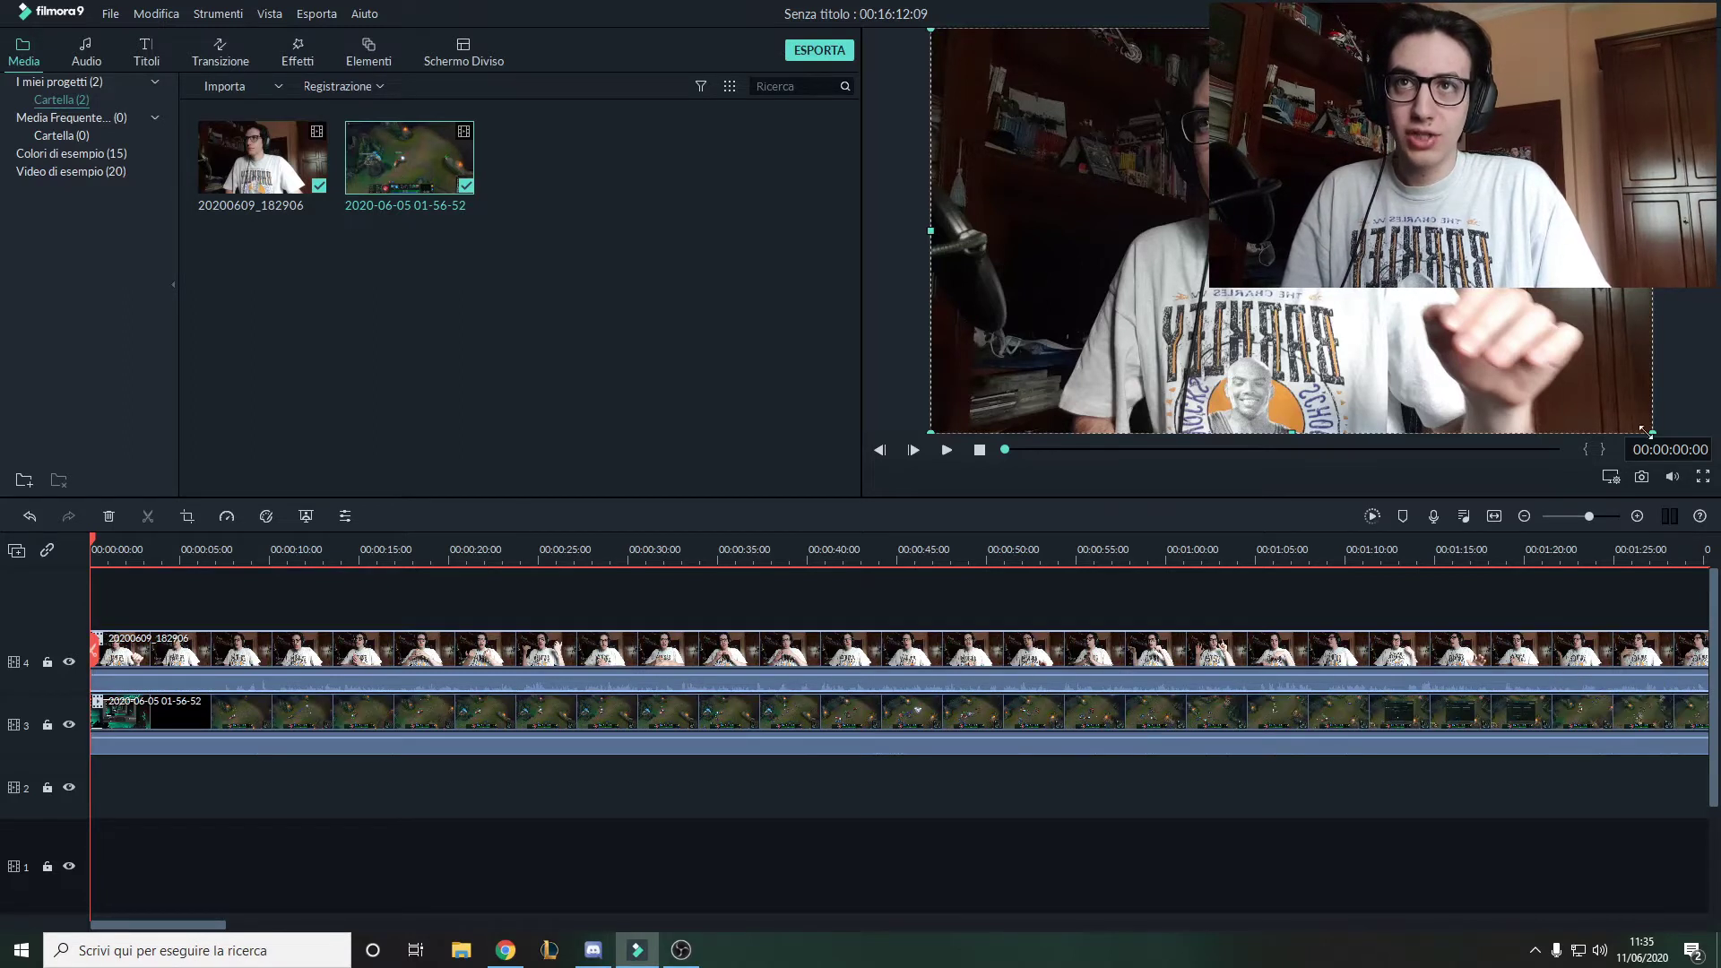
Shrink the webcam clip to a small overlay in the upper-left corner of the frame and briefly play the composition.
drag(1657, 430, 1142, 146)
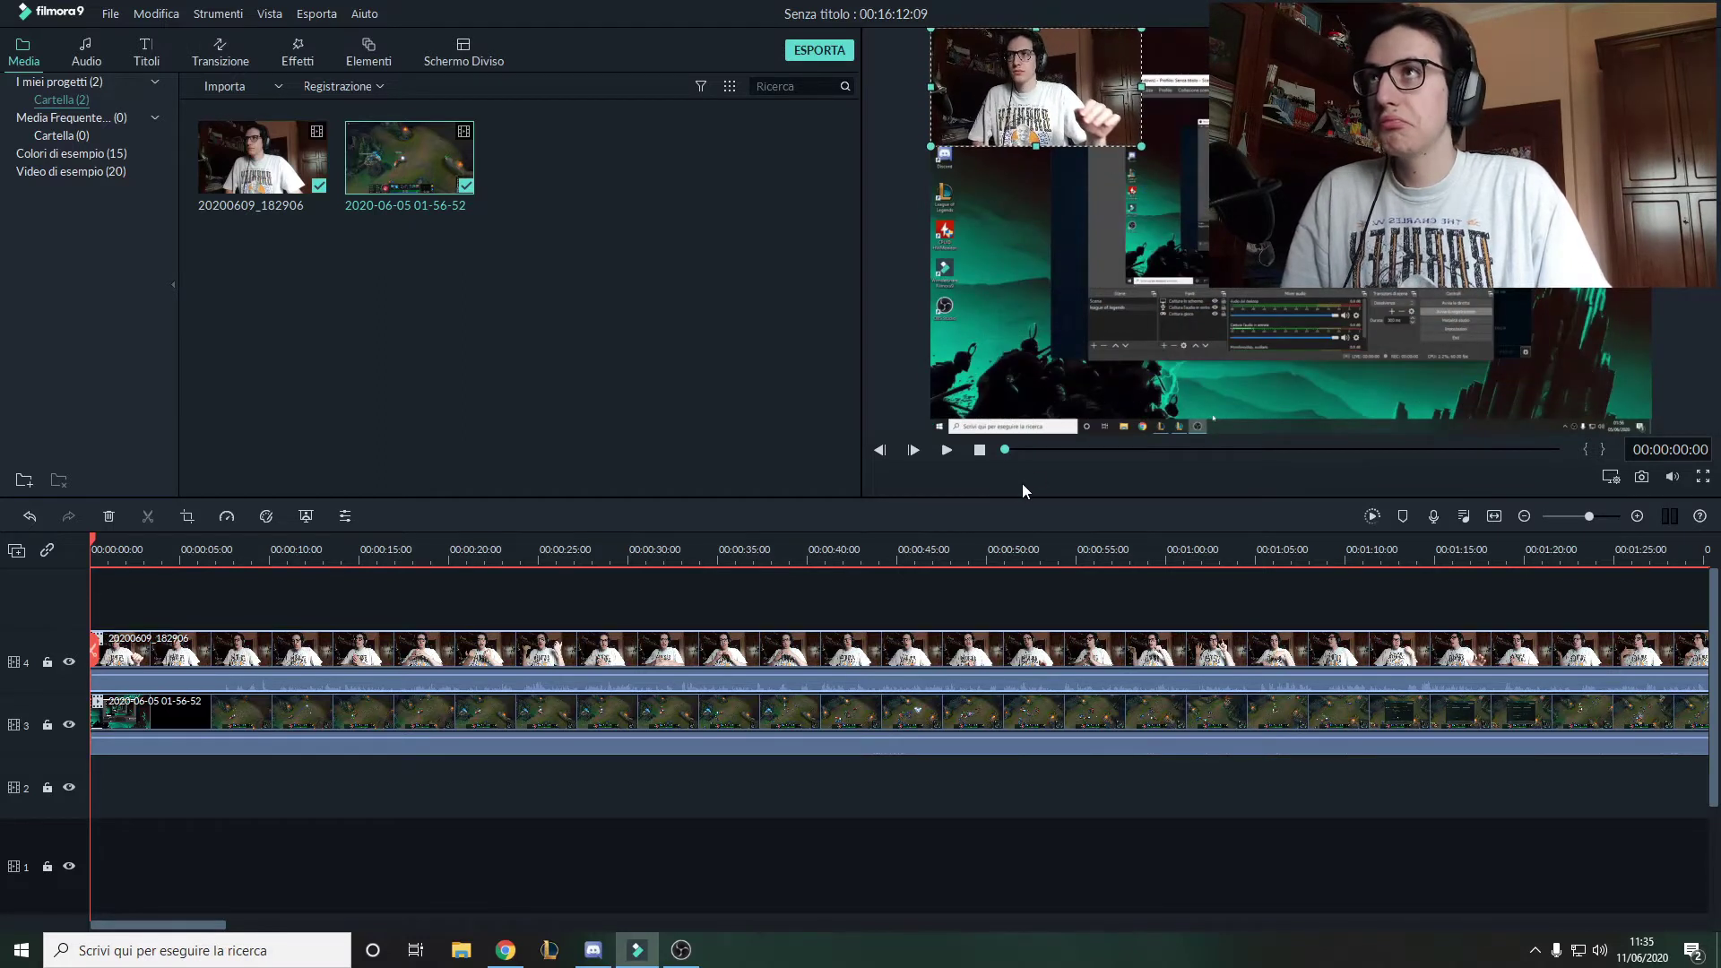
click(944, 392)
click(946, 452)
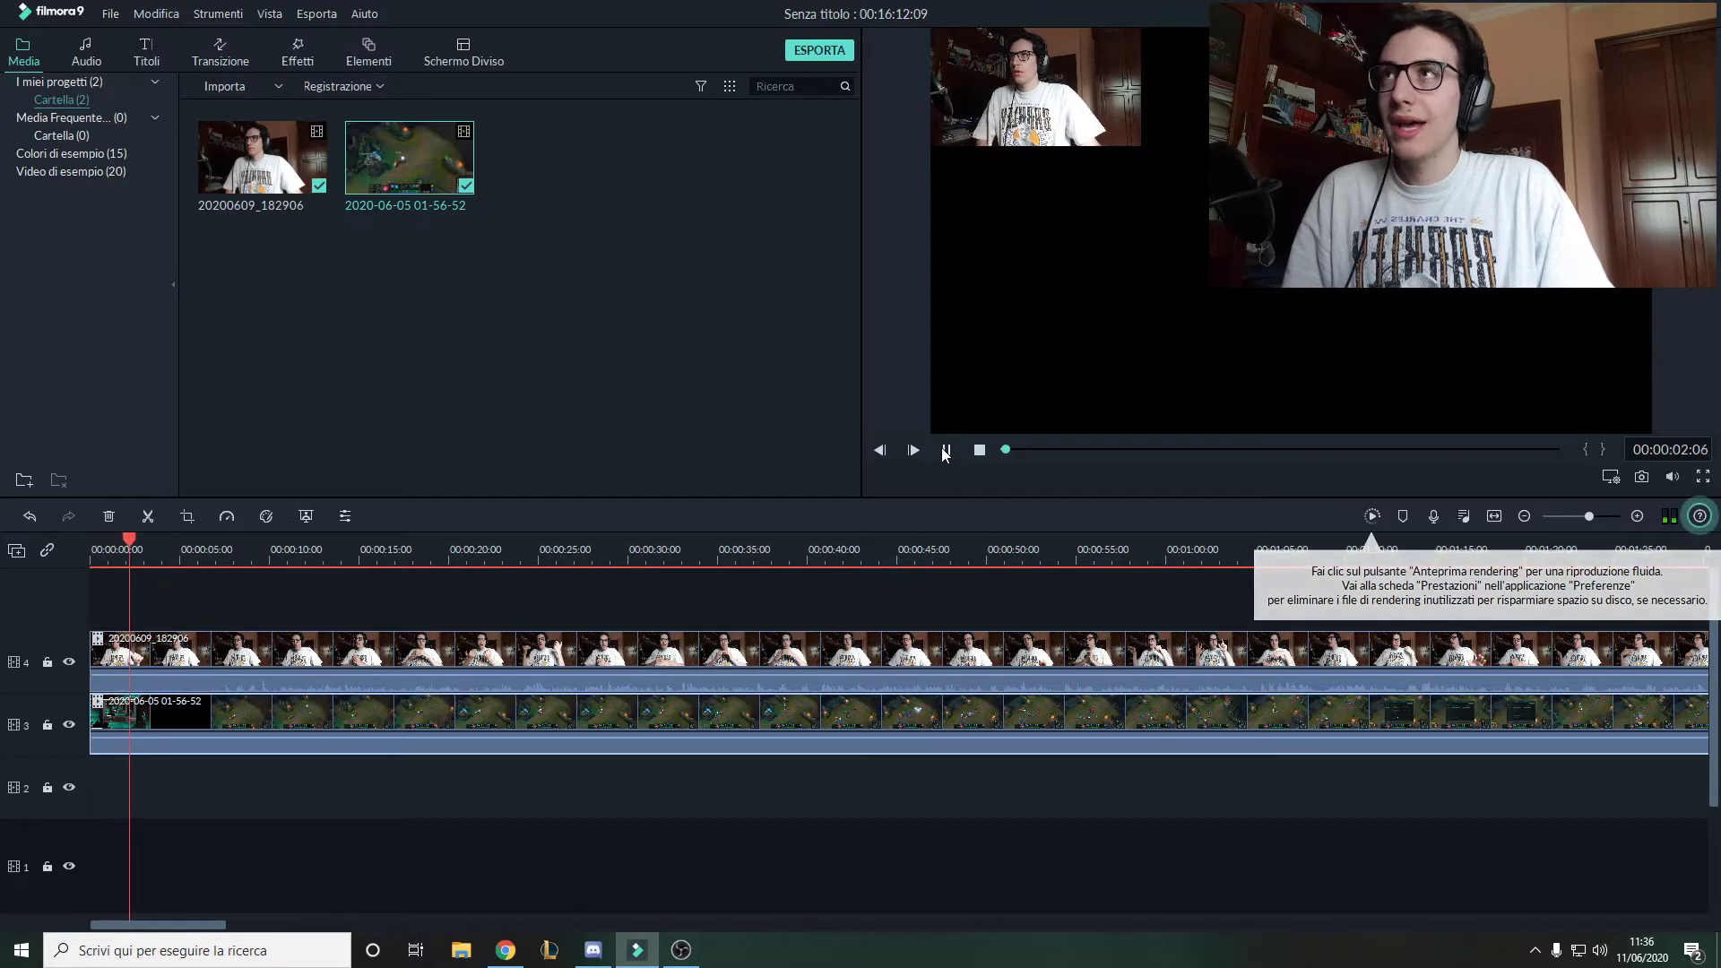
click(946, 452)
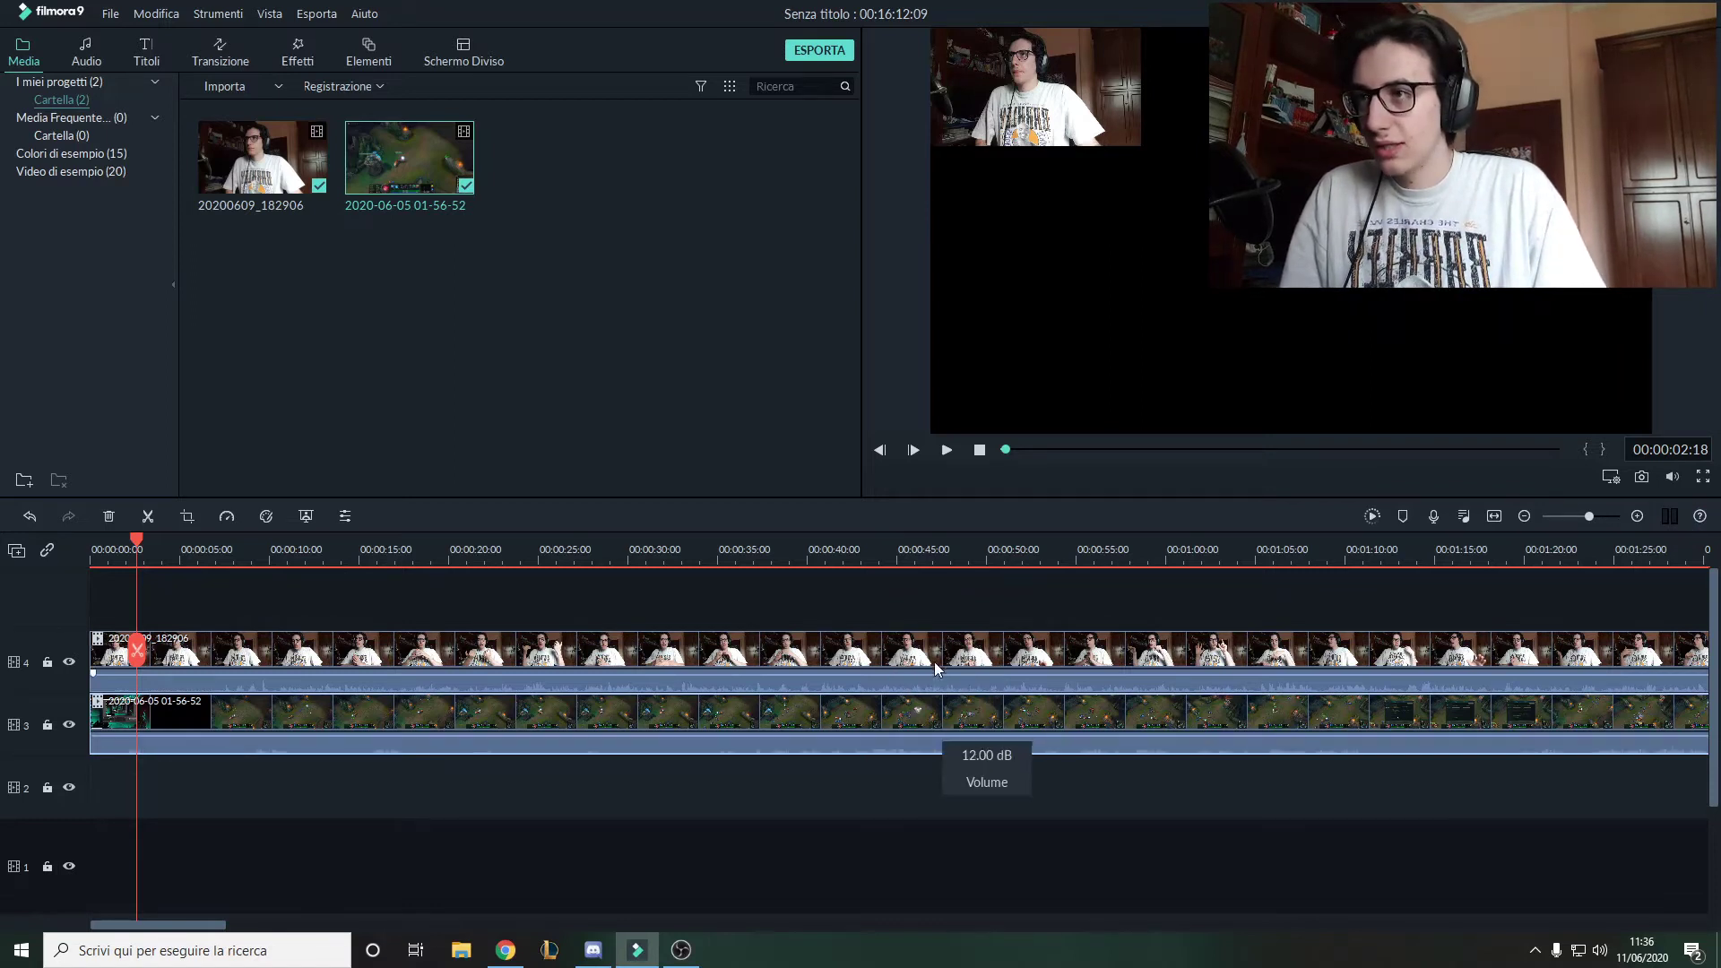
Split both the webcam and gameplay clips at 00:00:00:14.
click(354, 549)
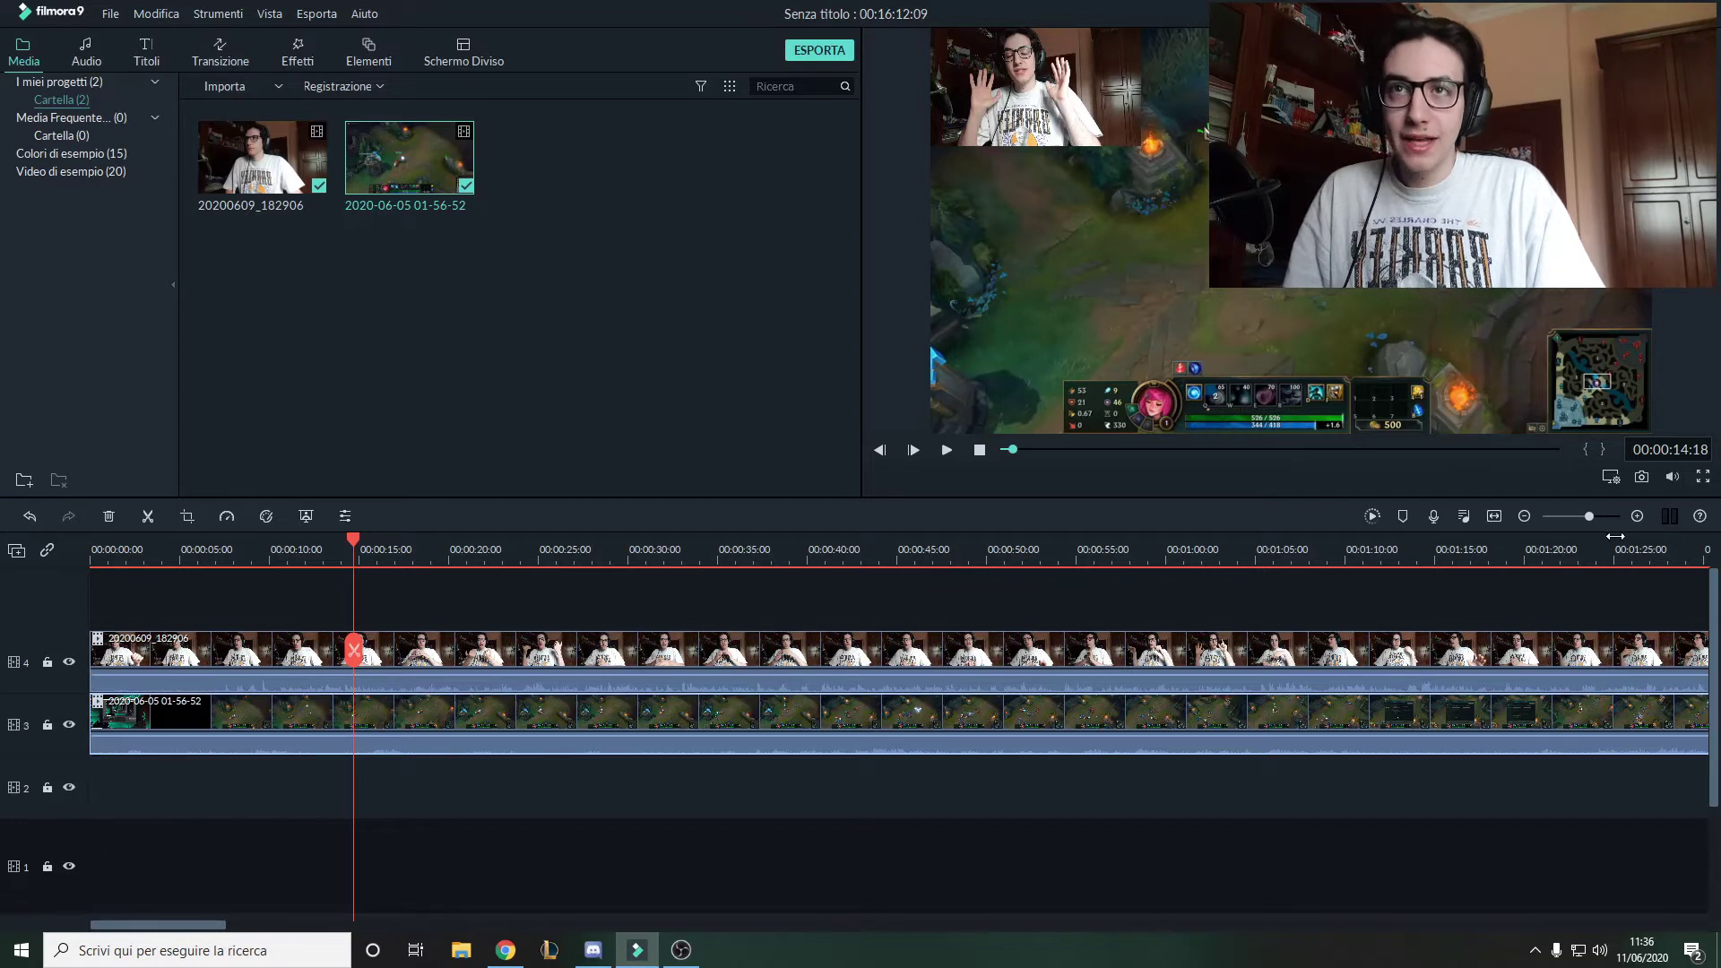
click(1635, 517)
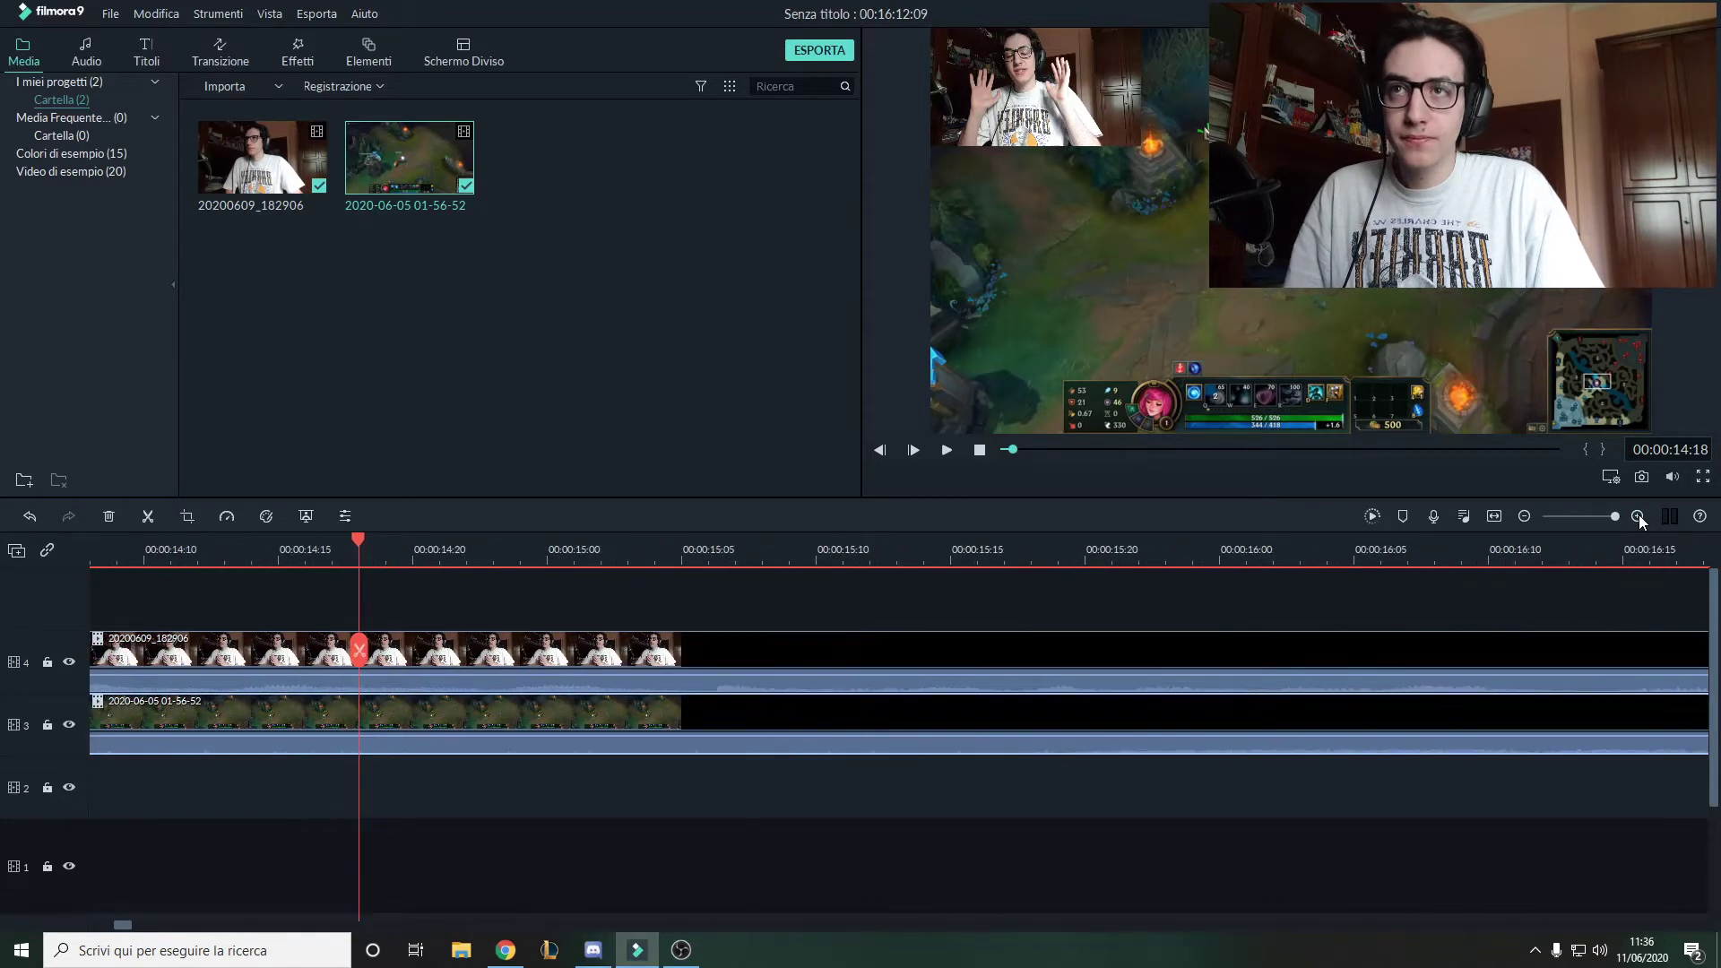
click(821, 661)
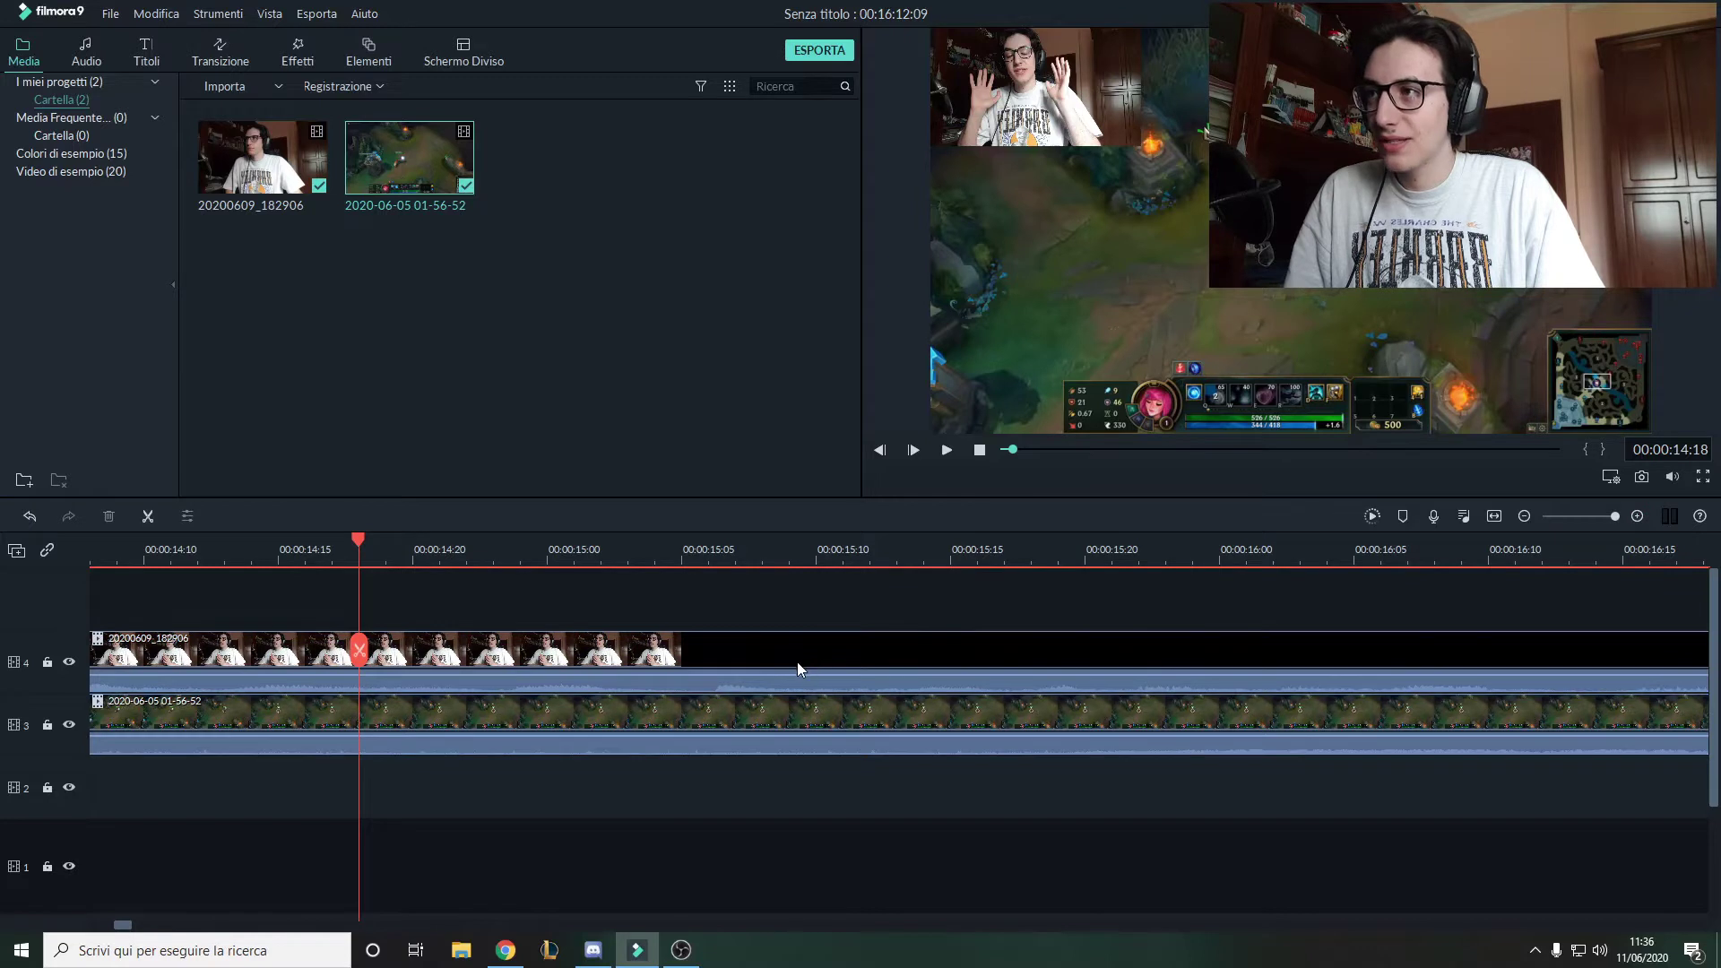
click(1579, 517)
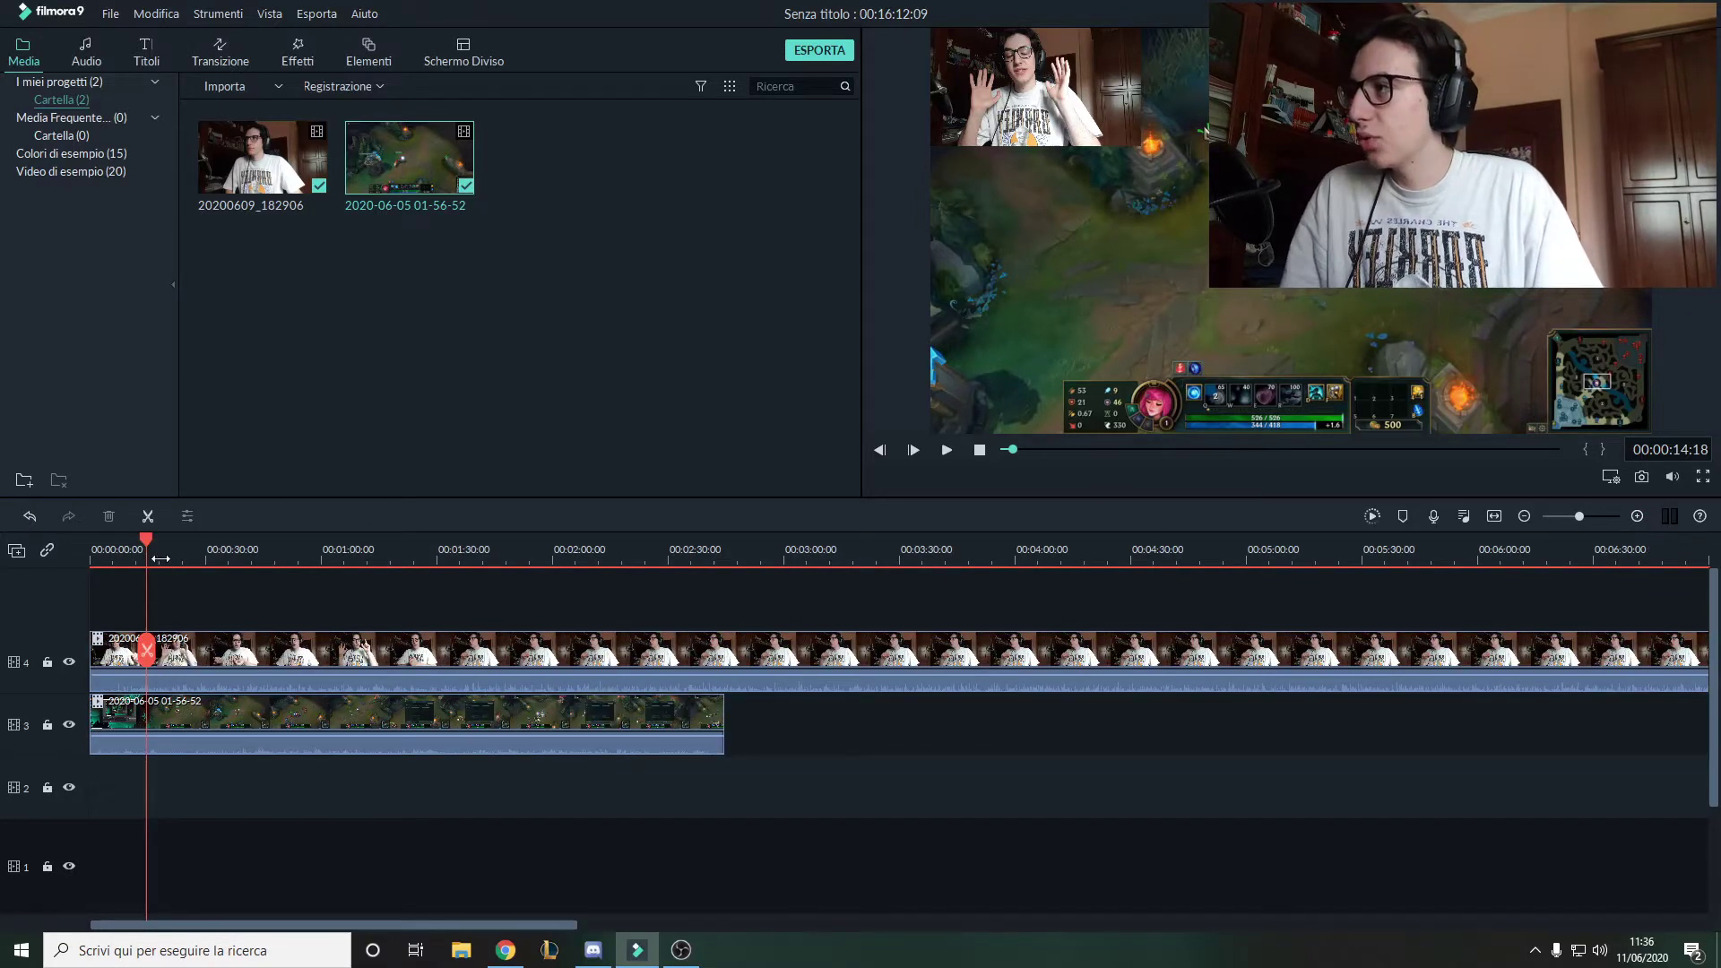
click(93, 548)
scroll(224, 548, up, 1)
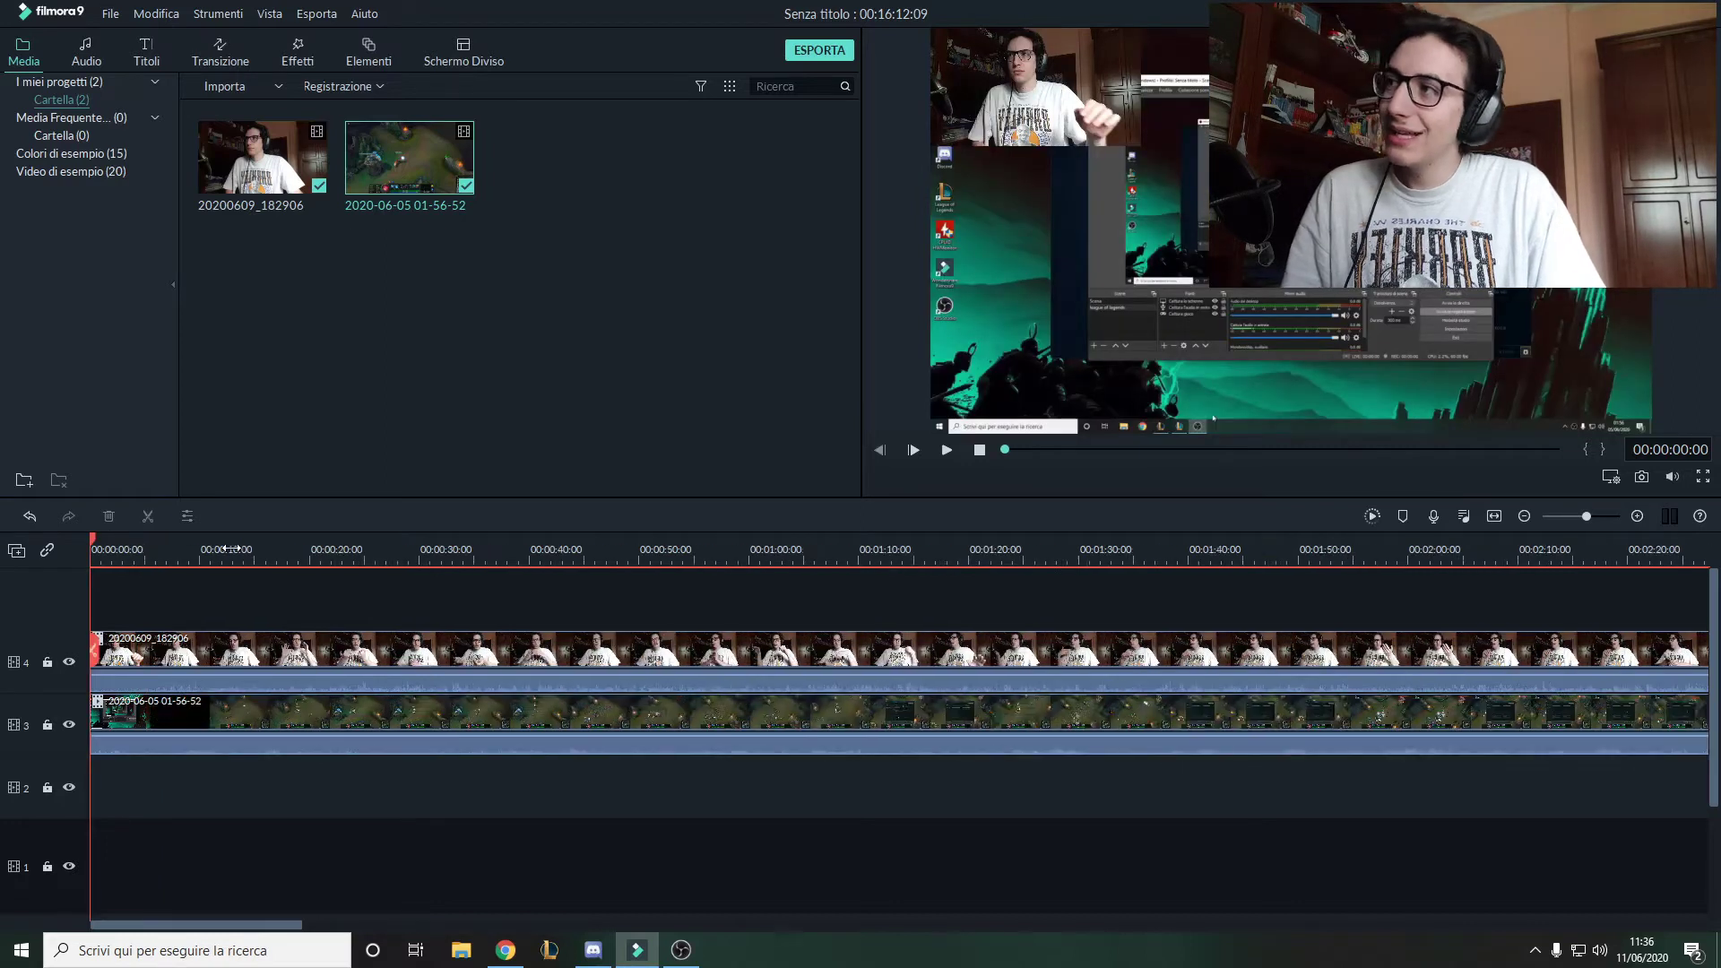
scroll(224, 548, up, 2)
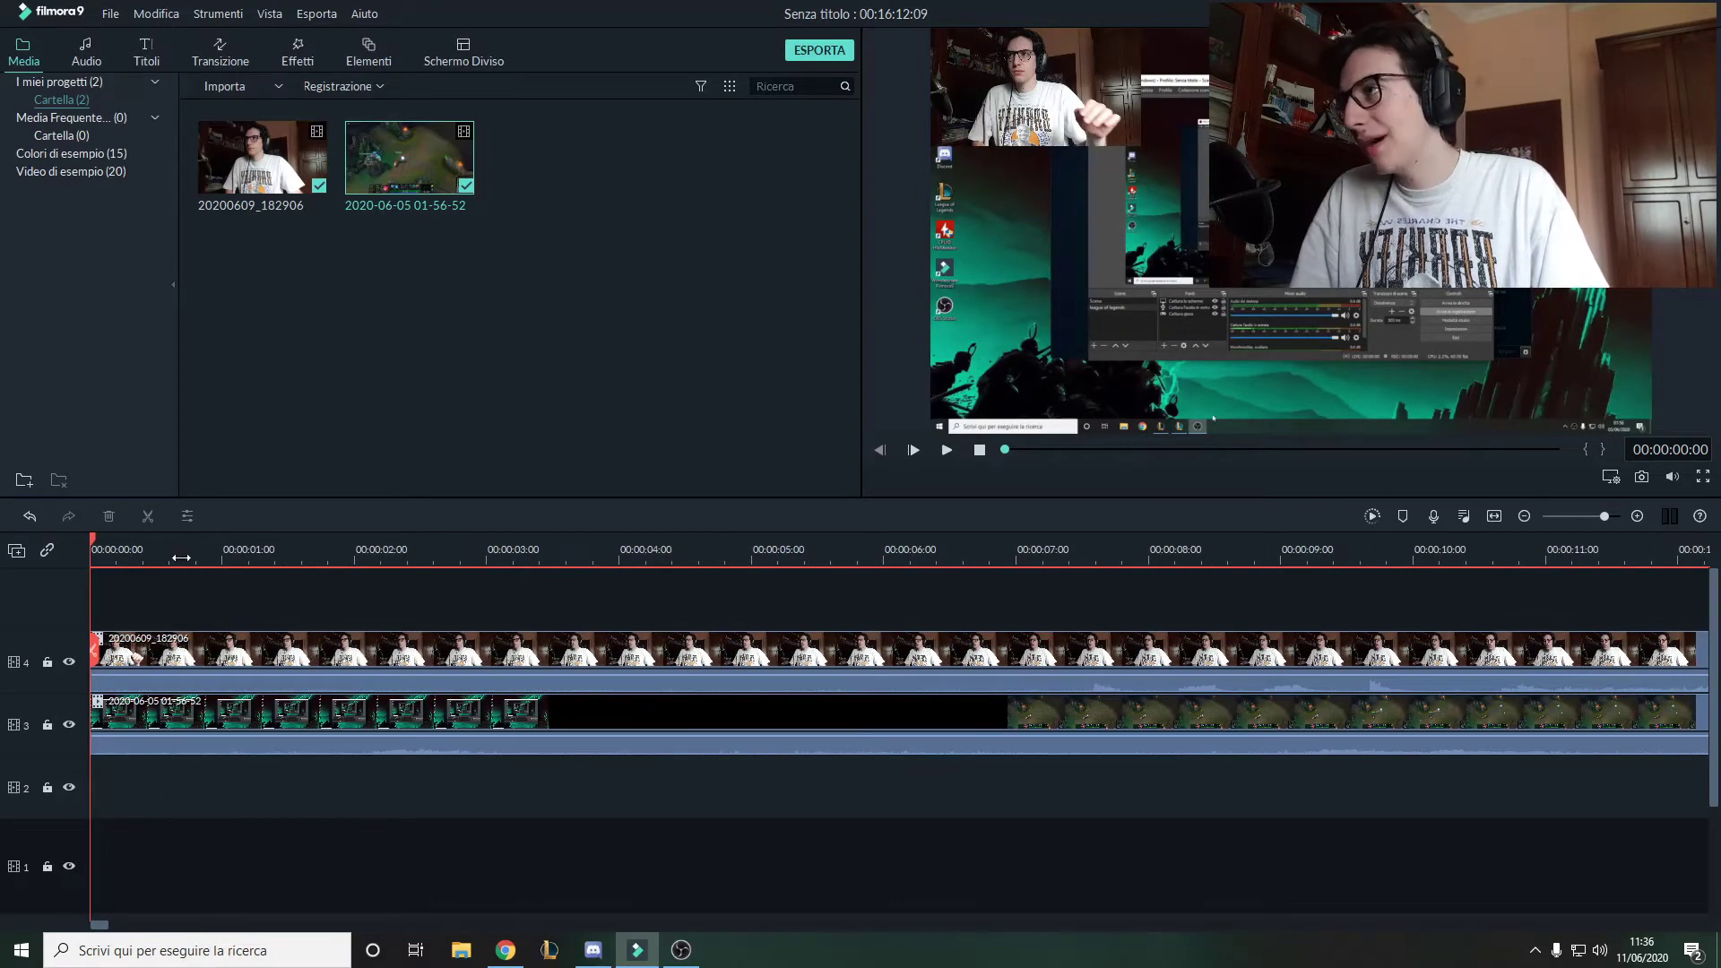
scroll(181, 558, up, 1)
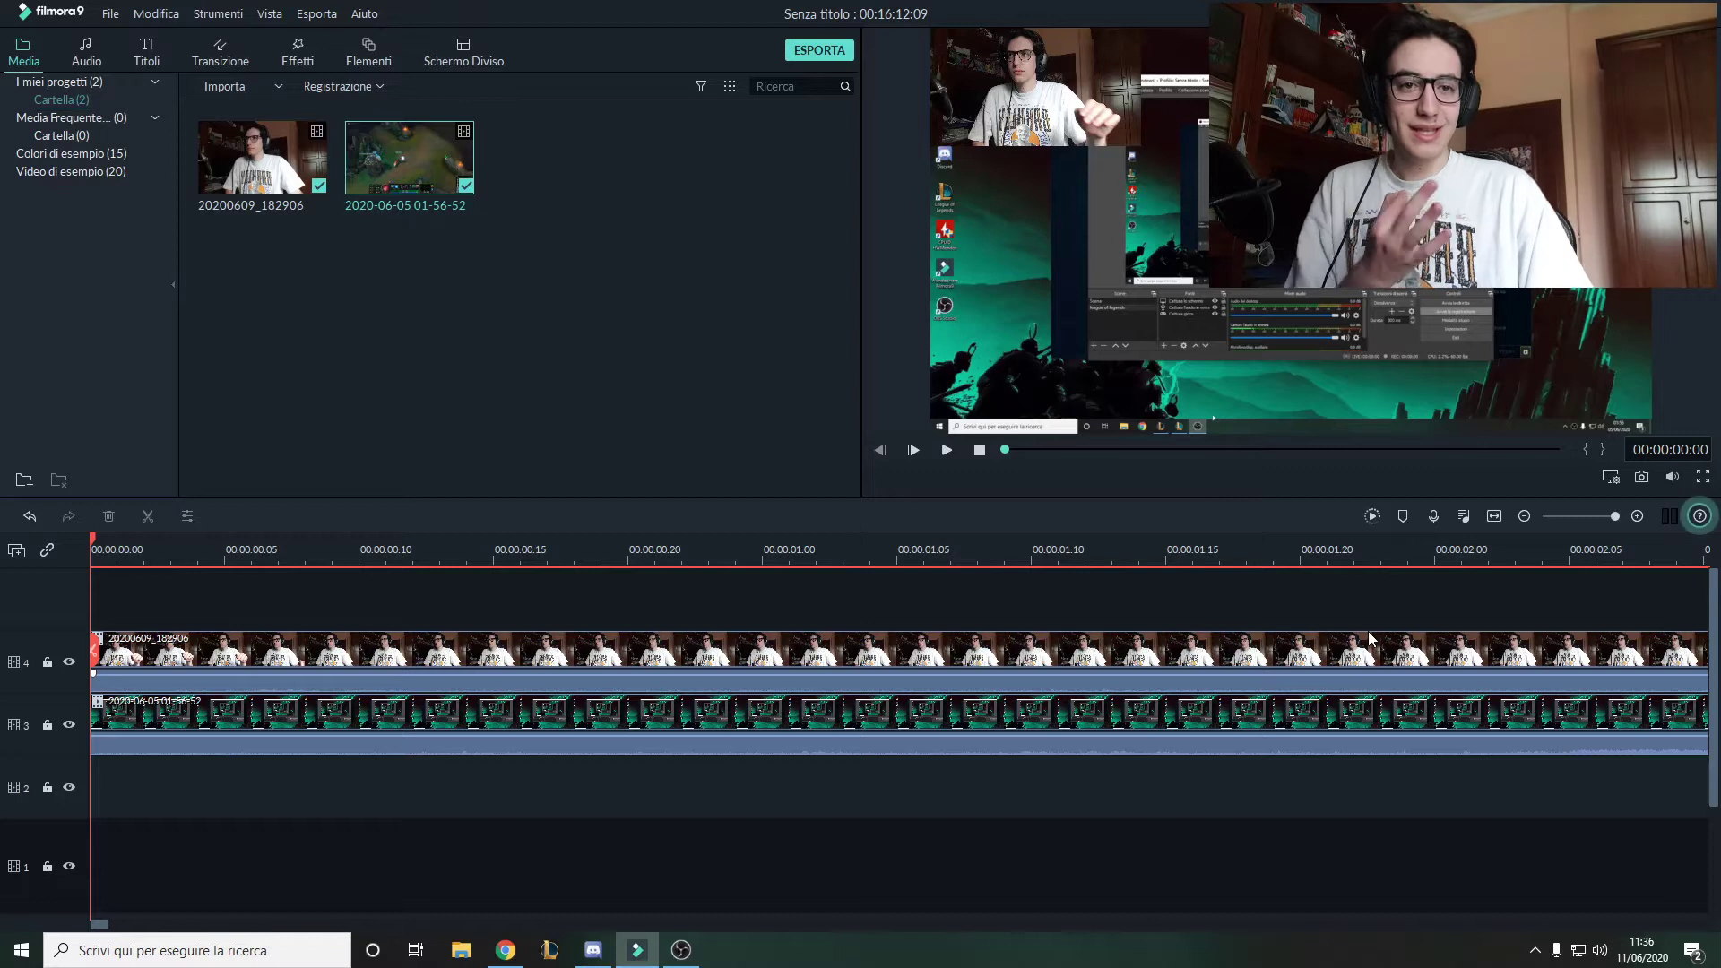
click(465, 557)
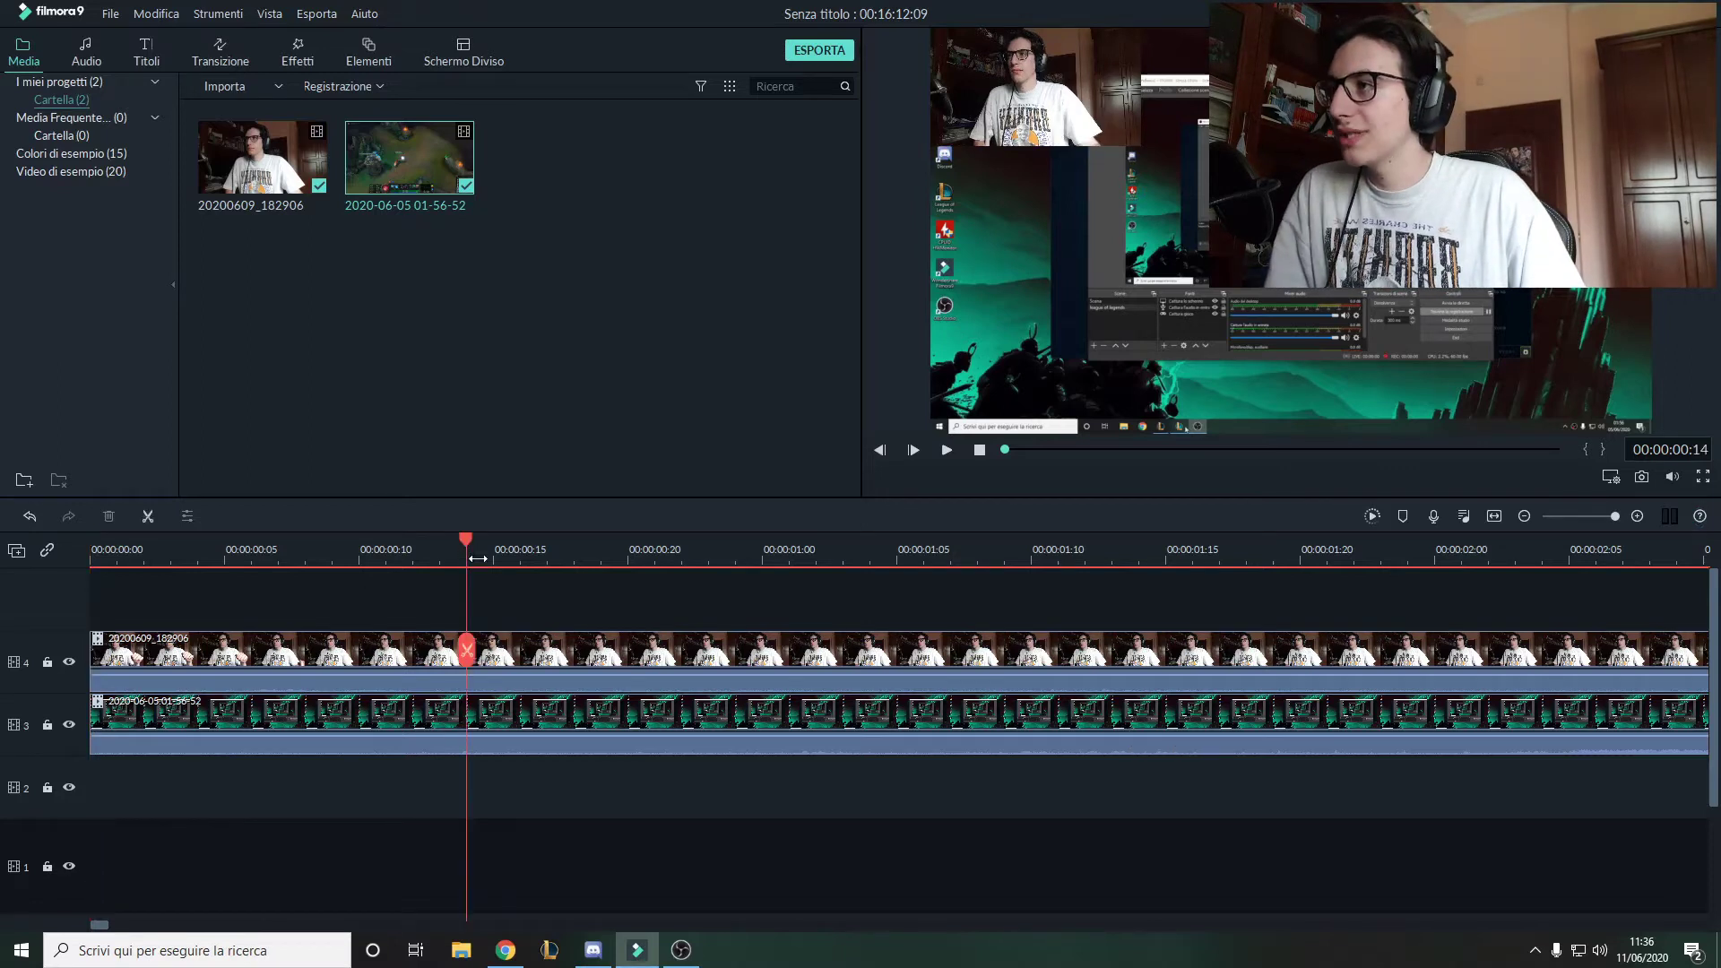
click(466, 649)
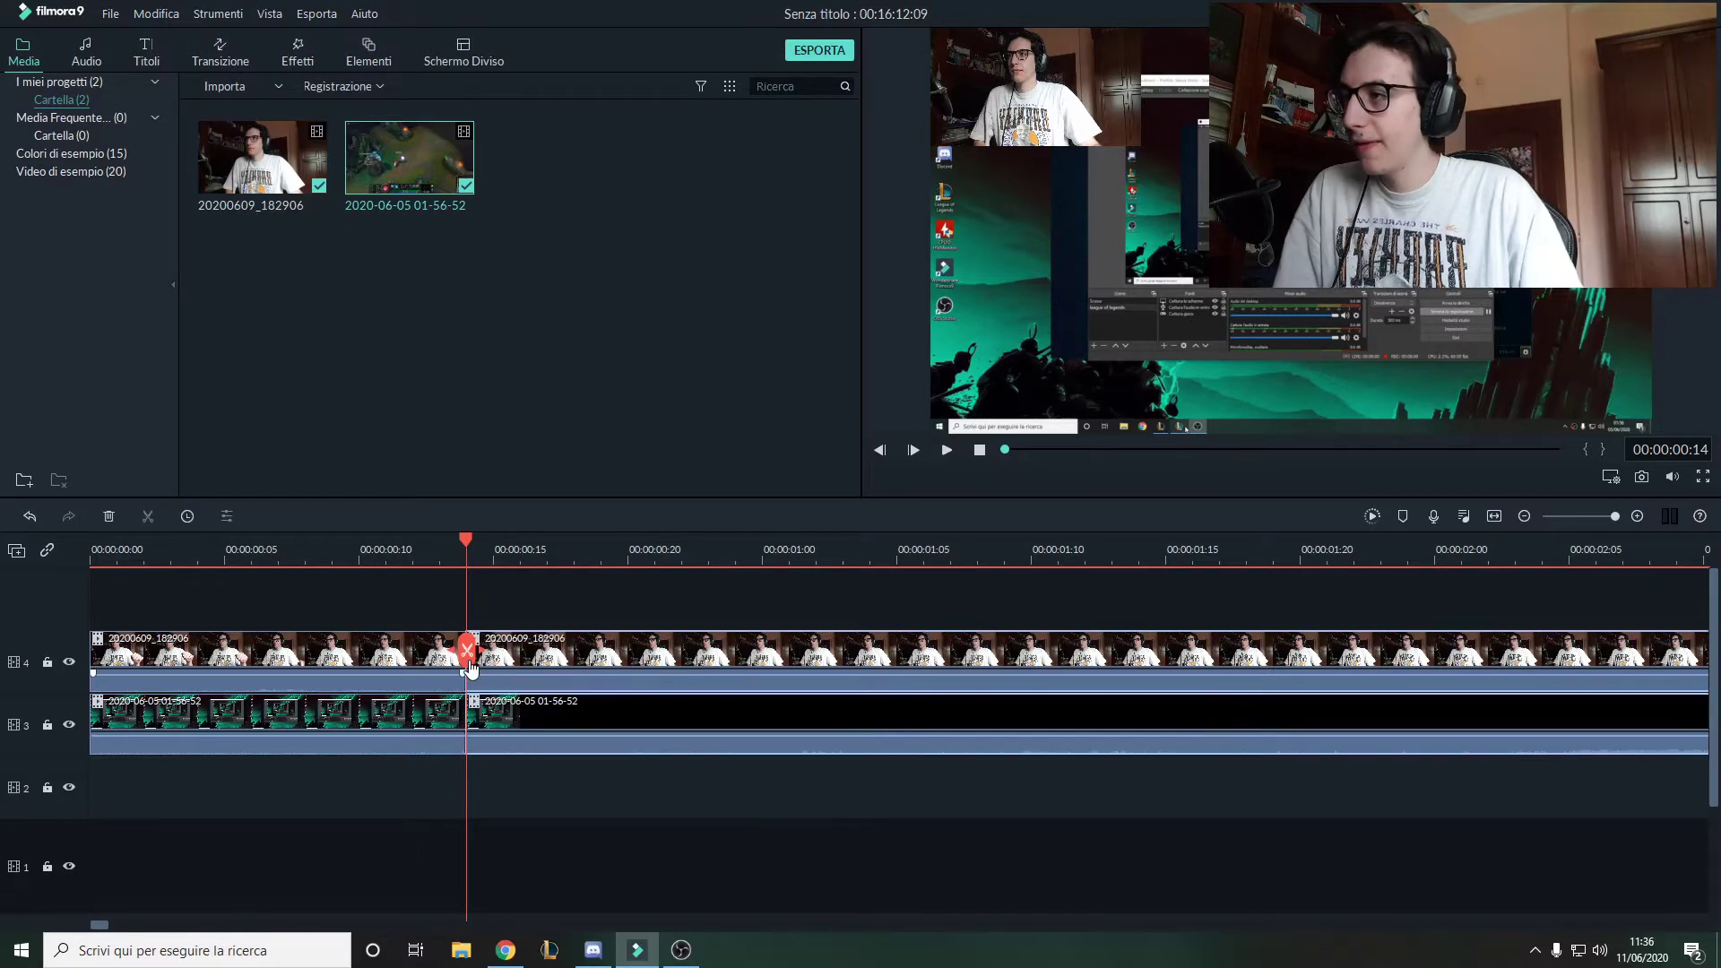
Split both clips again at 00:00:00:18 and delete the short pieces between the two cuts from both tracks.
drag(465, 538, 573, 537)
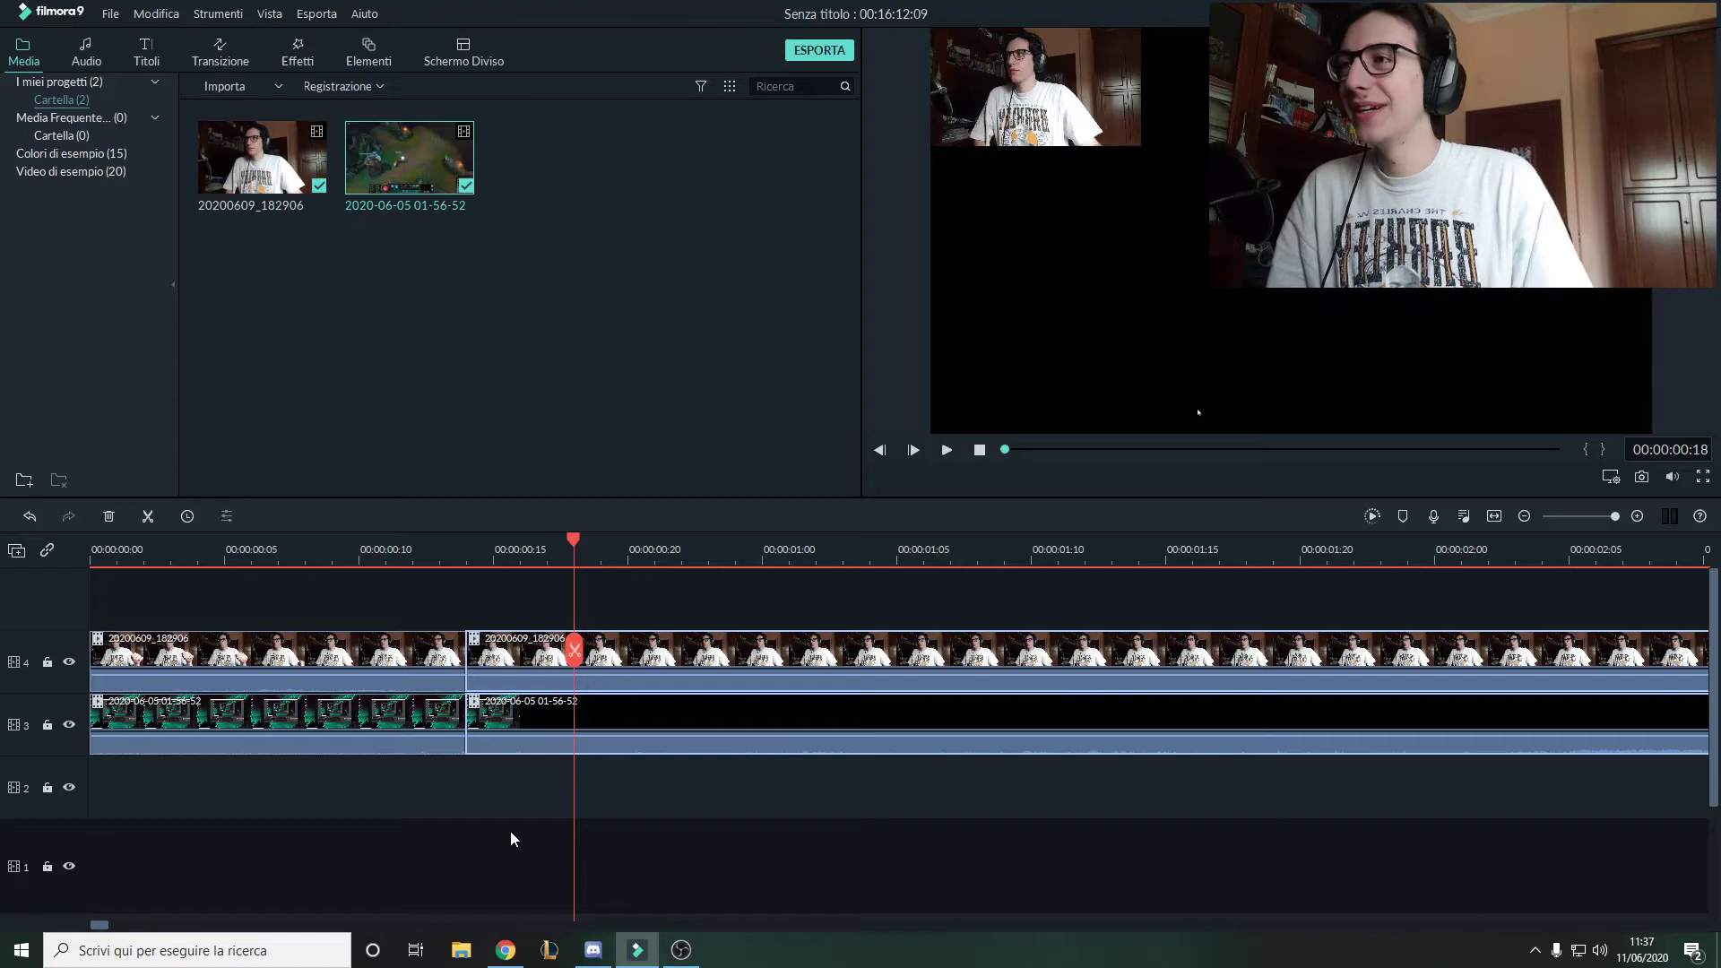
click(573, 652)
right_click(556, 663)
click(596, 156)
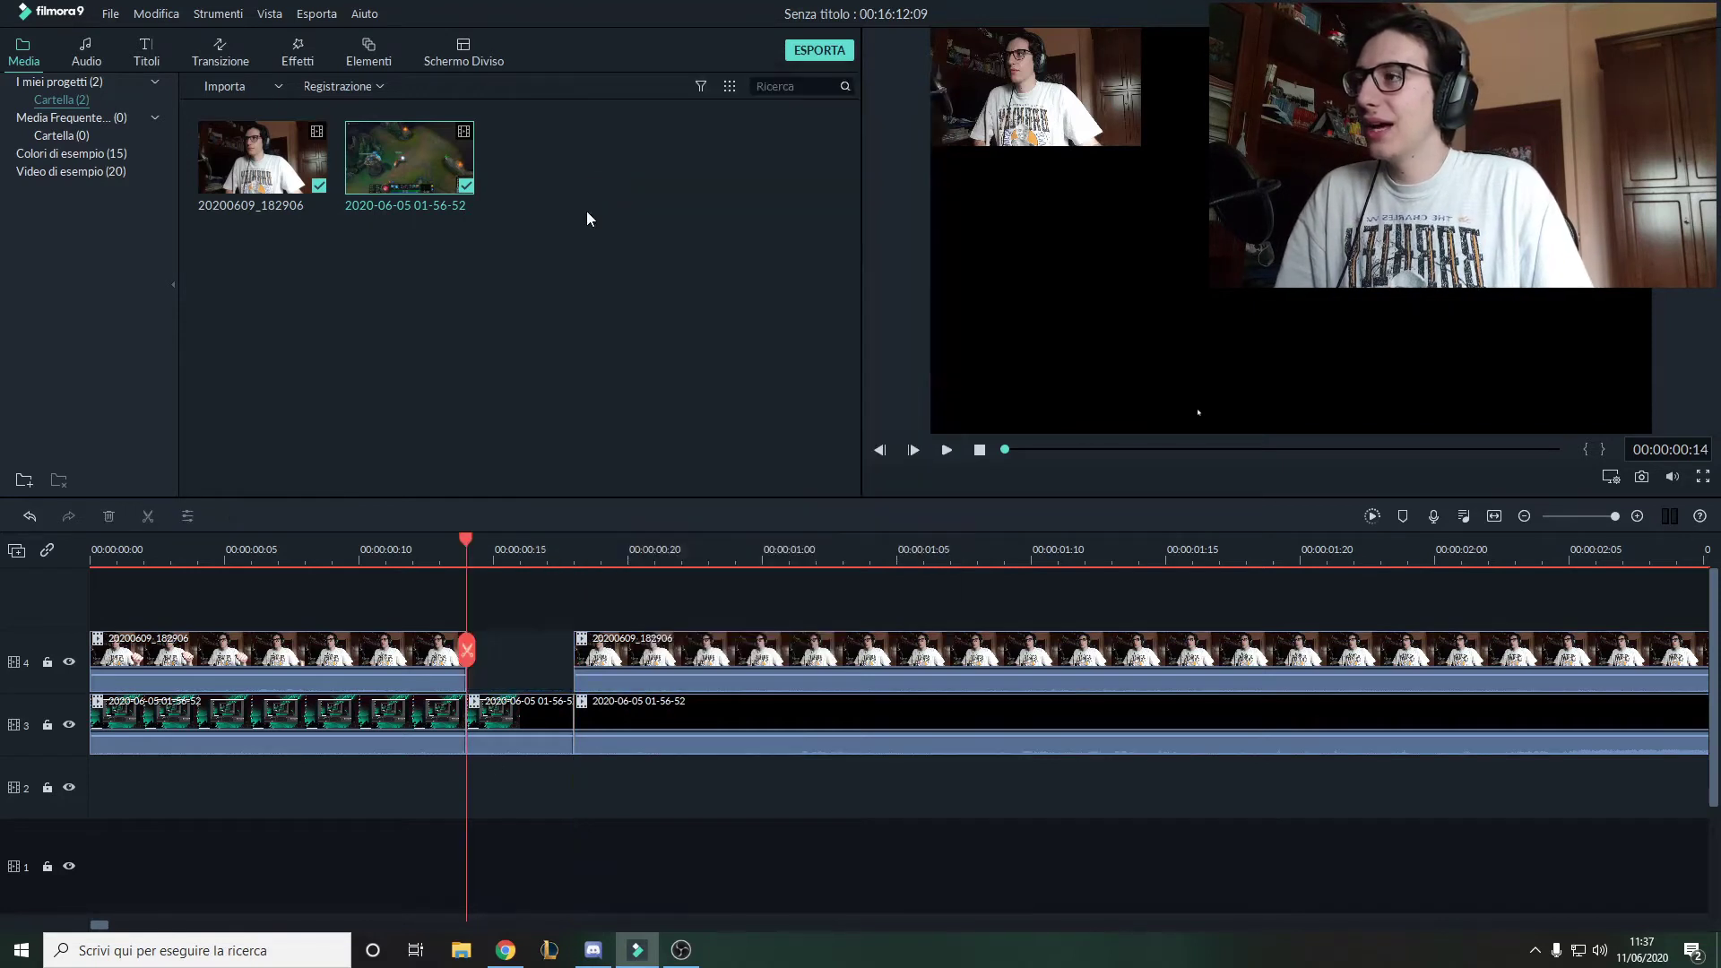
right_click(504, 723)
click(604, 219)
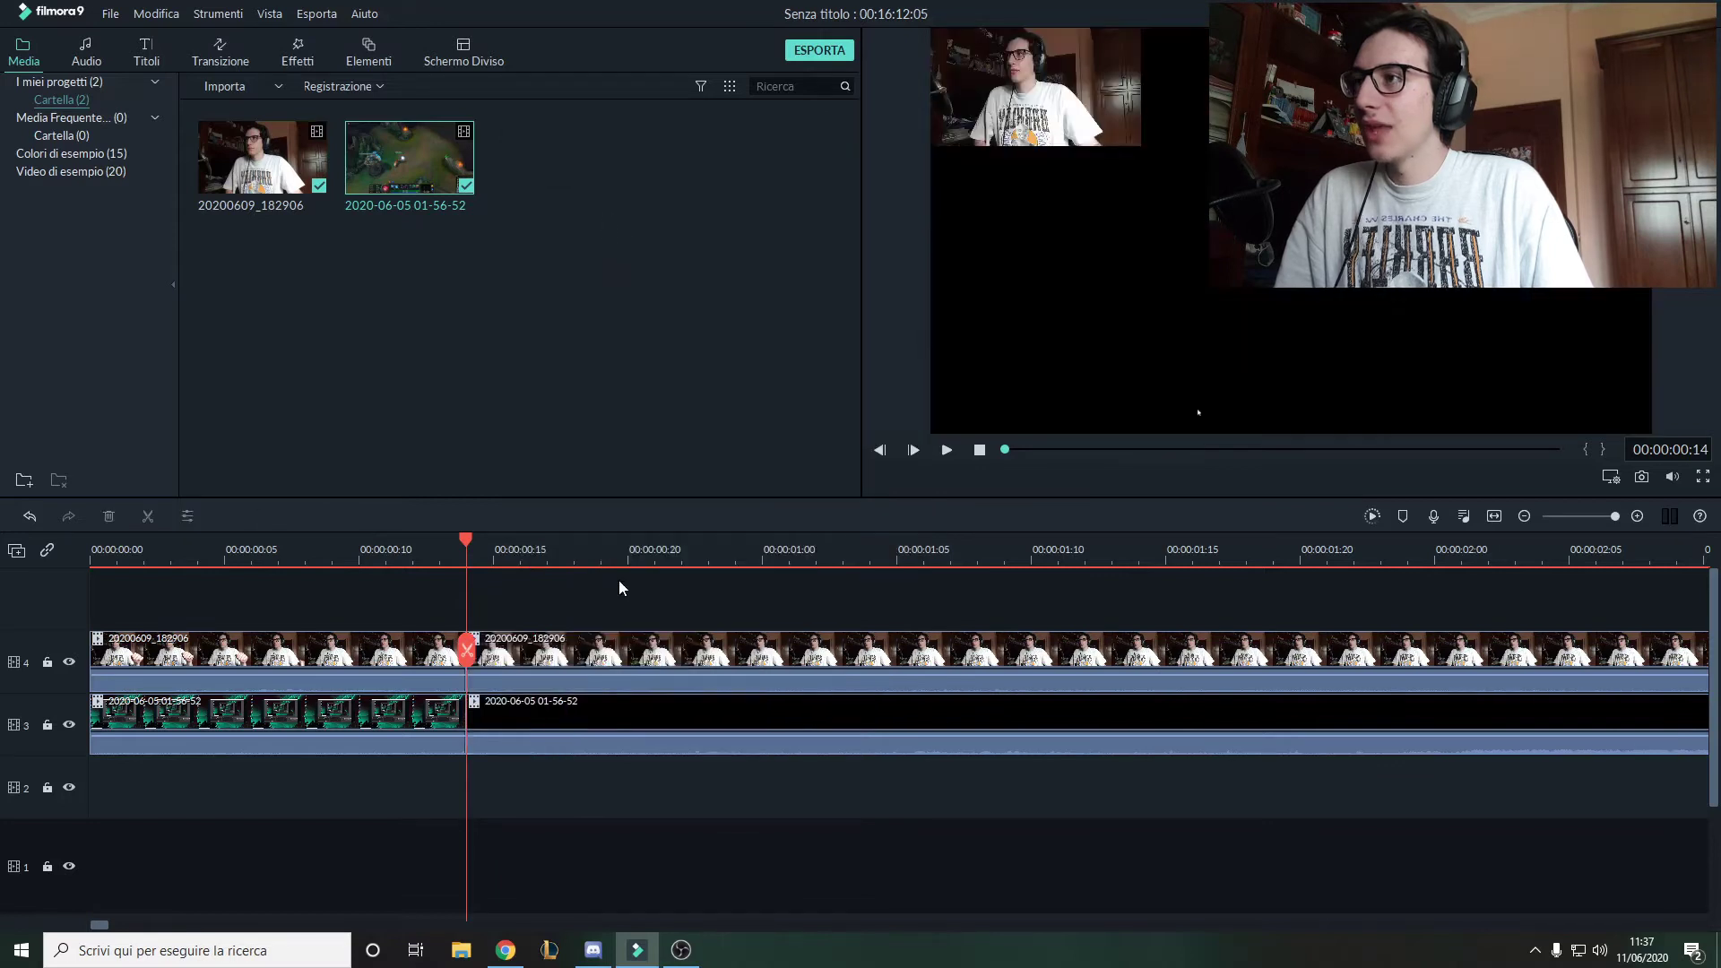
Detach the audio from the webcam clip that follows the cut and select the separated audio.
click(616, 647)
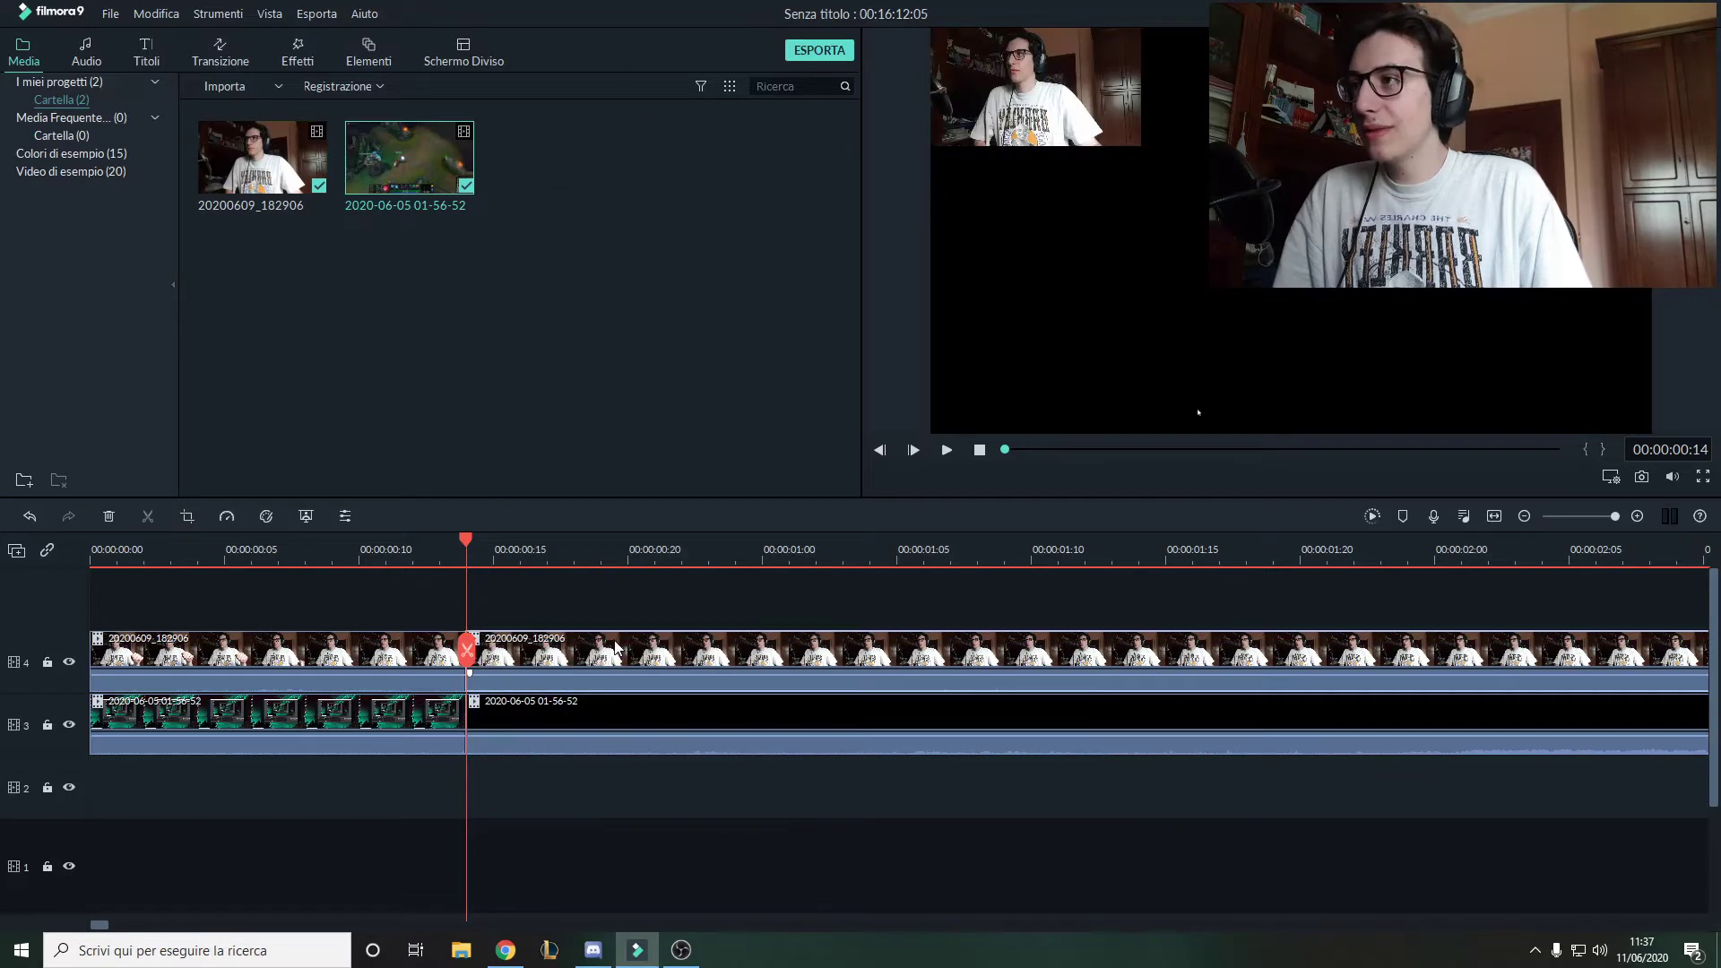
right_click(617, 647)
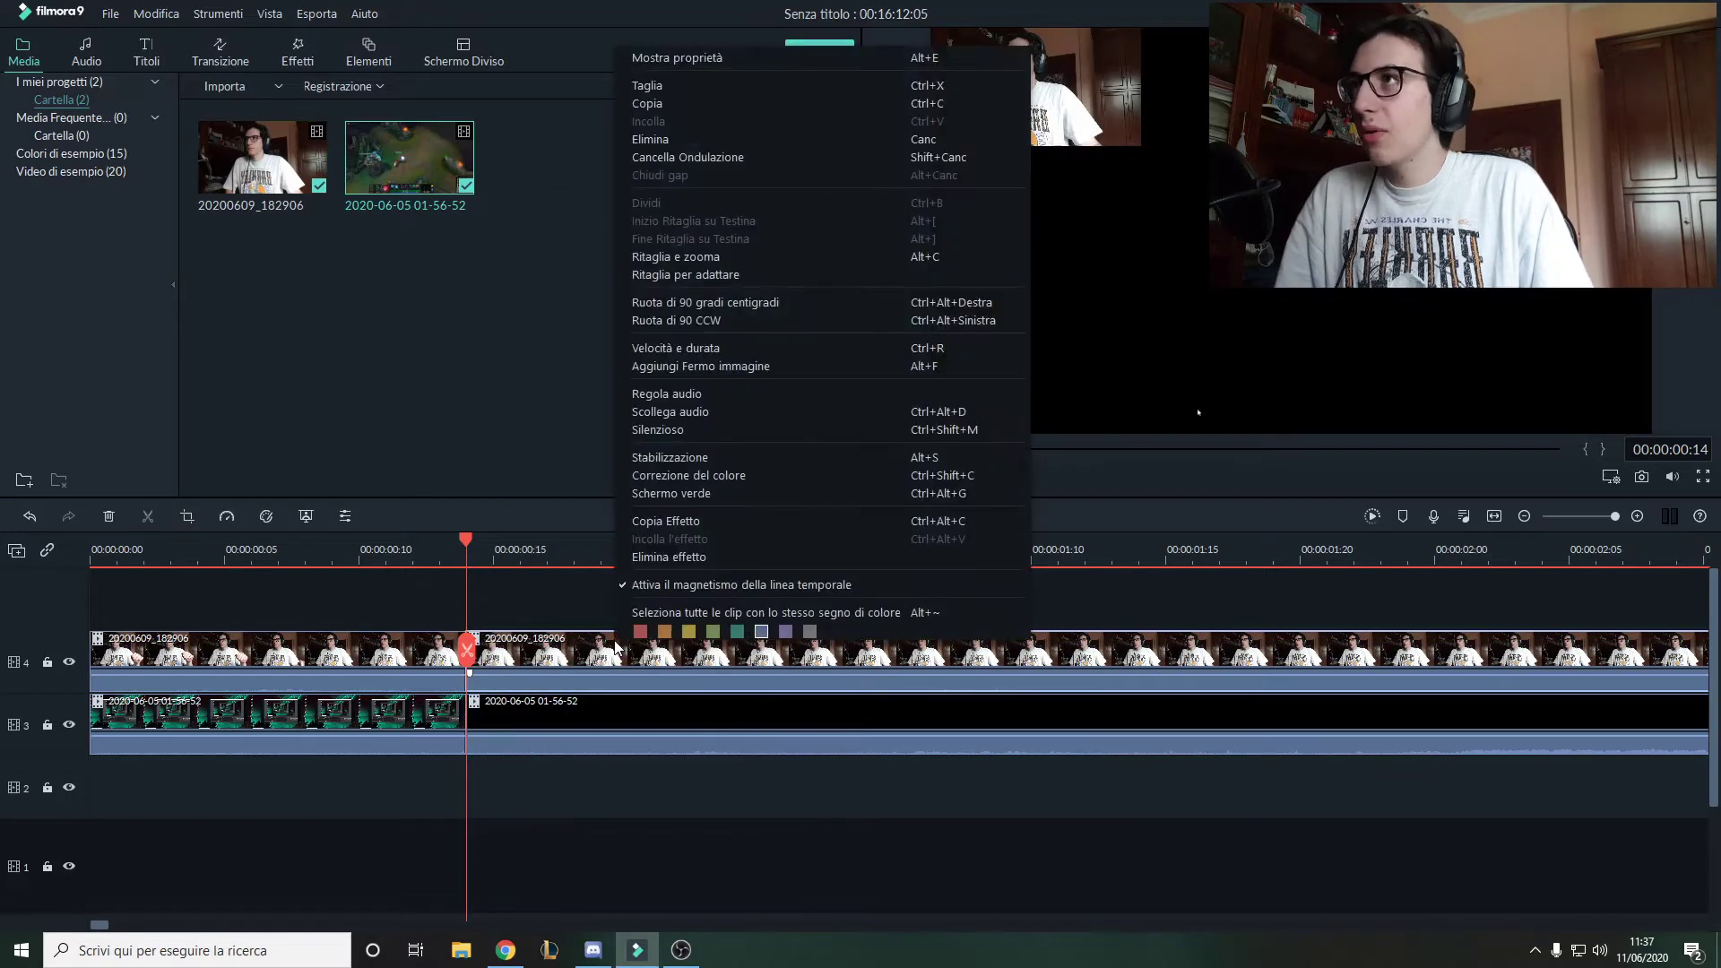
click(751, 412)
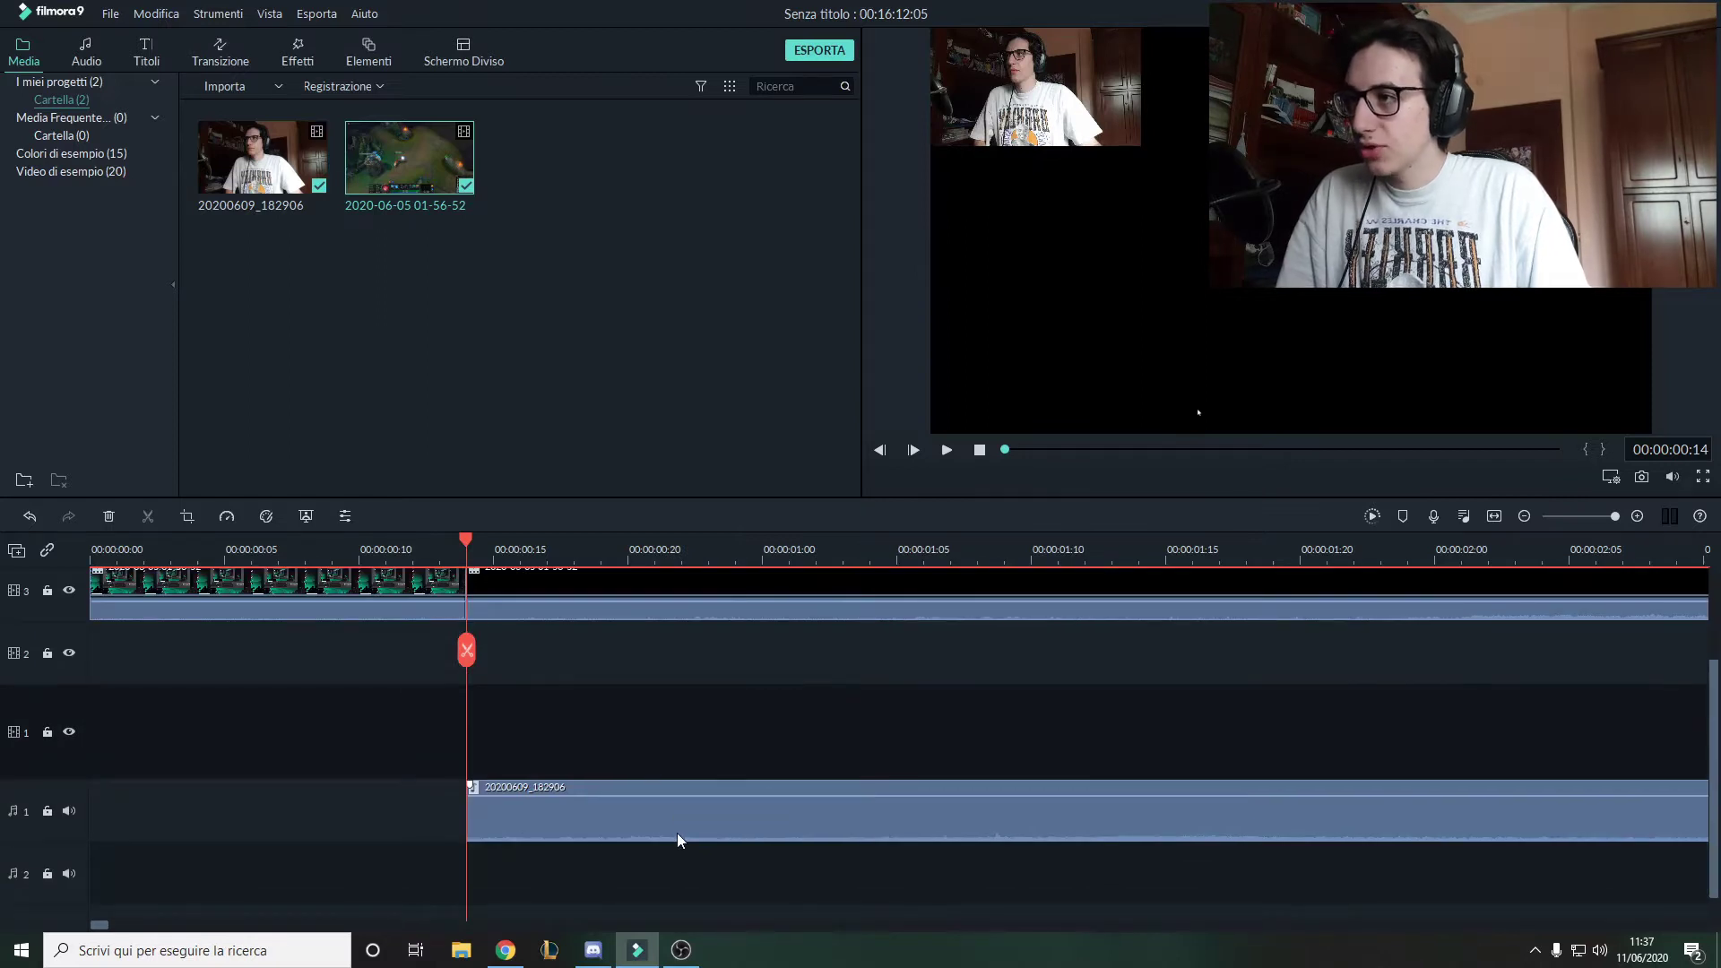
click(675, 831)
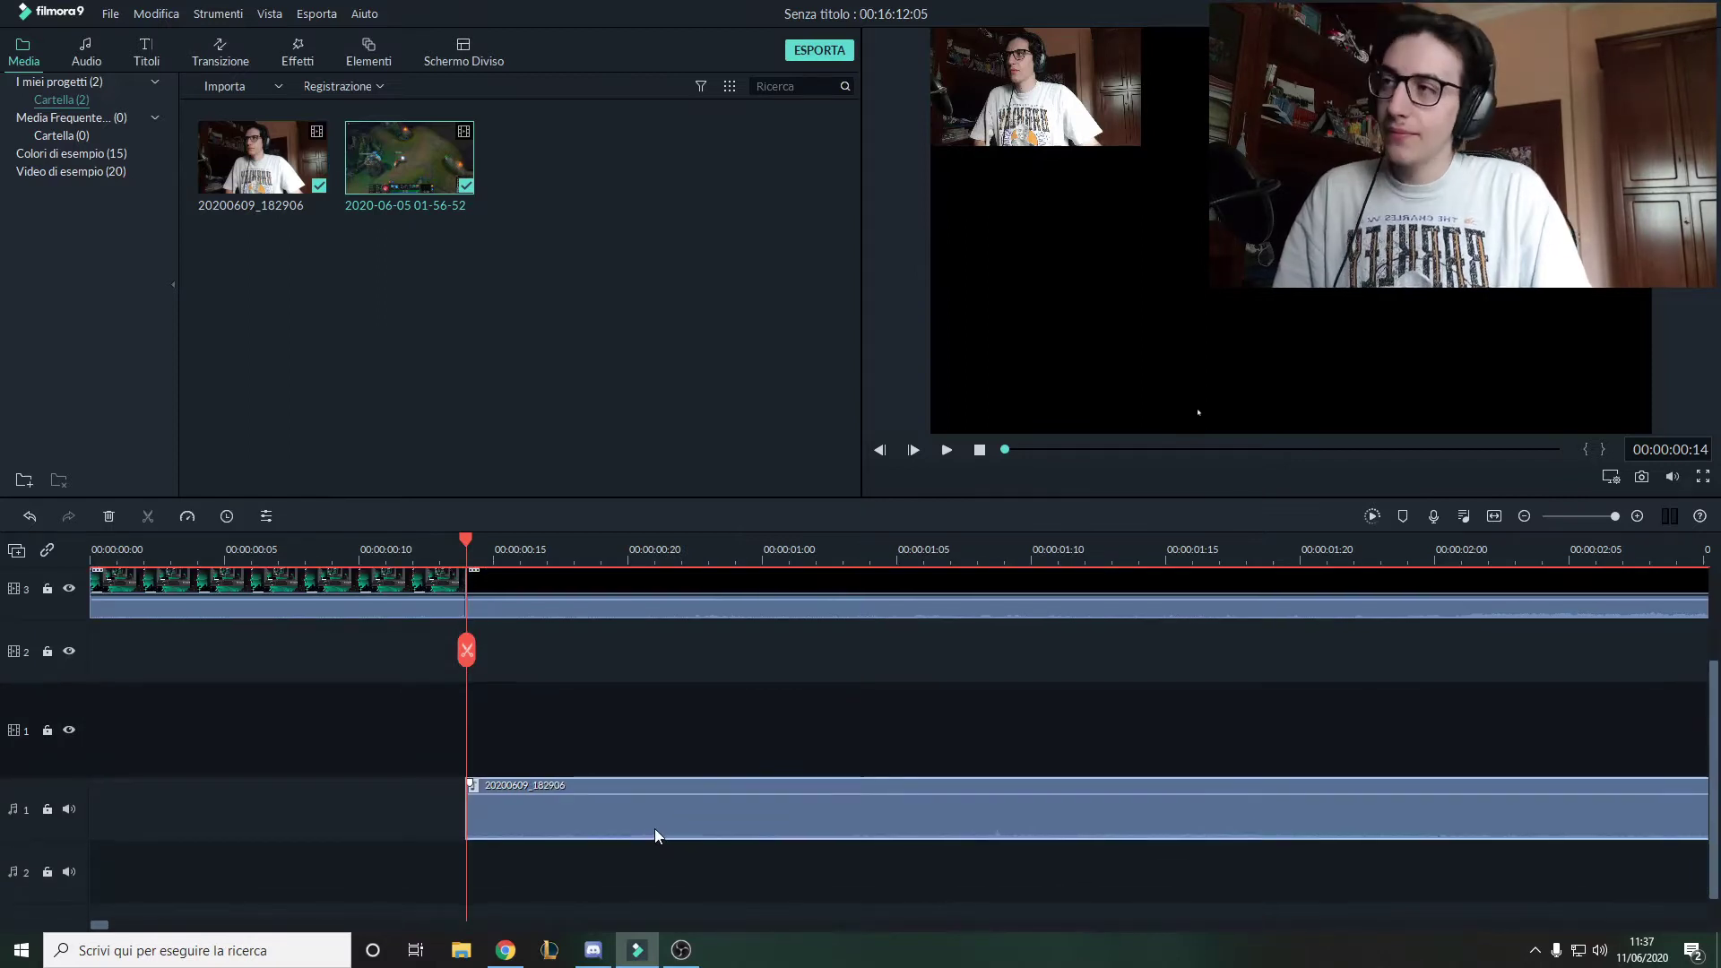
Undo the audio detachment, the deletion of the short pieces and the second split.
click(29, 516)
click(30, 518)
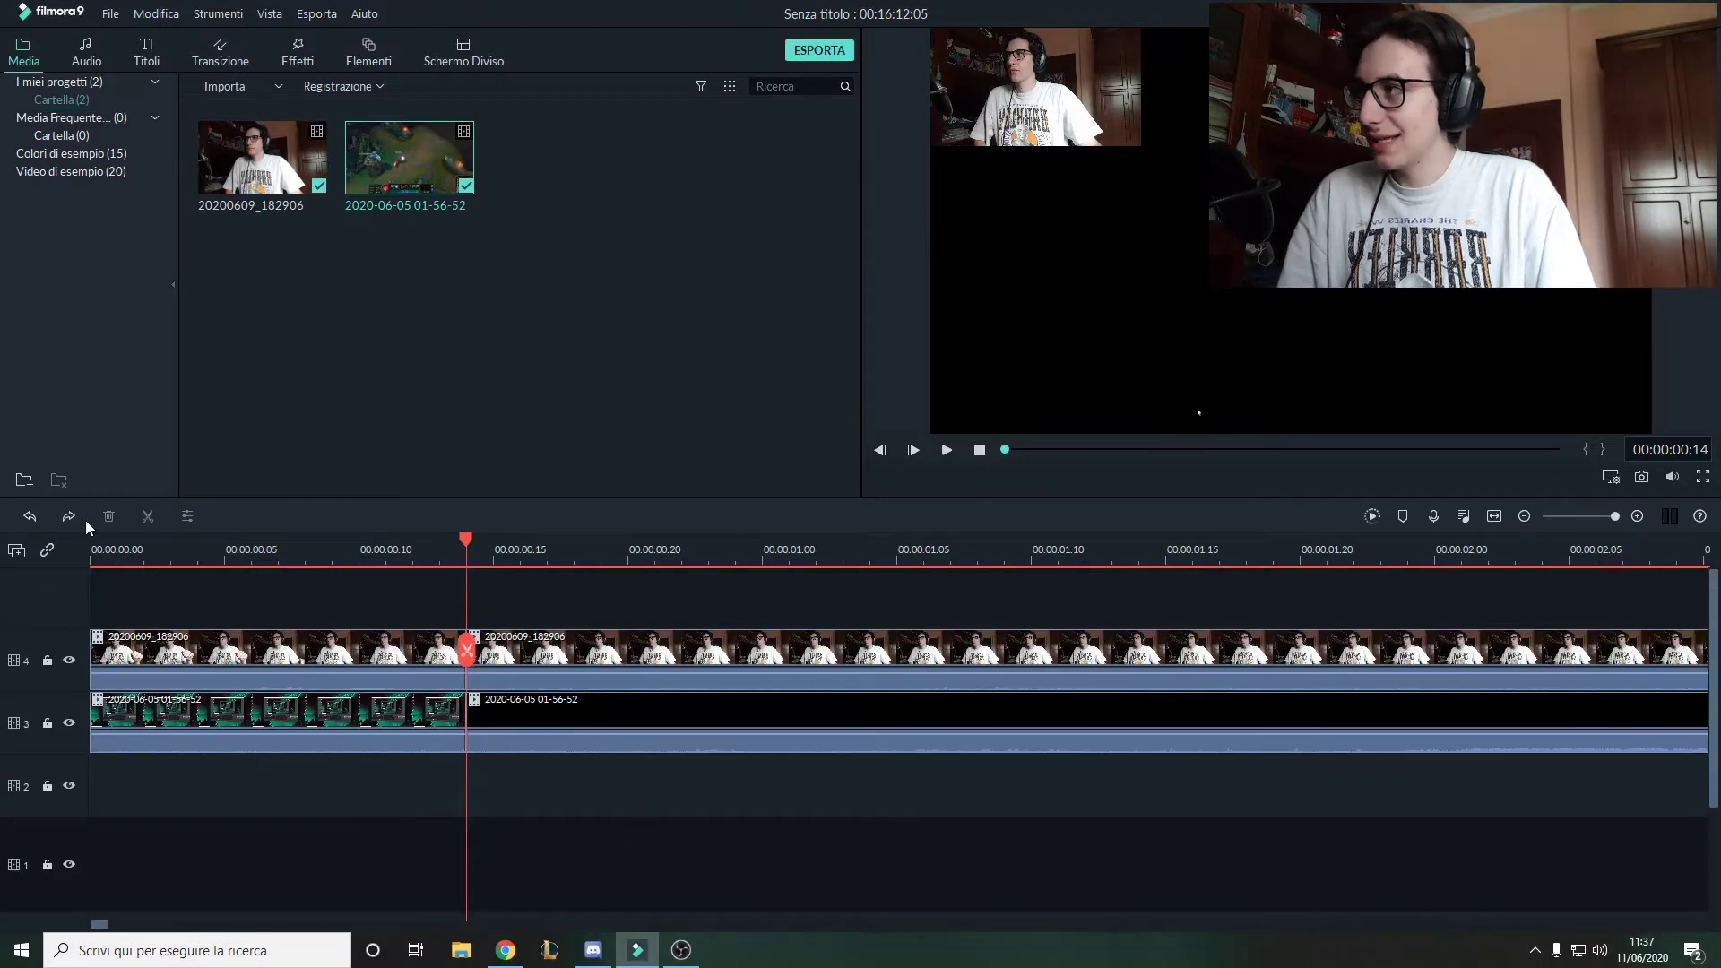
click(30, 517)
click(30, 517)
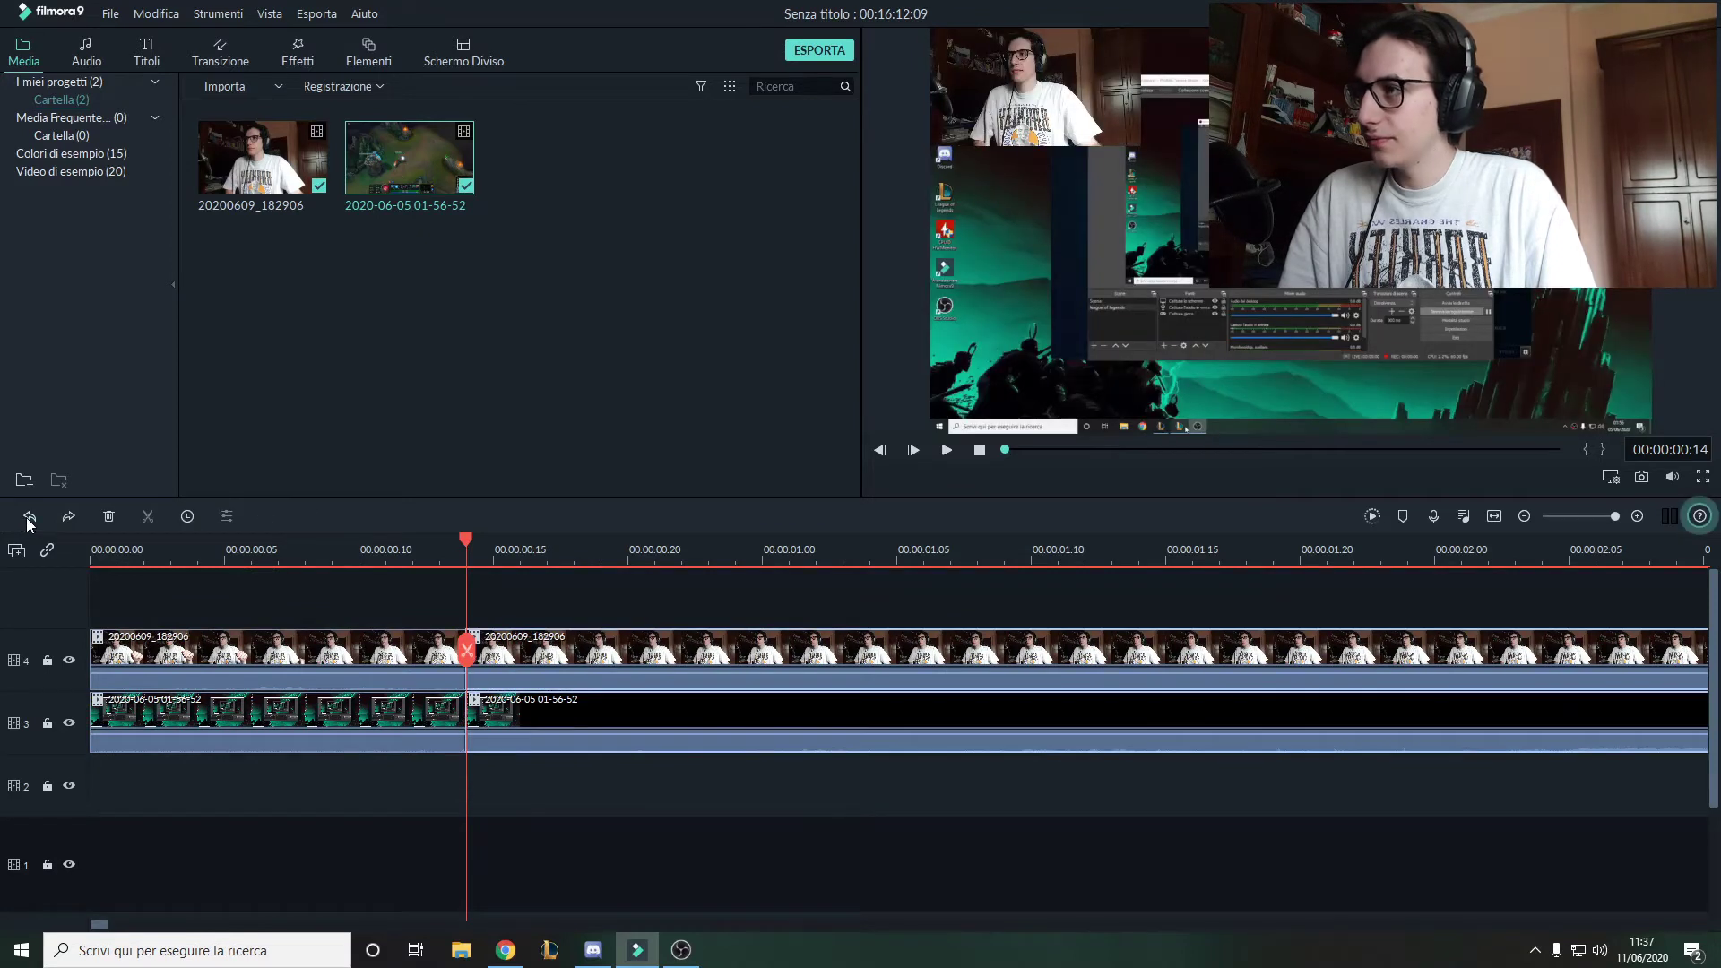
Step through the edit history to restore both splits and the deletion of the short pieces, keeping the webcam audio attached.
click(30, 517)
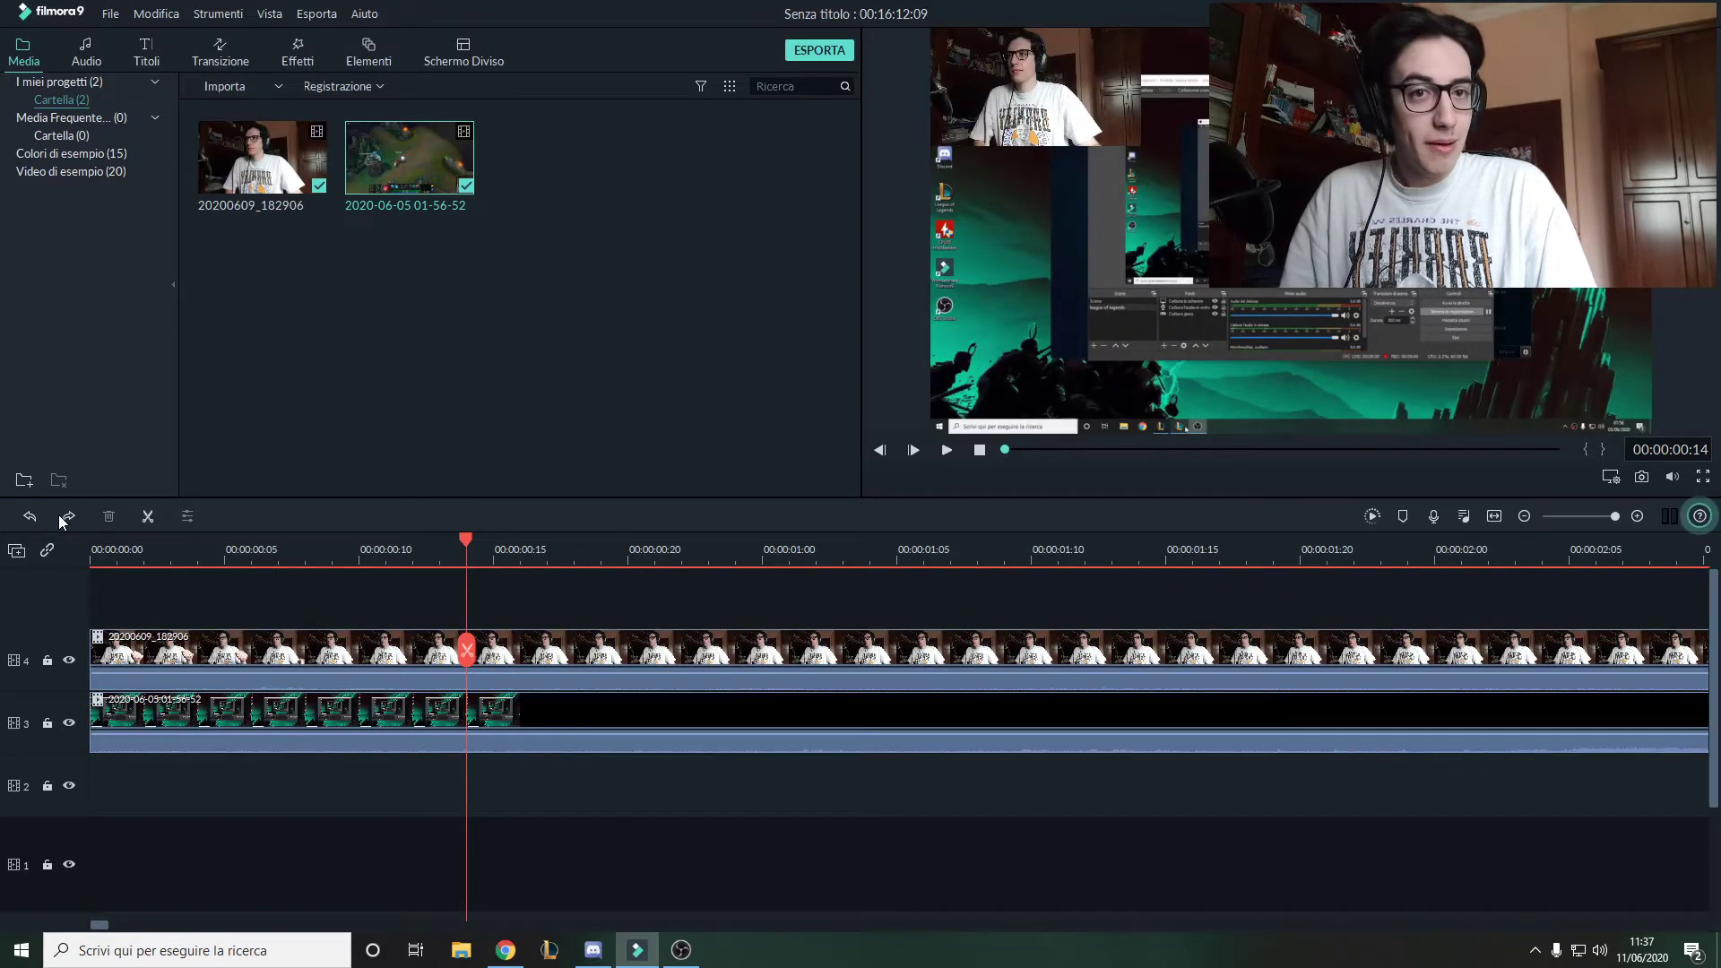
click(63, 518)
click(63, 517)
click(63, 517)
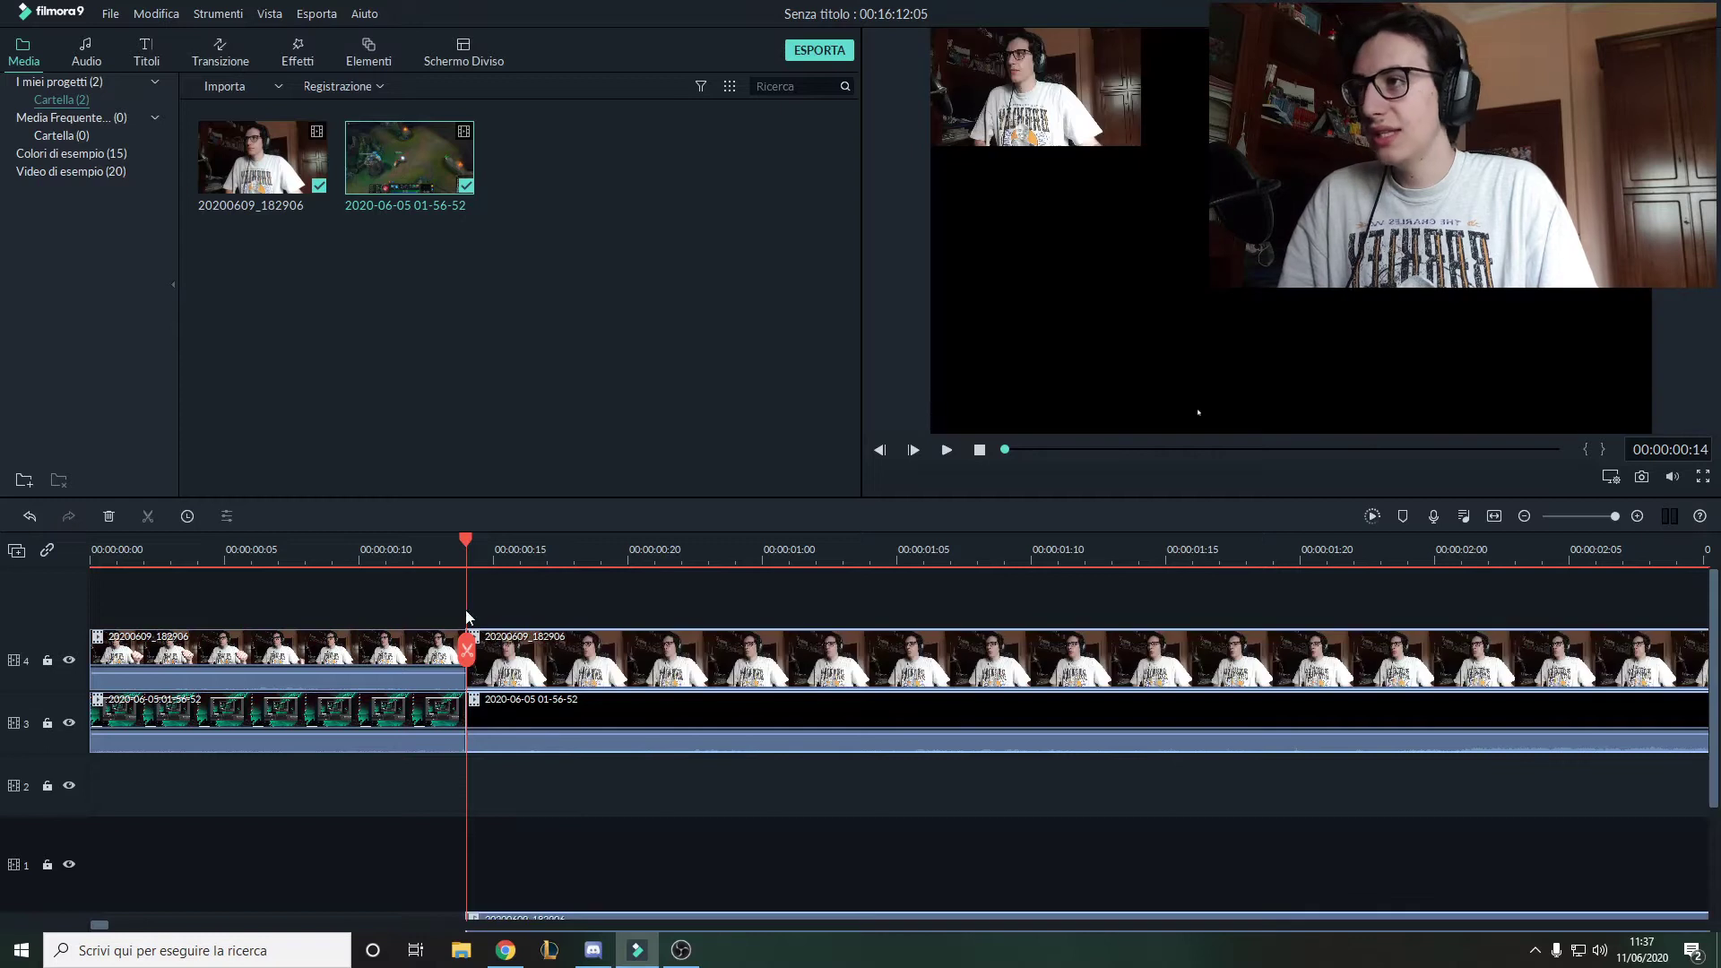
click(30, 517)
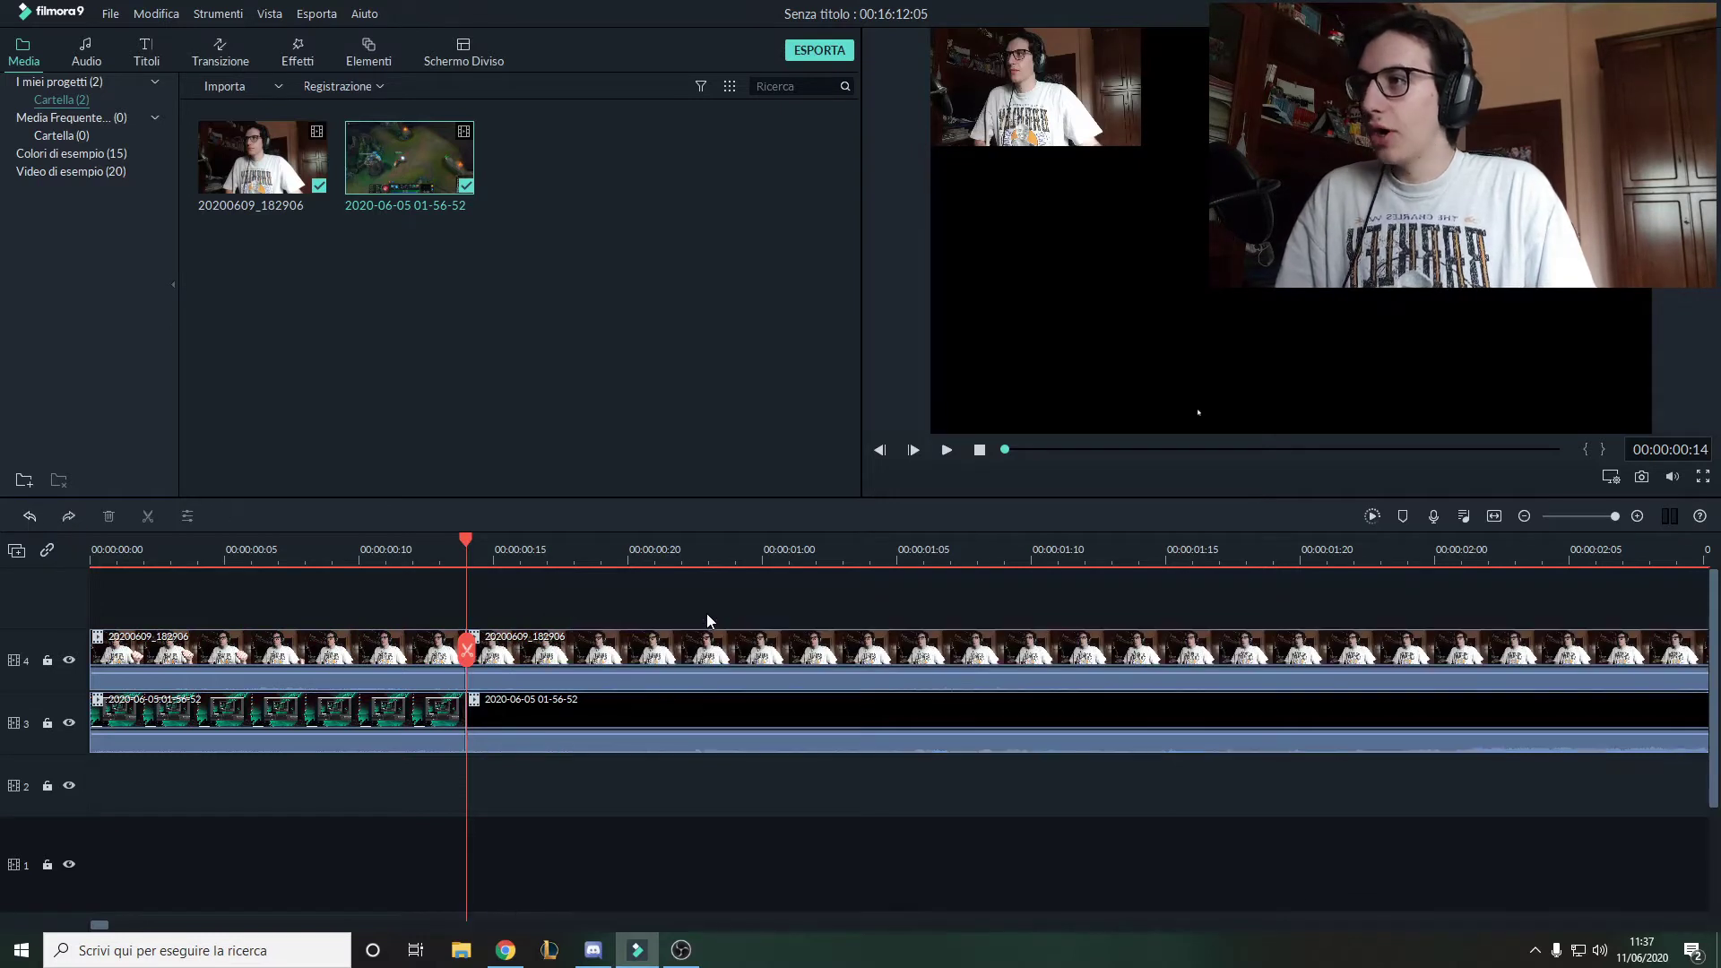
Open the audio adjustments for the webcam clip after the cut and raise its volume to 10.76 dB.
right_click(712, 644)
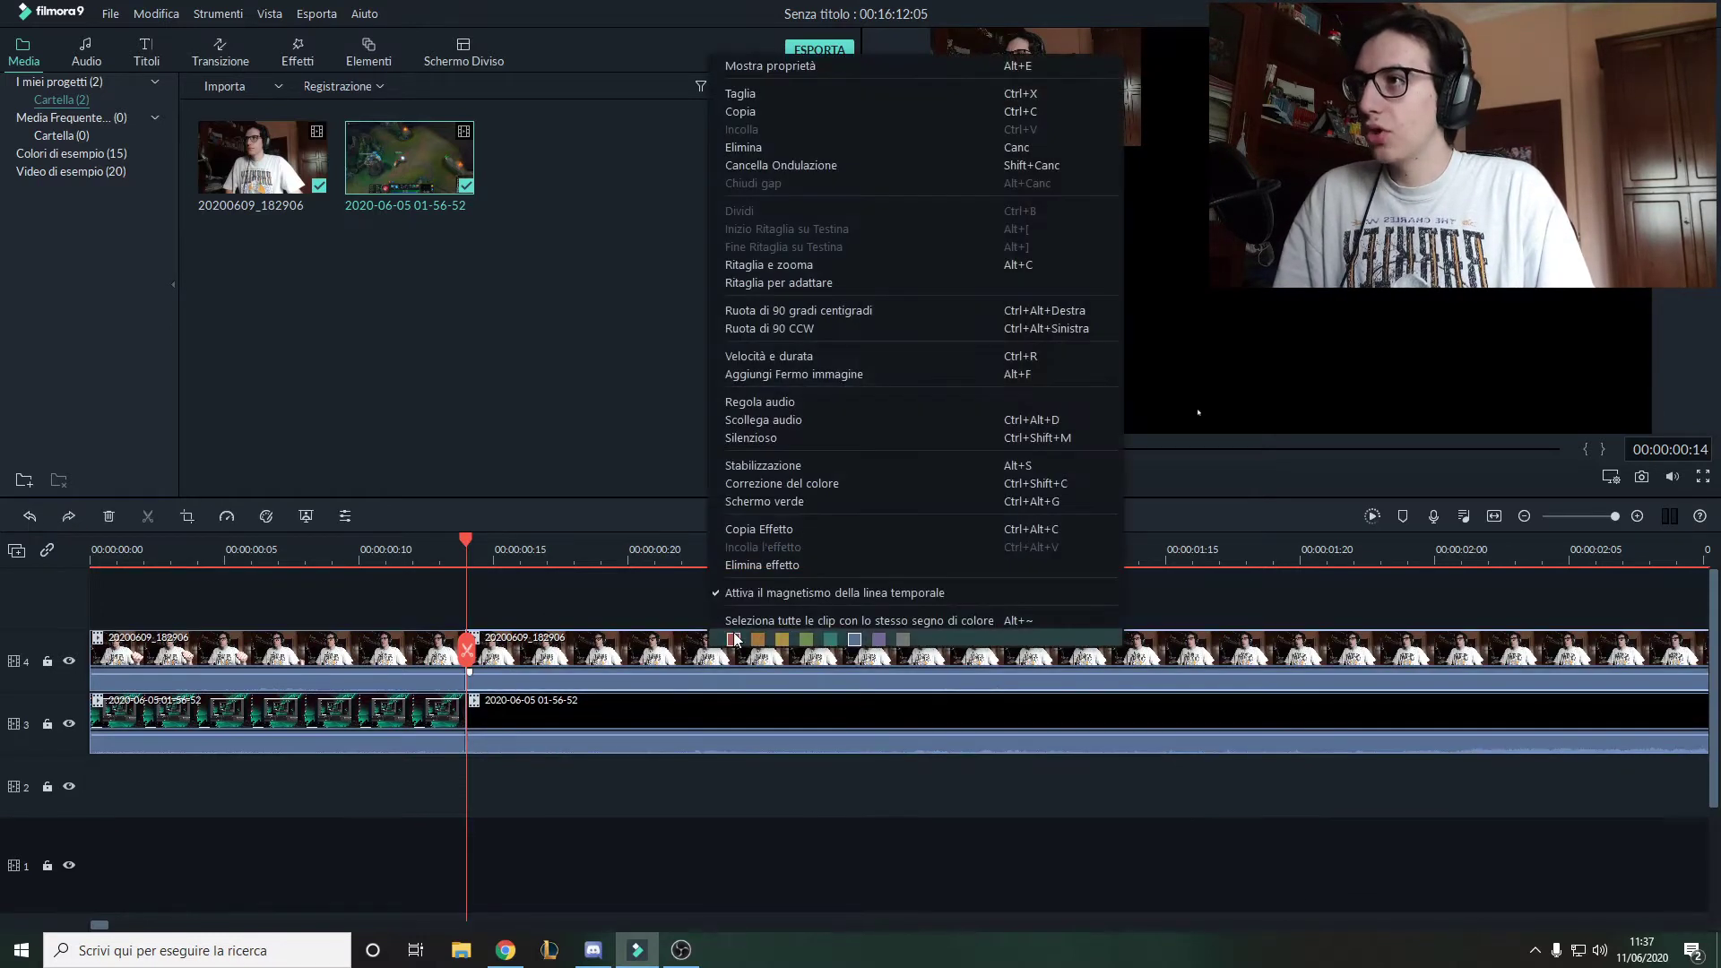
click(798, 406)
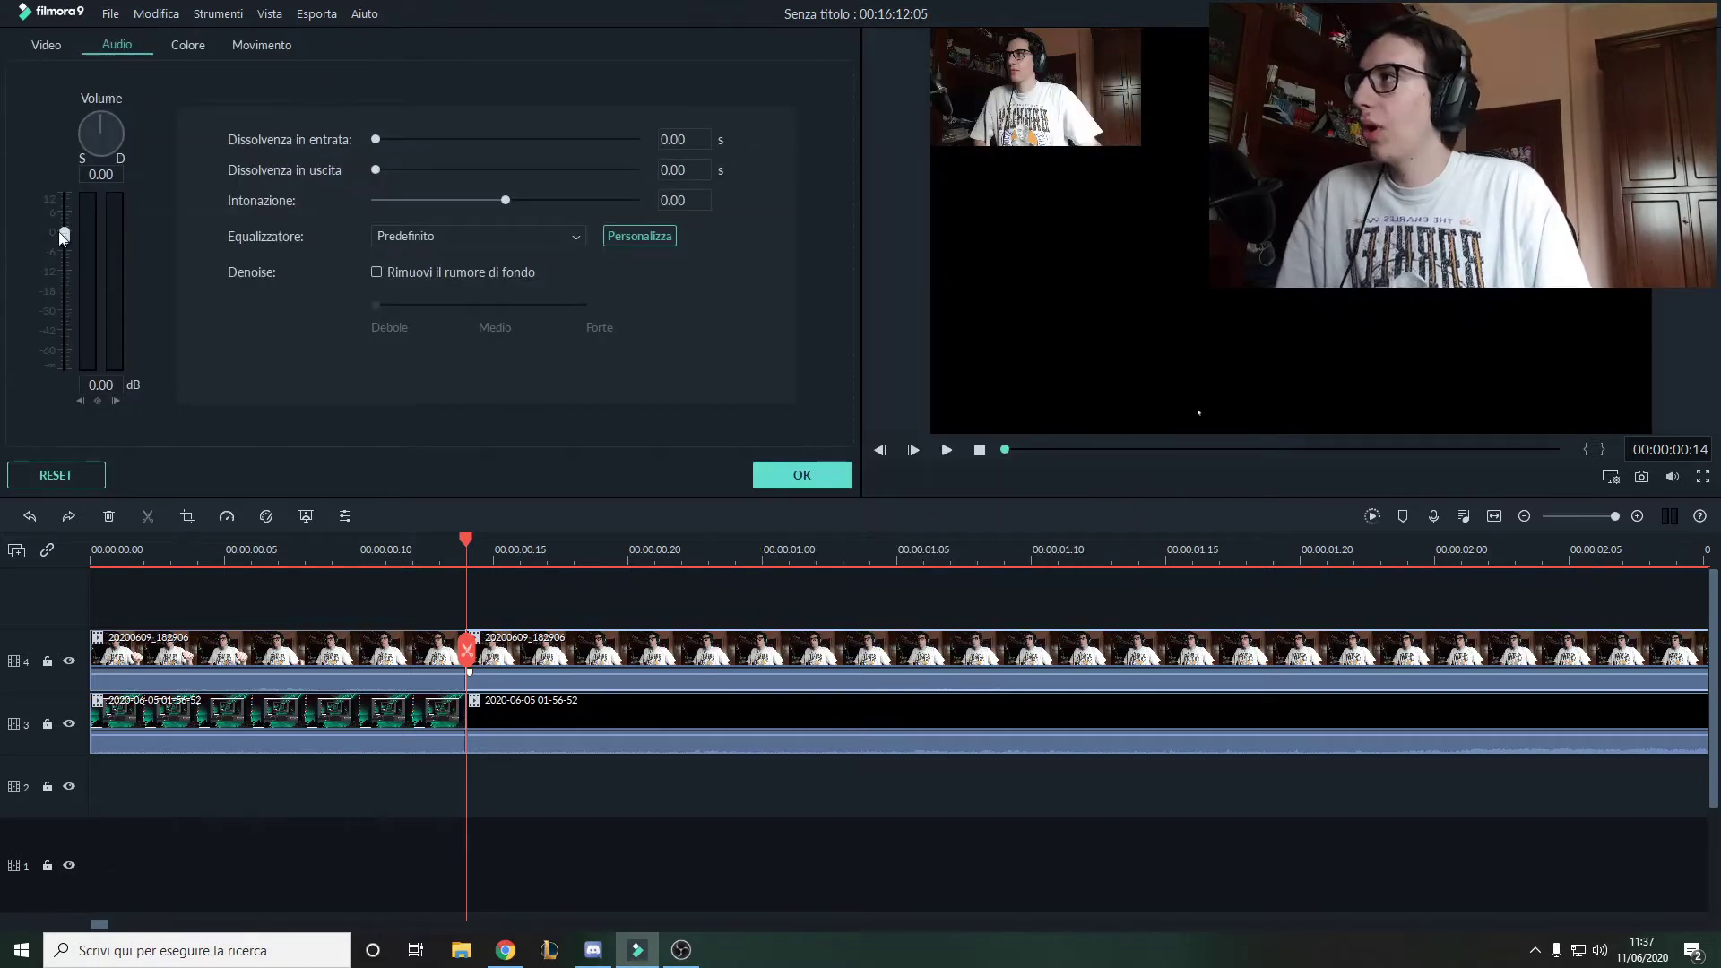
drag(64, 235, 72, 144)
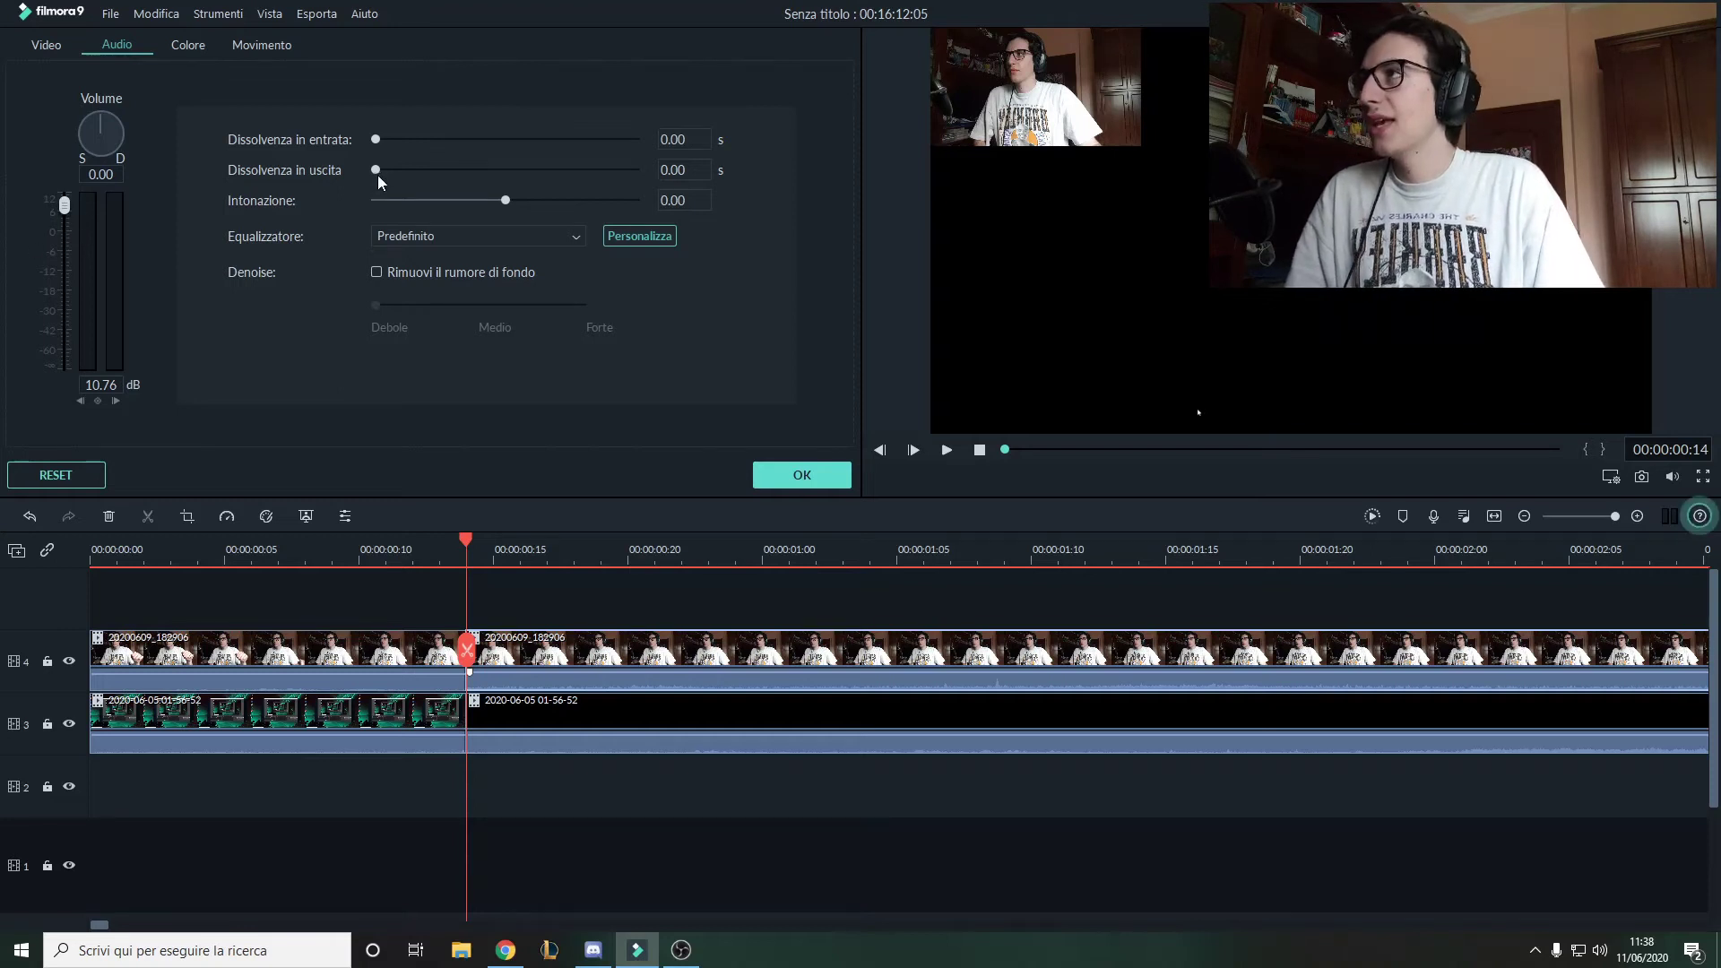
Try the fade-in setting and the lowest pitch of -12.00 on the webcam clip's audio, returning the pitch to 0.00.
drag(377, 140, 276, 122)
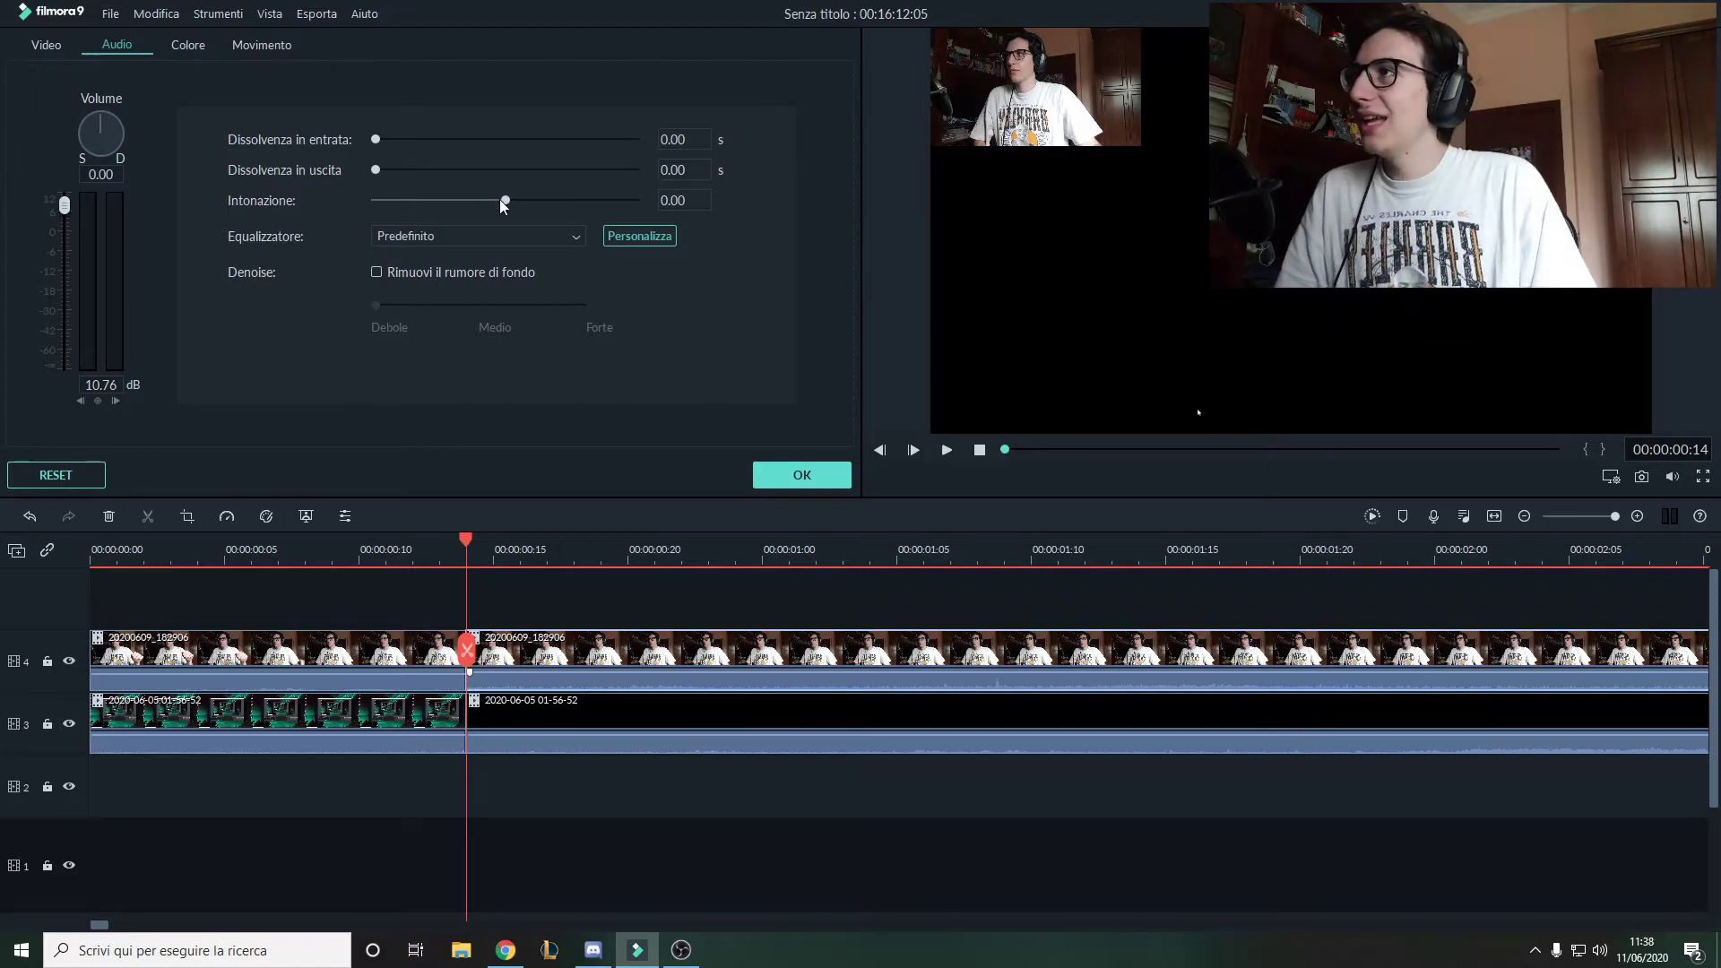
drag(507, 202, 247, 171)
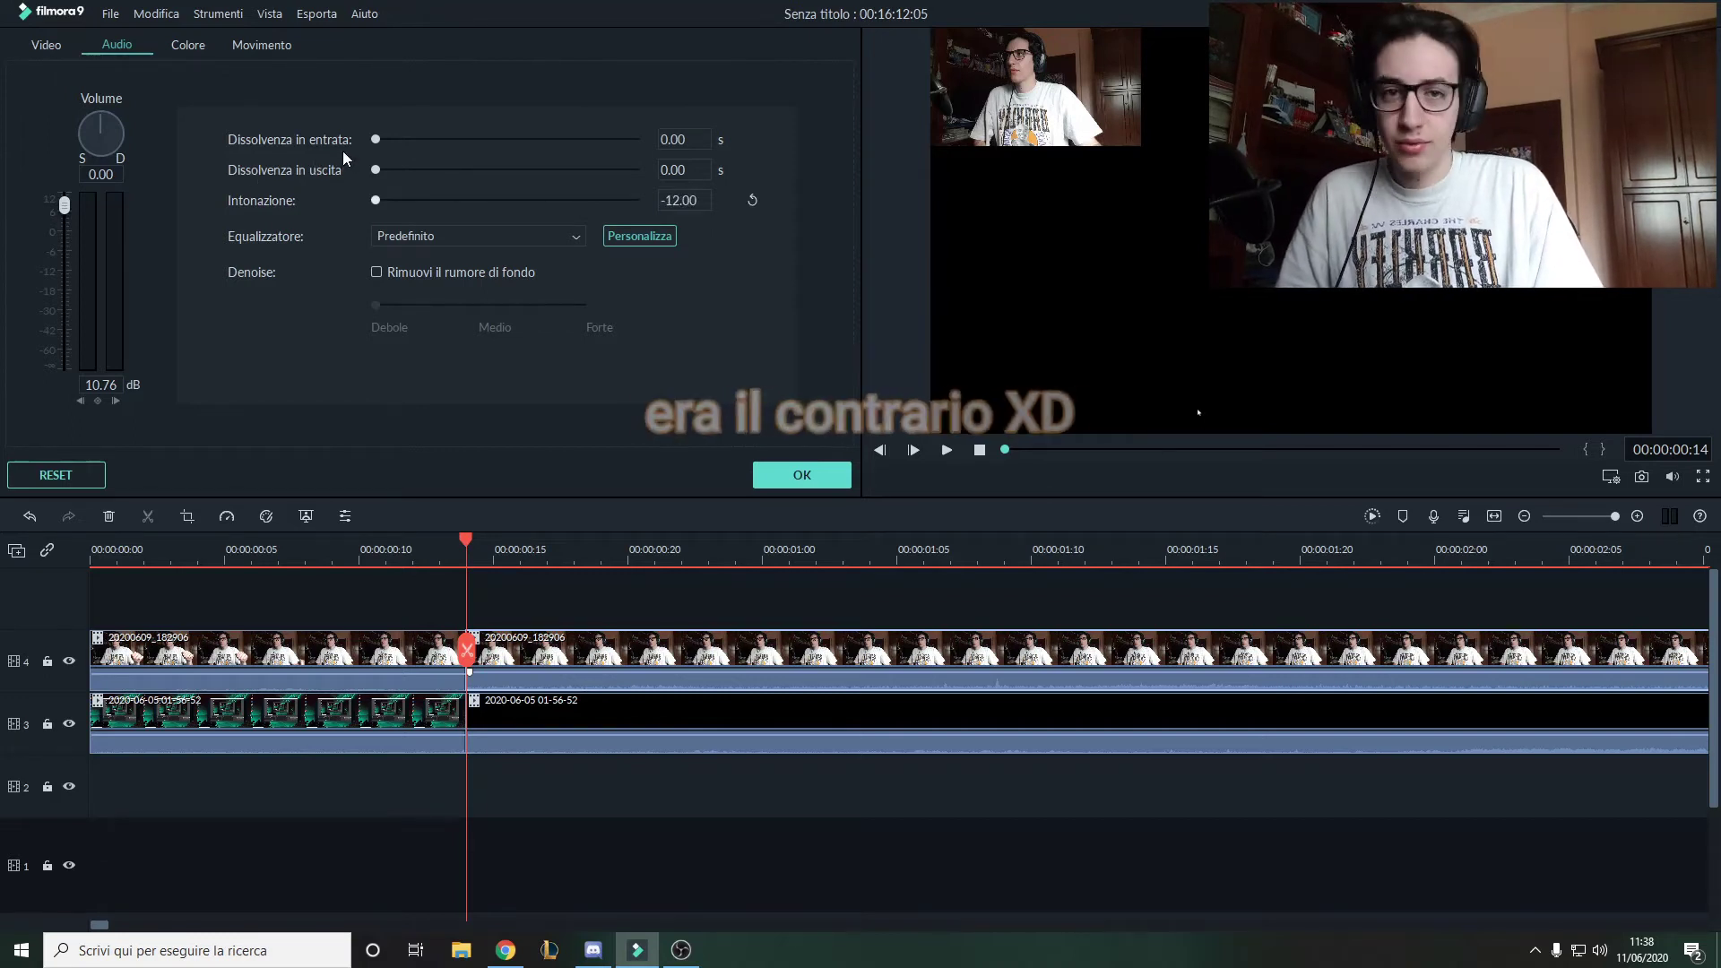
drag(376, 200, 507, 204)
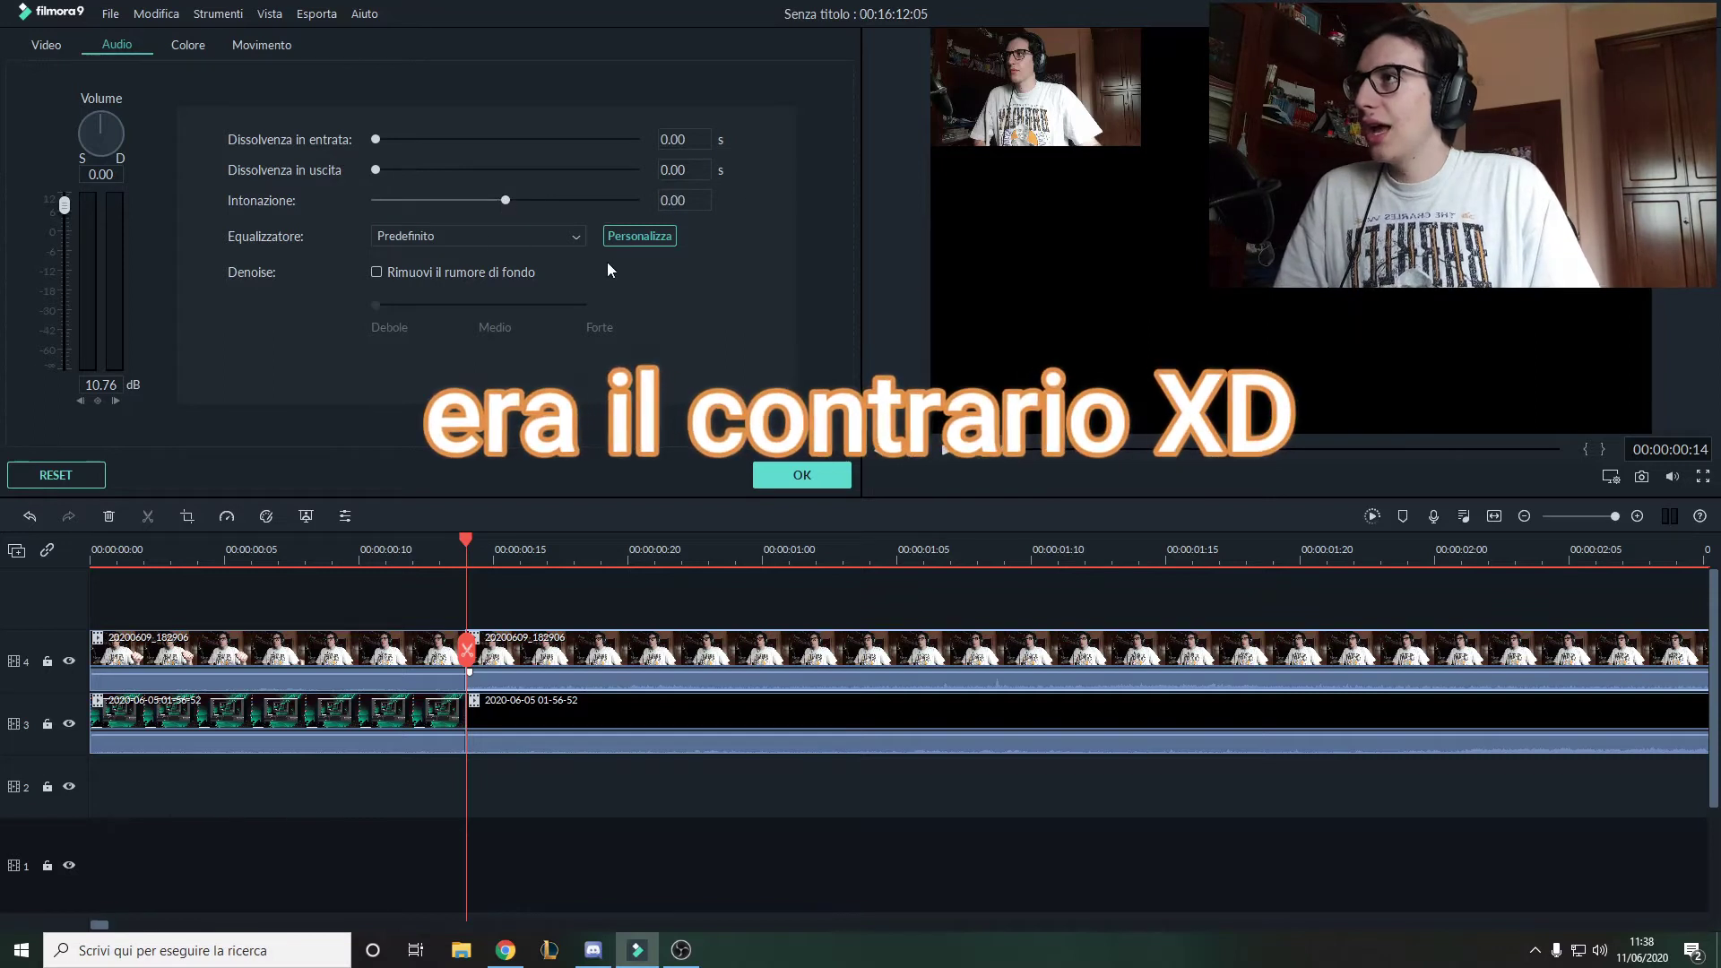
Examine the available equalizer presets for the webcam clip's audio without changing the default one.
click(552, 236)
scroll(451, 344, down, 2)
scroll(455, 342, up, 2)
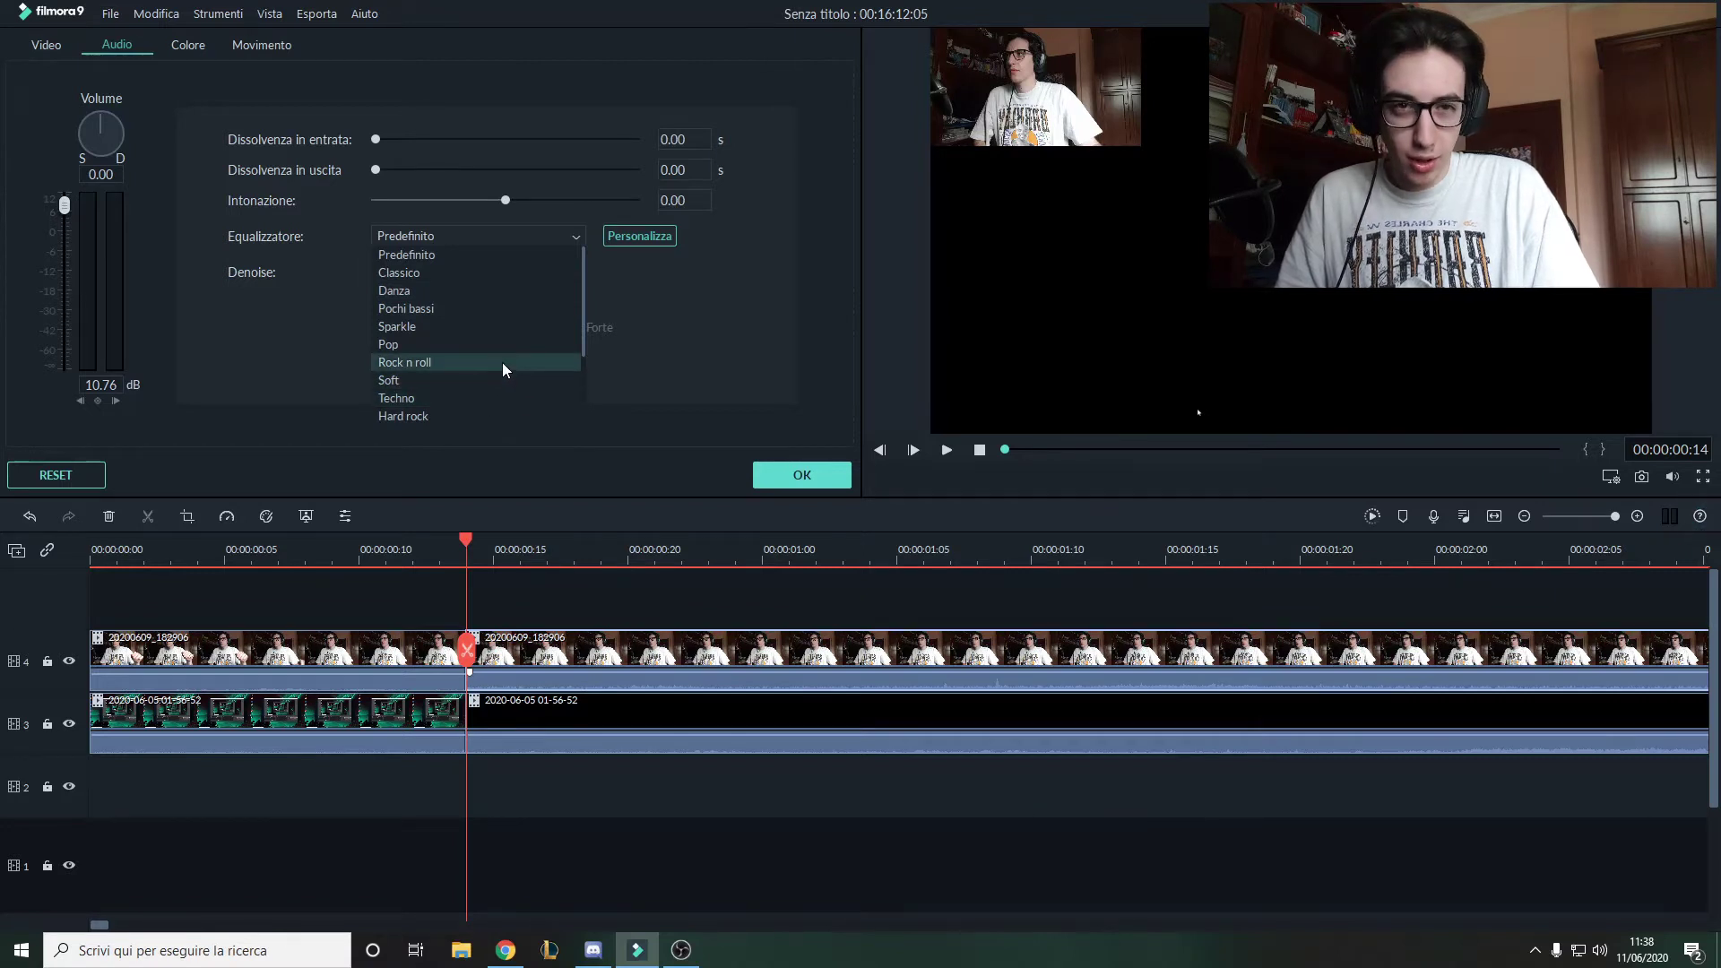
click(698, 347)
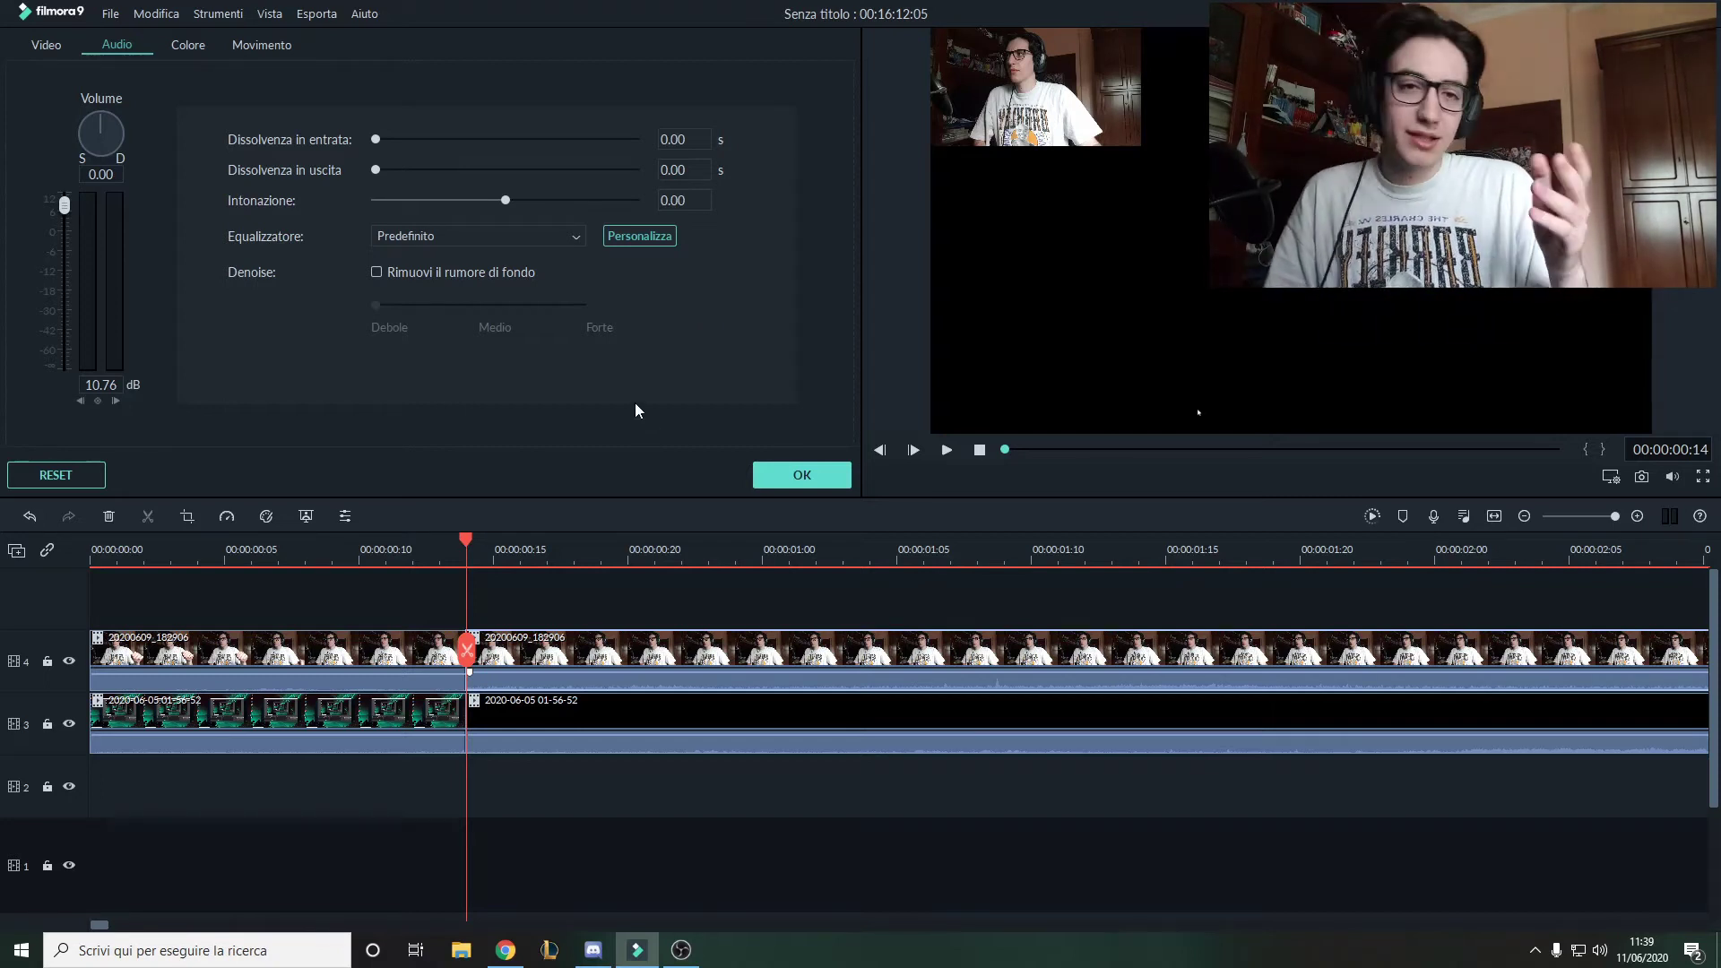
Enable background noise removal at the weakest level for the webcam clip and apply the audio settings.
click(475, 281)
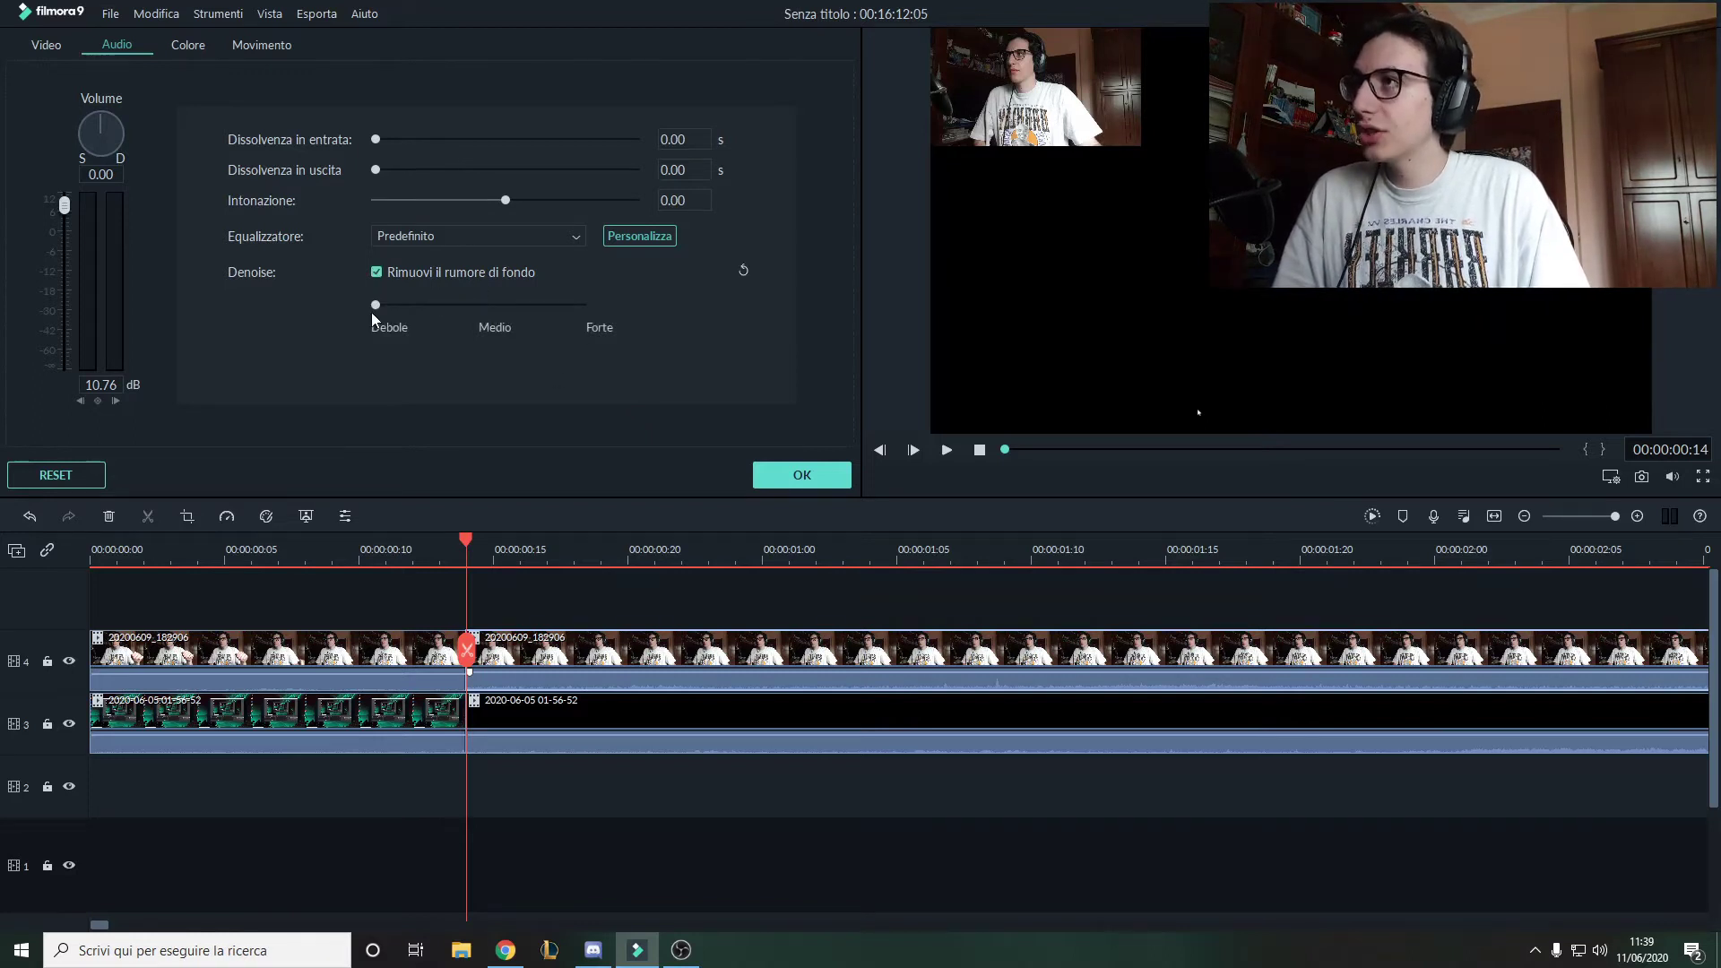
drag(582, 305, 160, 317)
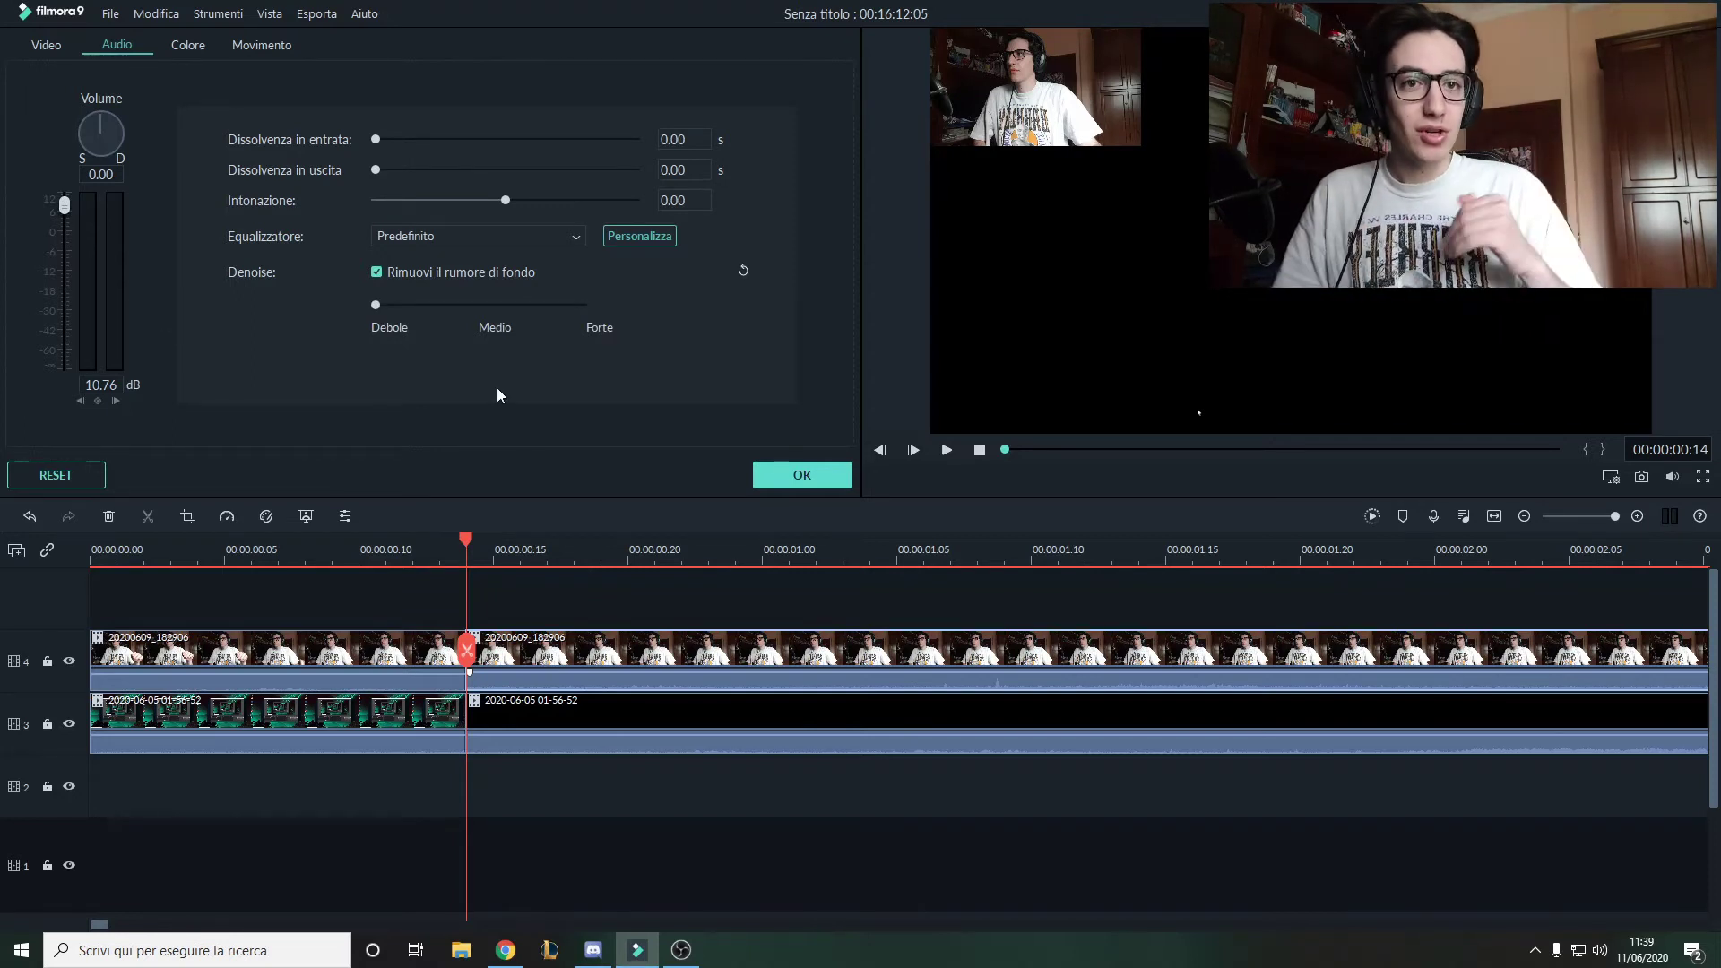
click(826, 477)
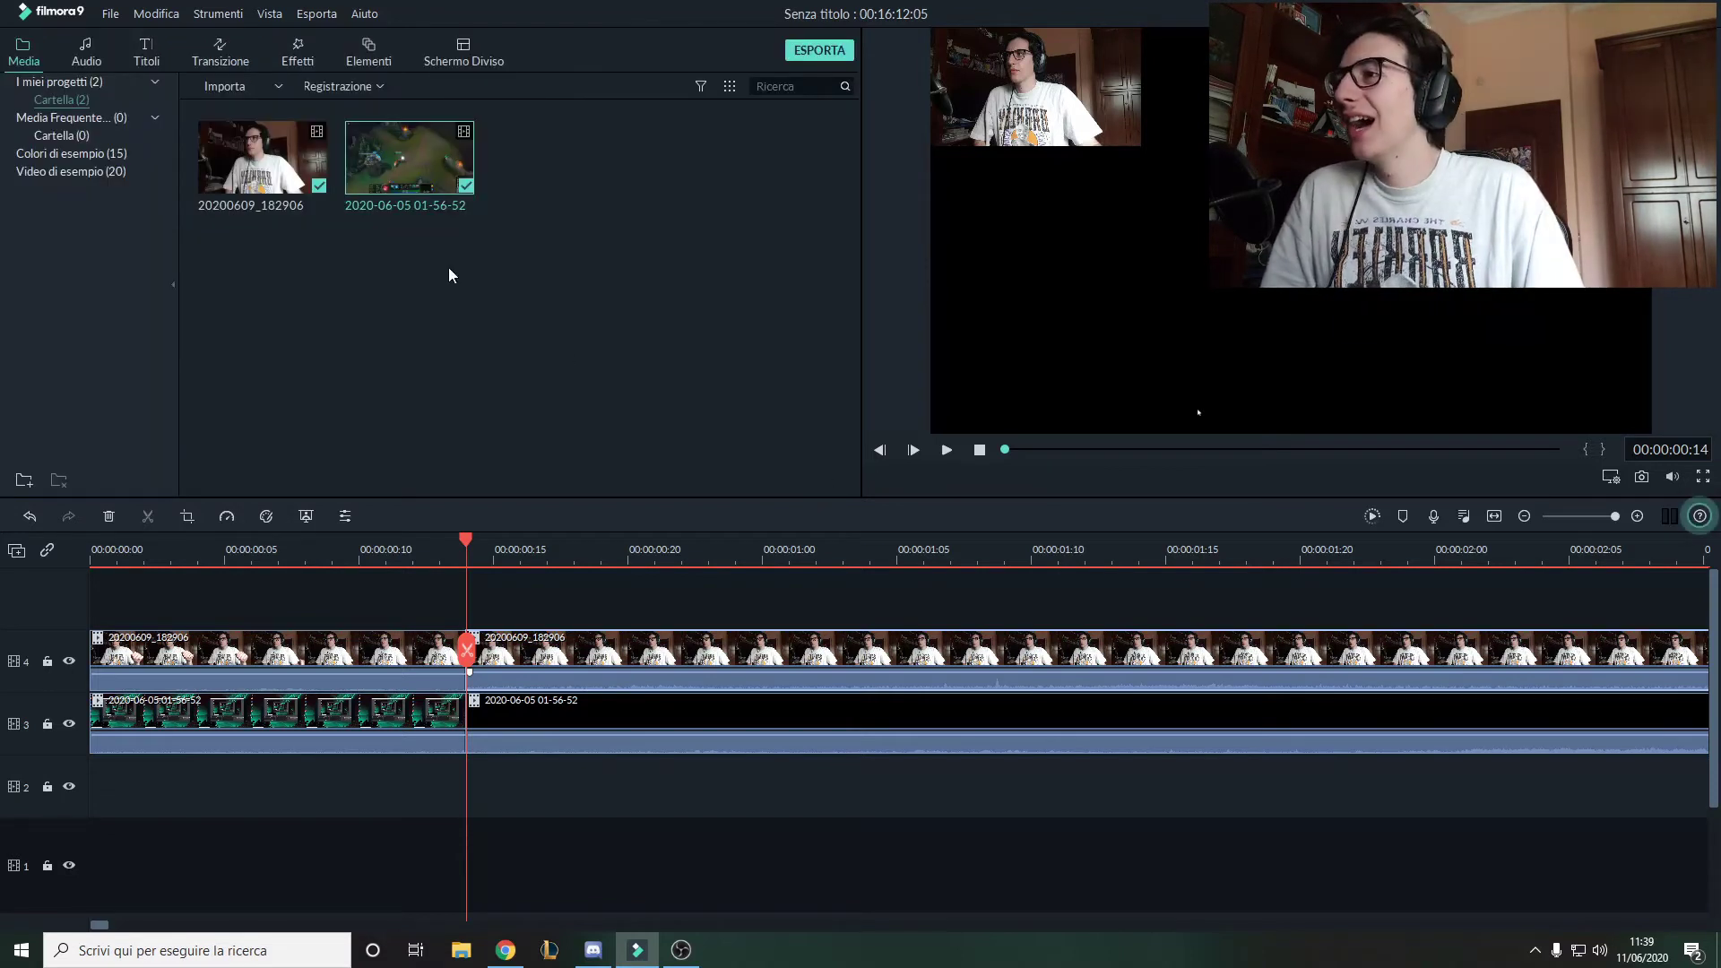
Import adam-matejko-new-beginning from the musica folder on Media (E:) and place it at the start of audio track 2.
scroll(533, 721, down, 3)
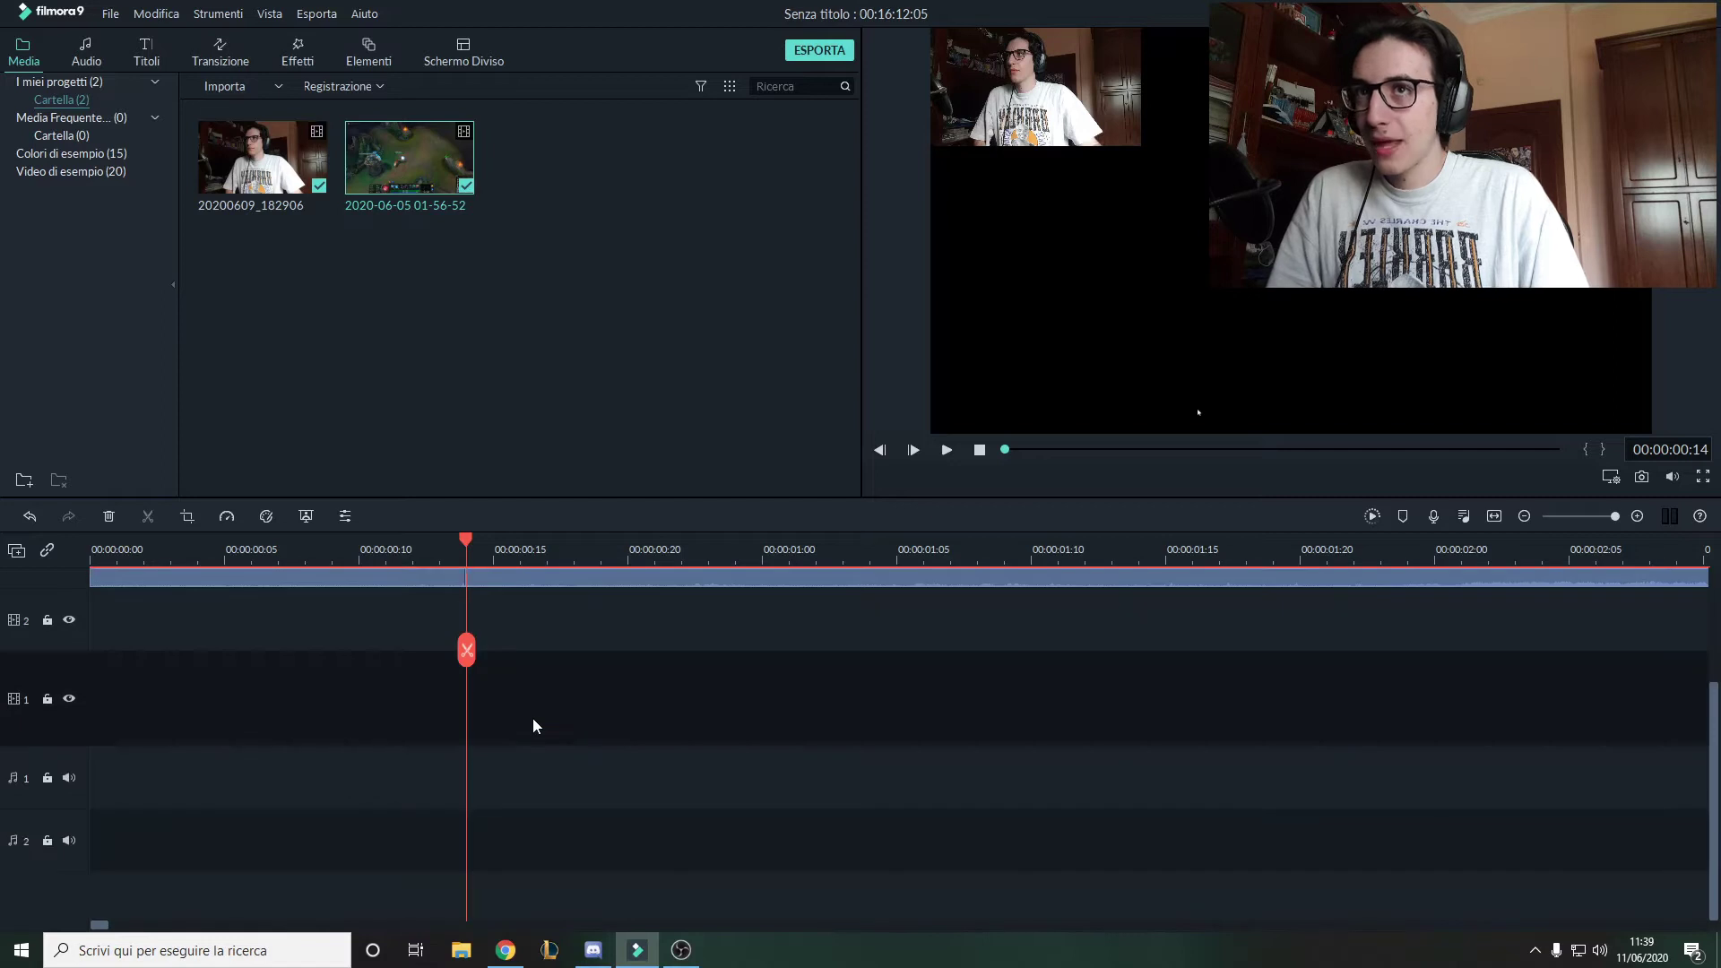
right_click(314, 357)
click(341, 368)
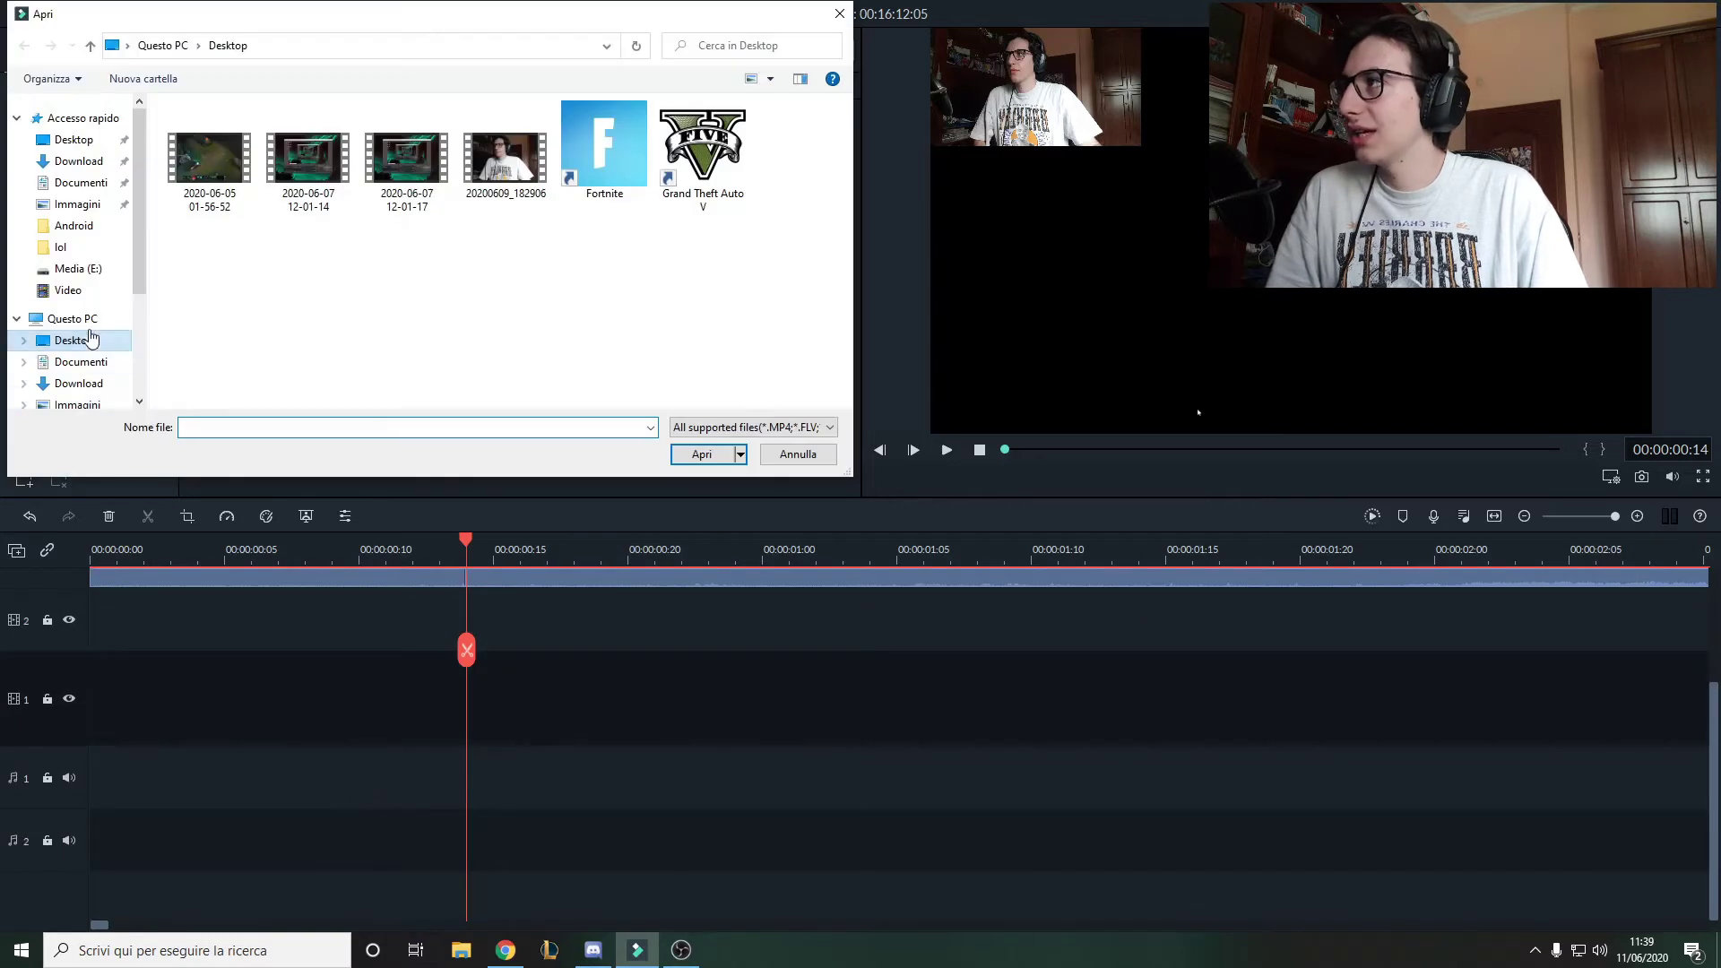
click(105, 243)
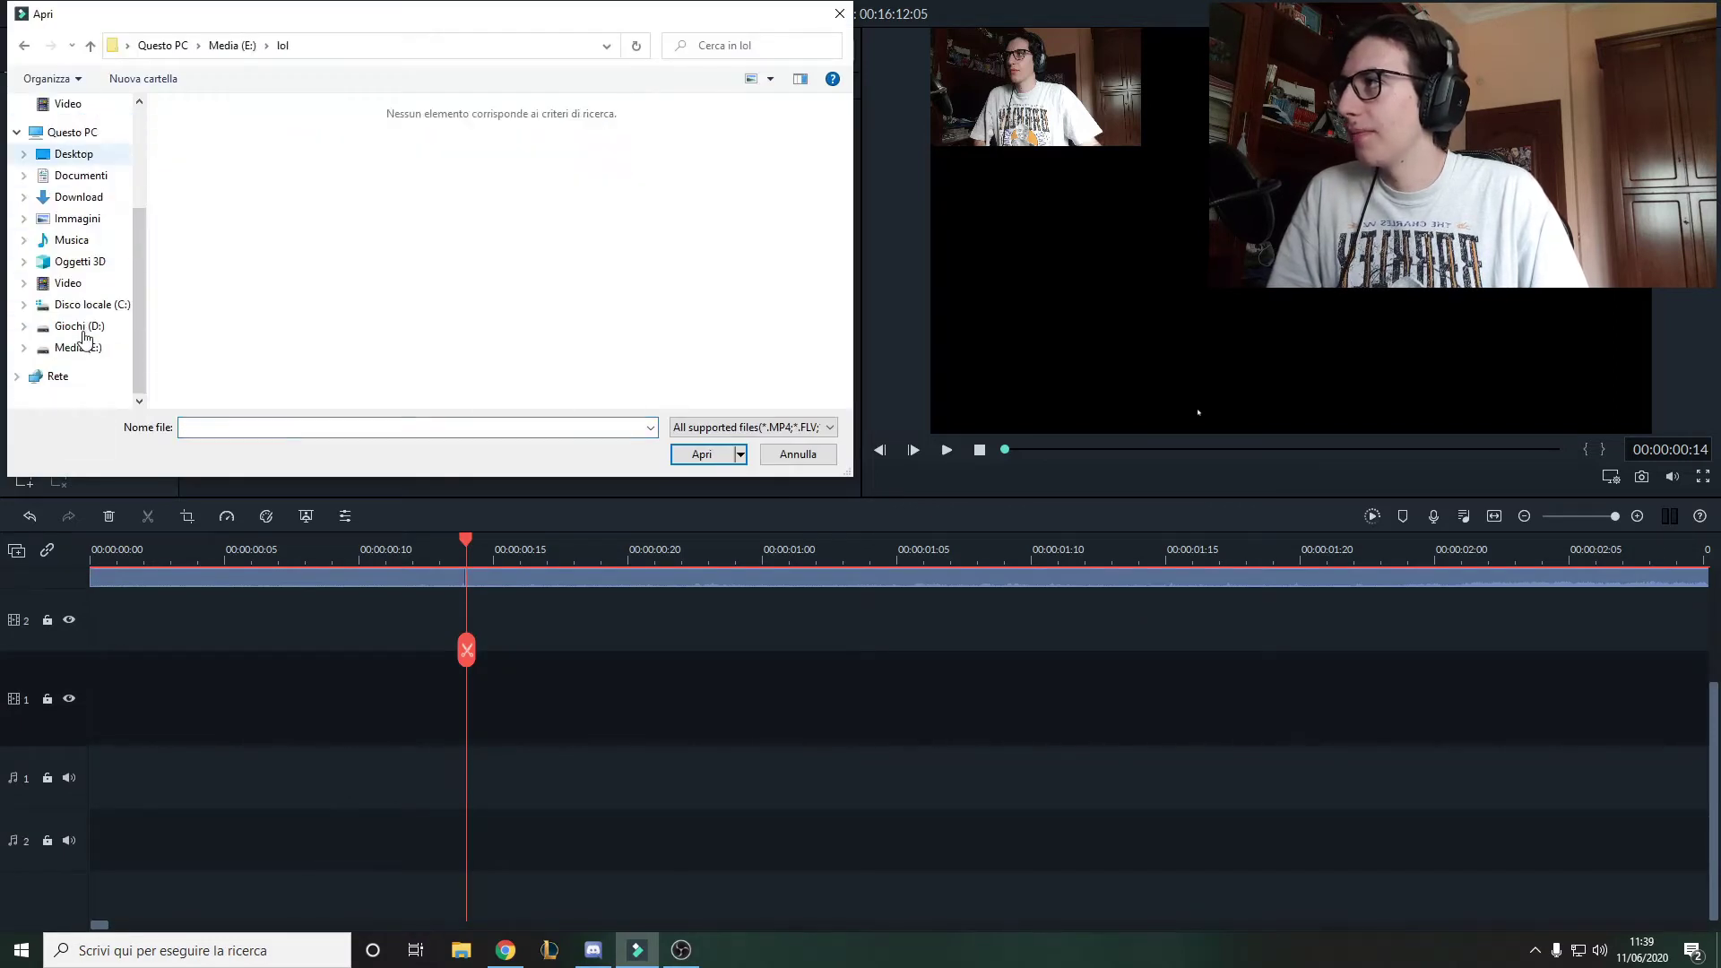
click(78, 347)
double_click(264, 150)
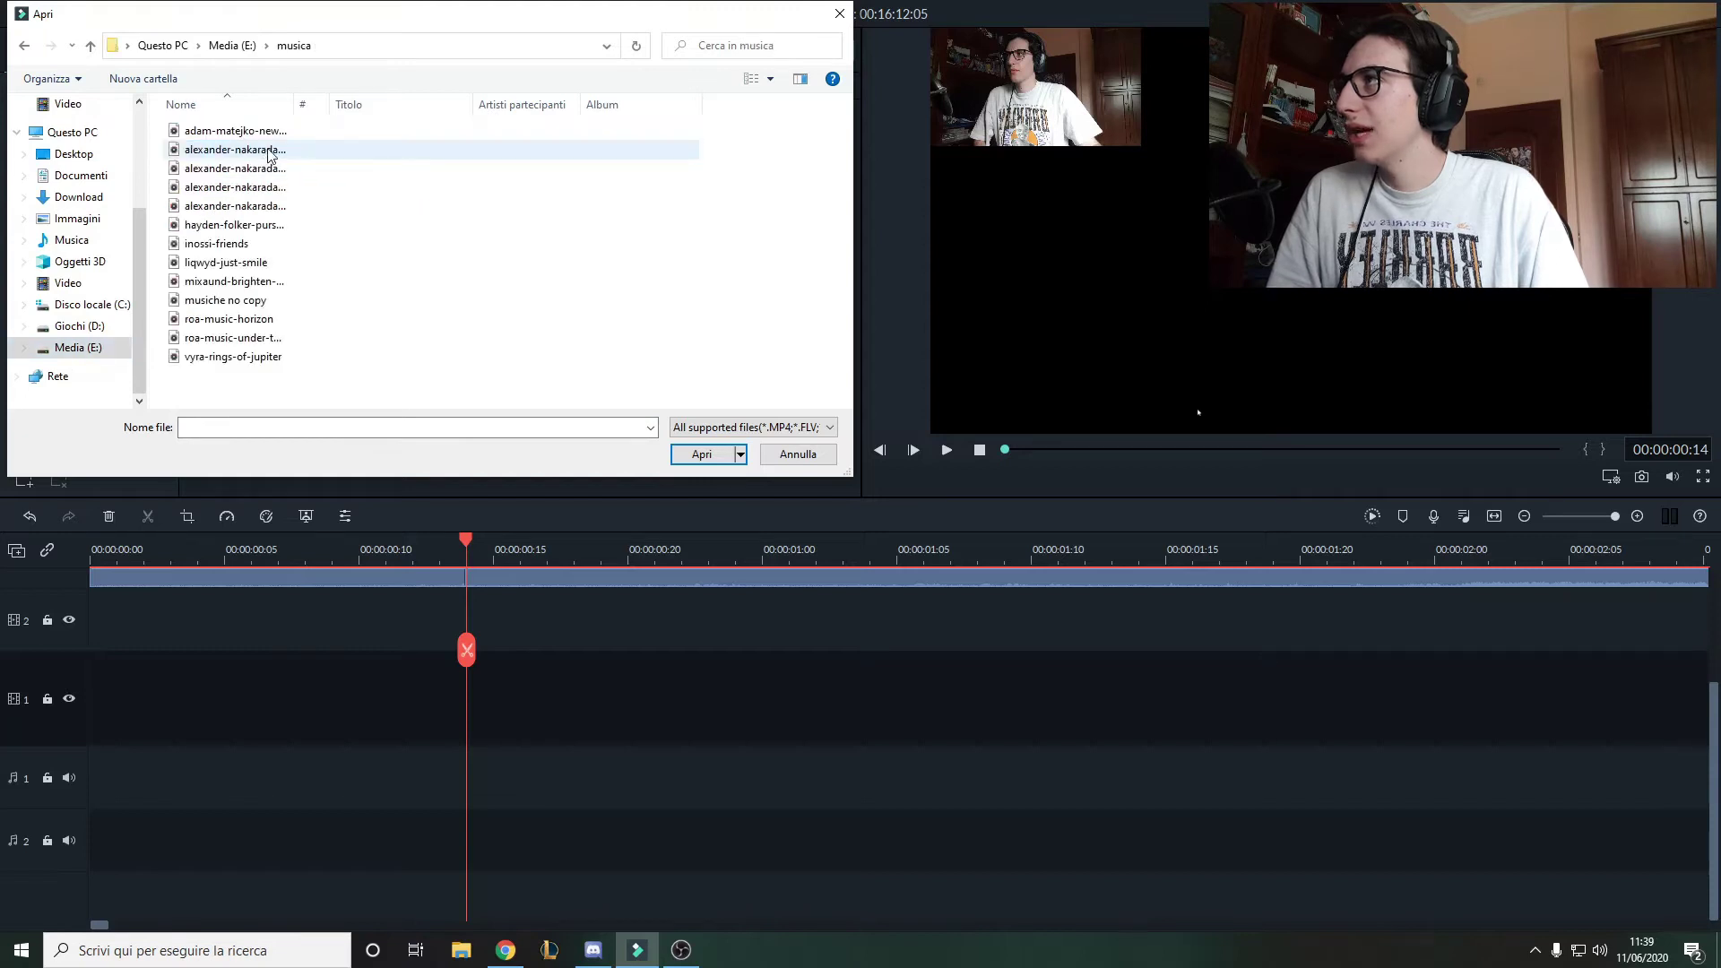
double_click(274, 141)
drag(551, 157, 666, 855)
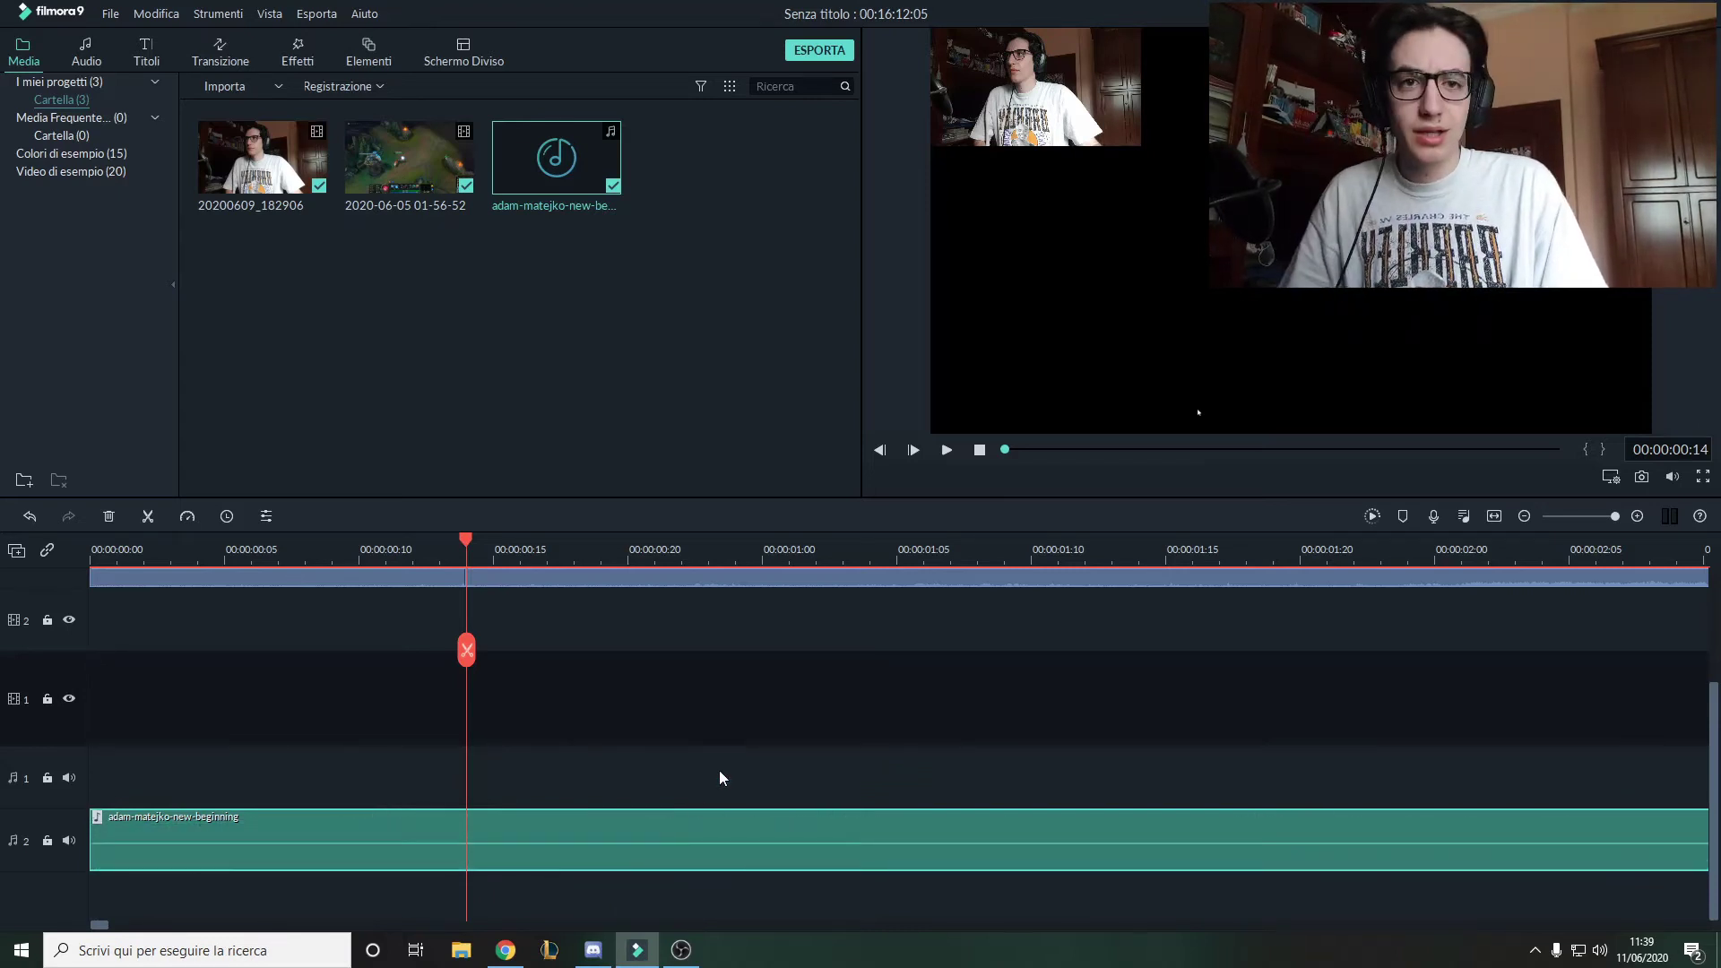
Add the Colpo laser sound effect from the audio library to audio track 1 at 00:00:00:14.
scroll(719, 770, up, 3)
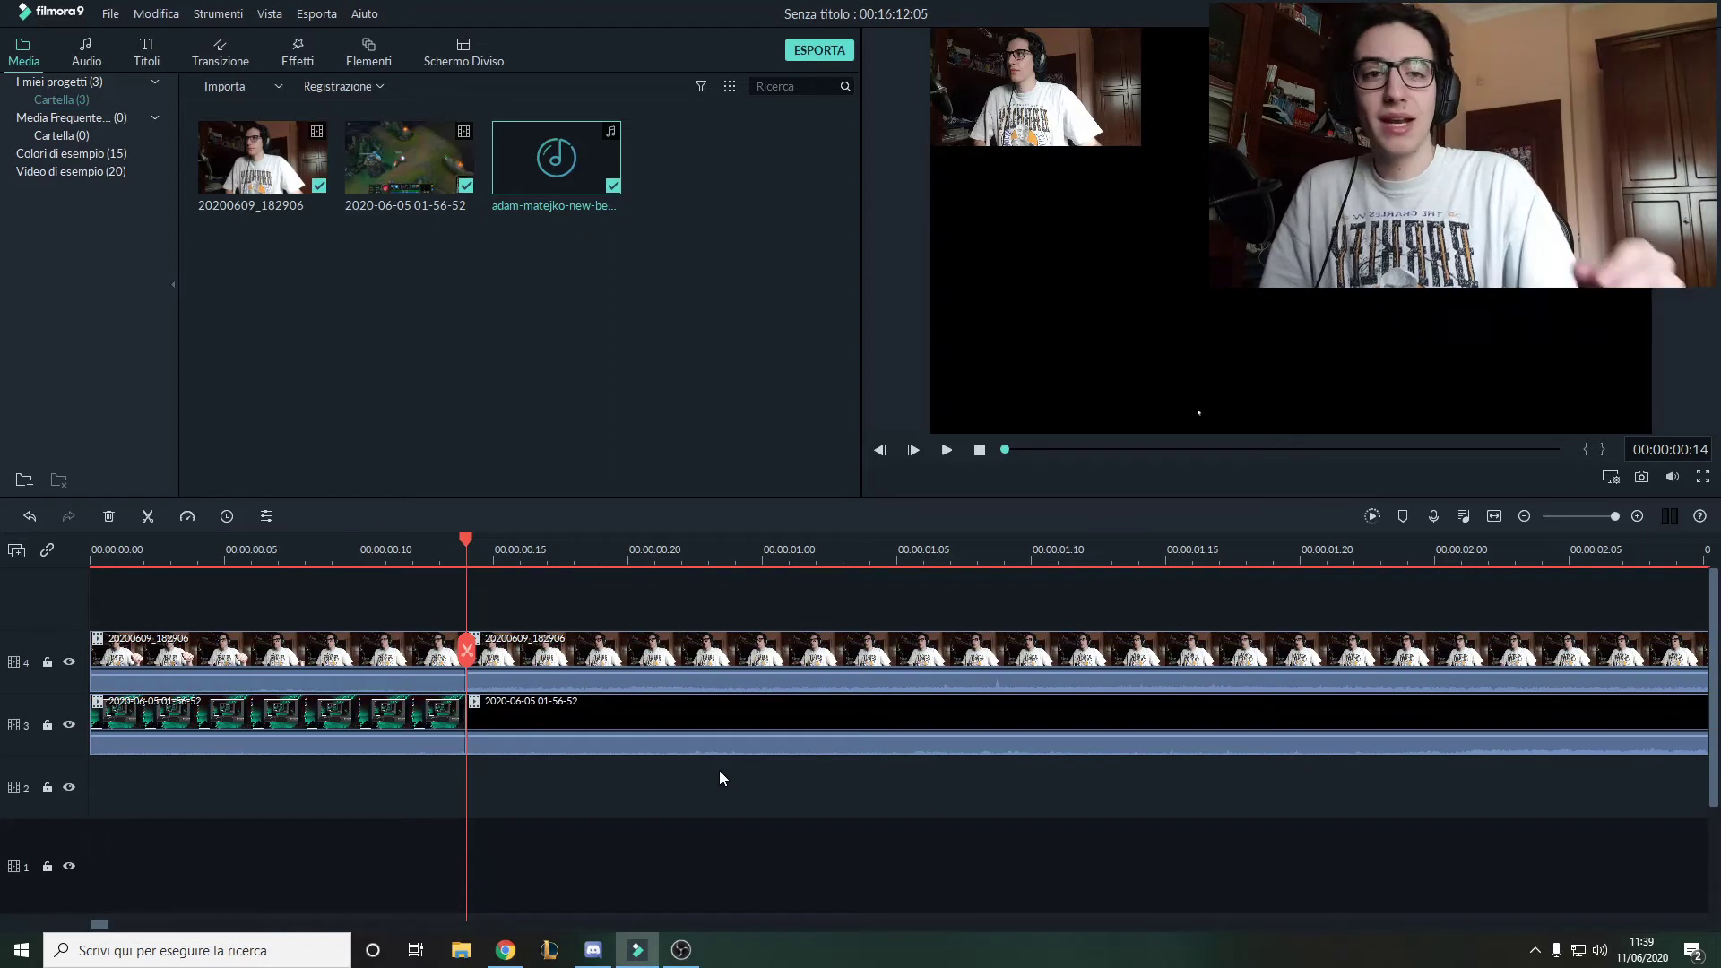
click(619, 275)
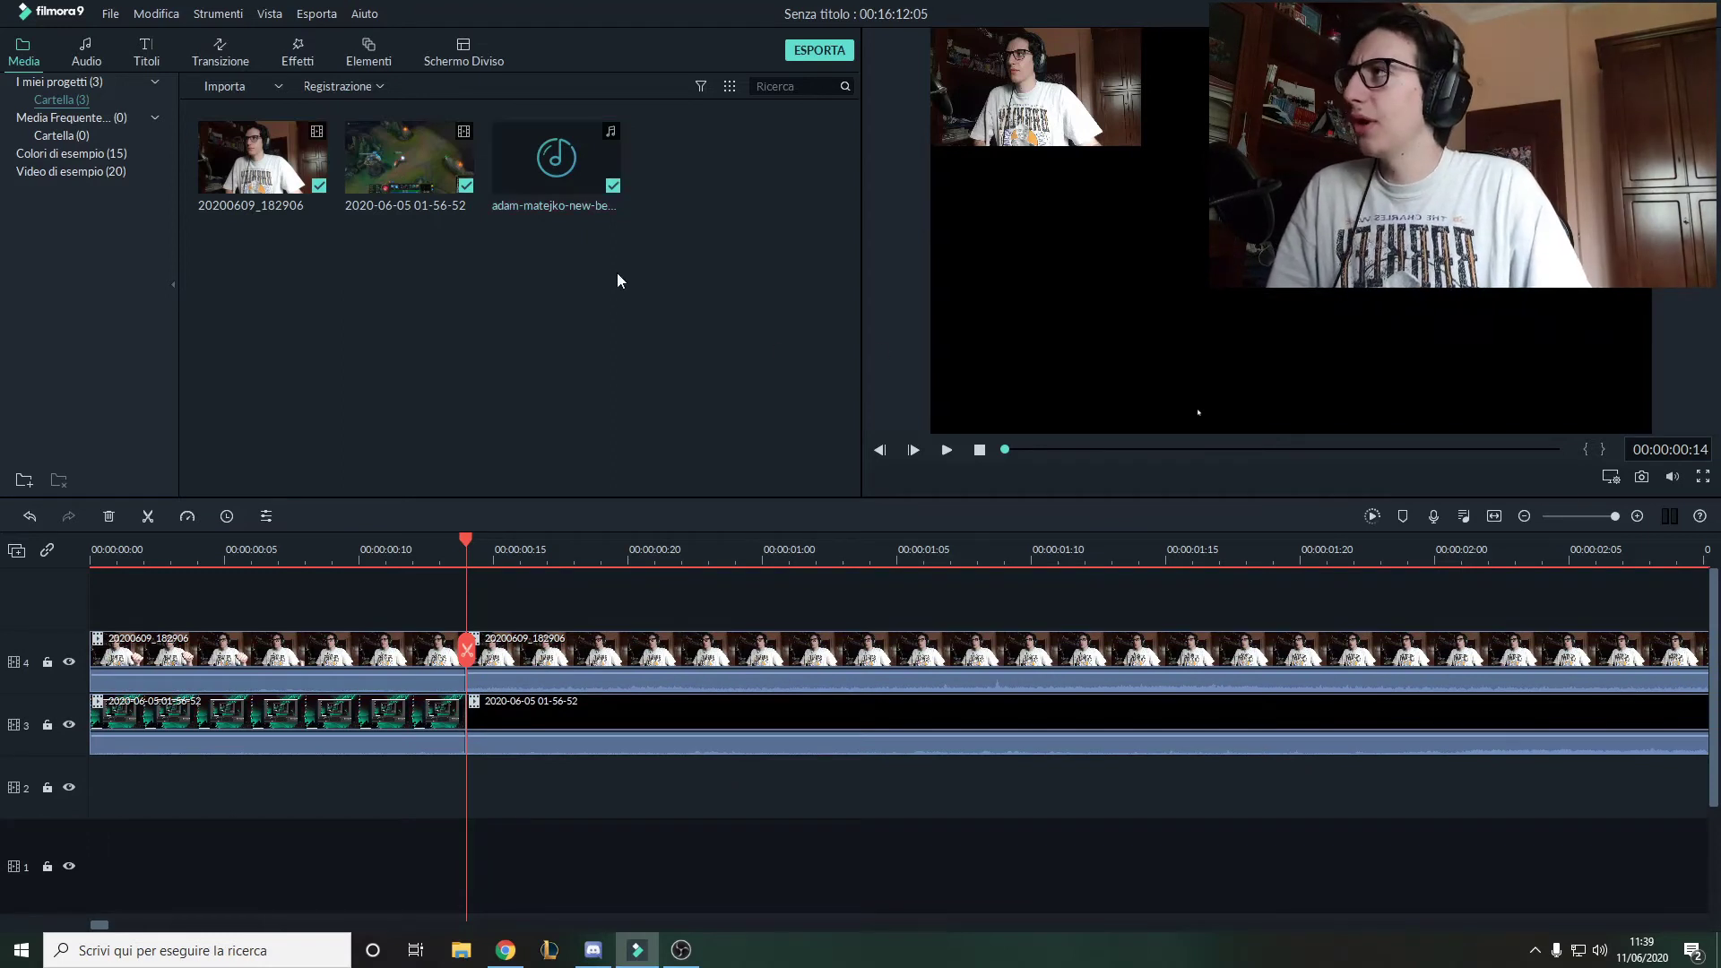
click(86, 52)
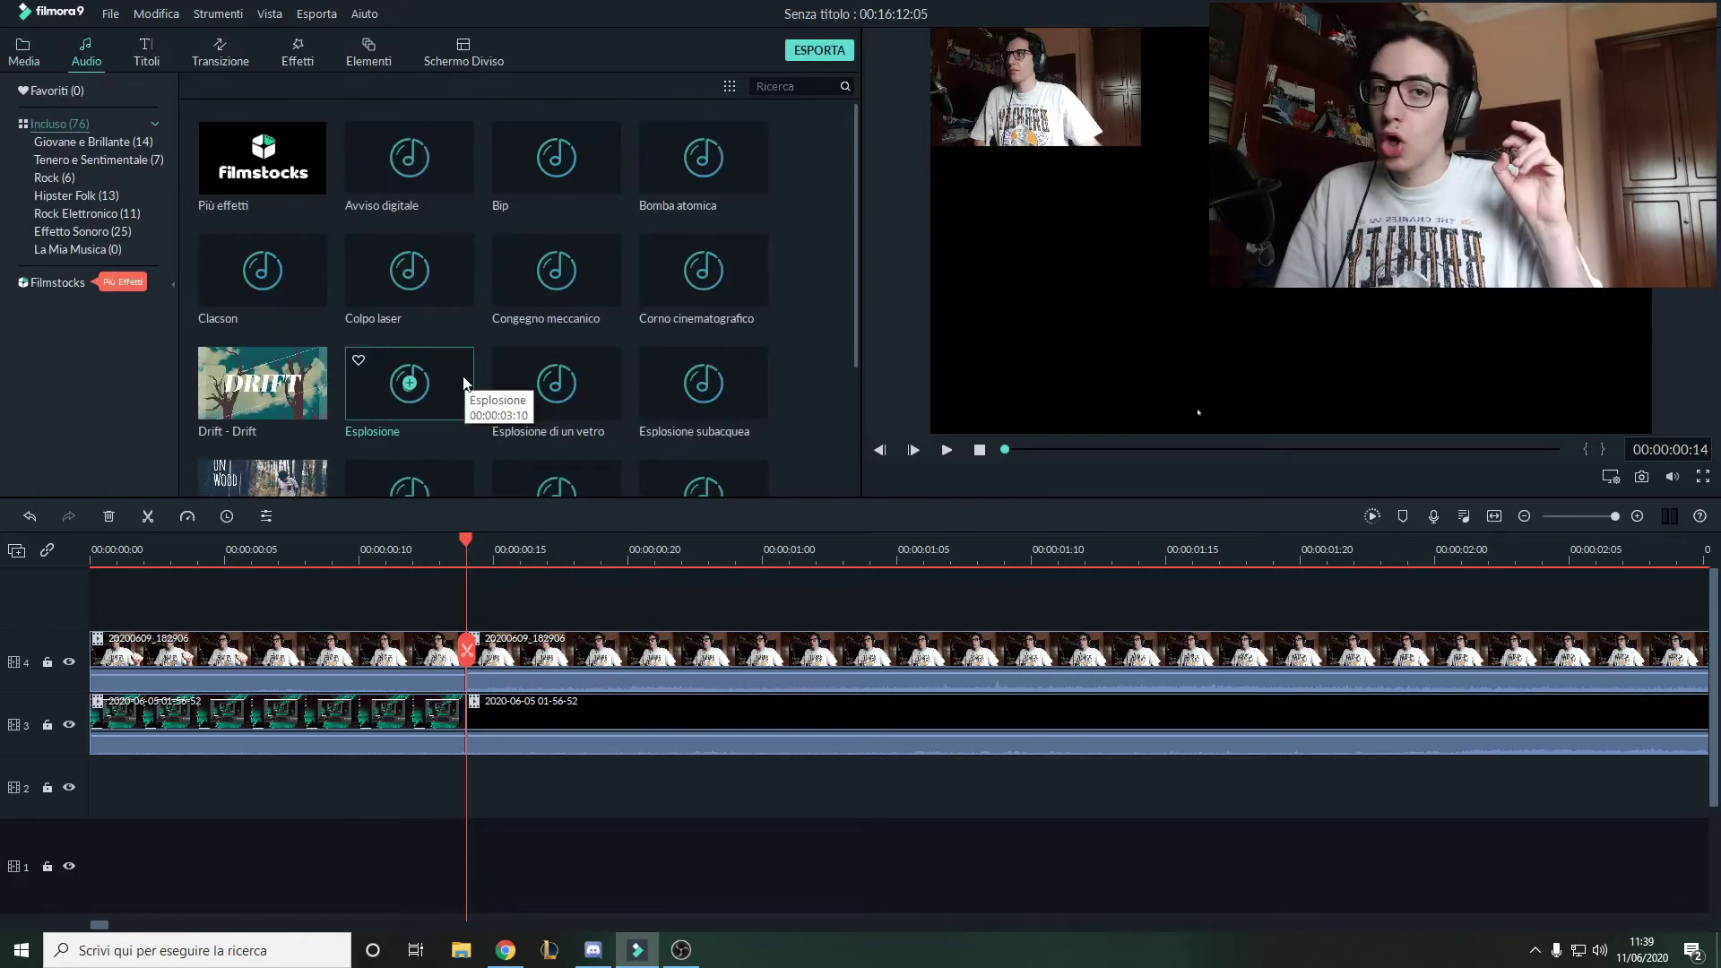
click(410, 269)
scroll(646, 672, down, 2)
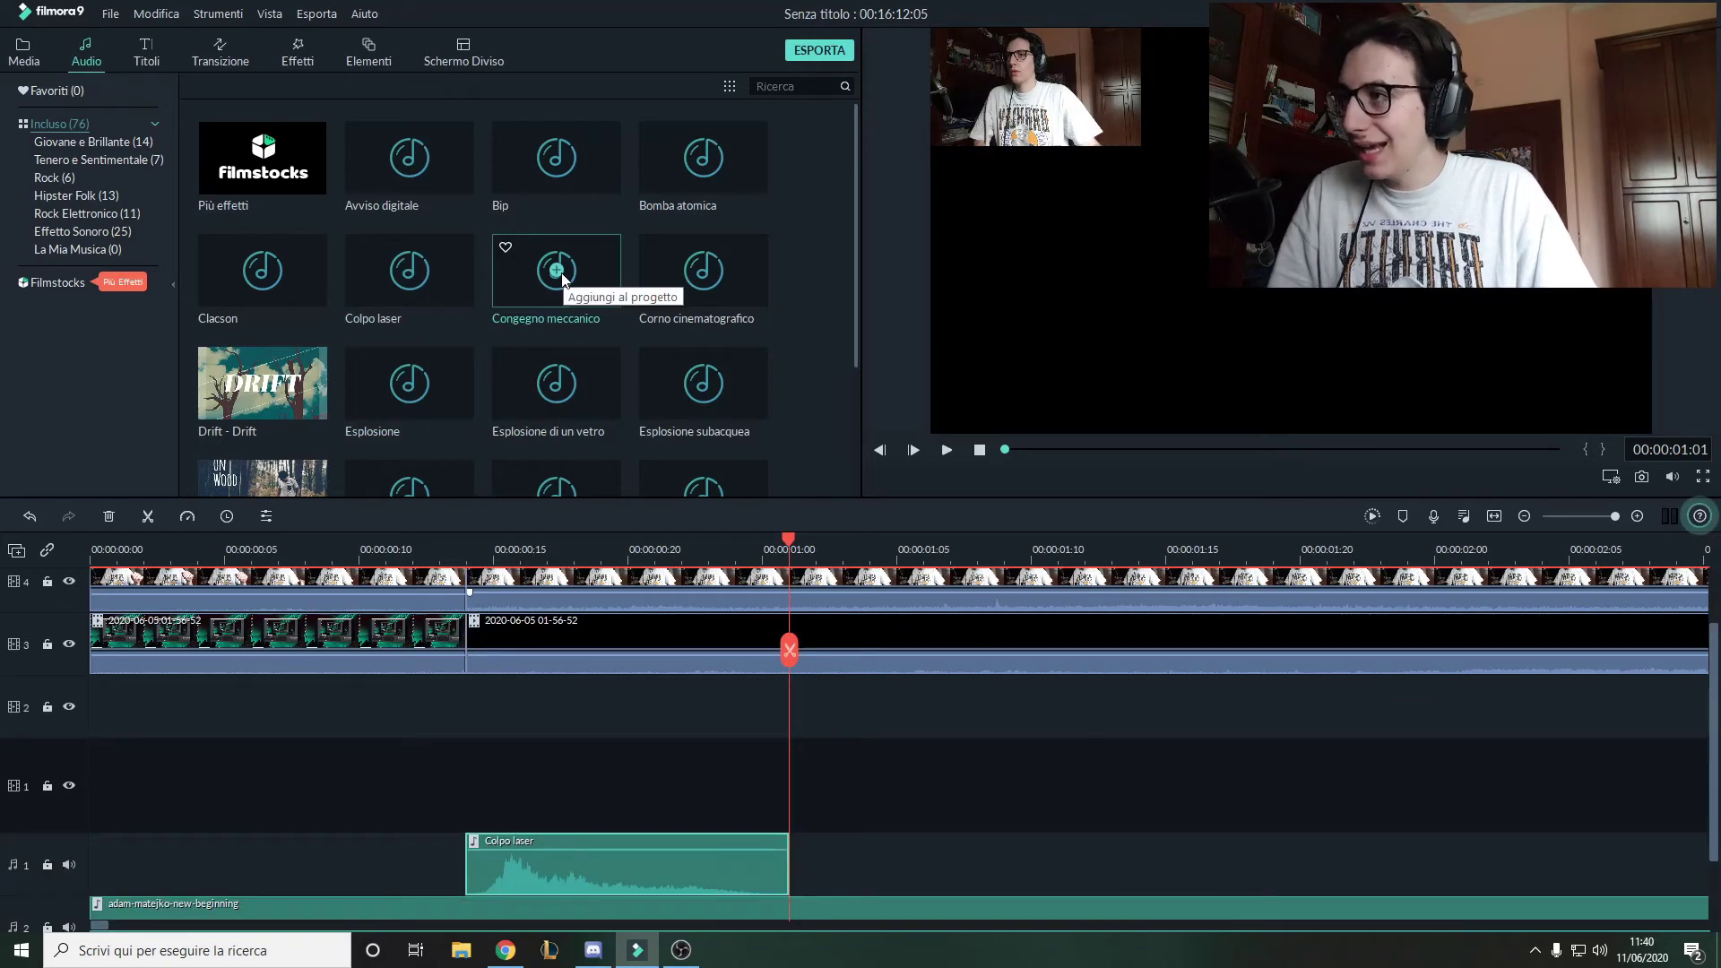
Move the Colpo laser clip along audio track 1 so it starts at about 5.5 seconds.
drag(610, 876, 1463, 780)
scroll(586, 556, down, 2)
scroll(586, 555, down, 3)
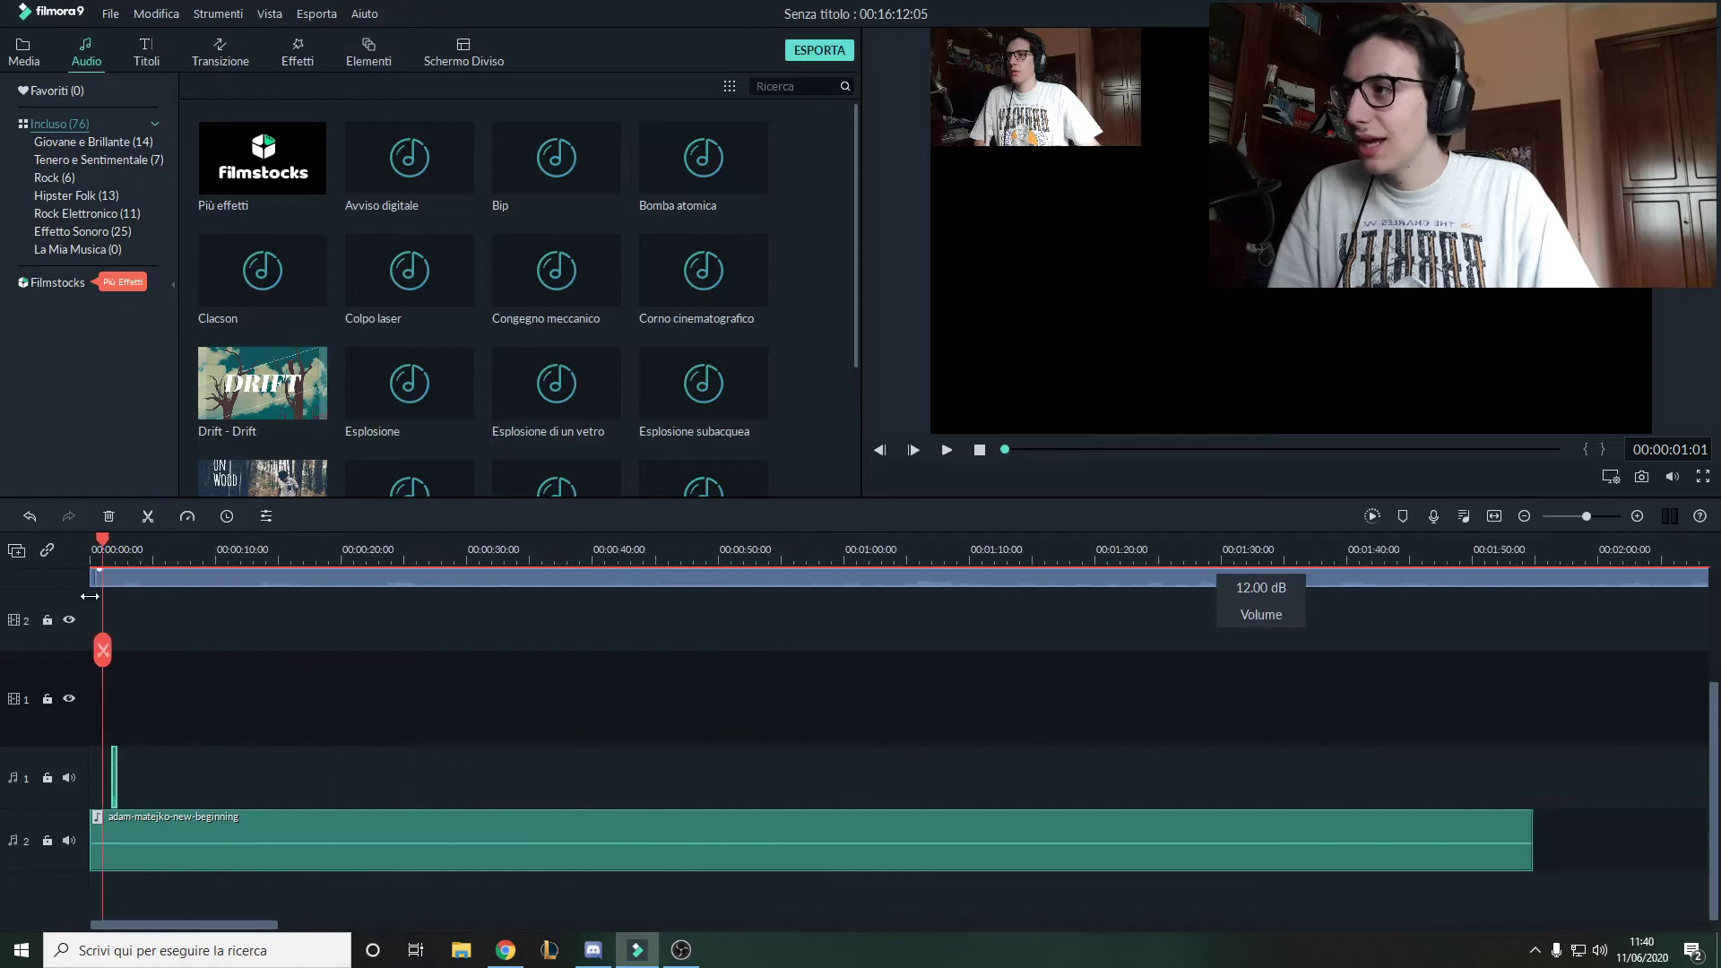
scroll(382, 779, up, 2)
drag(318, 856, 719, 863)
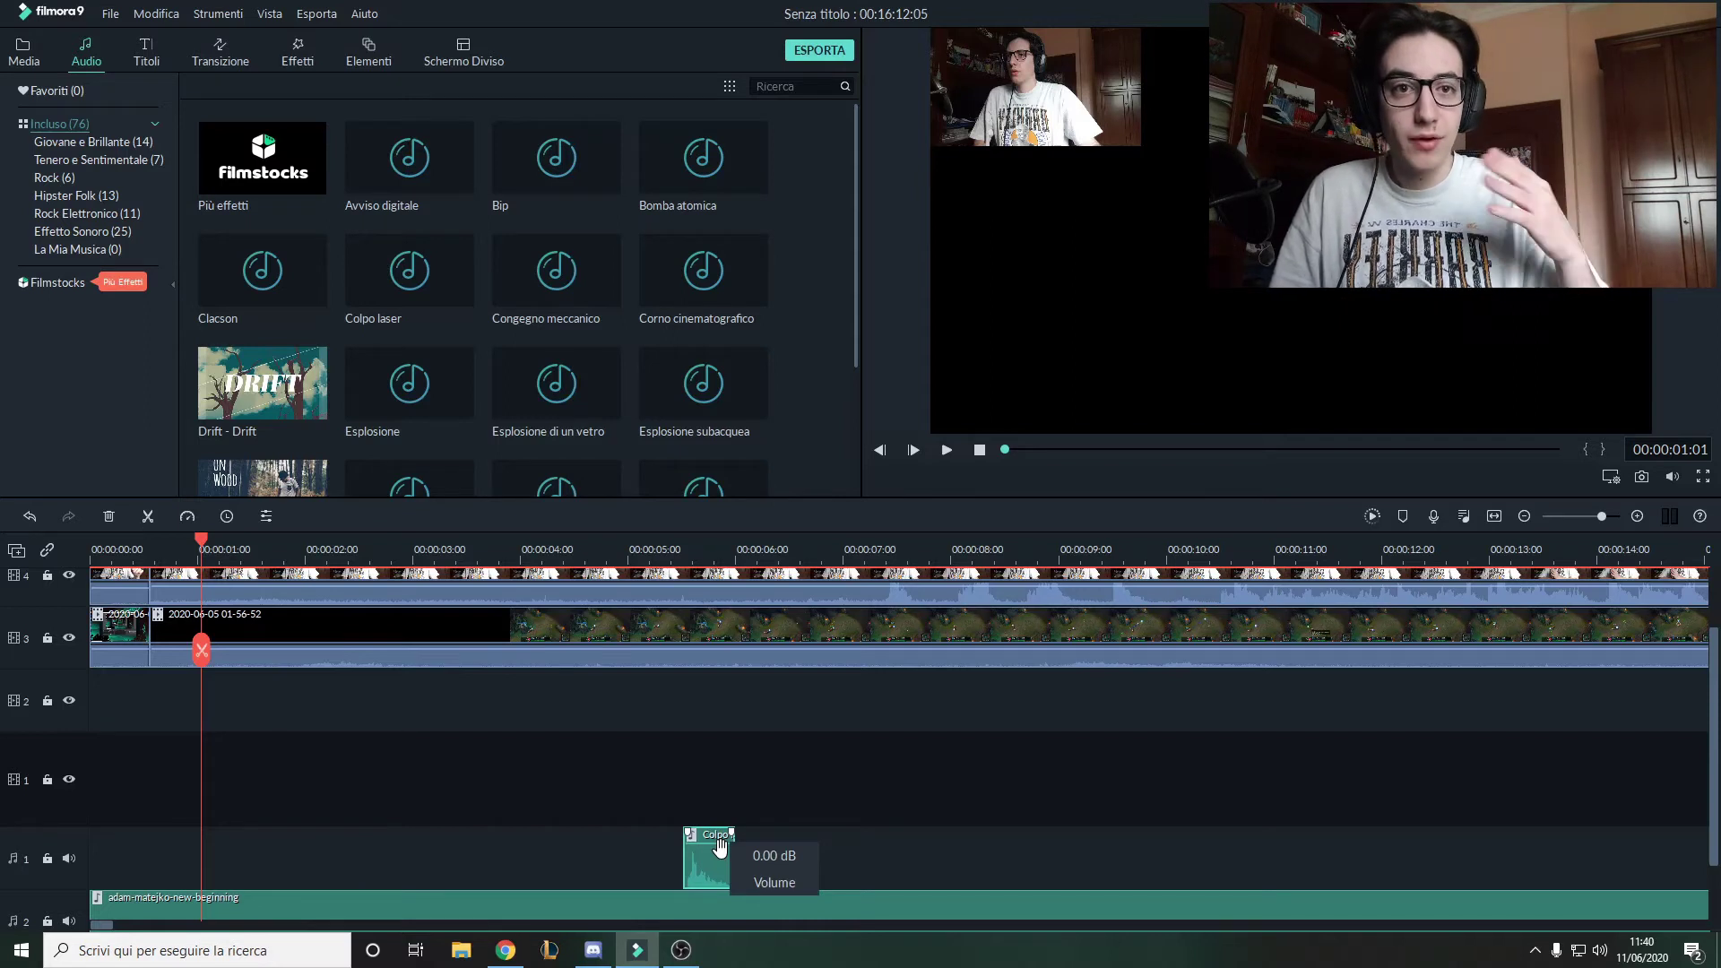
Set the Colpo laser clip's duration to 00:00:00:42 in its custom speed settings.
right_click(719, 845)
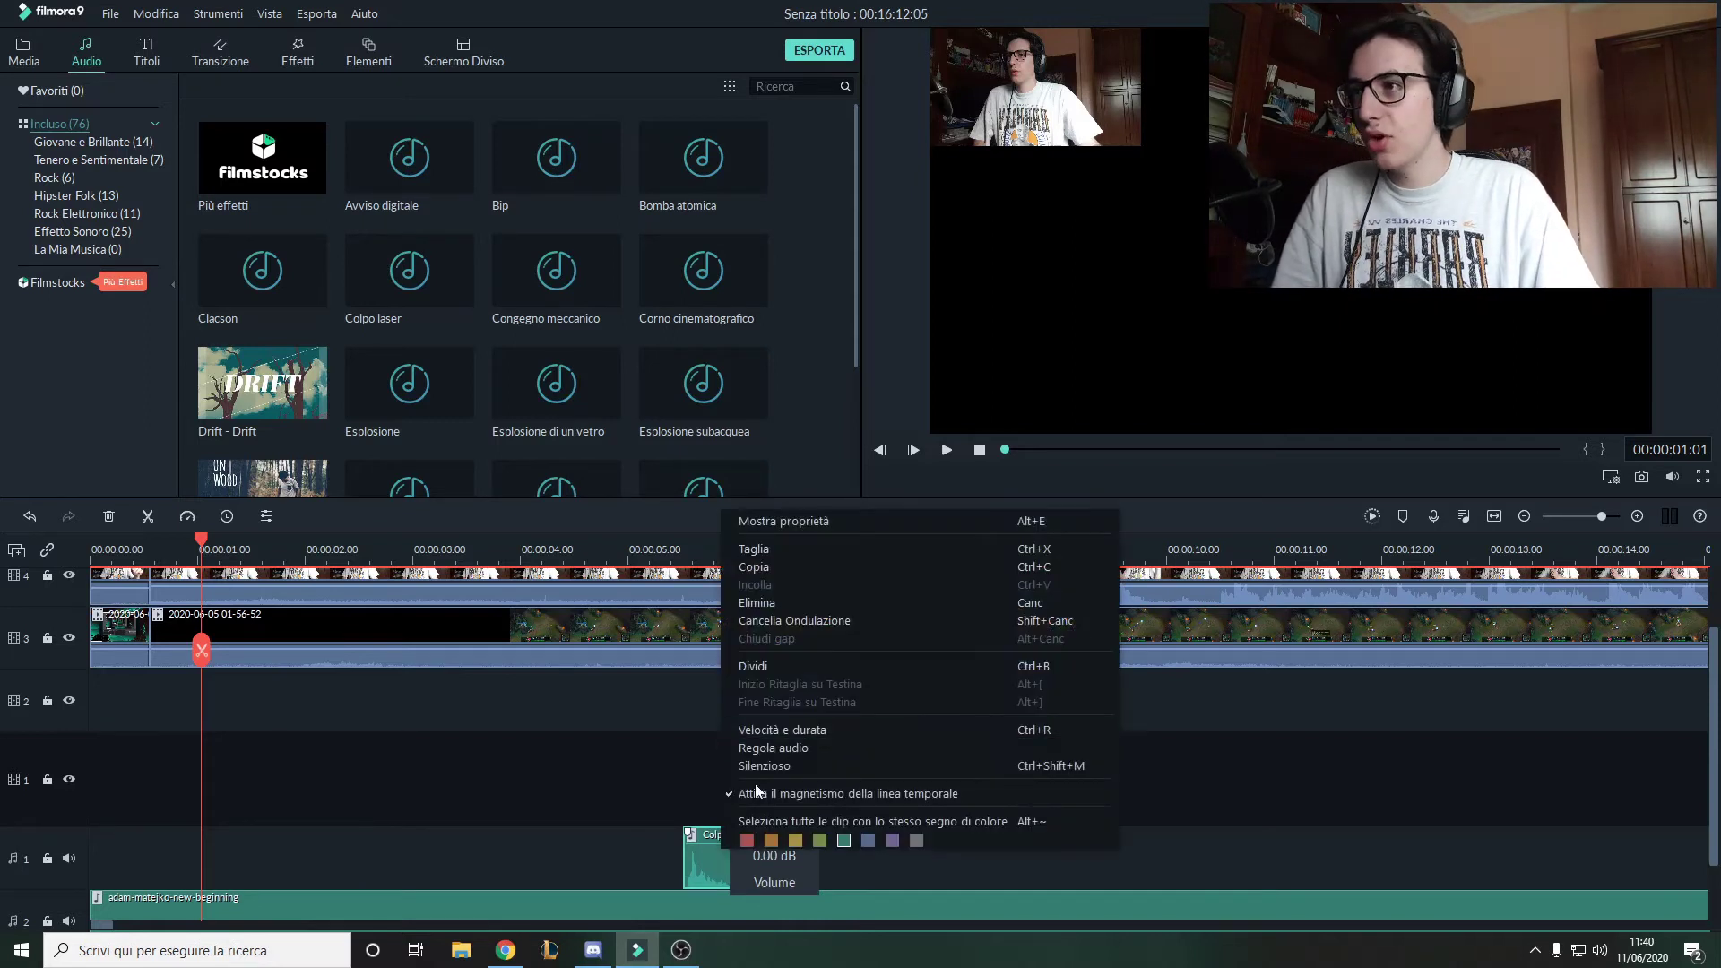
click(806, 733)
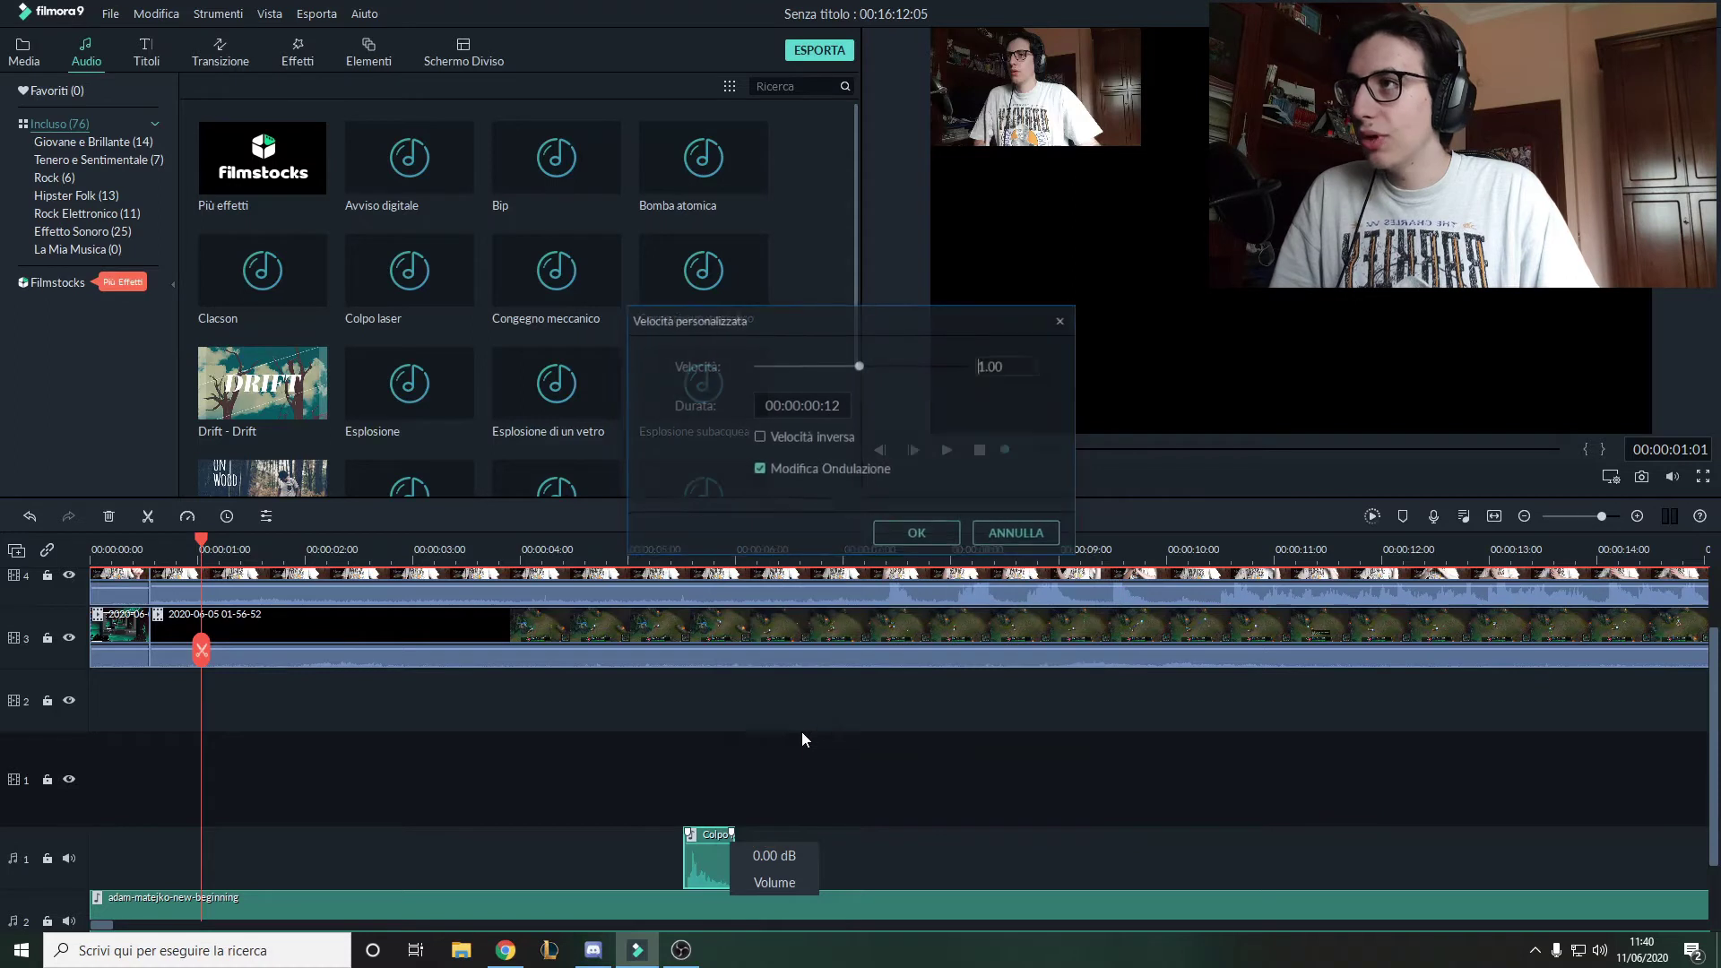
click(831, 405)
key(BackSpace)
text(4)
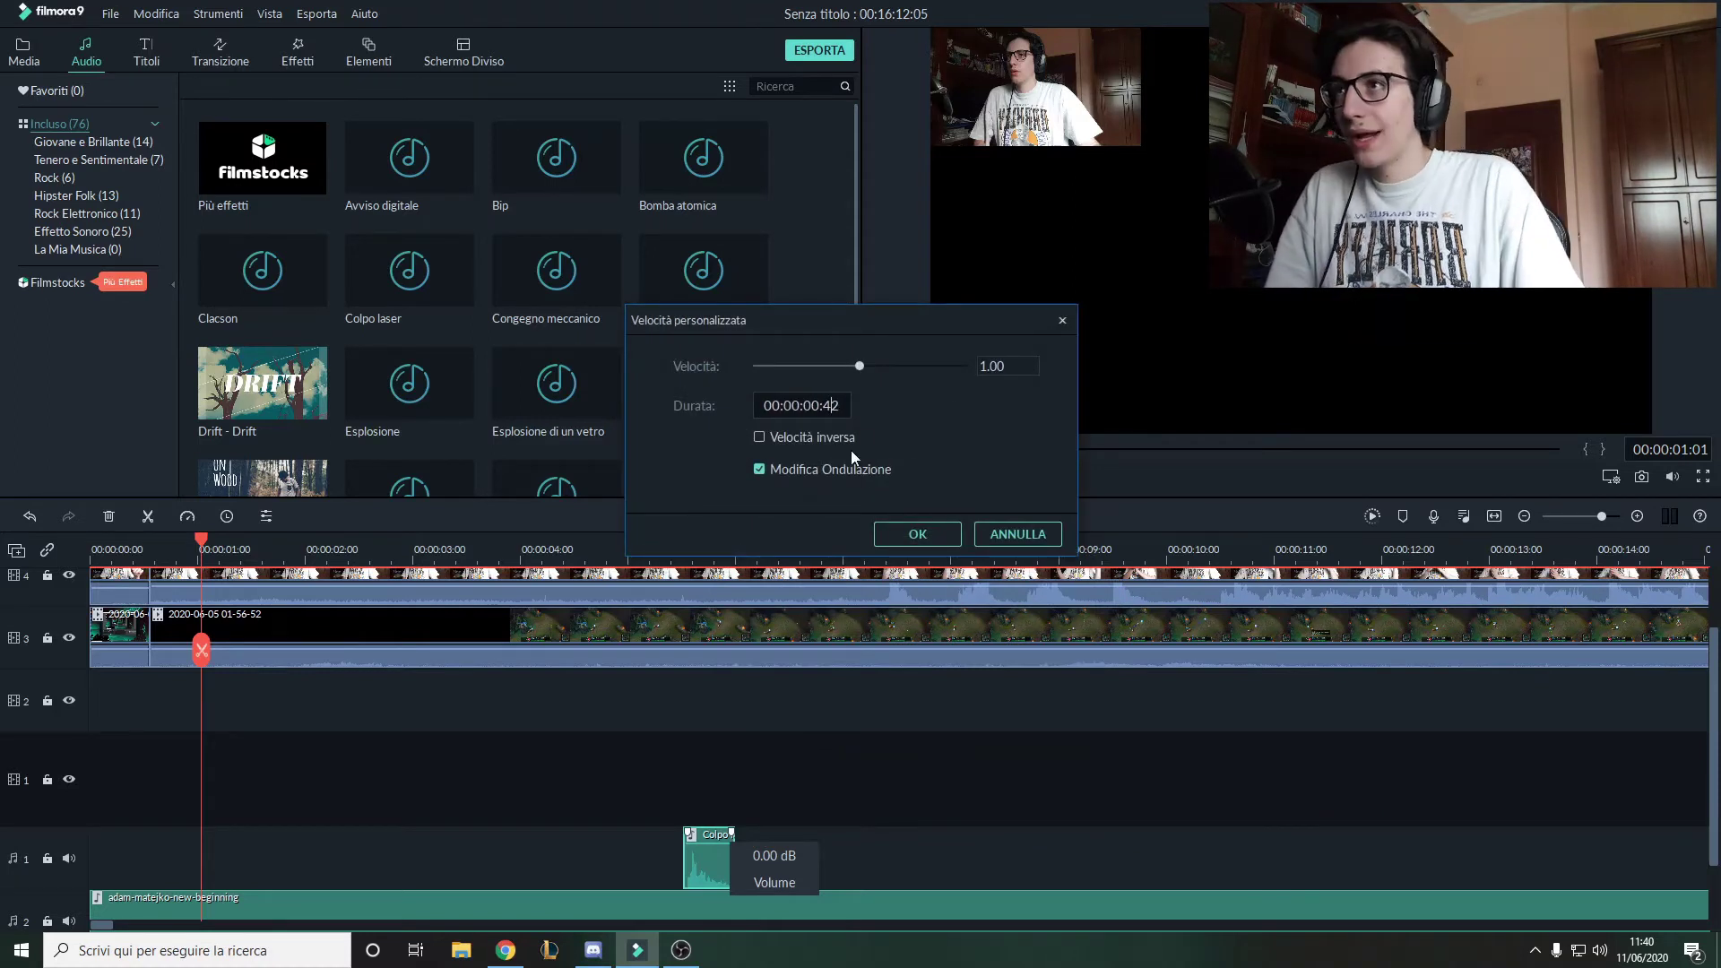
click(891, 528)
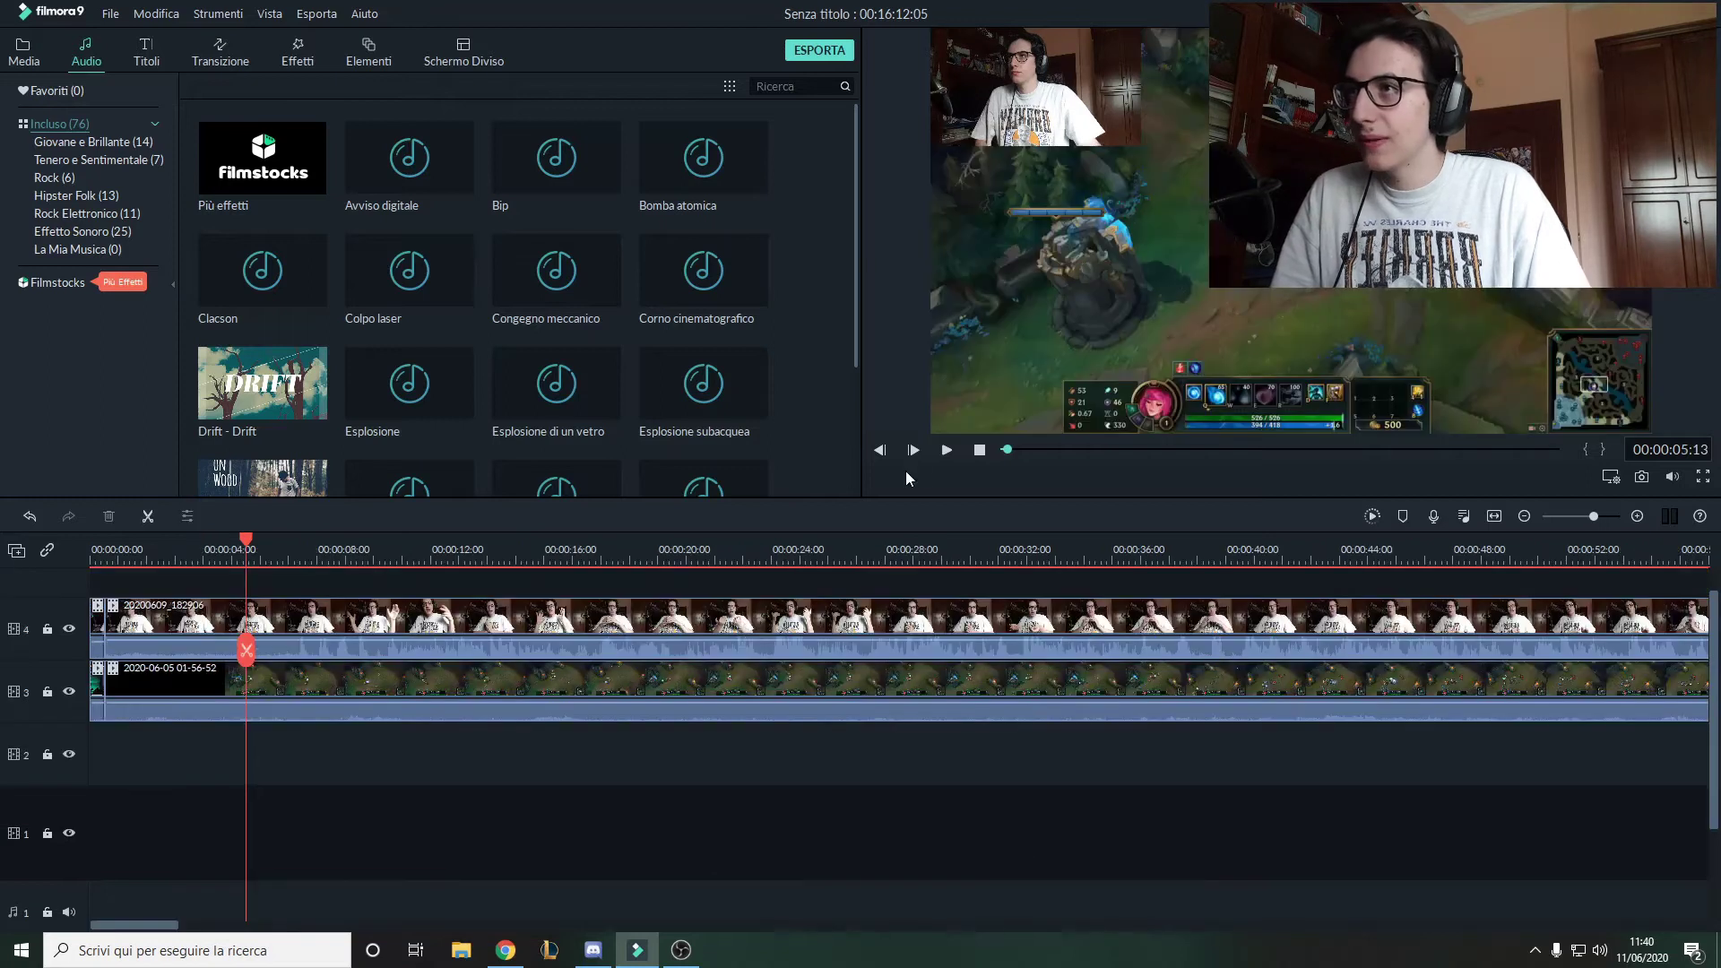
Add the Esplosione di un vetro sound effect at 00:00:21:20 on audio track 1 and shift it to start at 00:00:21:00.
click(708, 549)
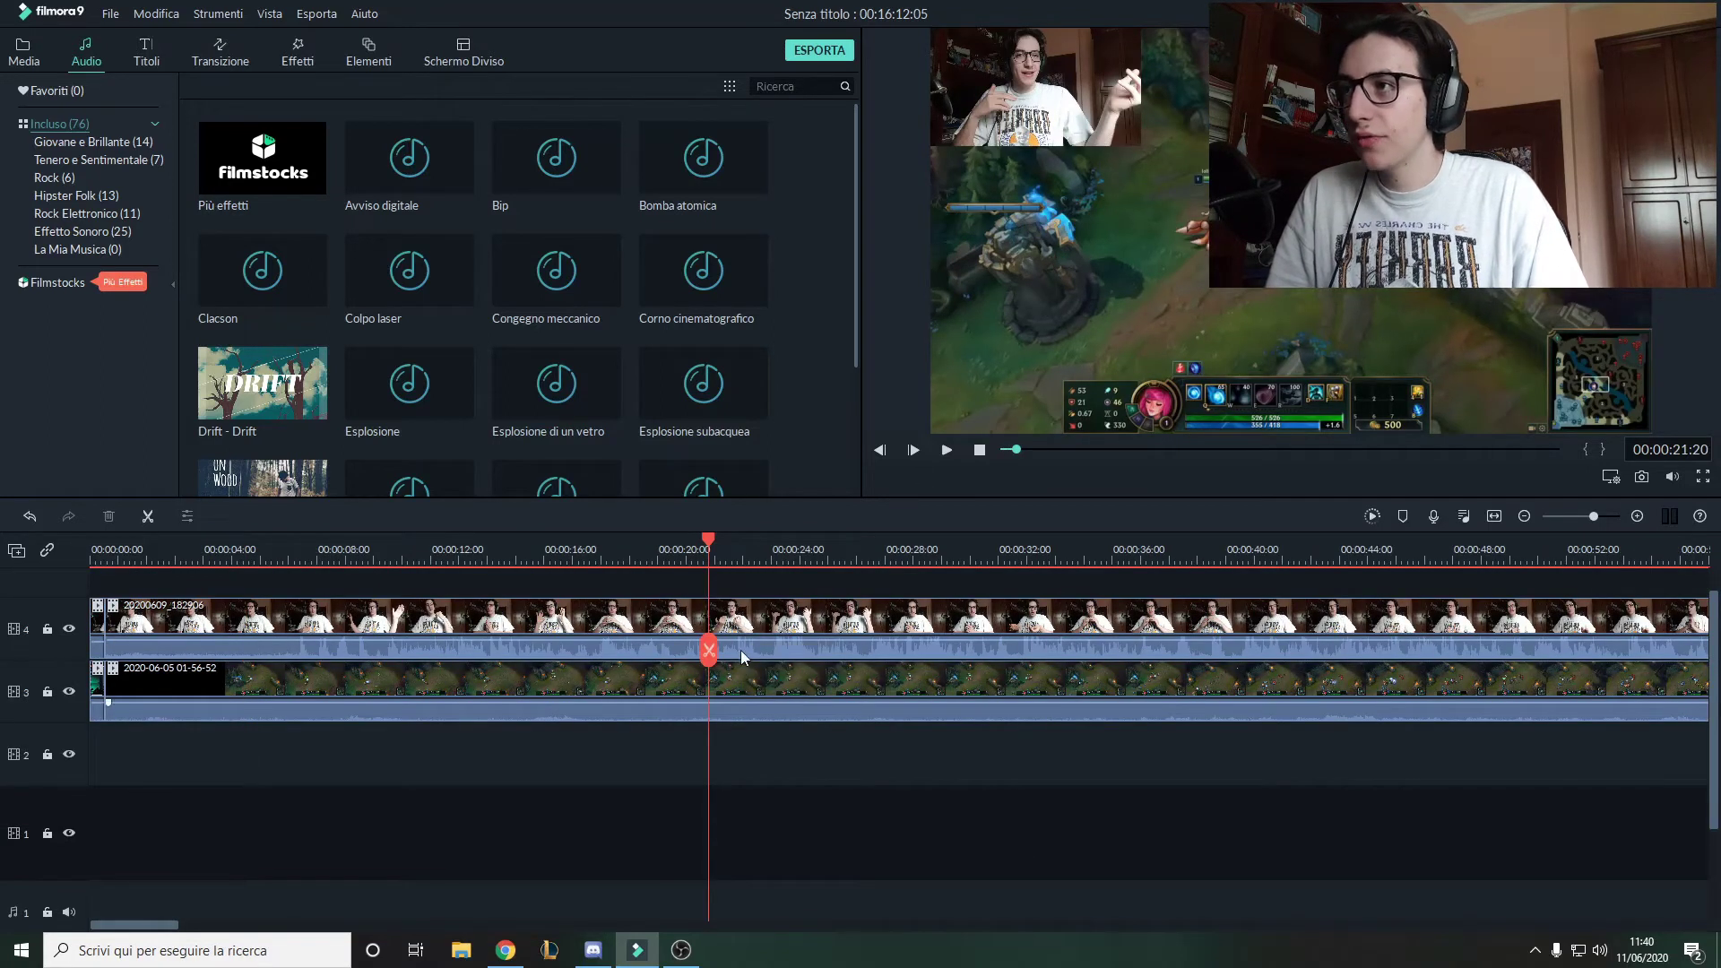
click(556, 383)
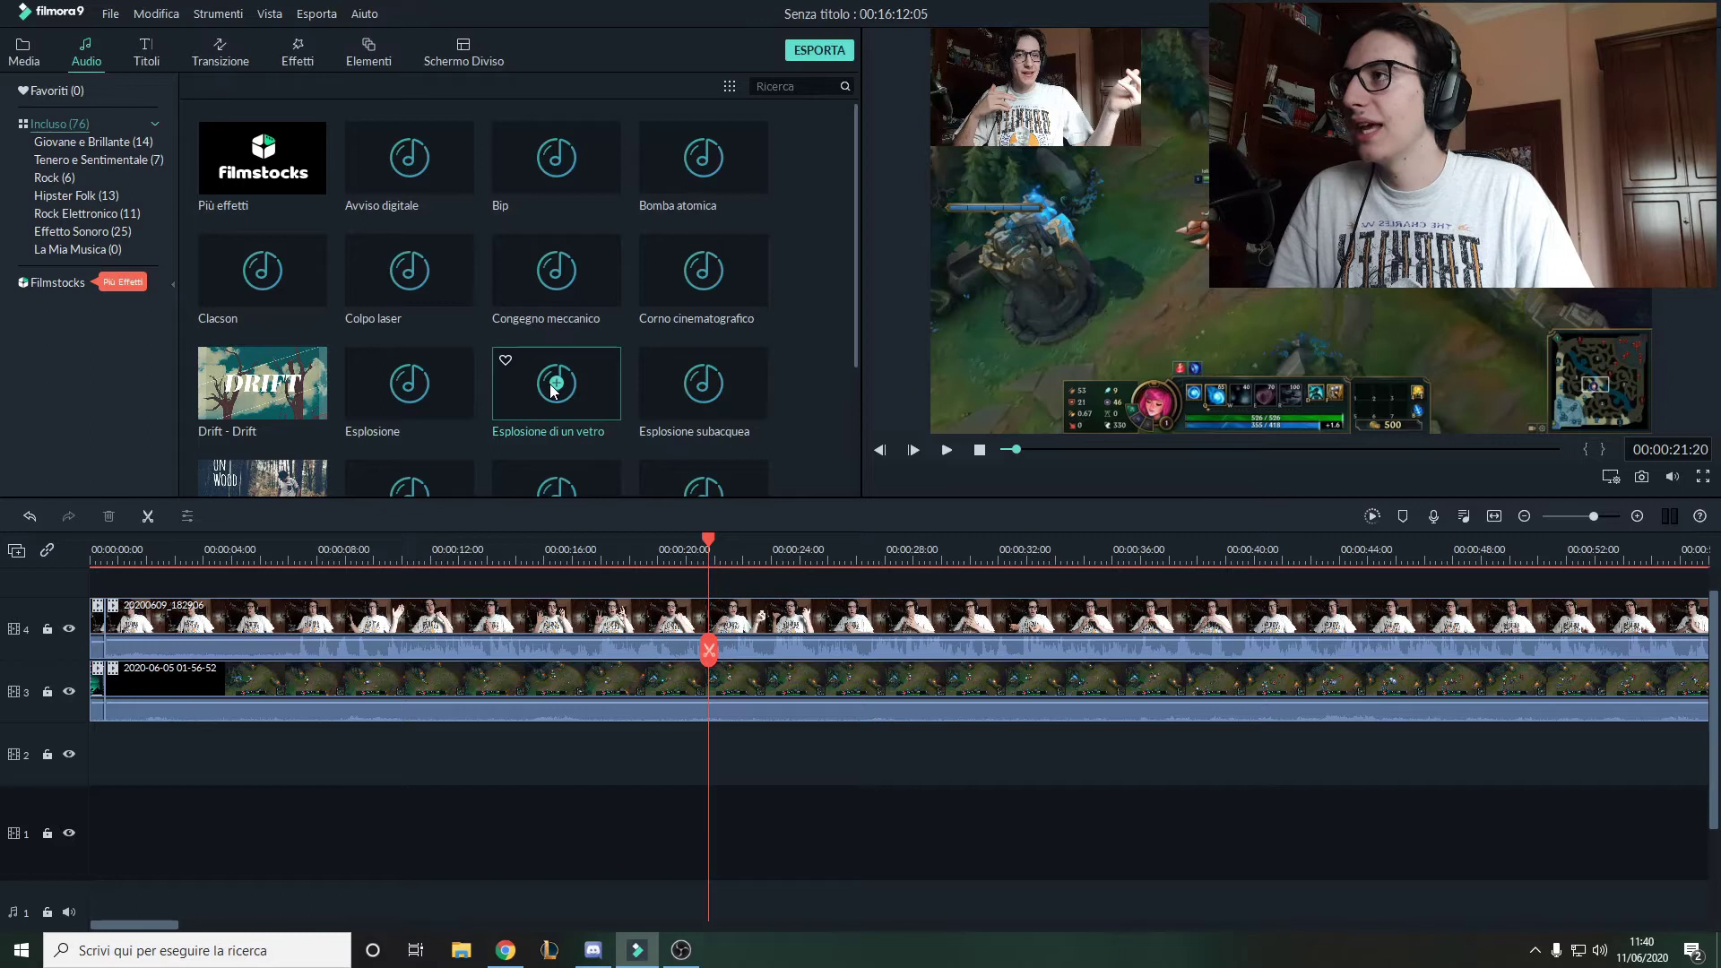
scroll(760, 821, down, 1)
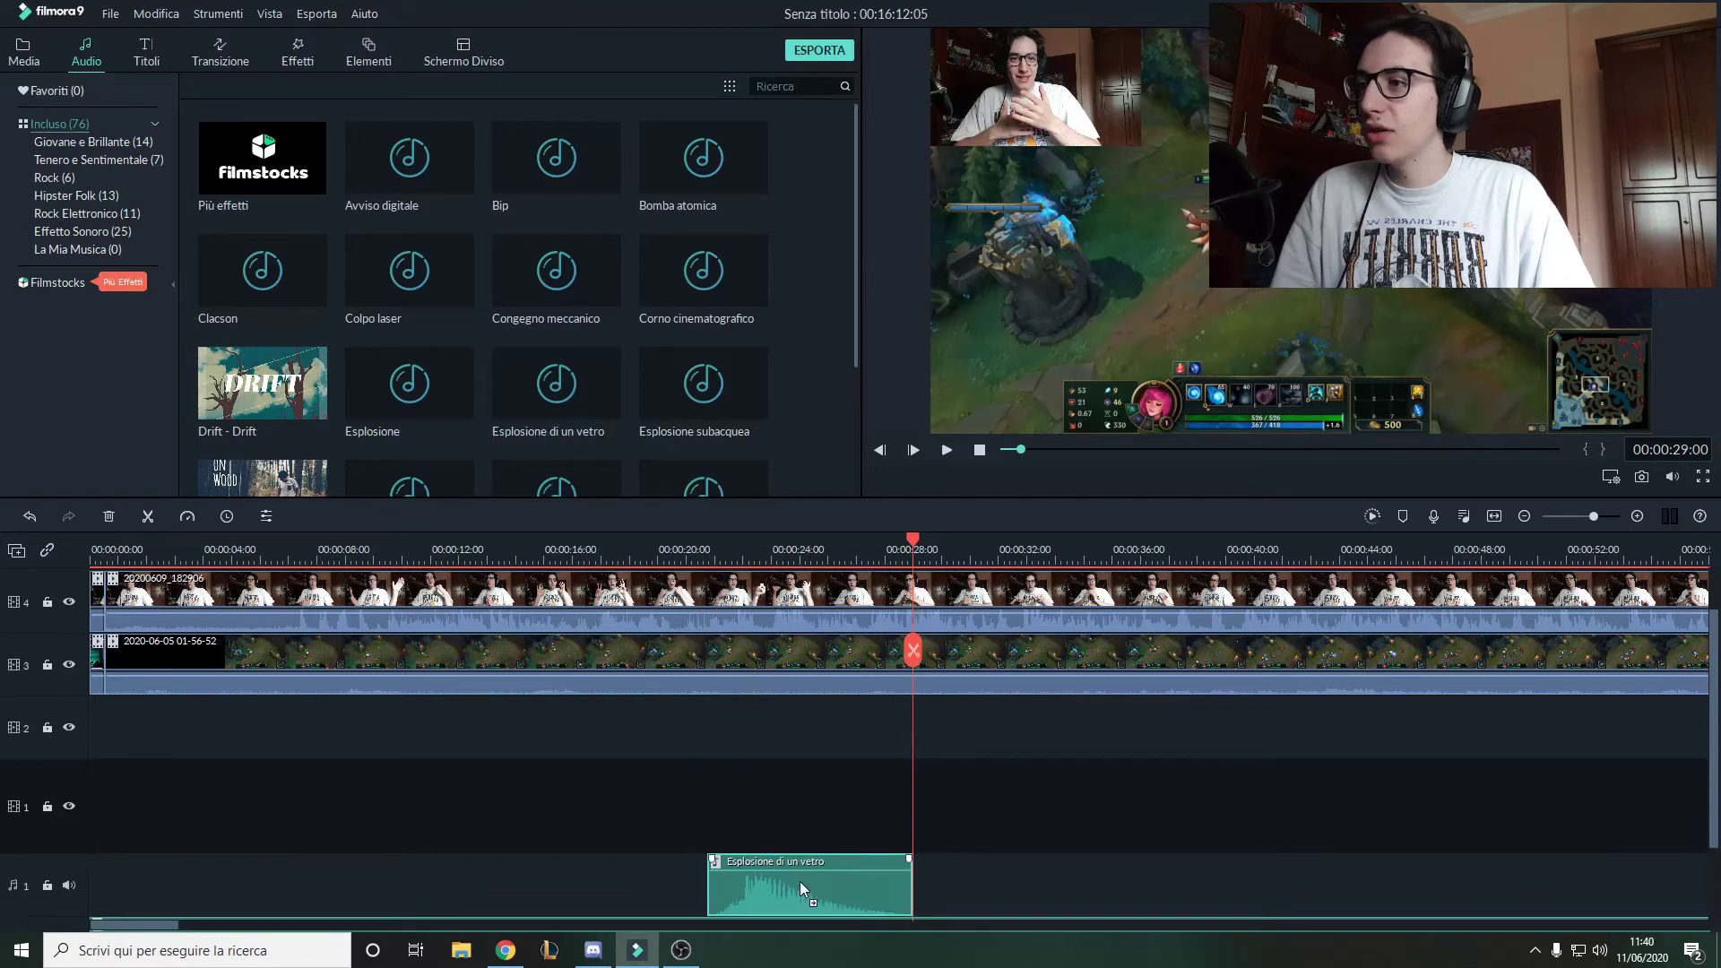
drag(805, 881, 785, 888)
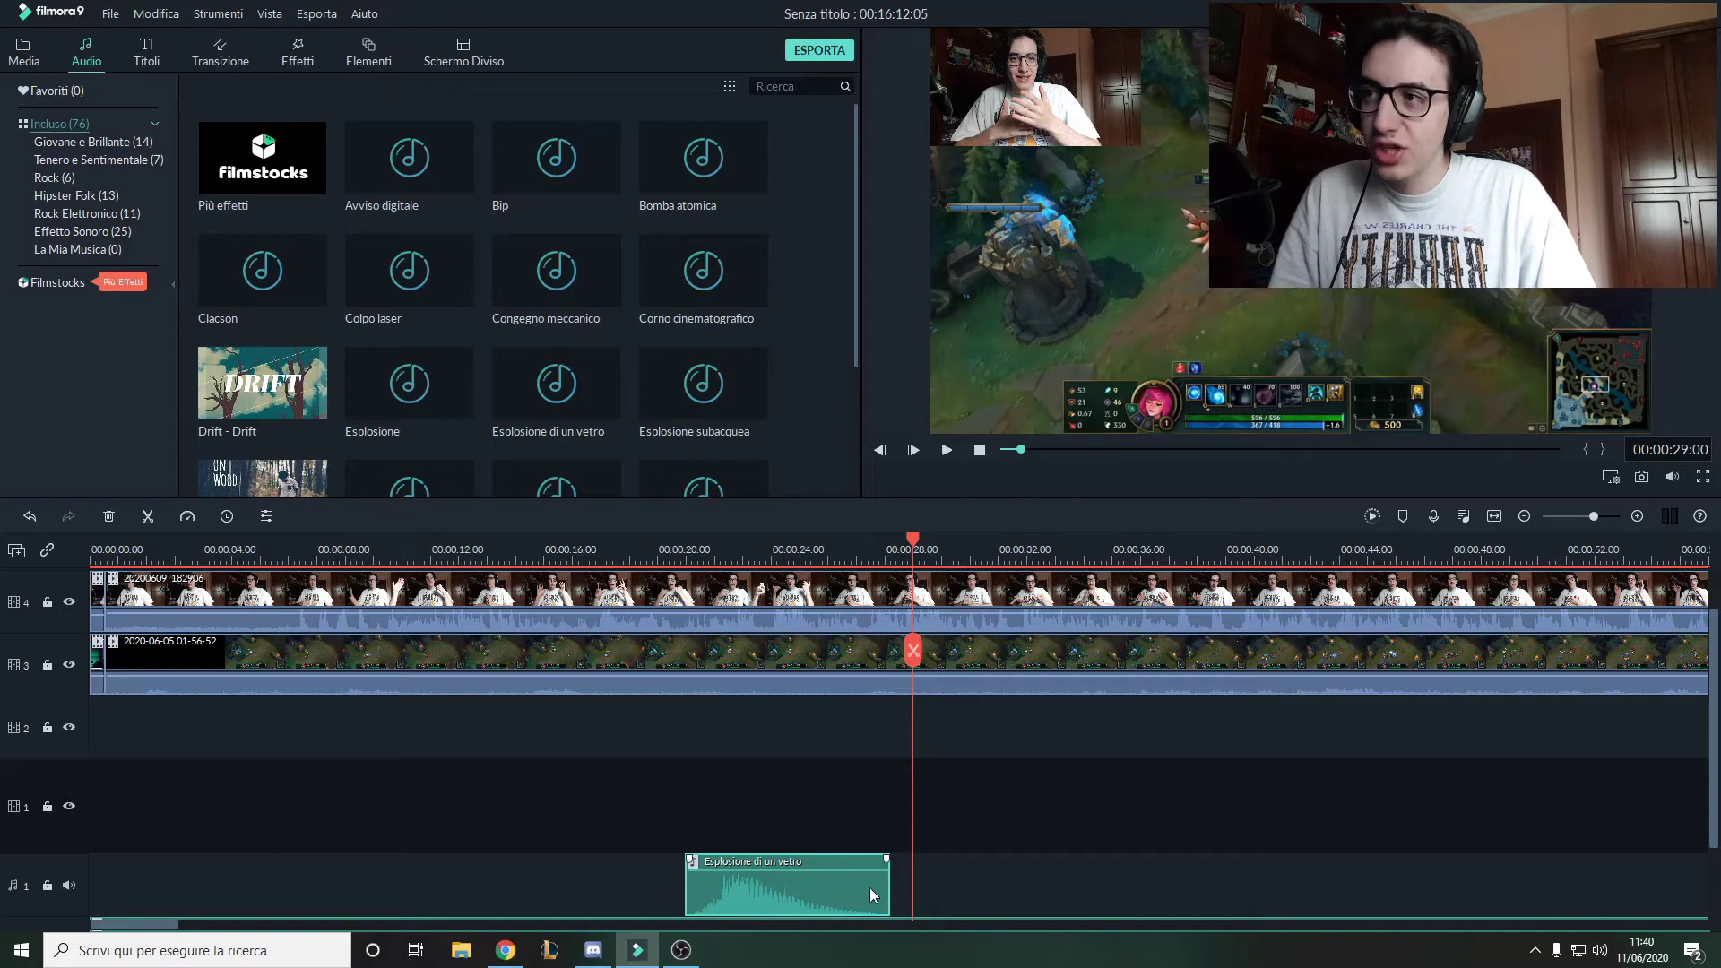
Delete the Esplosione di un vetro clip from audio track 1.
right_click(773, 900)
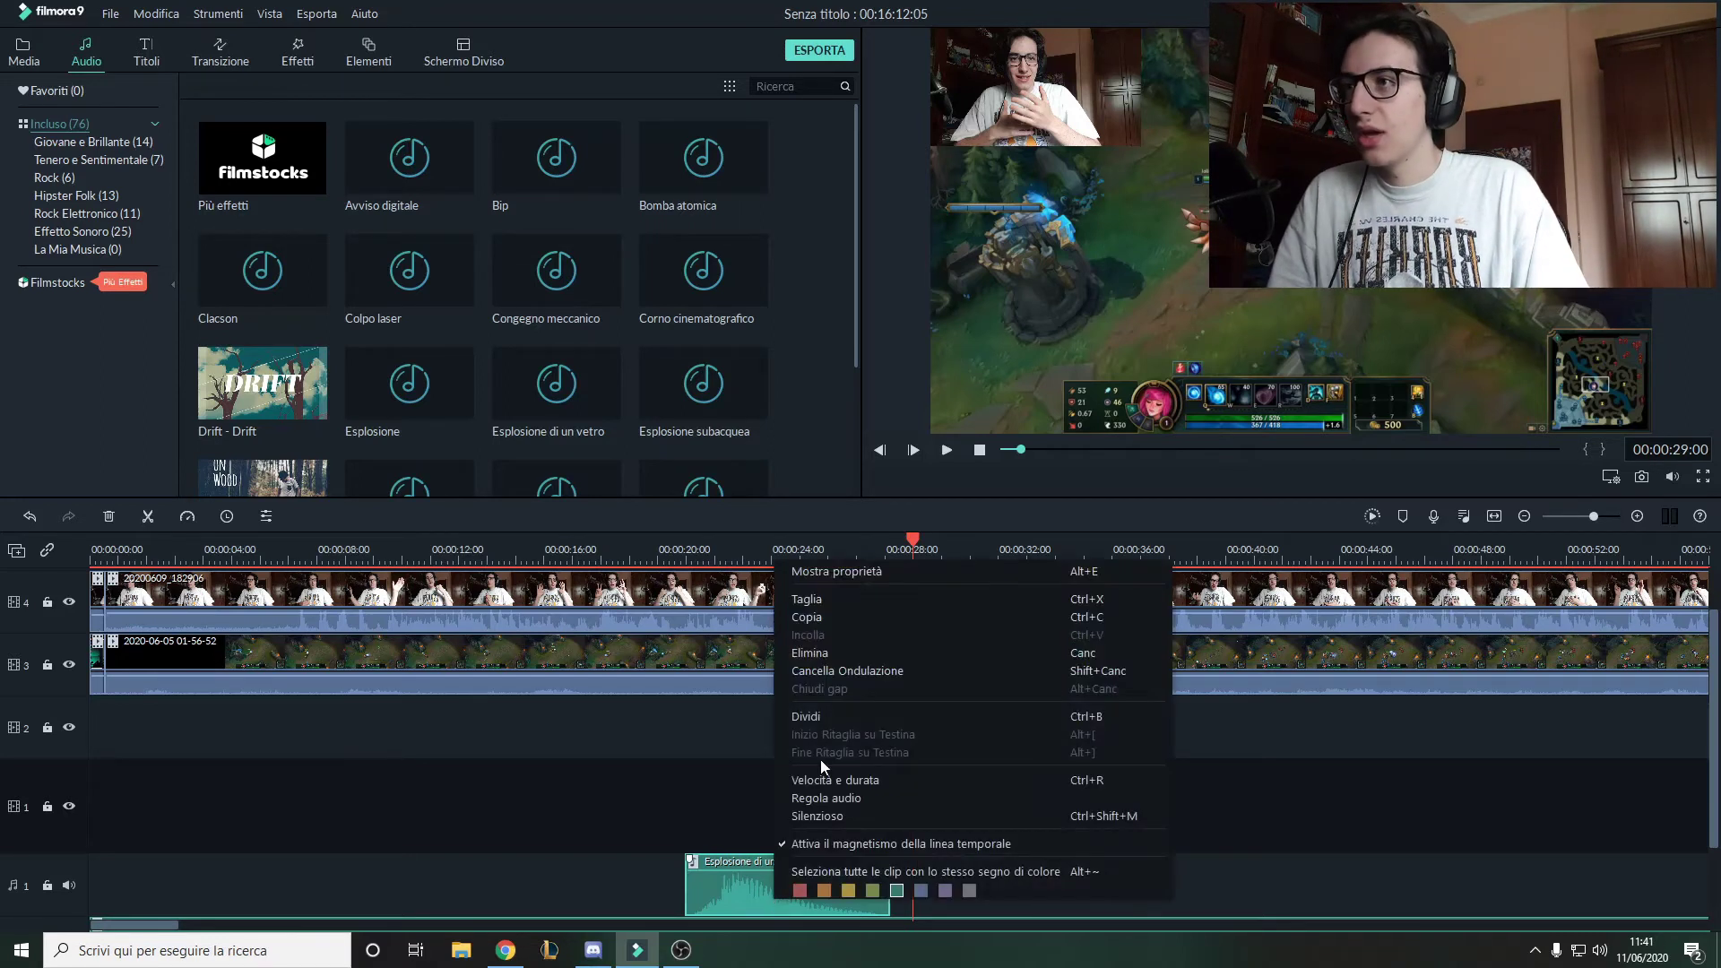
click(835, 653)
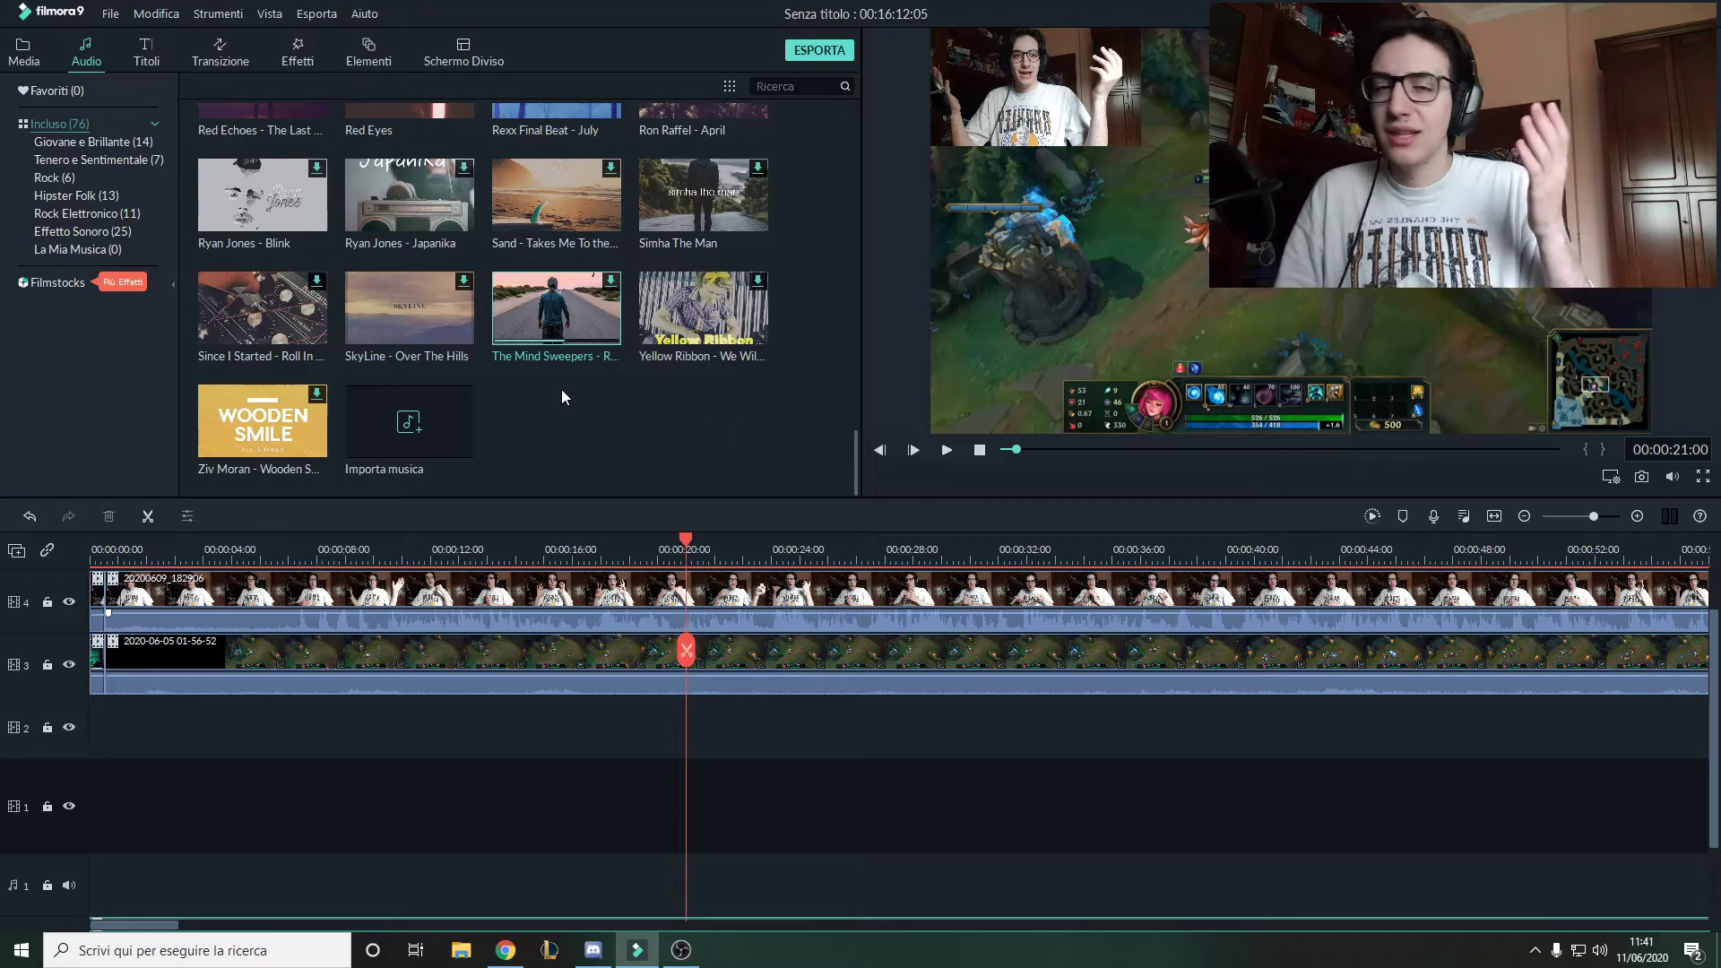
Browse the included title templates, including the openers, credits, lower thirds and numbered titles.
scroll(562, 403, up, 10)
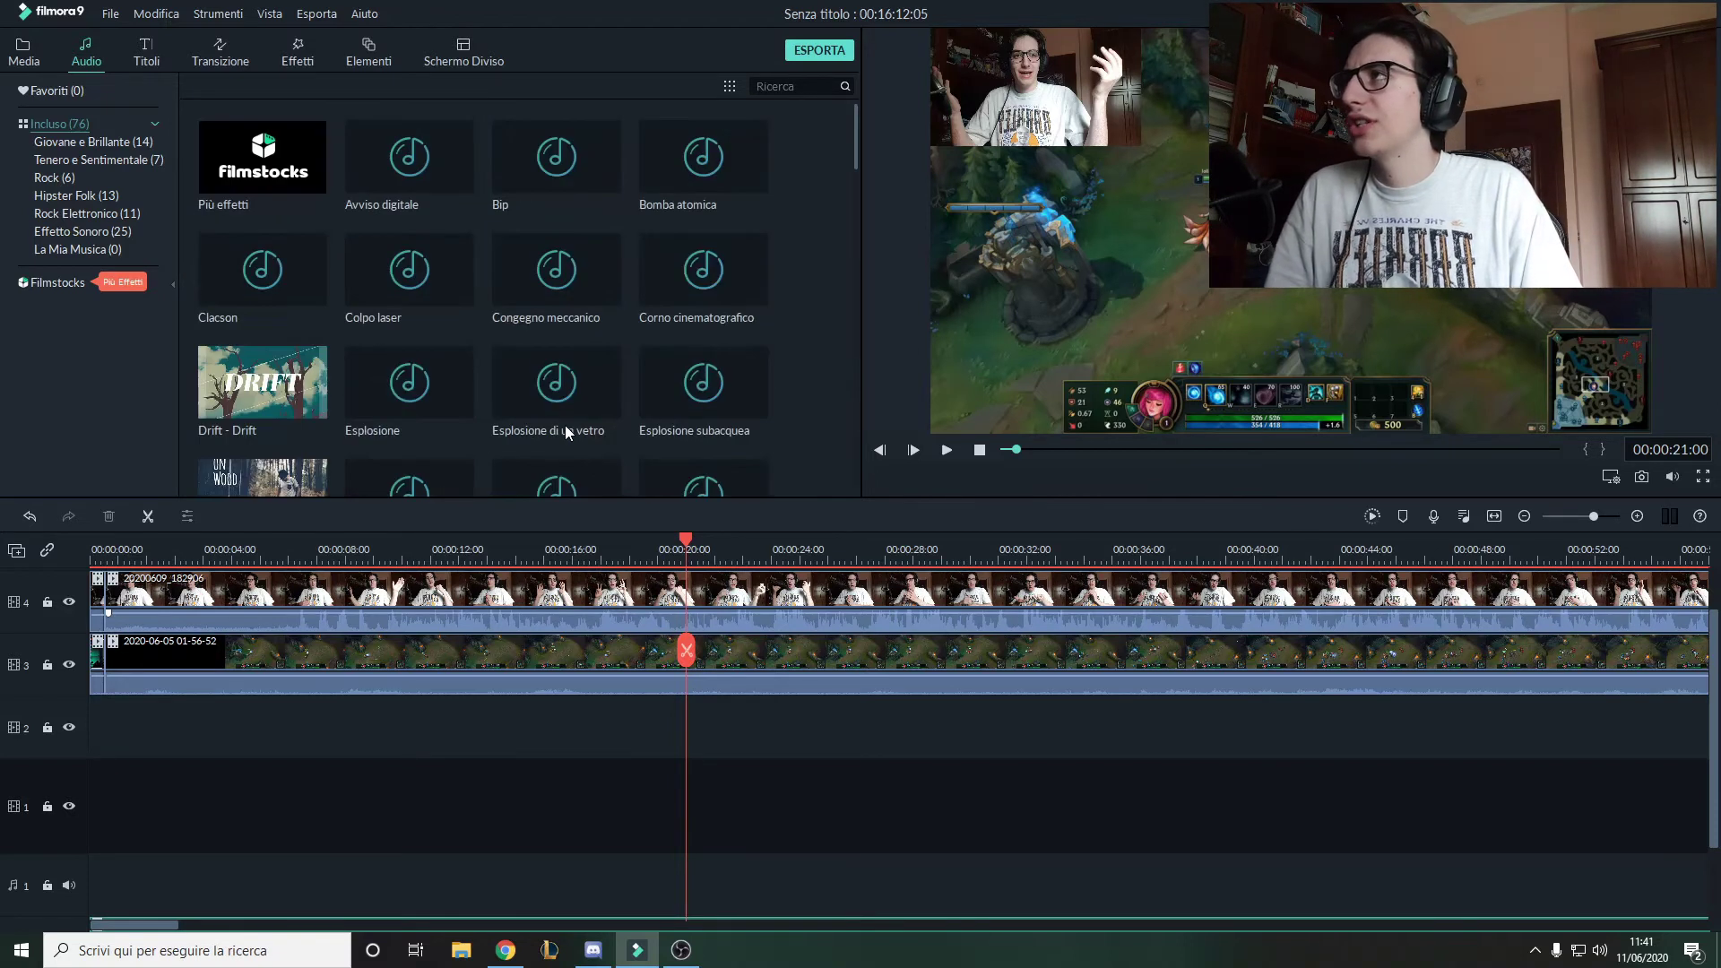
click(146, 53)
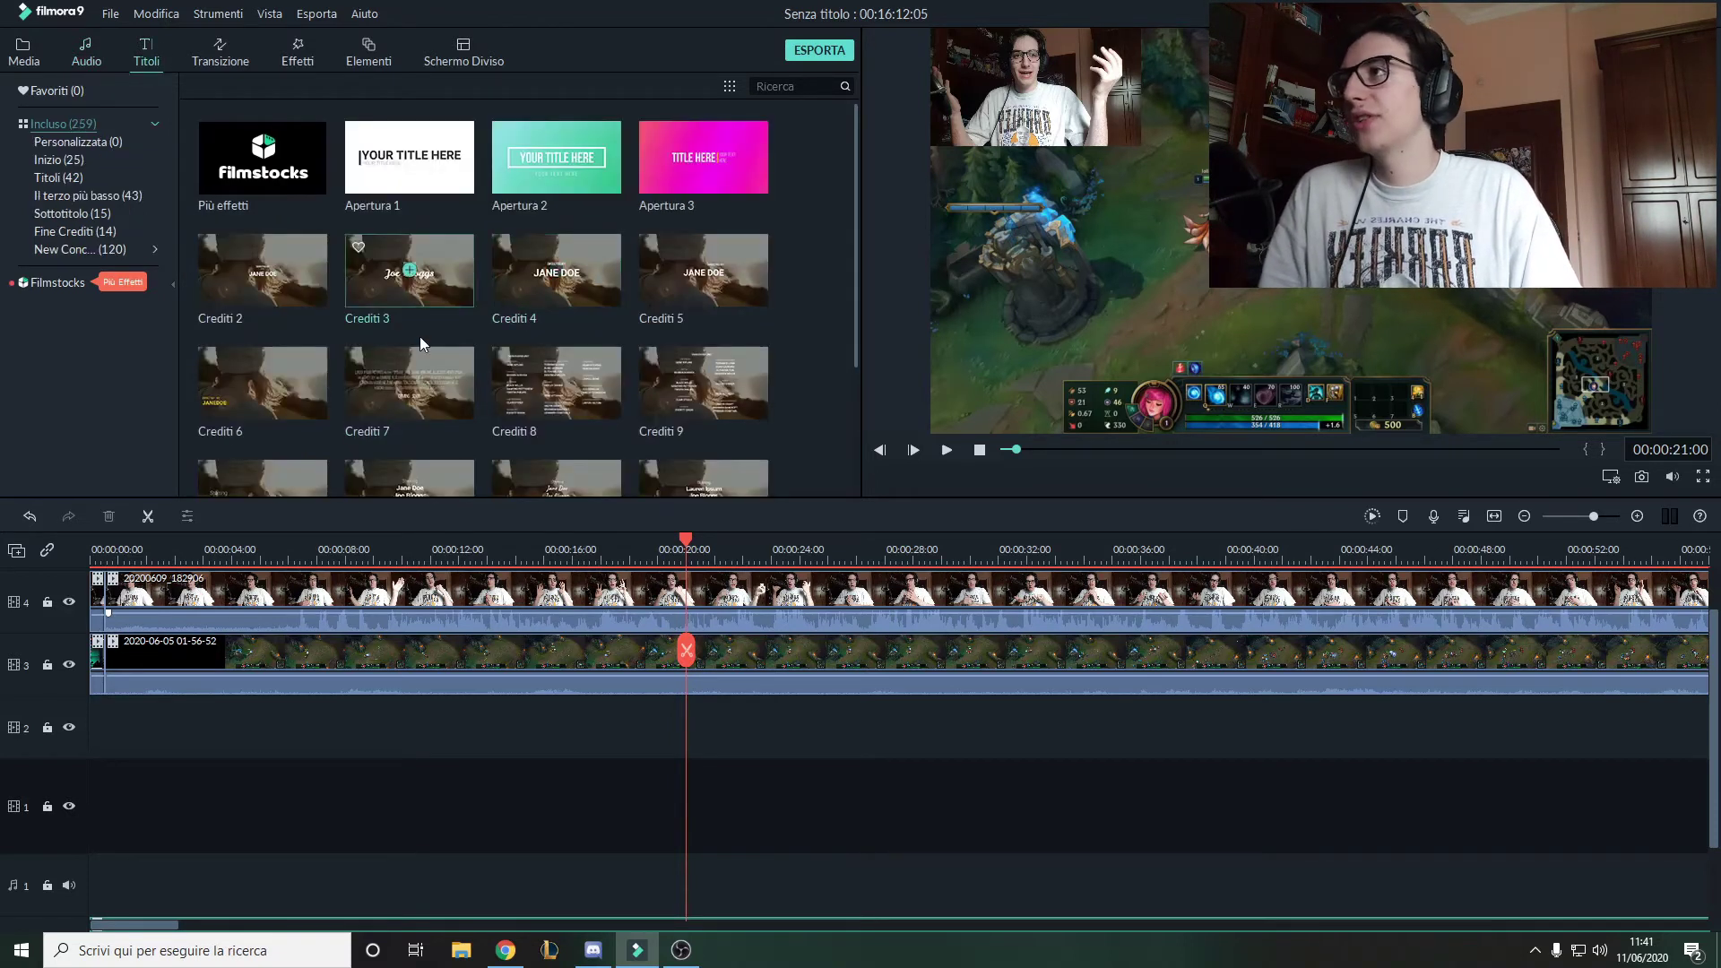
scroll(408, 336, down, 10)
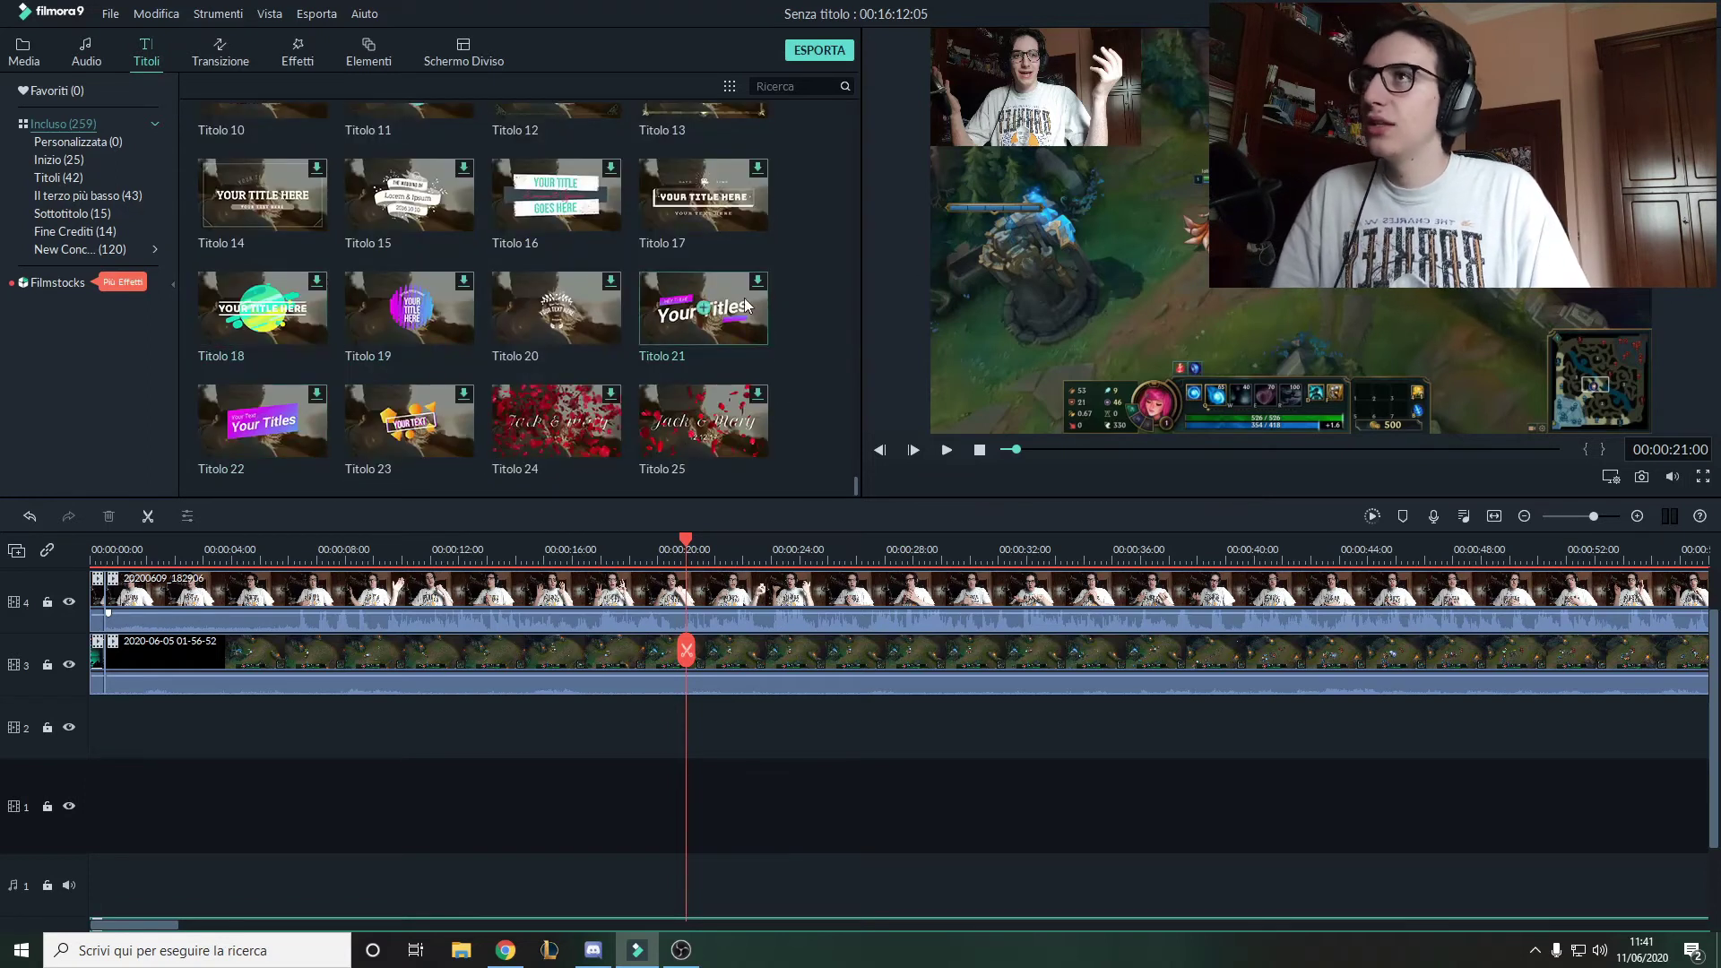
scroll(704, 348, down, 7)
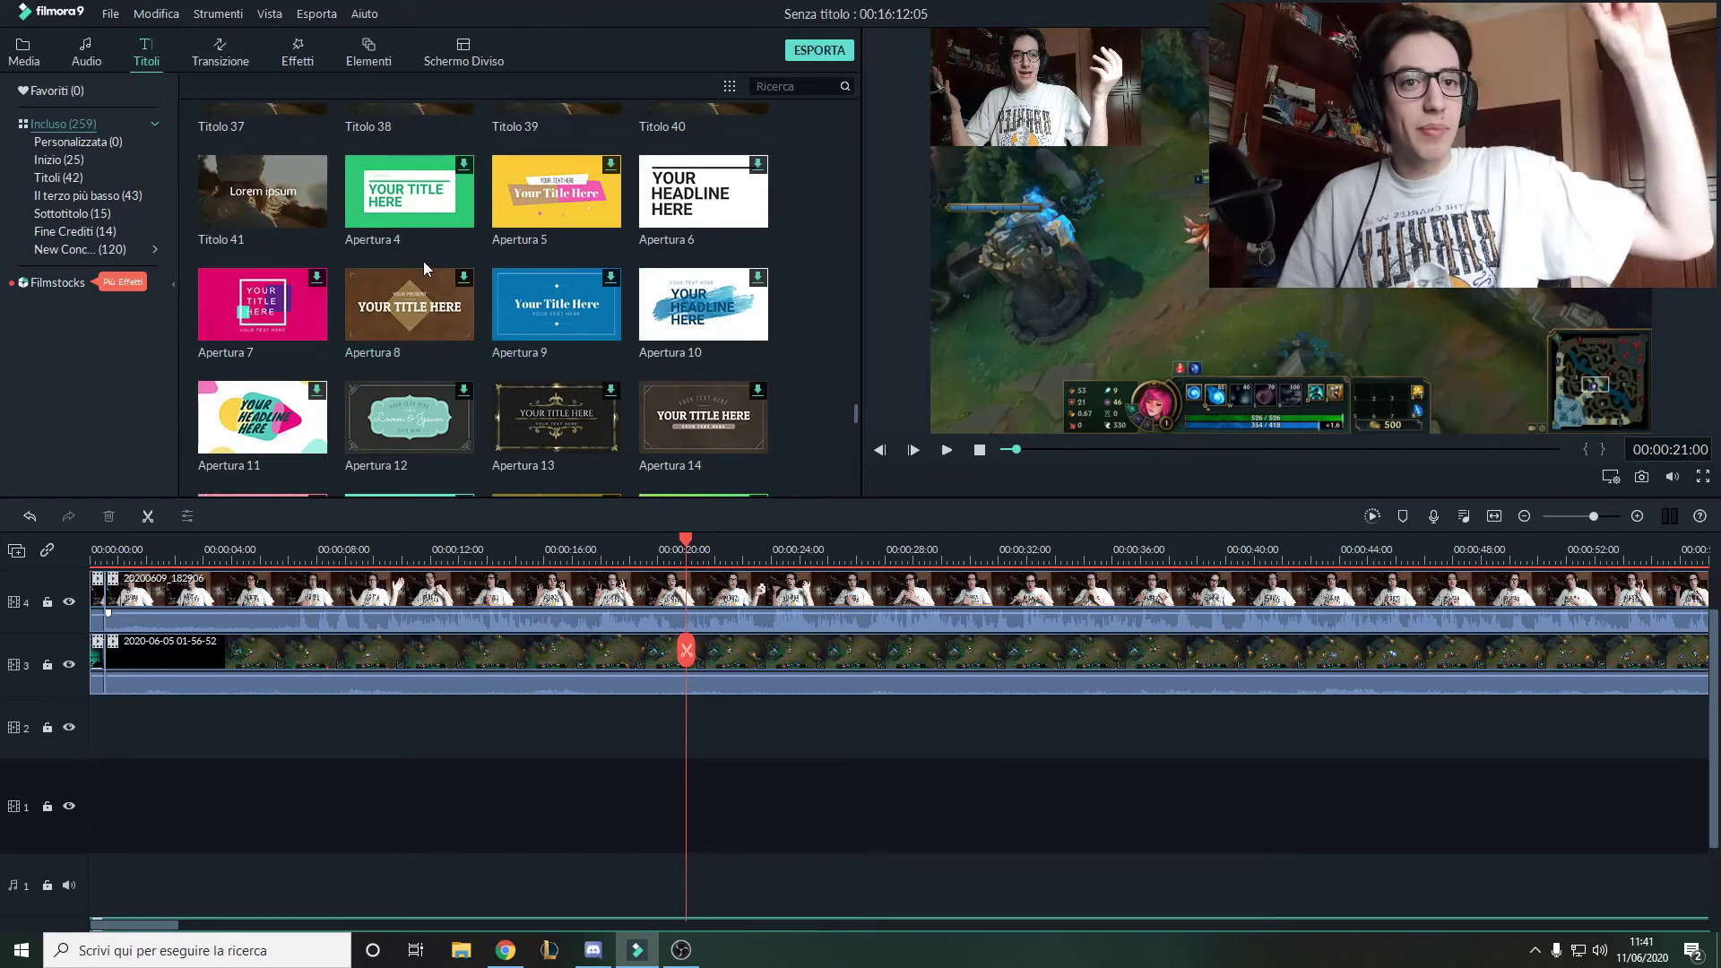
scroll(443, 258, up, 10)
scroll(443, 256, up, 5)
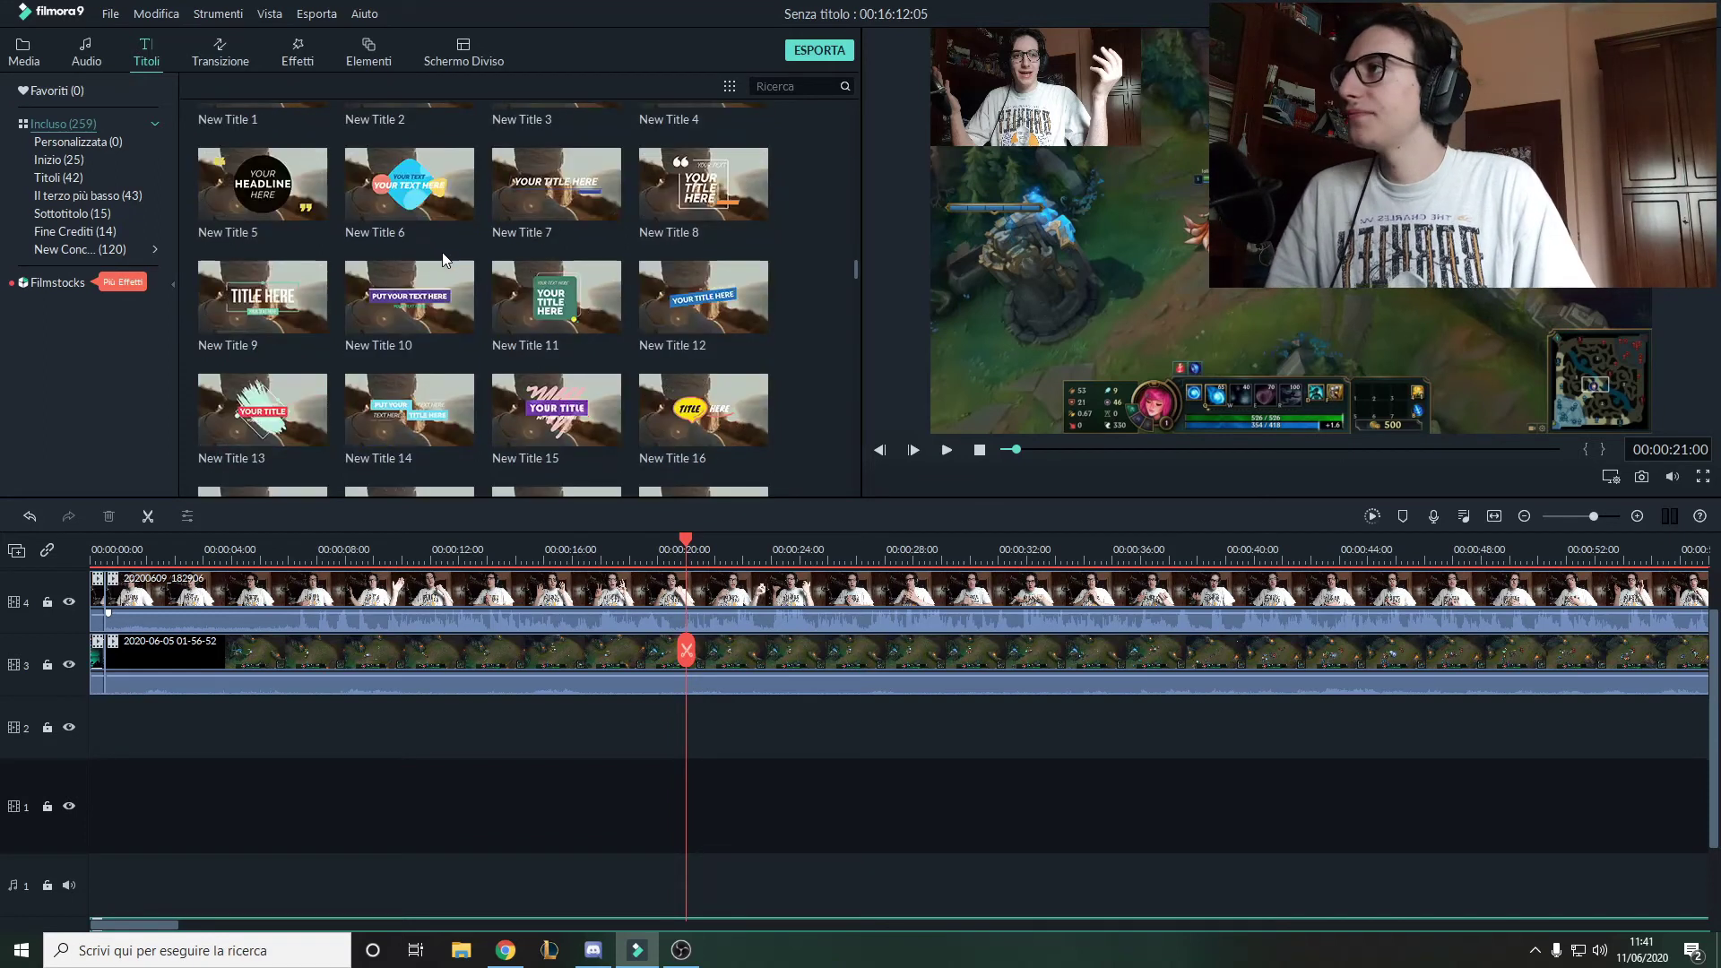
scroll(475, 348, up, 15)
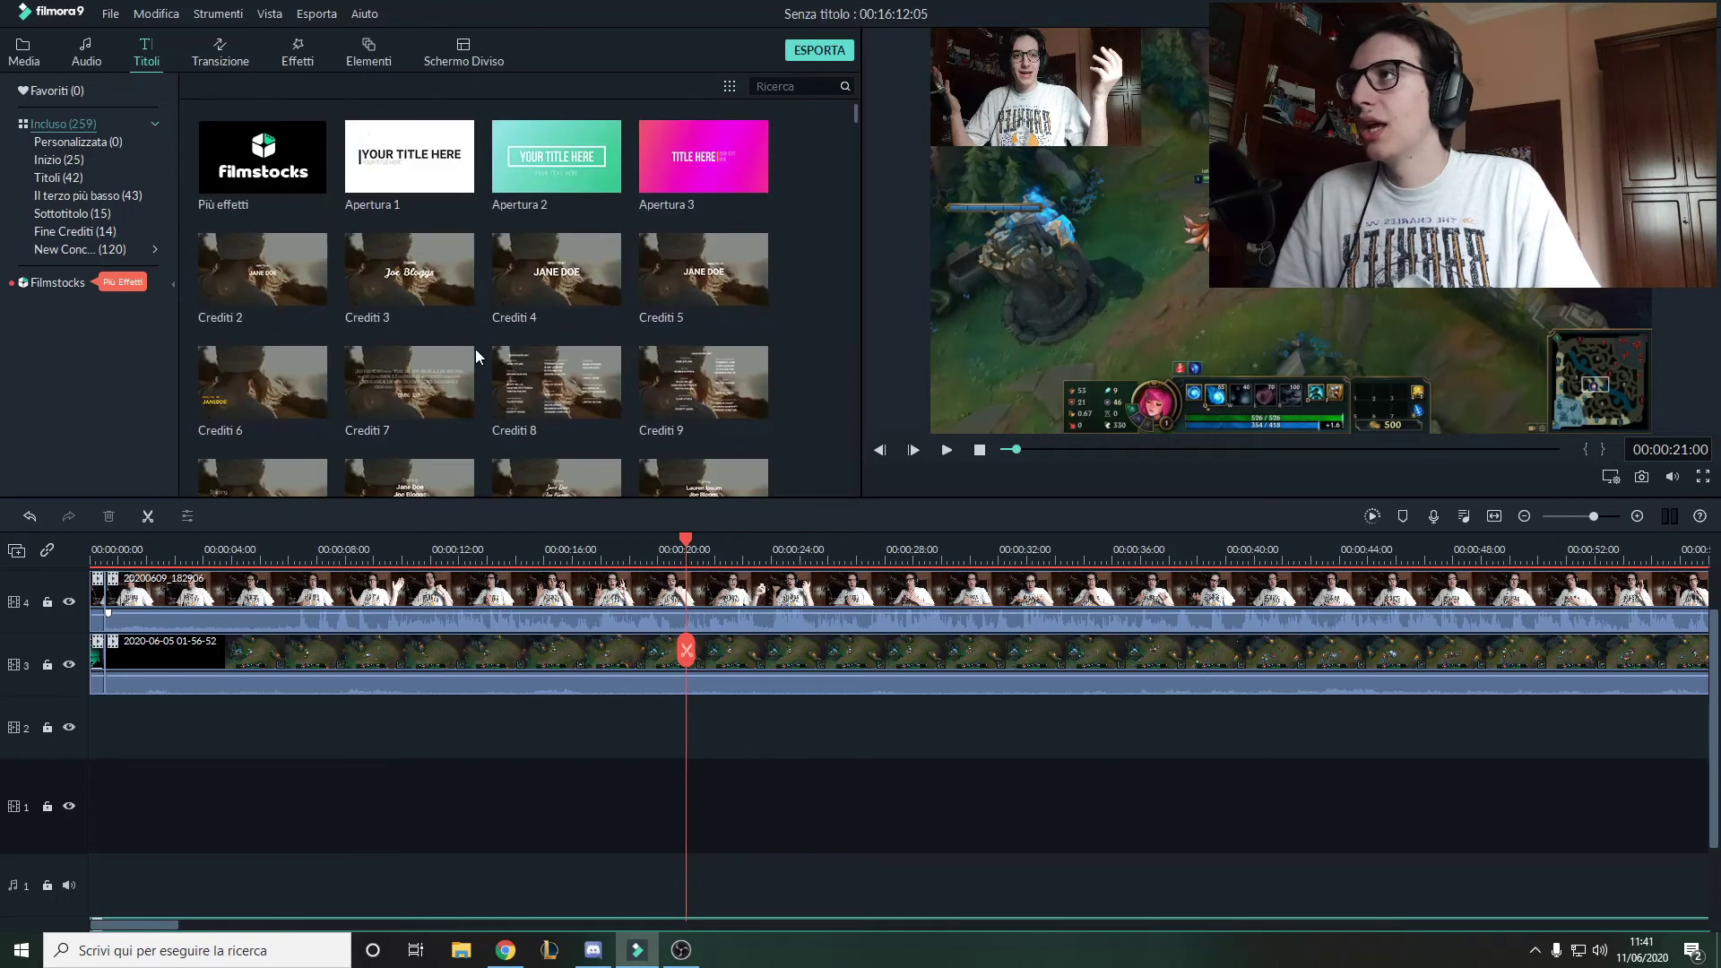
scroll(406, 348, down, 2)
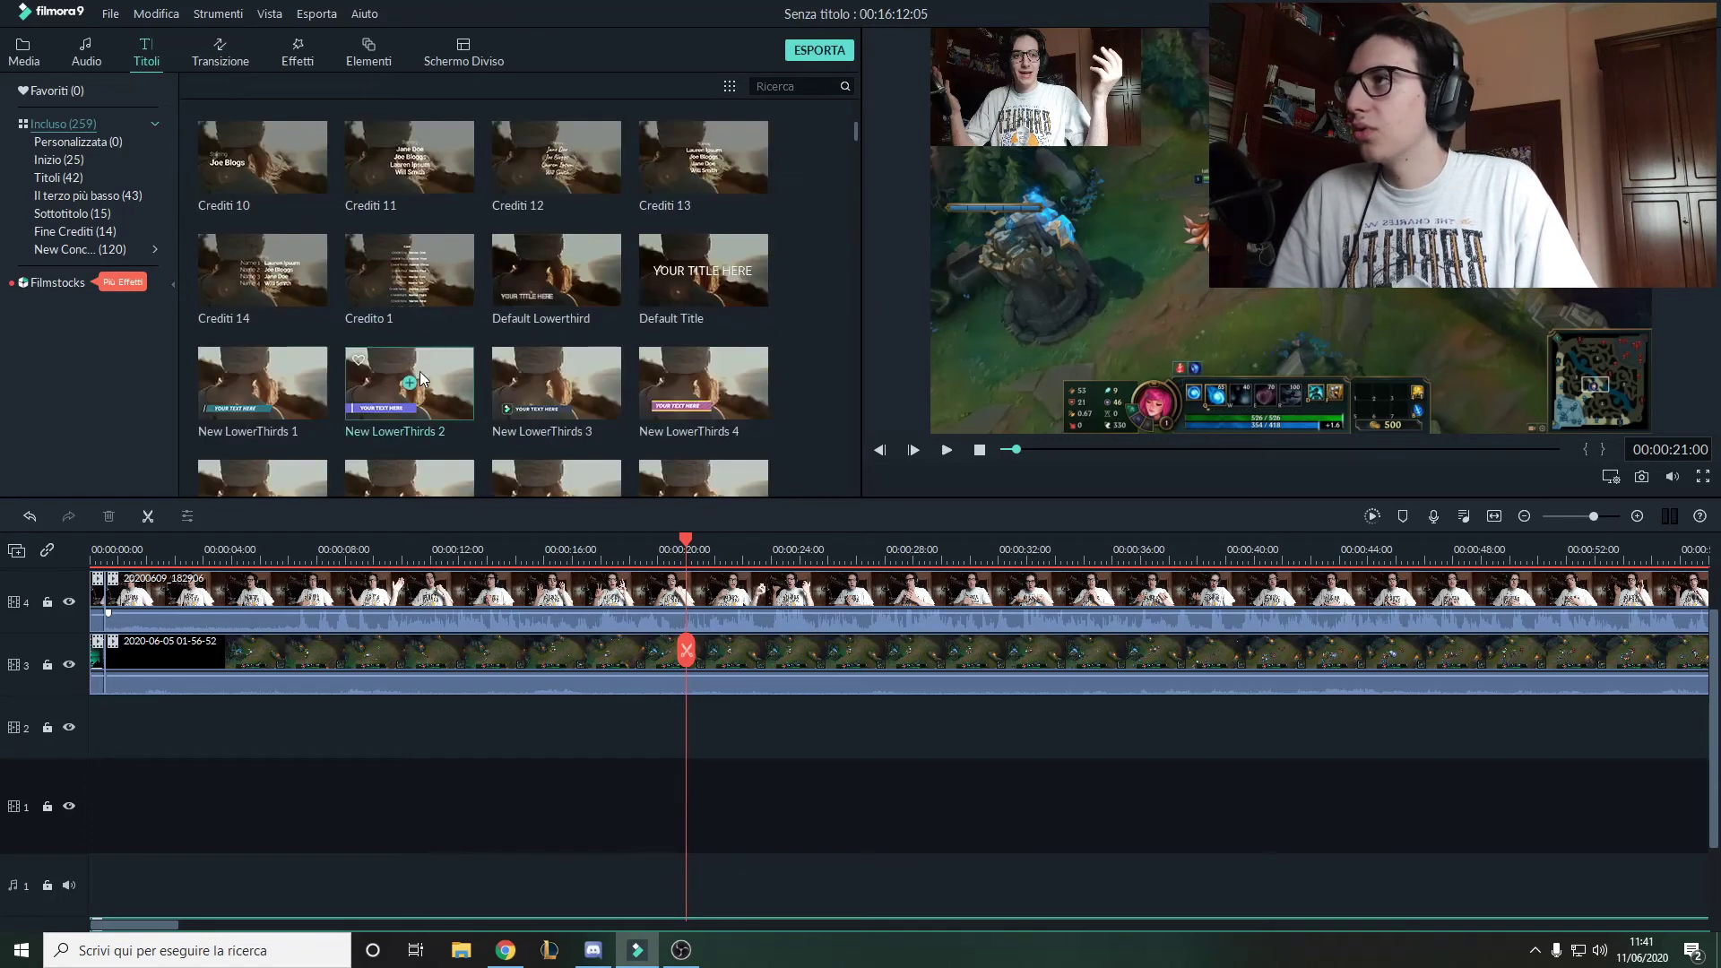
scroll(408, 381, up, 2)
Add a single Crediti 4 title at 00:00:21:00 on video track 1, removing the duplicate copy.
click(554, 268)
click(554, 269)
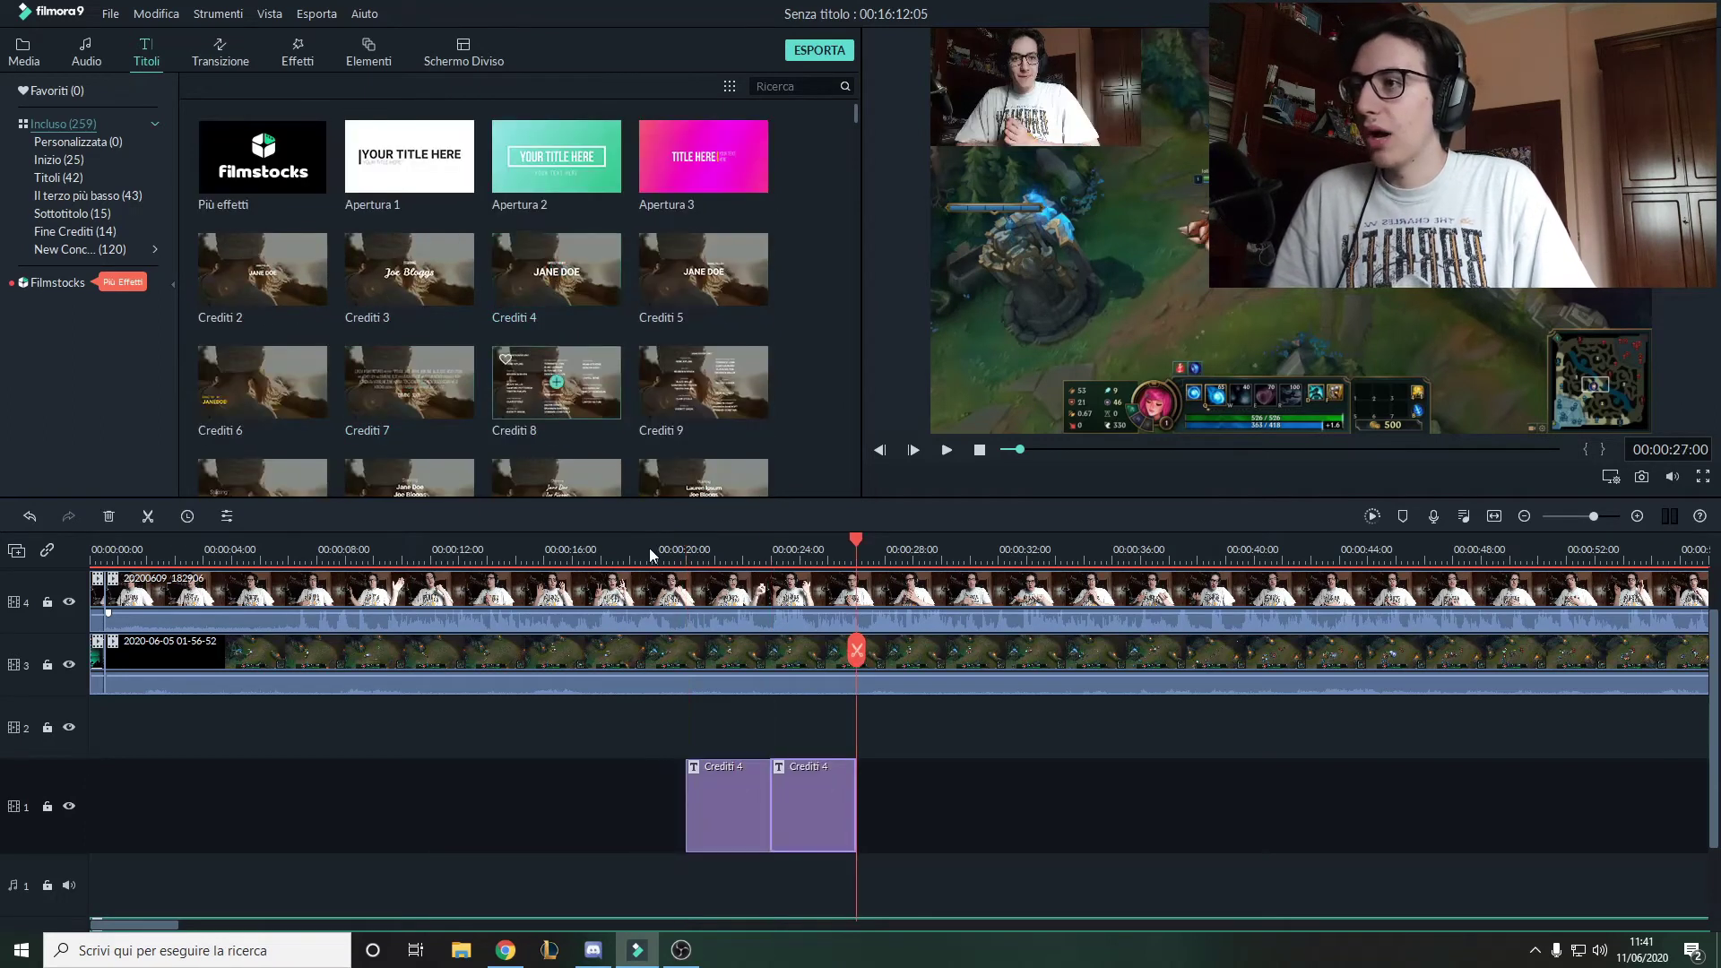
right_click(740, 767)
click(805, 554)
Replace the Crediti 4 title's text with "ciaooooooooo".
double_click(733, 821)
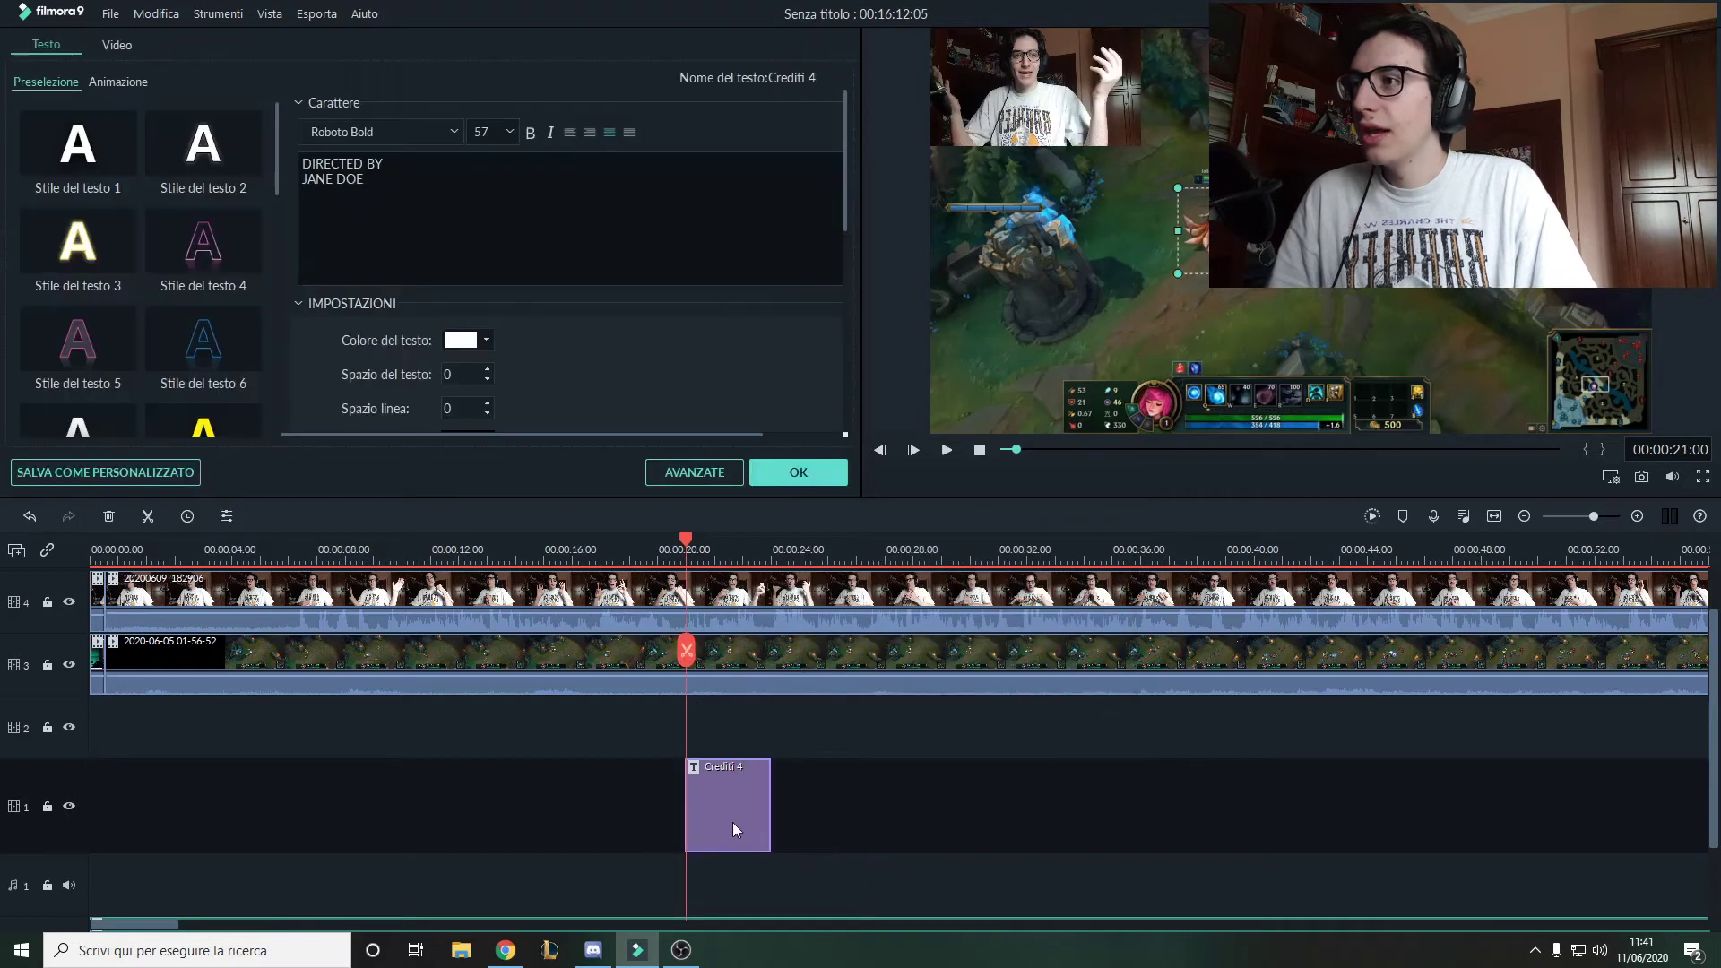
key(ctrl+a)
key(BackSpace)
text(ciaooooooooo)
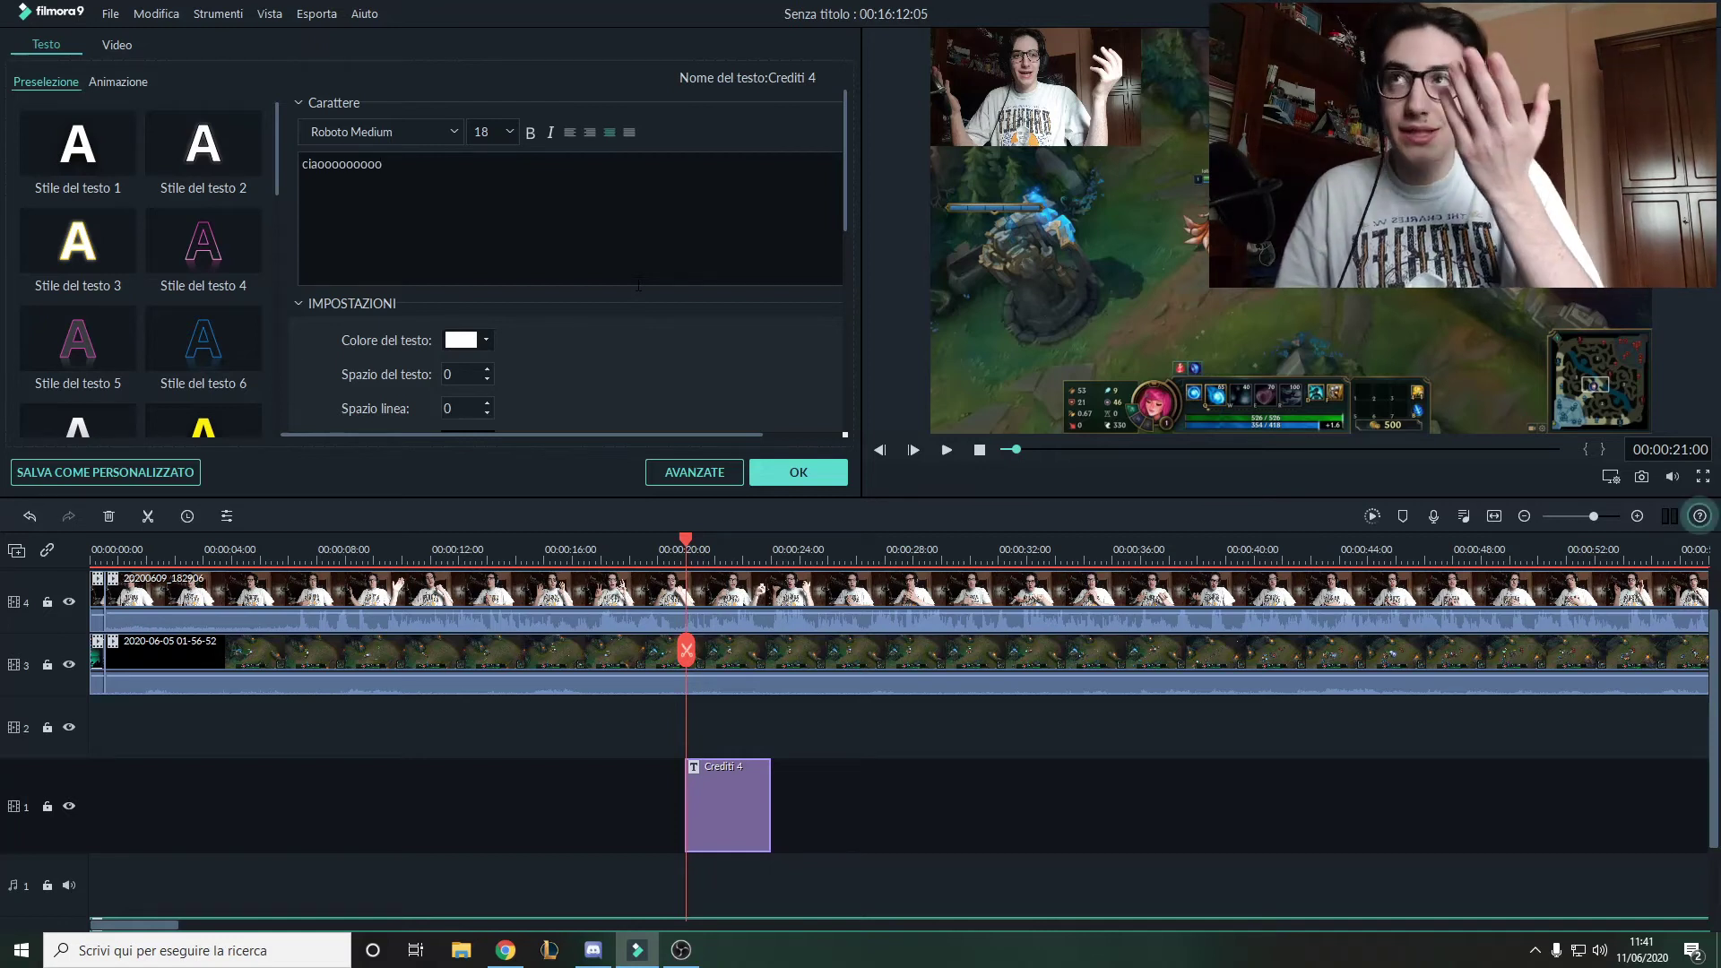
Apply Stile del testo 3 to the title text, set its font size to 68 and confirm the text settings.
click(78, 249)
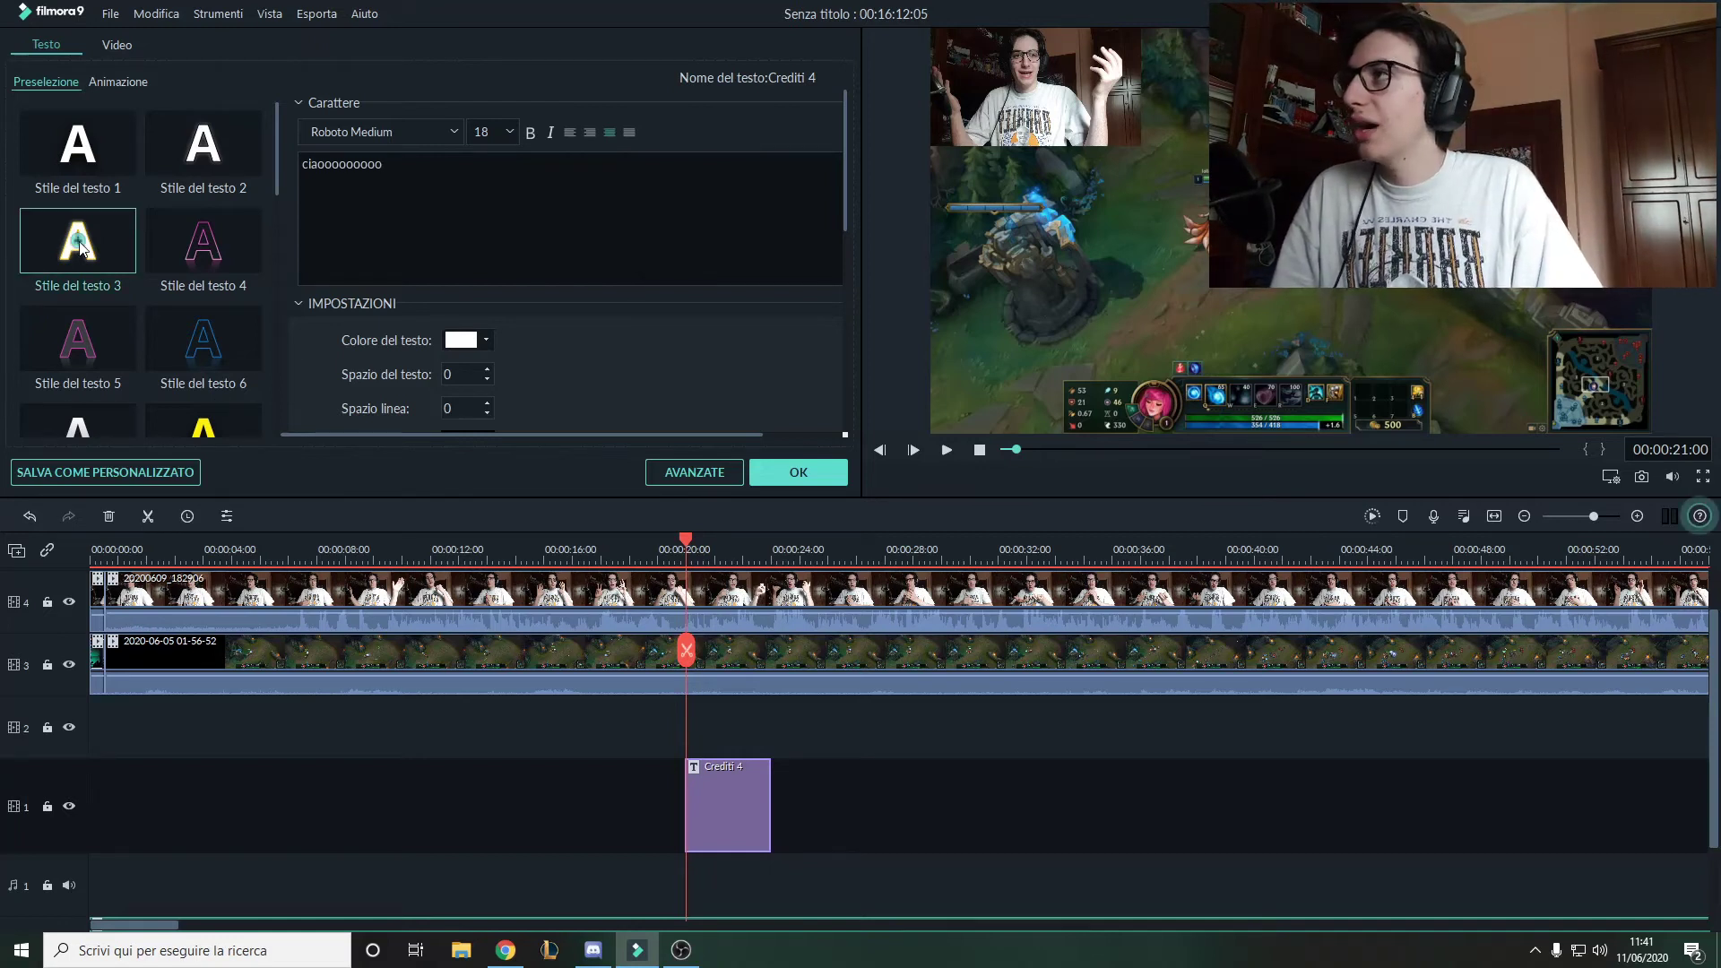
click(514, 133)
scroll(513, 222, down, 2)
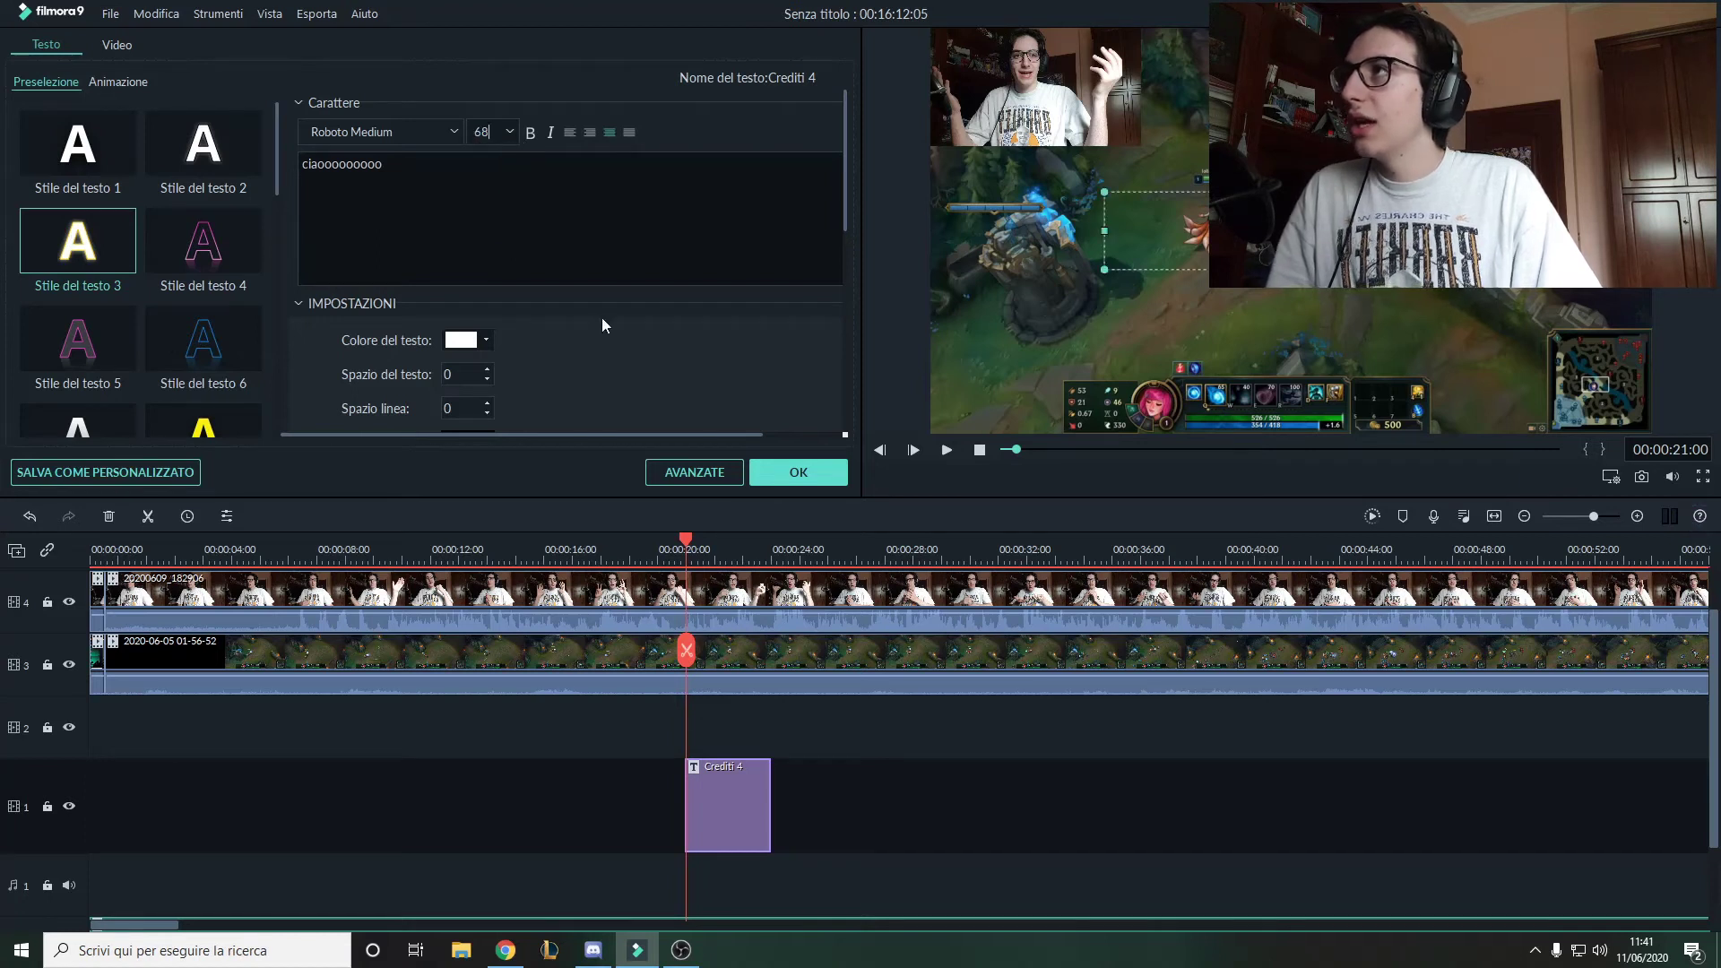
click(792, 473)
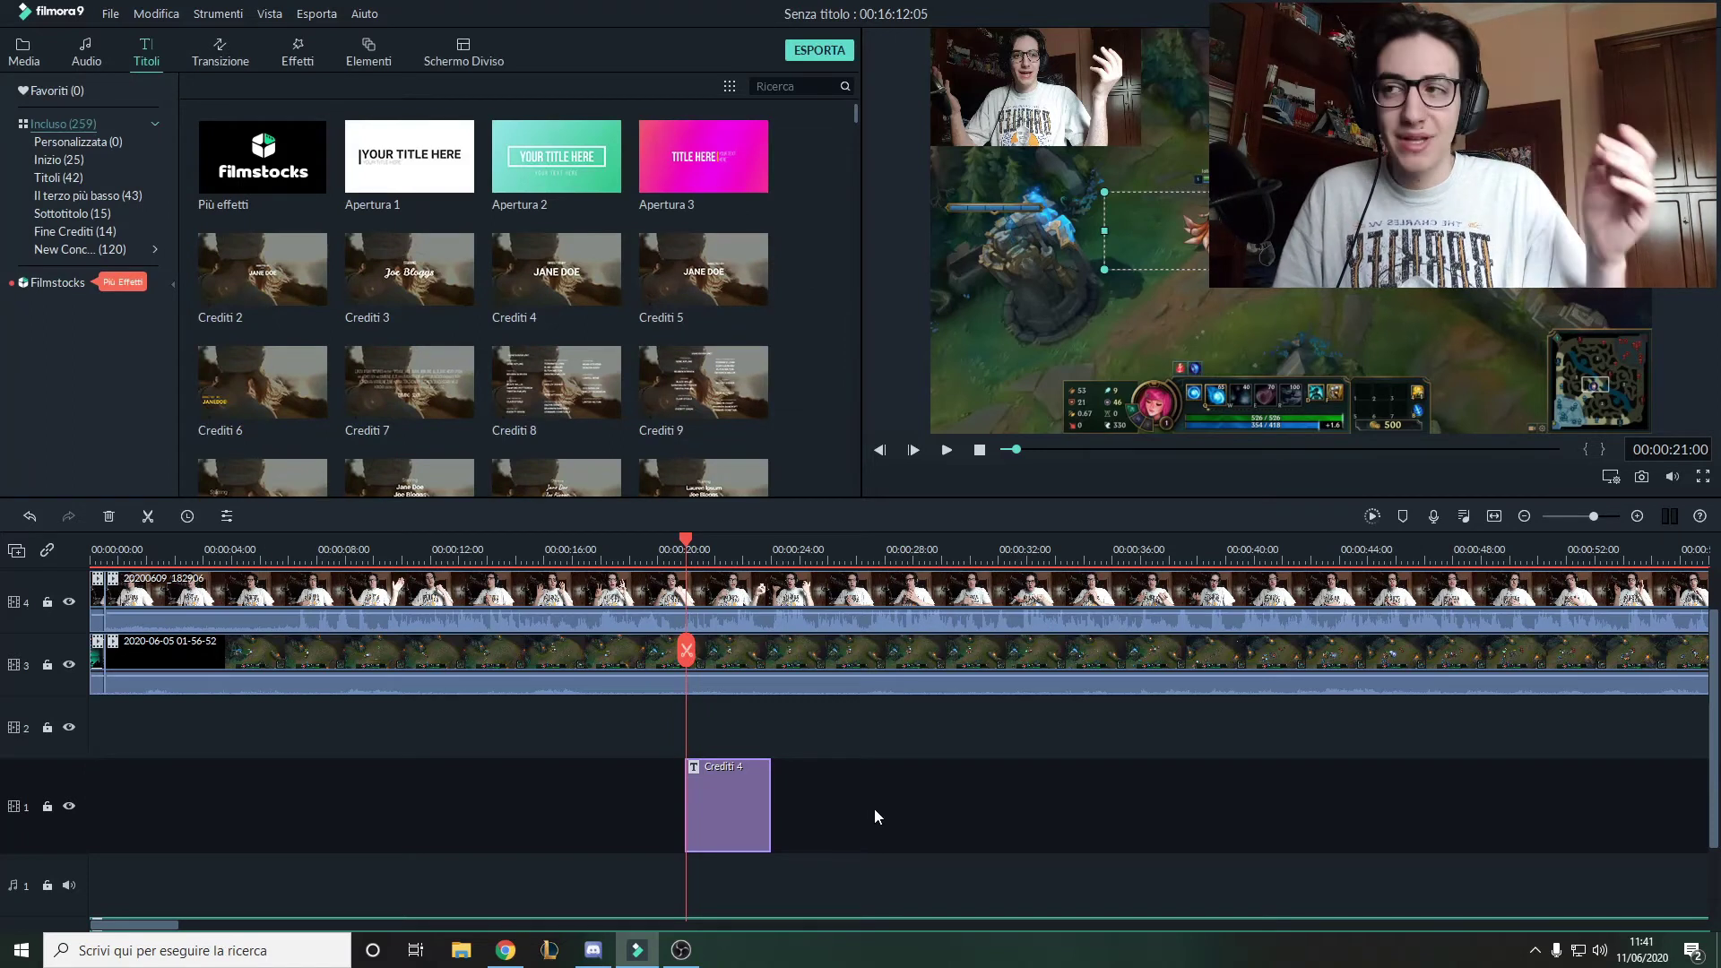
Move the Crediti 4 title to video track 5 above the webcam clip, starting at 00:00:21:00.
drag(766, 837, 774, 582)
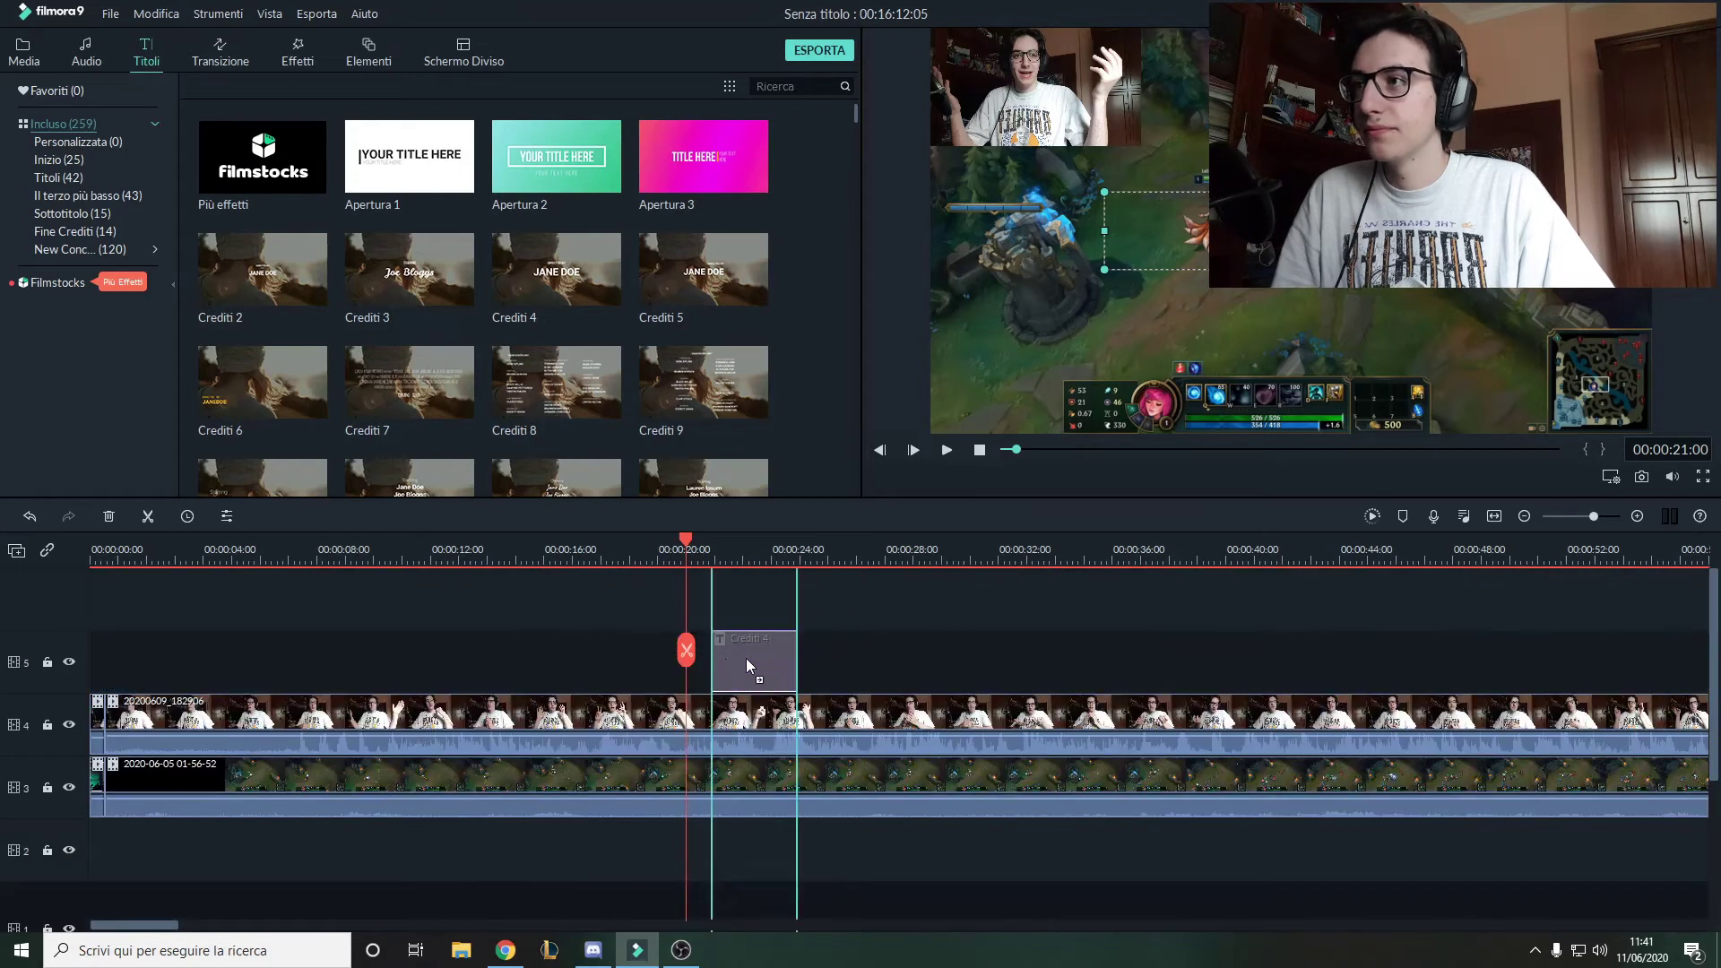
drag(745, 658, 724, 658)
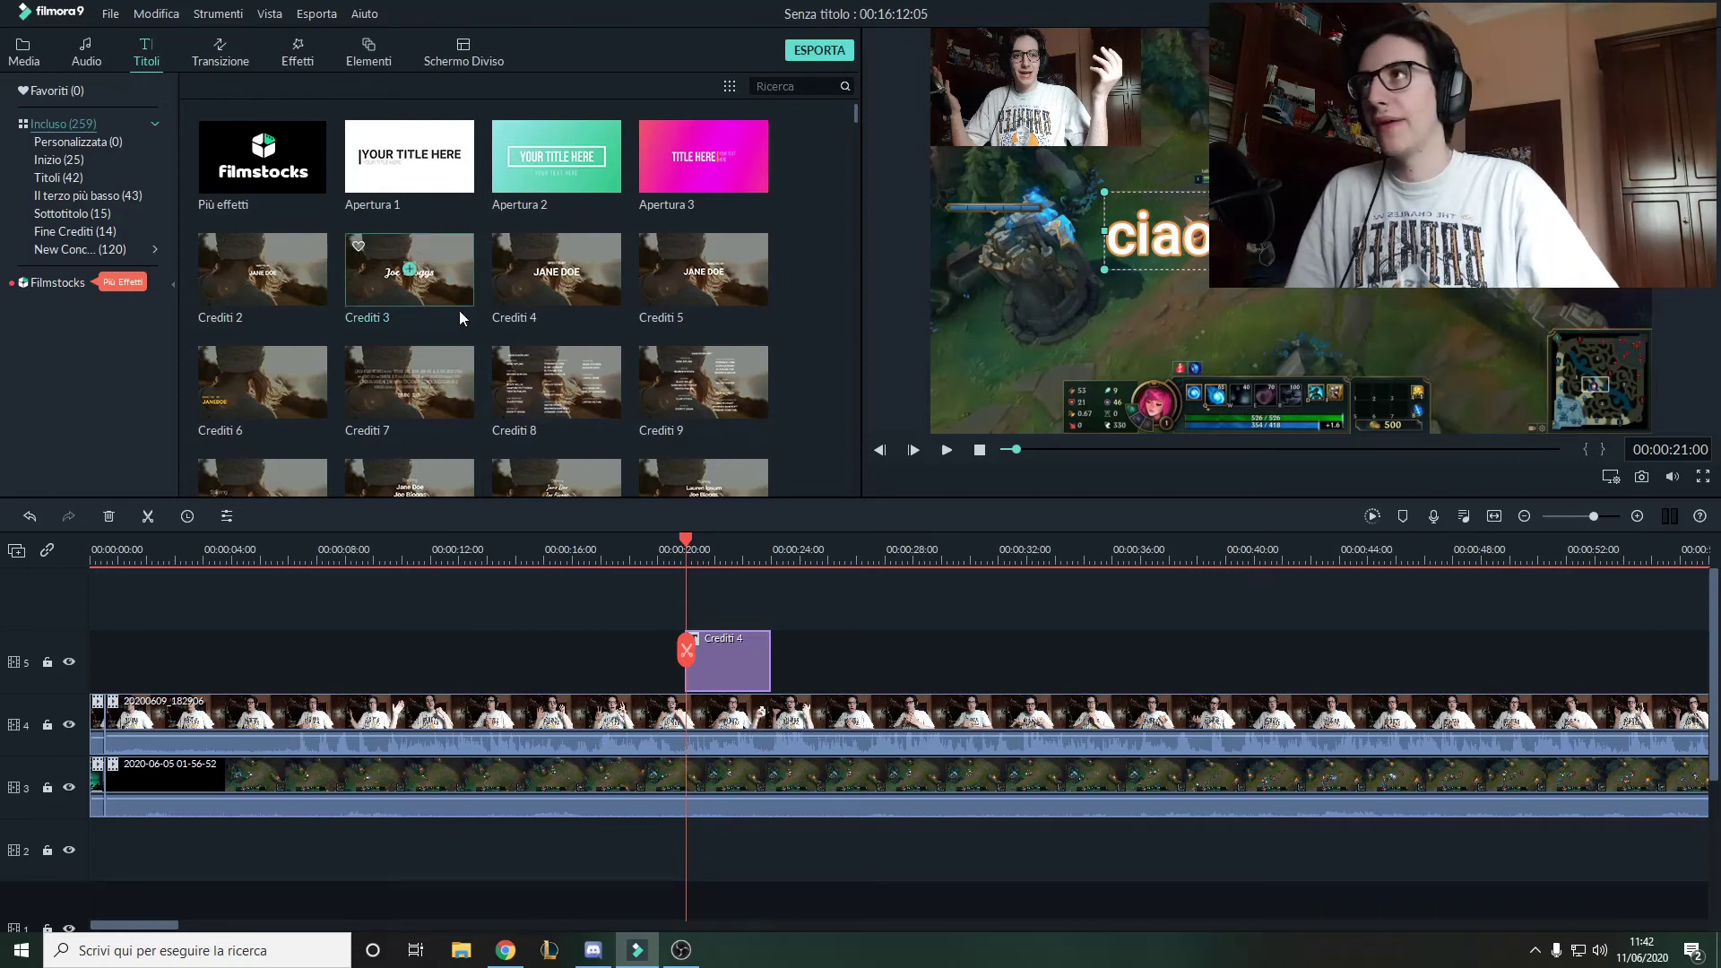
Show the transitions library and split the webcam and gameplay clips at 00:00:31:10.
click(220, 54)
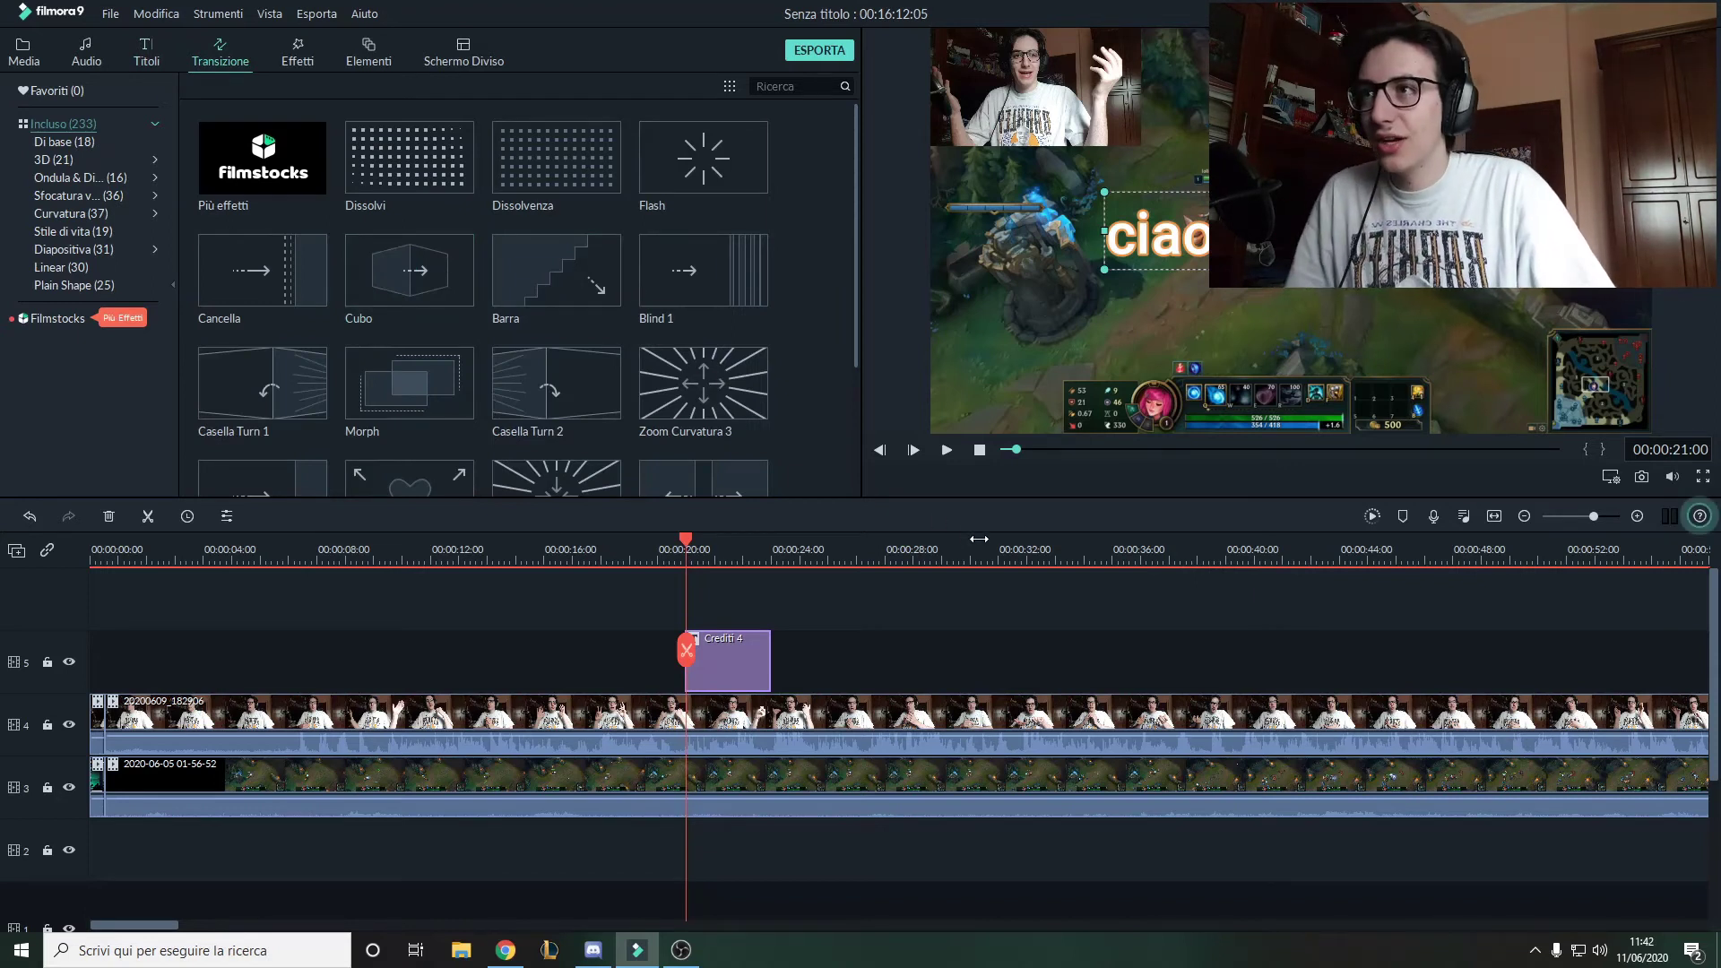
click(981, 663)
click(981, 649)
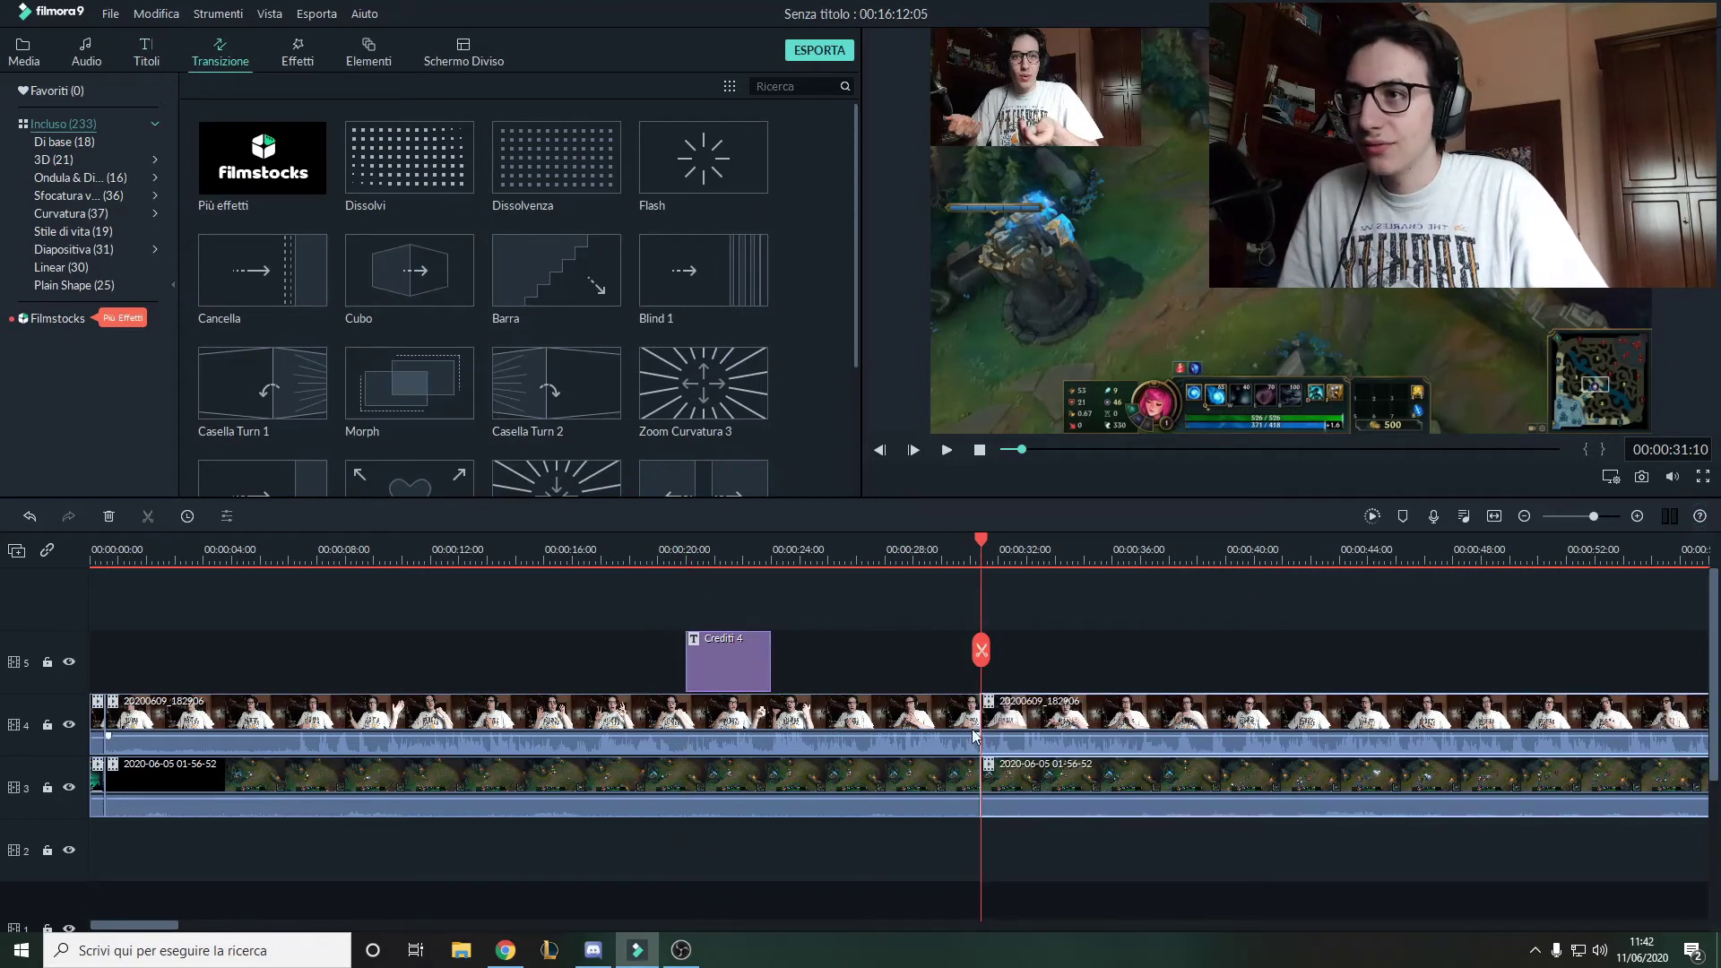
Apply the Cubo transition at the 00:00:31:10 cut on the webcam and gameplay tracks and preview it.
click(408, 270)
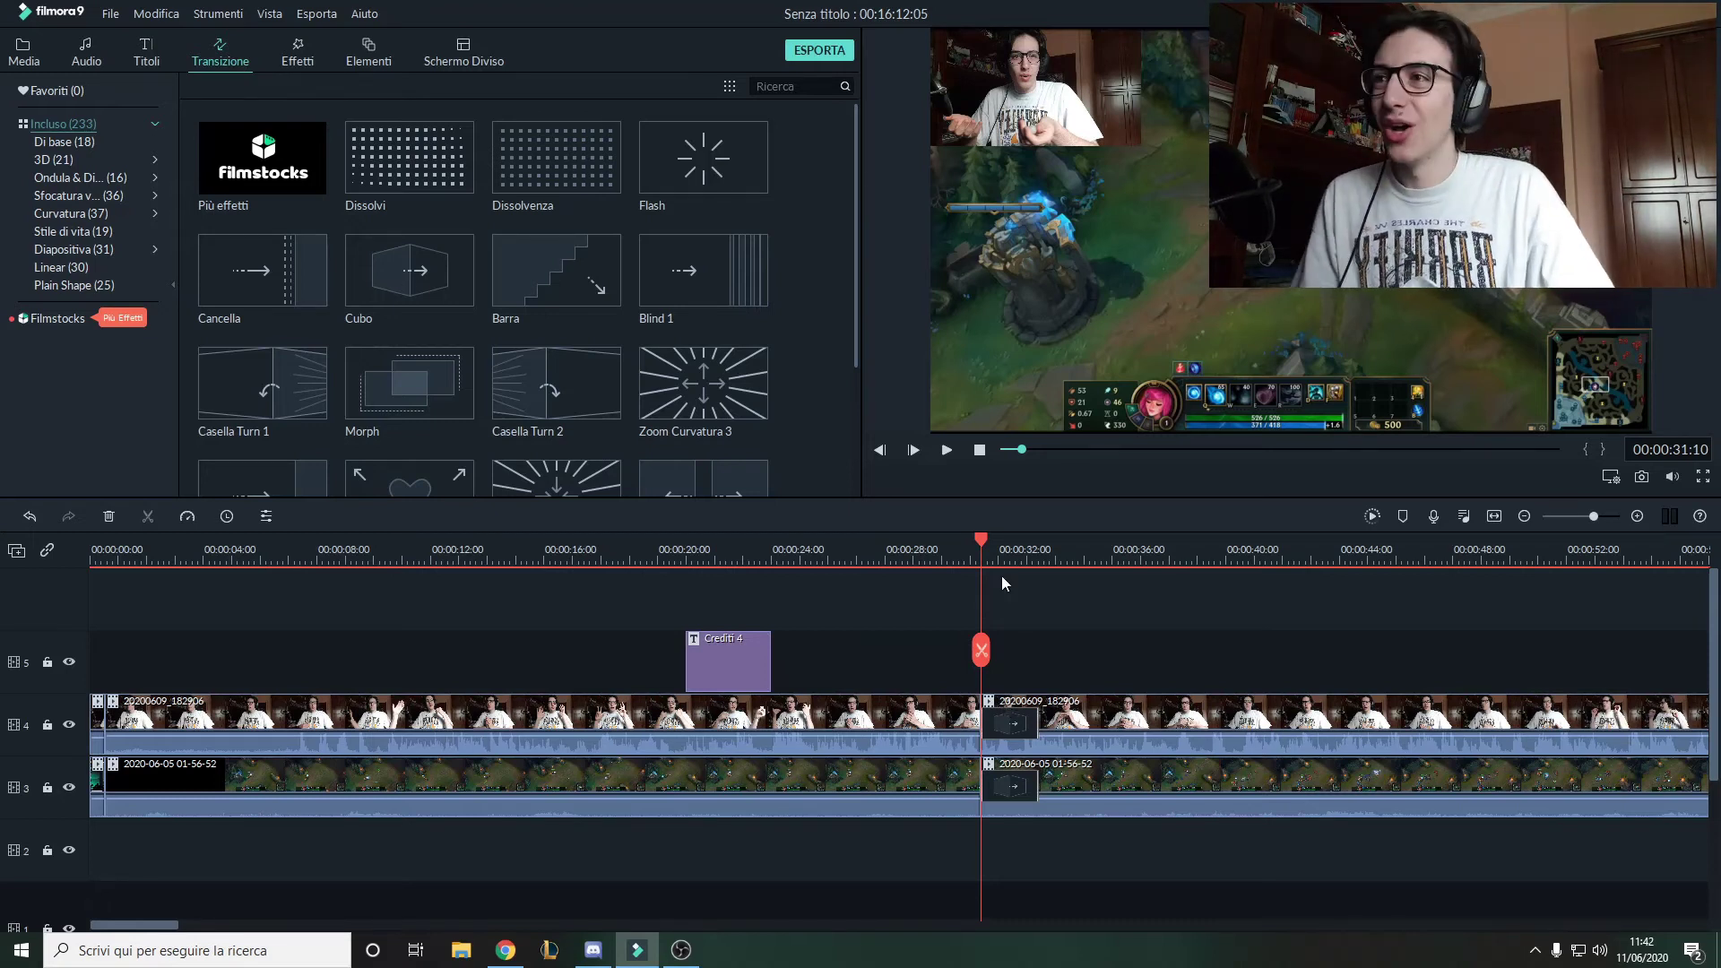
click(943, 451)
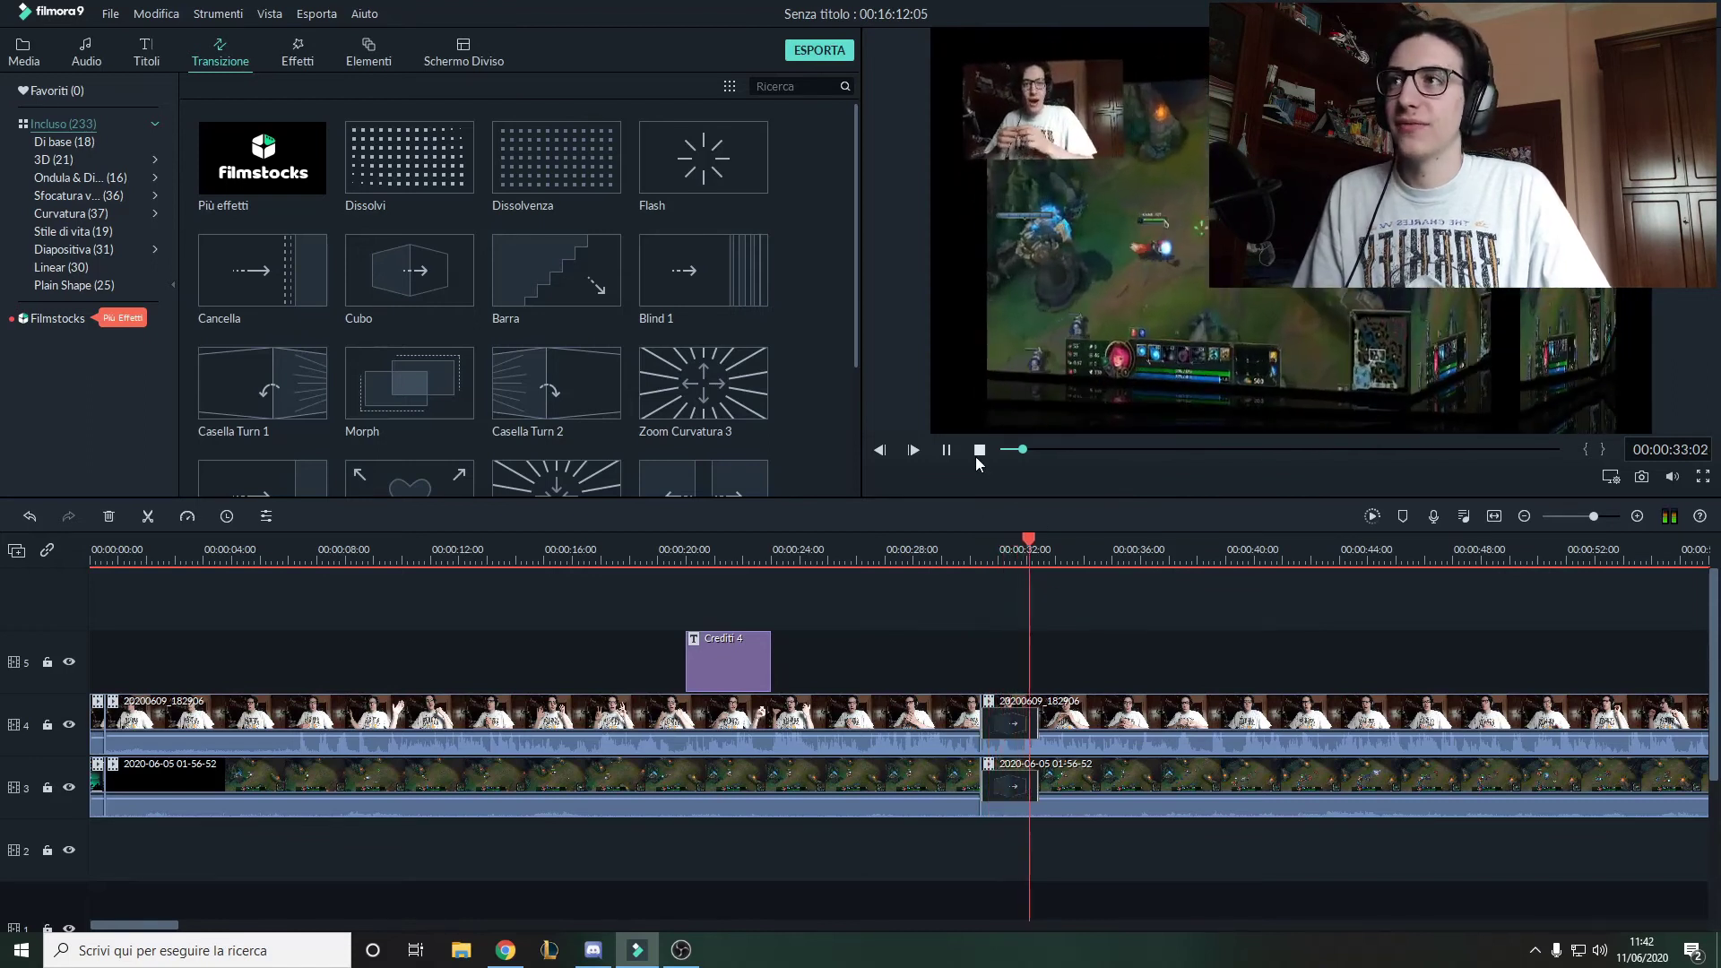
key(space)
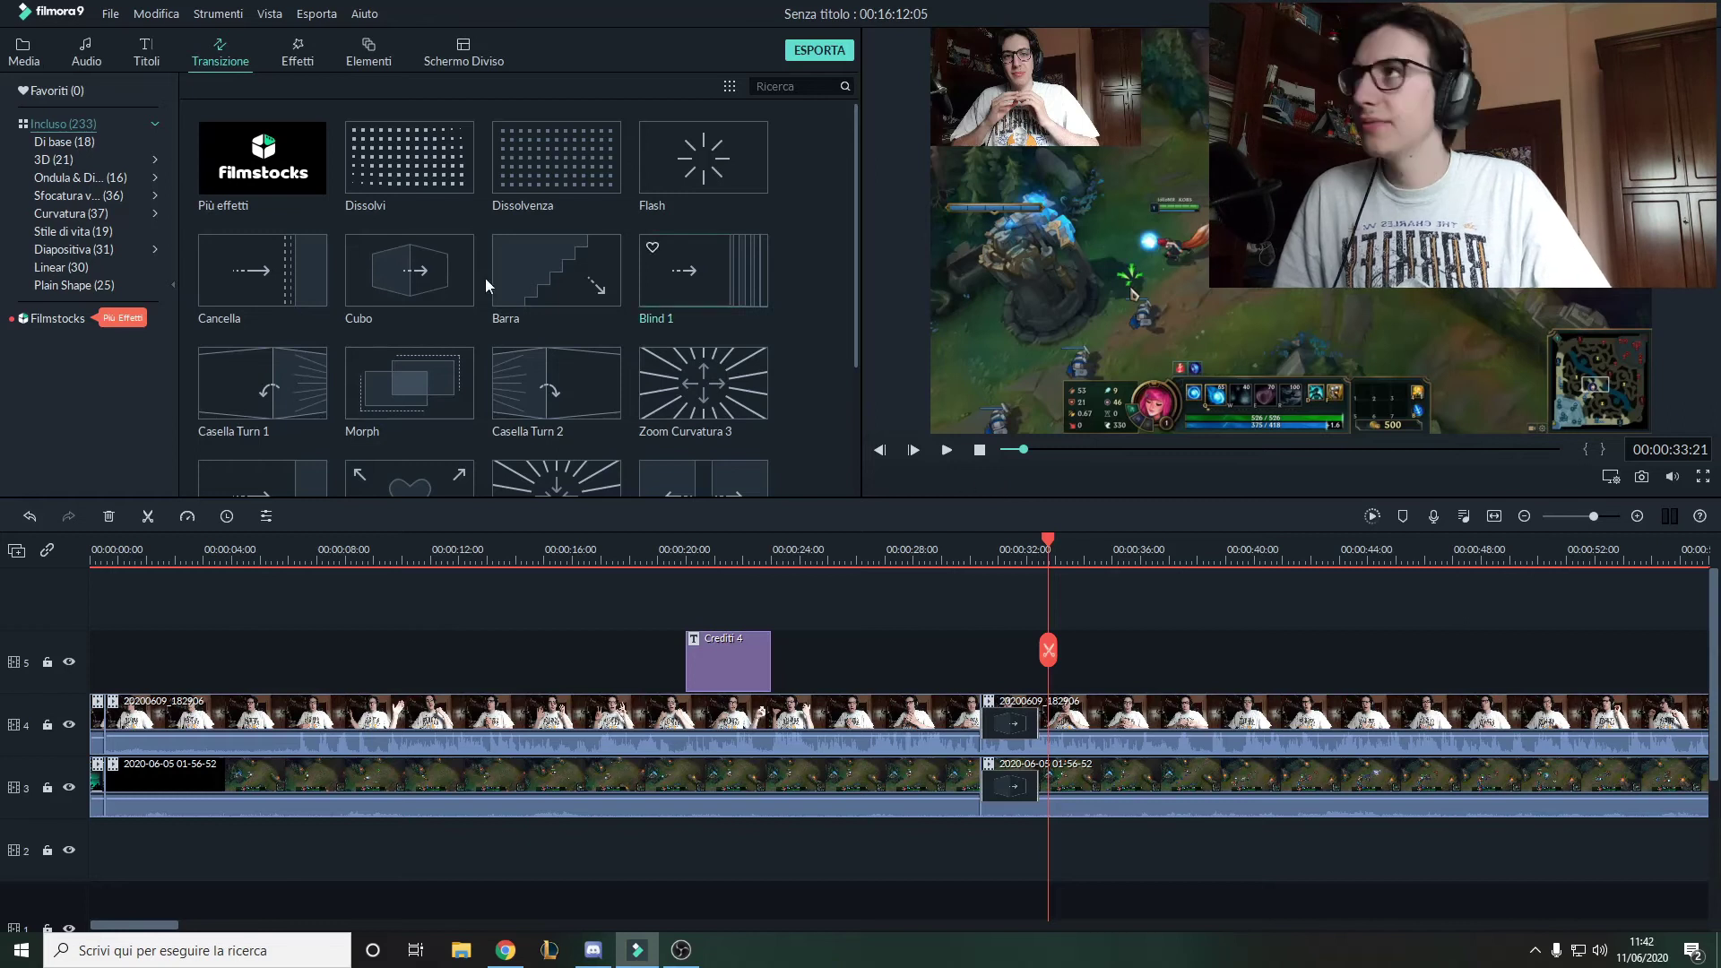
Find the Plain Shape transitions and split the webcam and gameplay clips at 00:00:37:23.
scroll(493, 414, down, 20)
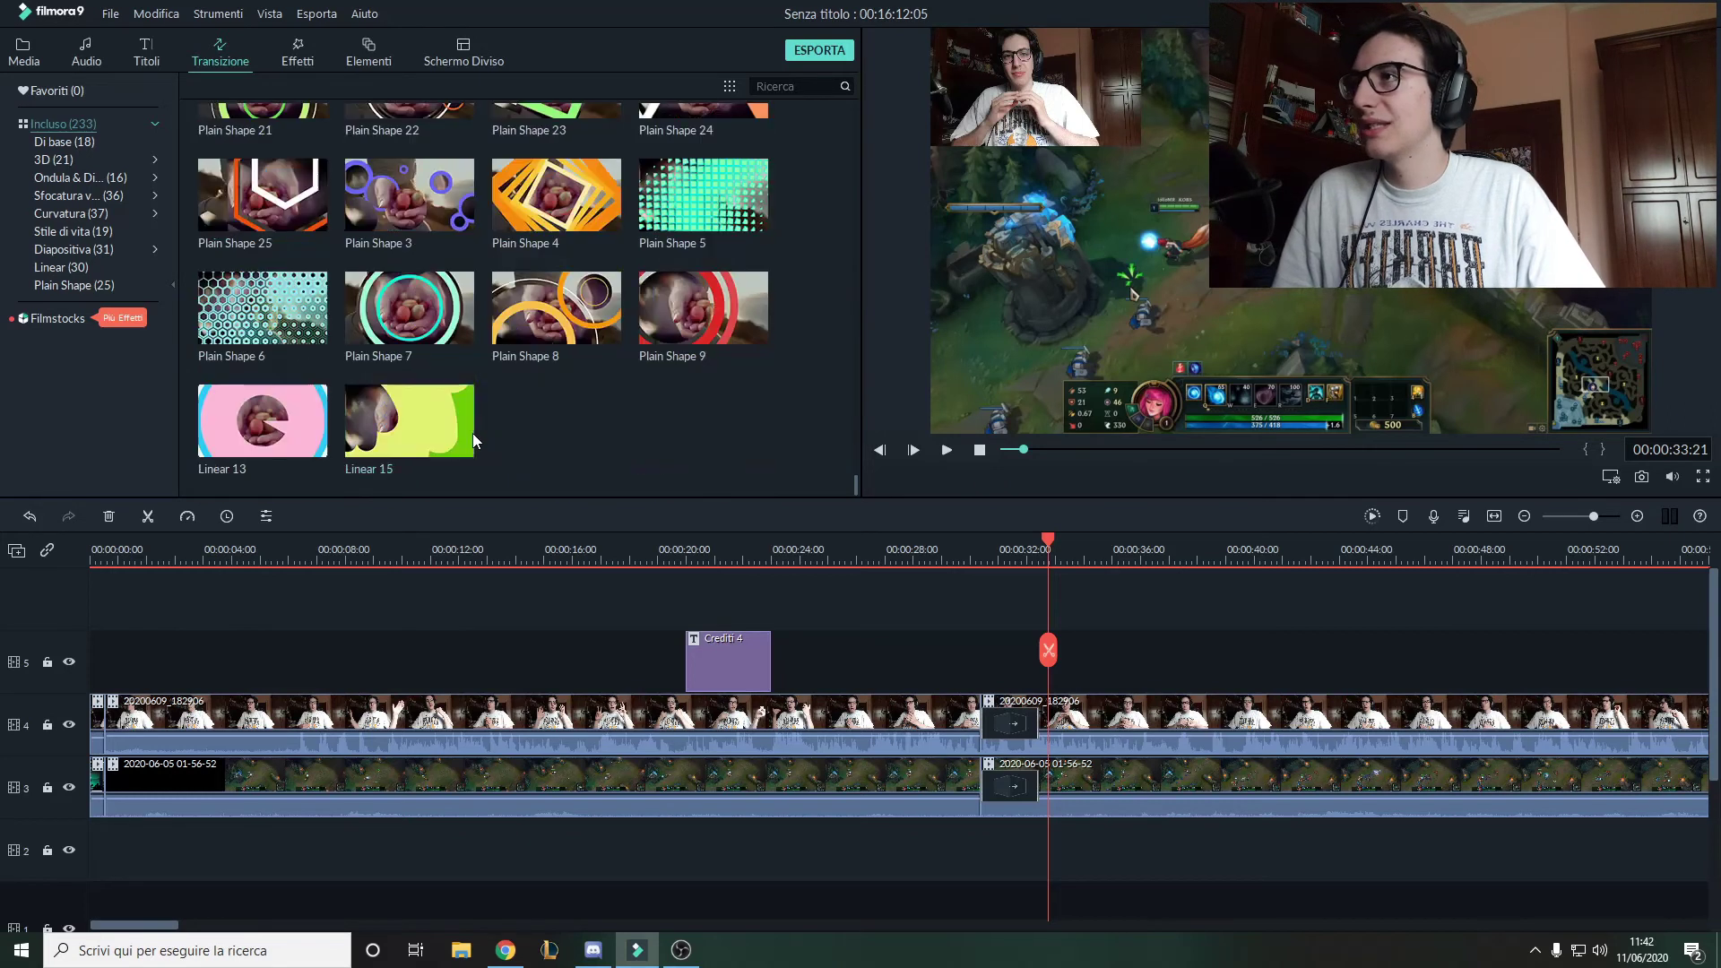
scroll(430, 408, up, 3)
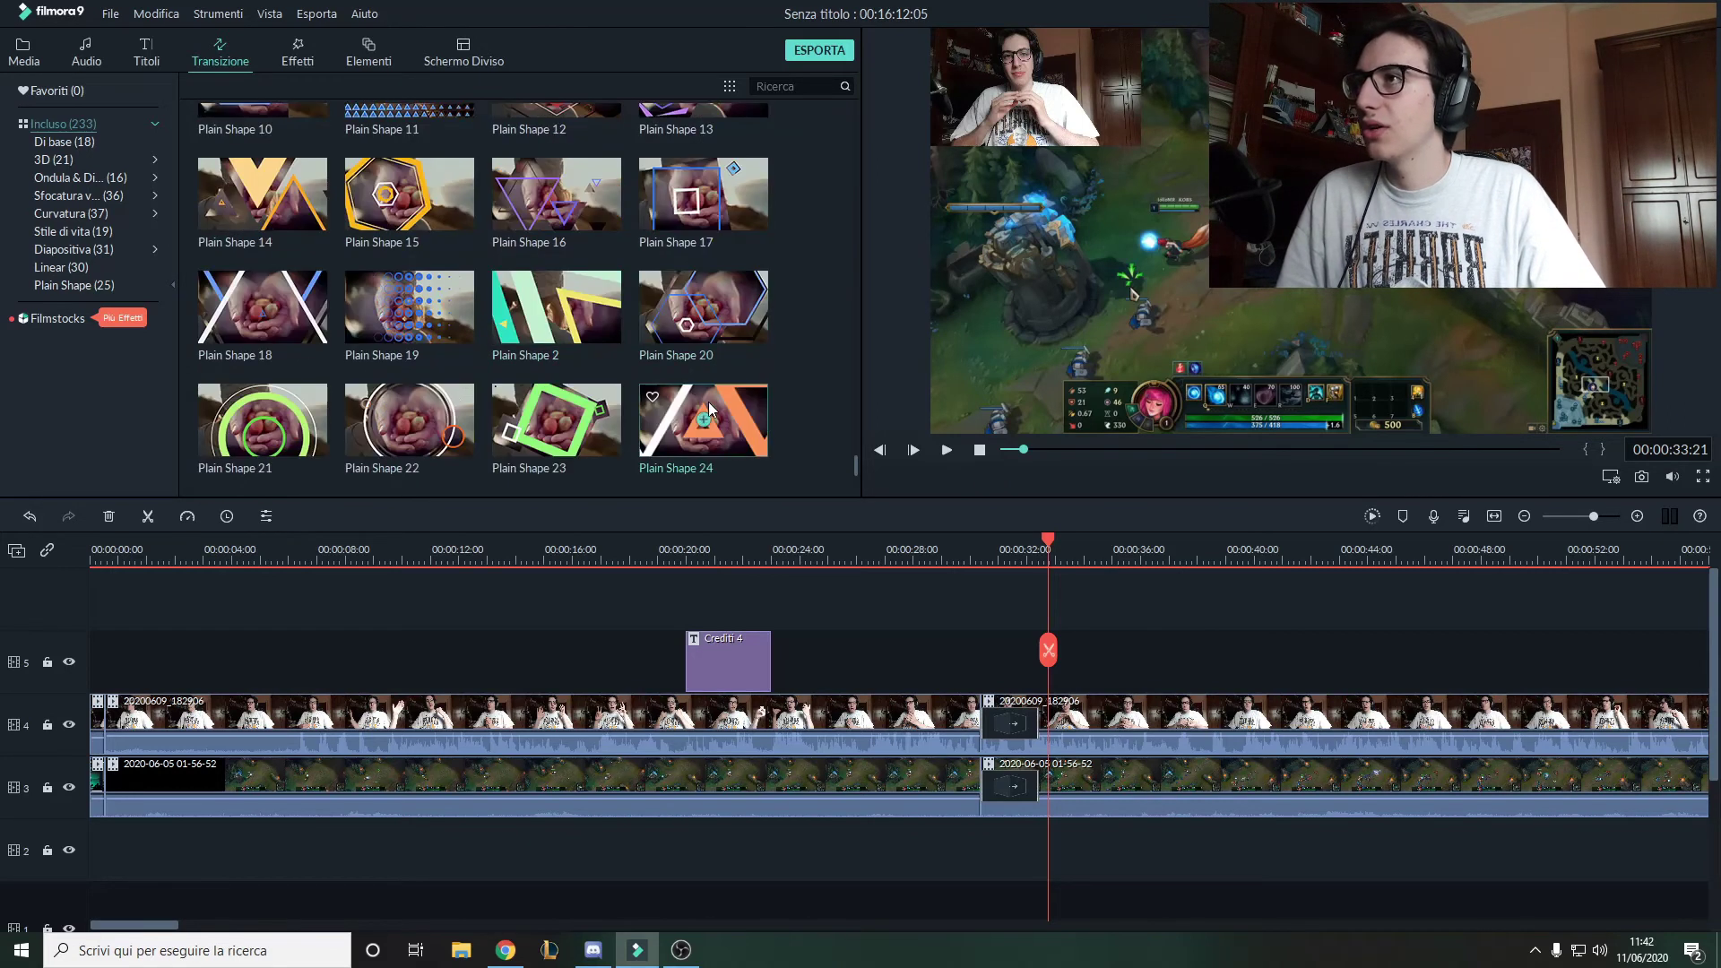
click(1166, 549)
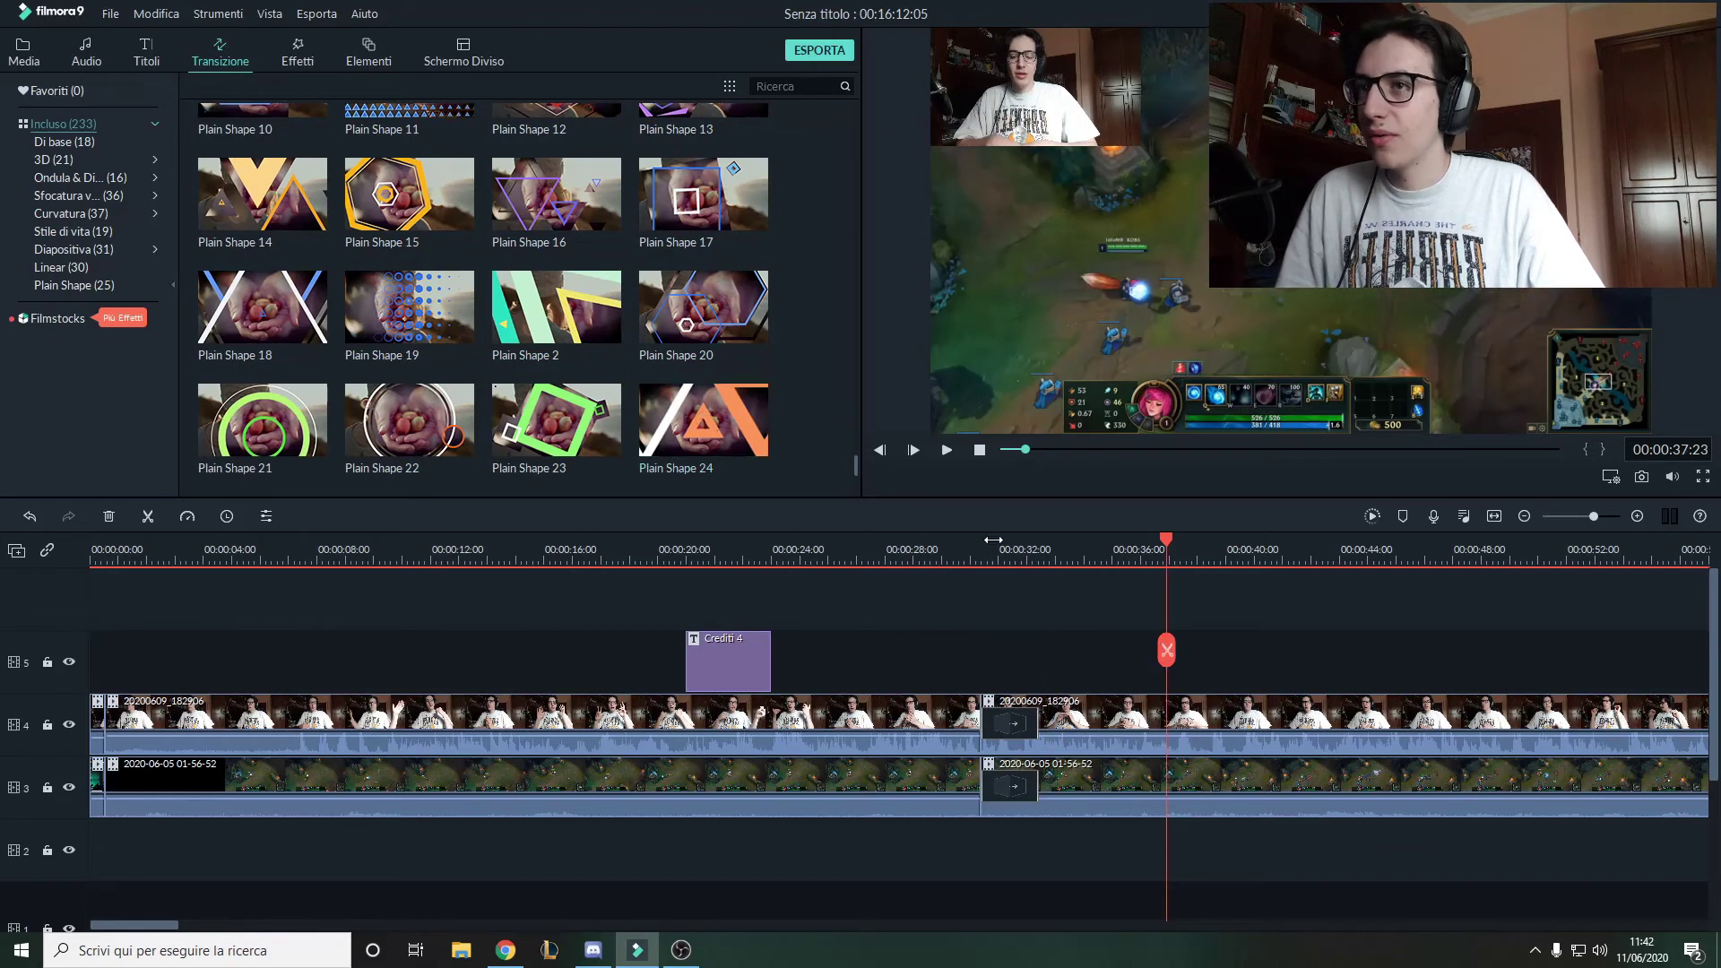
click(1166, 649)
Apply the Plain Shape 24 transition at the 00:00:37:23 cut on the webcam and gameplay tracks and preview it.
click(703, 423)
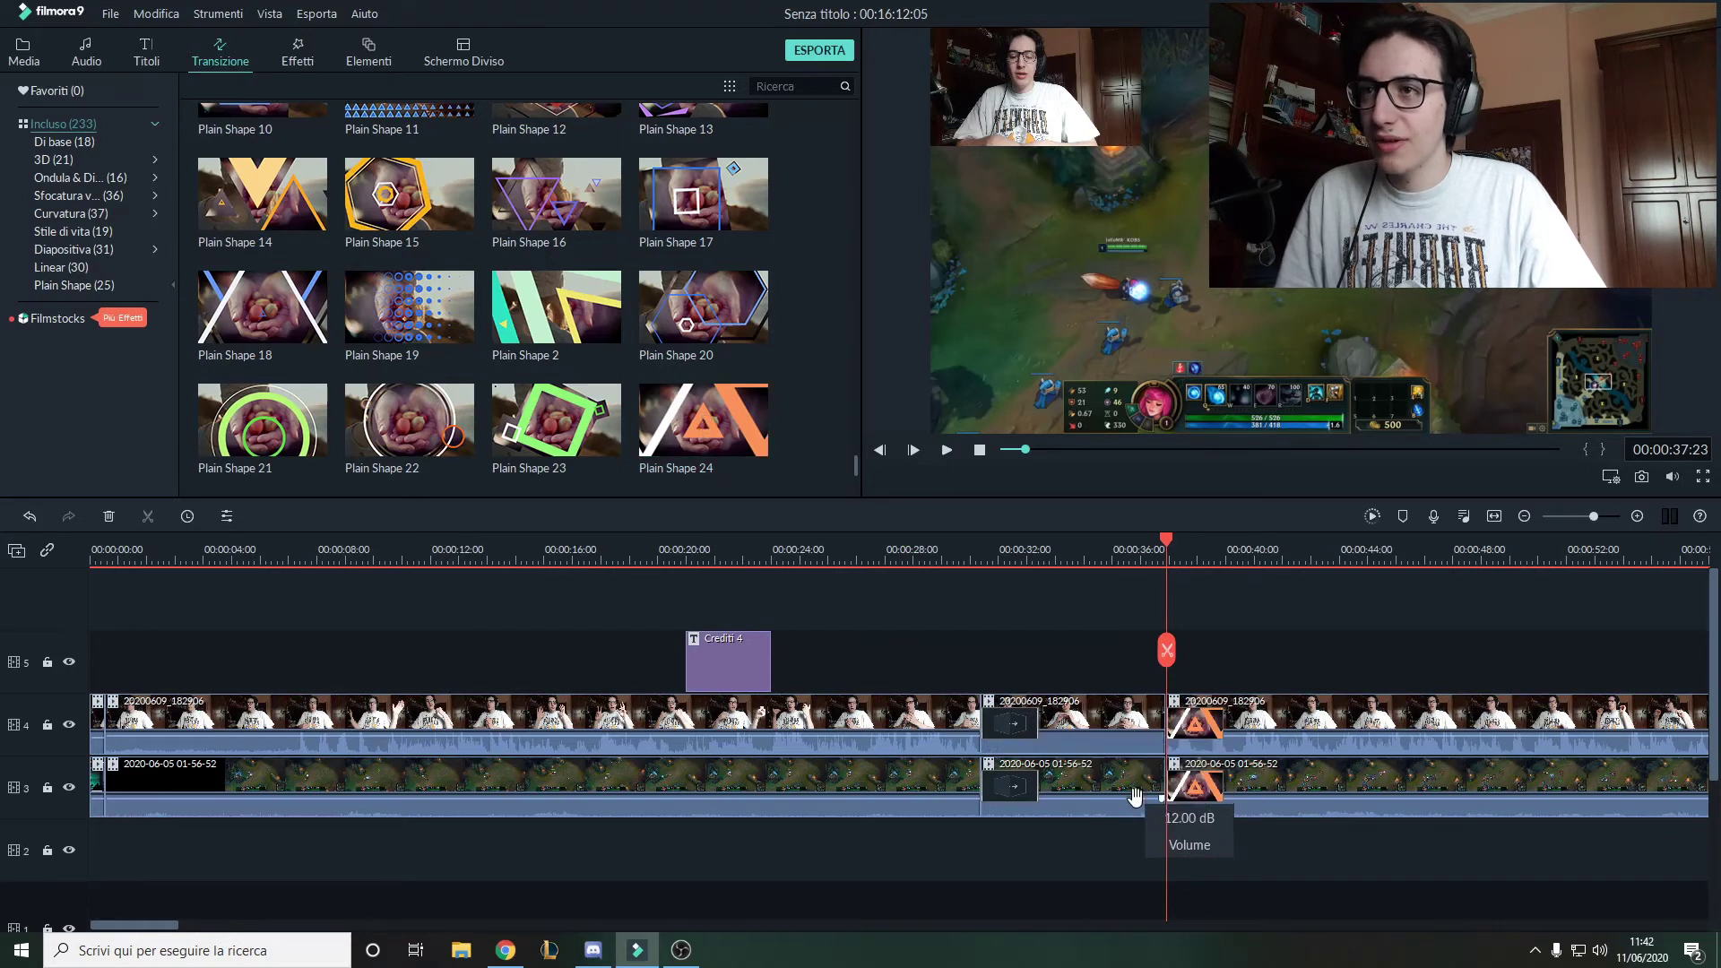
click(945, 450)
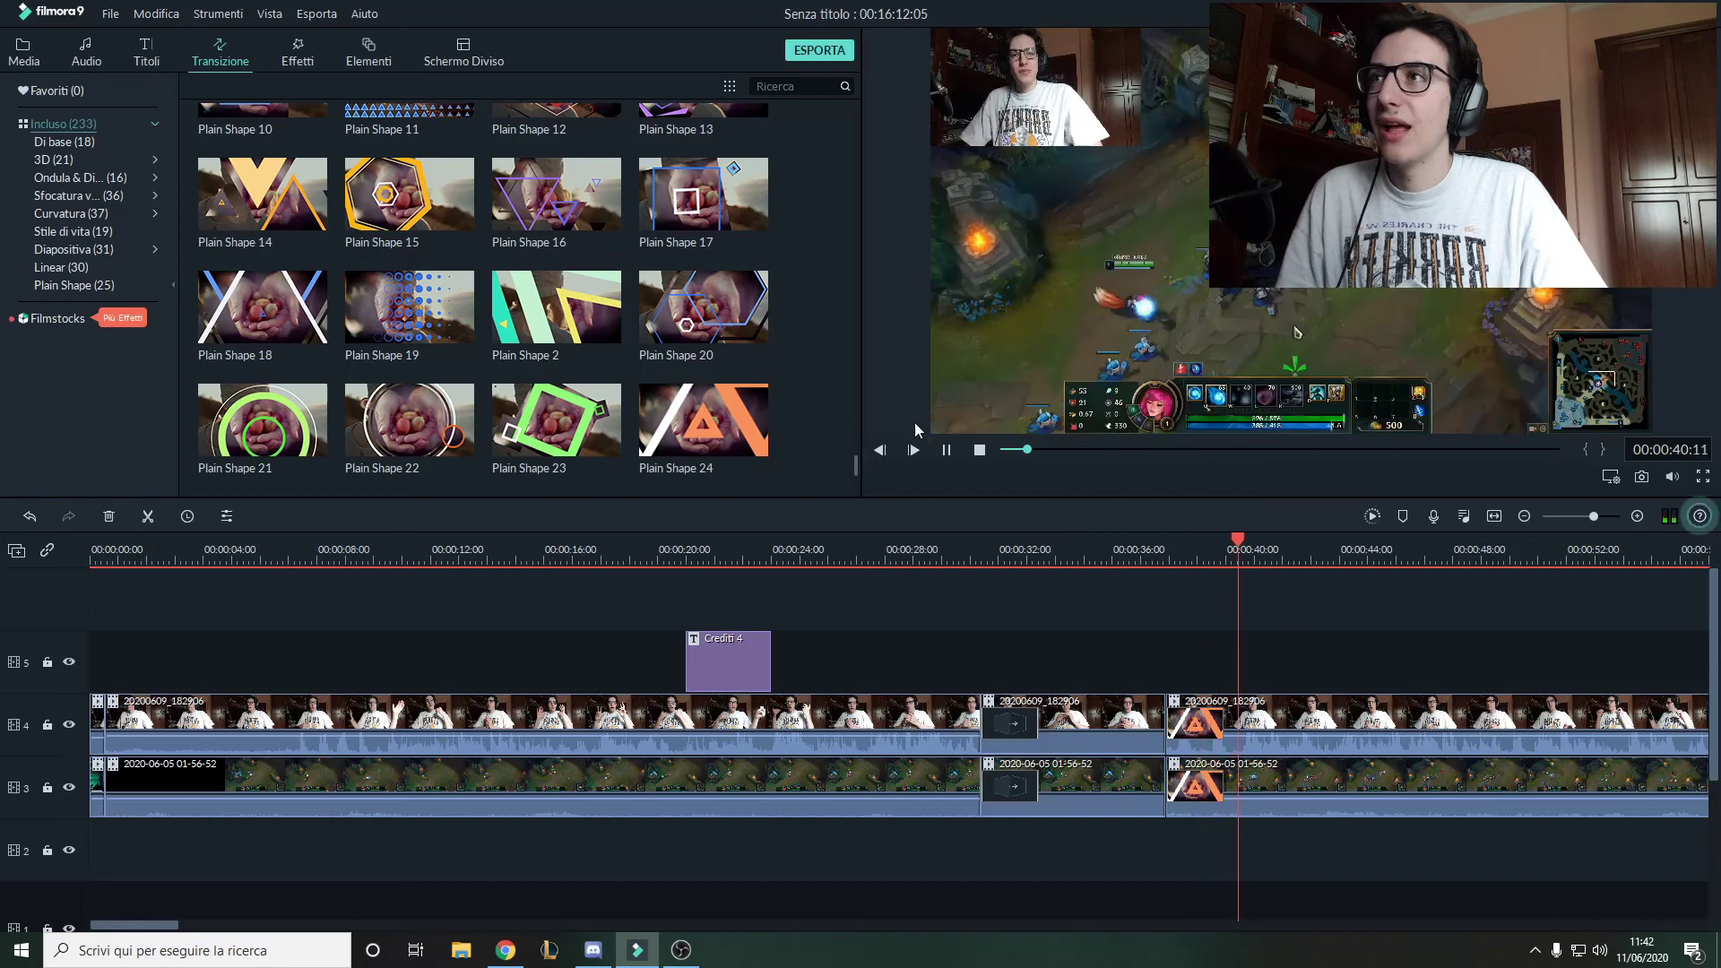
key(space)
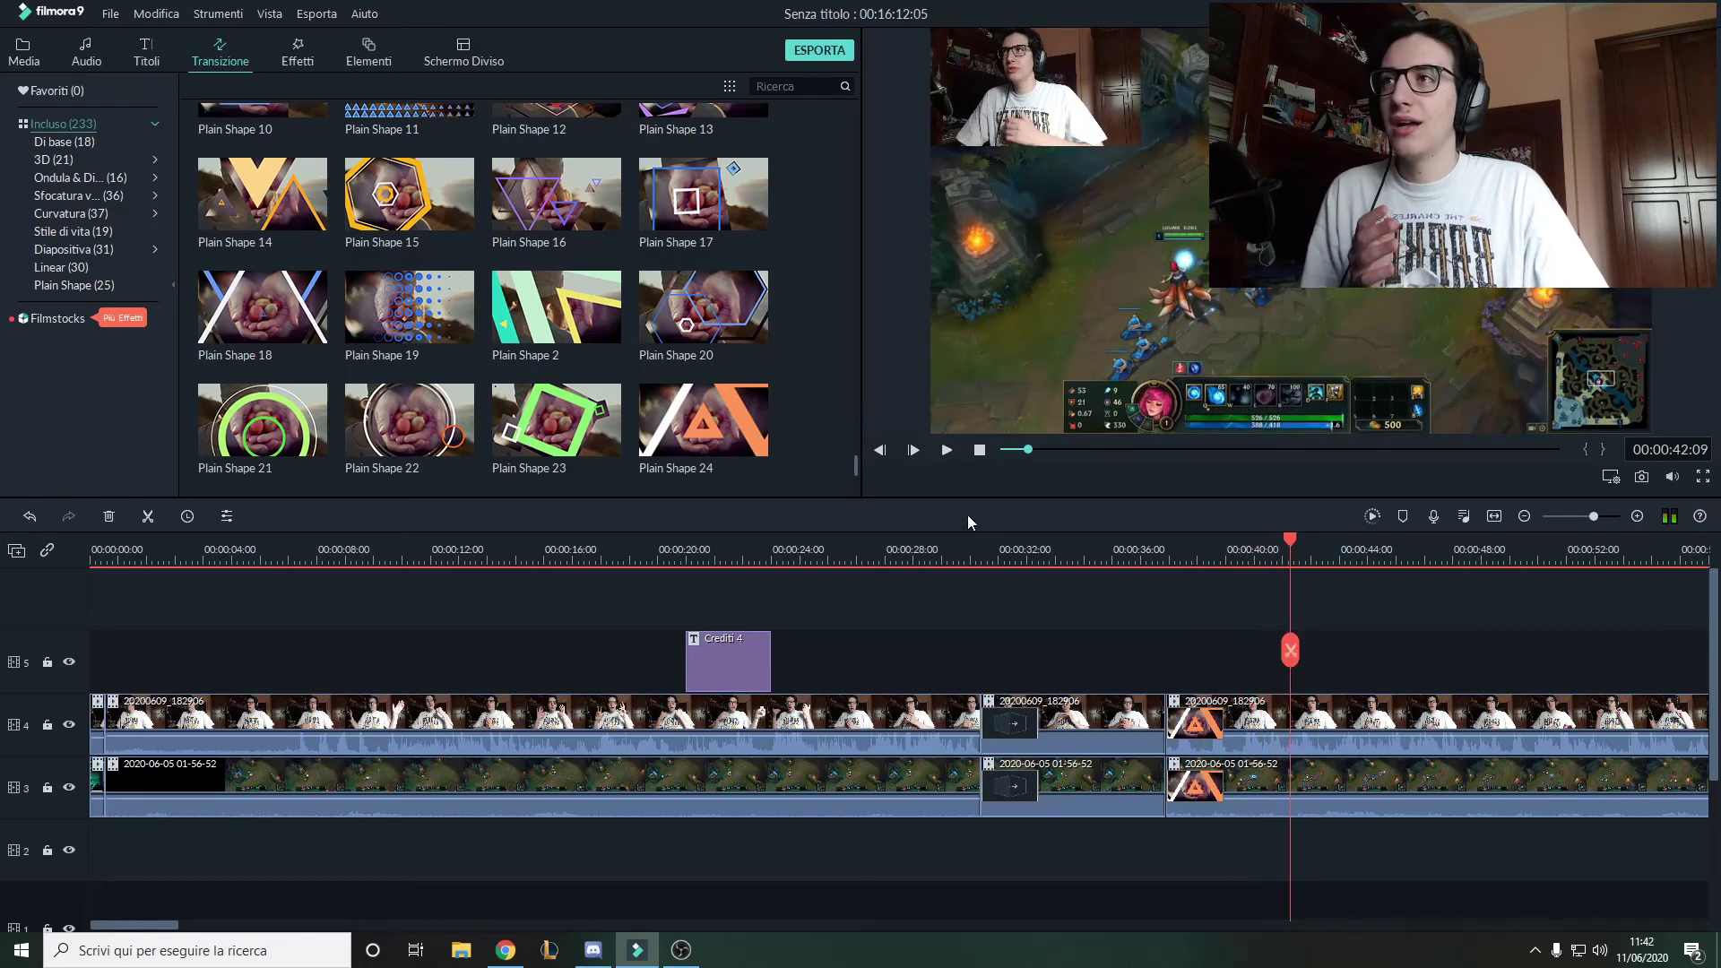
click(1386, 647)
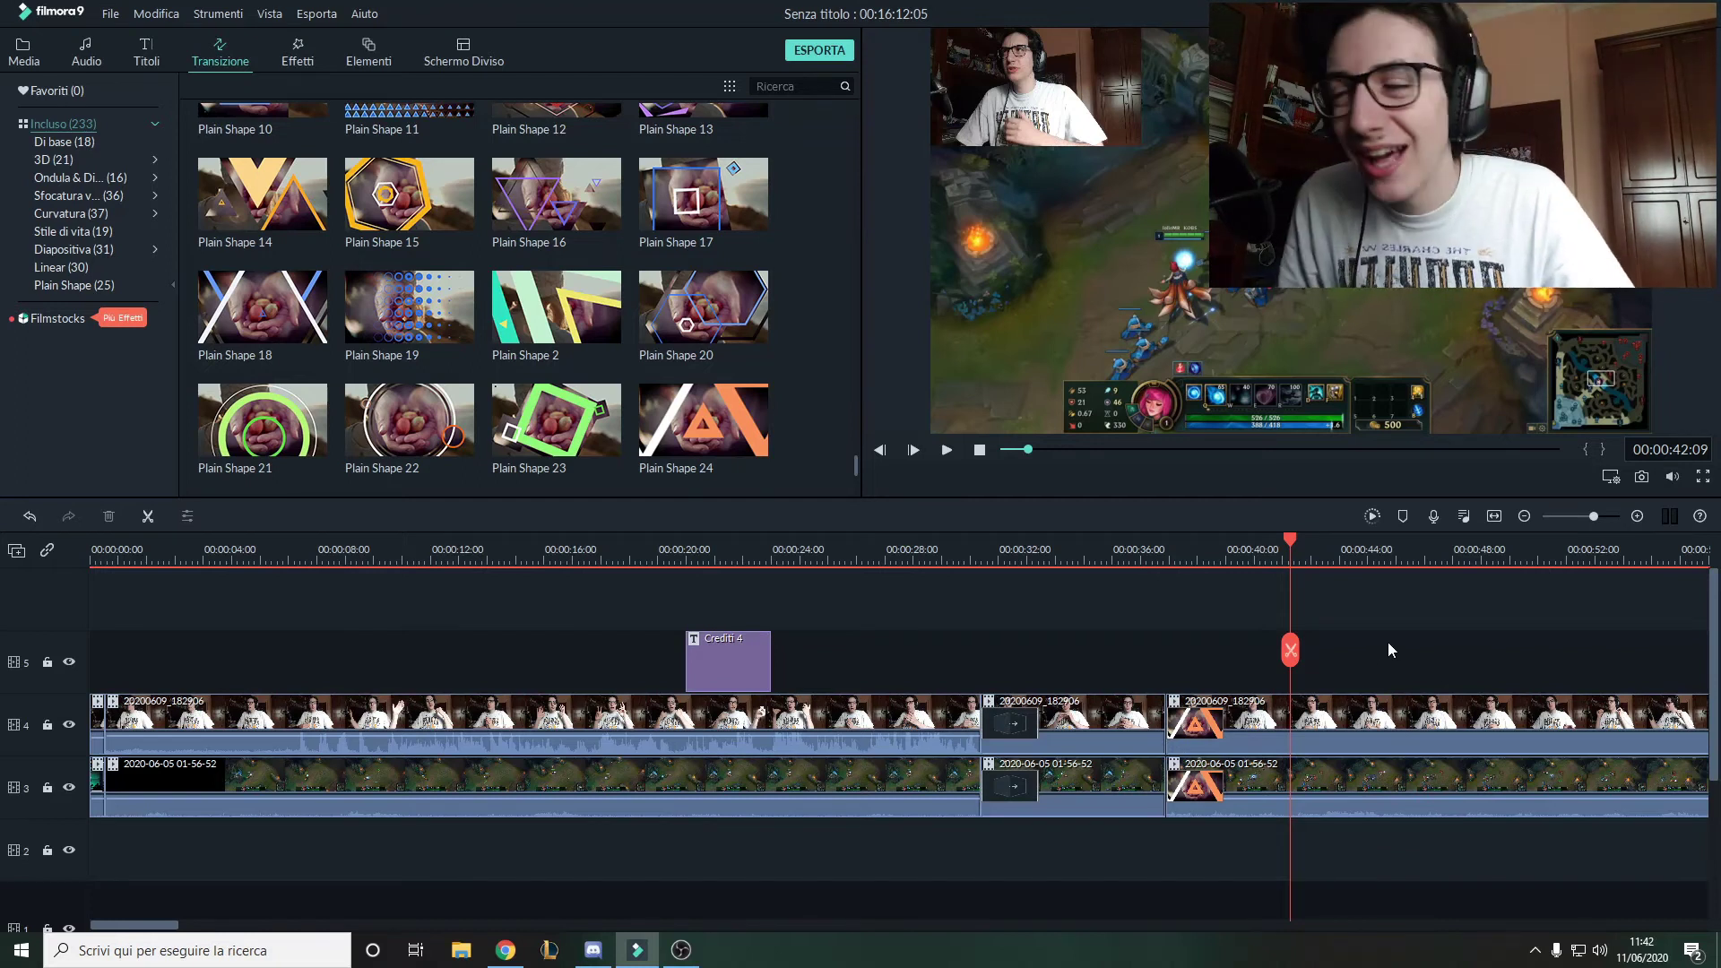
Add the Teal & Orange effect from the effects library to video track 5, starting at 00:00:42:09.
click(298, 52)
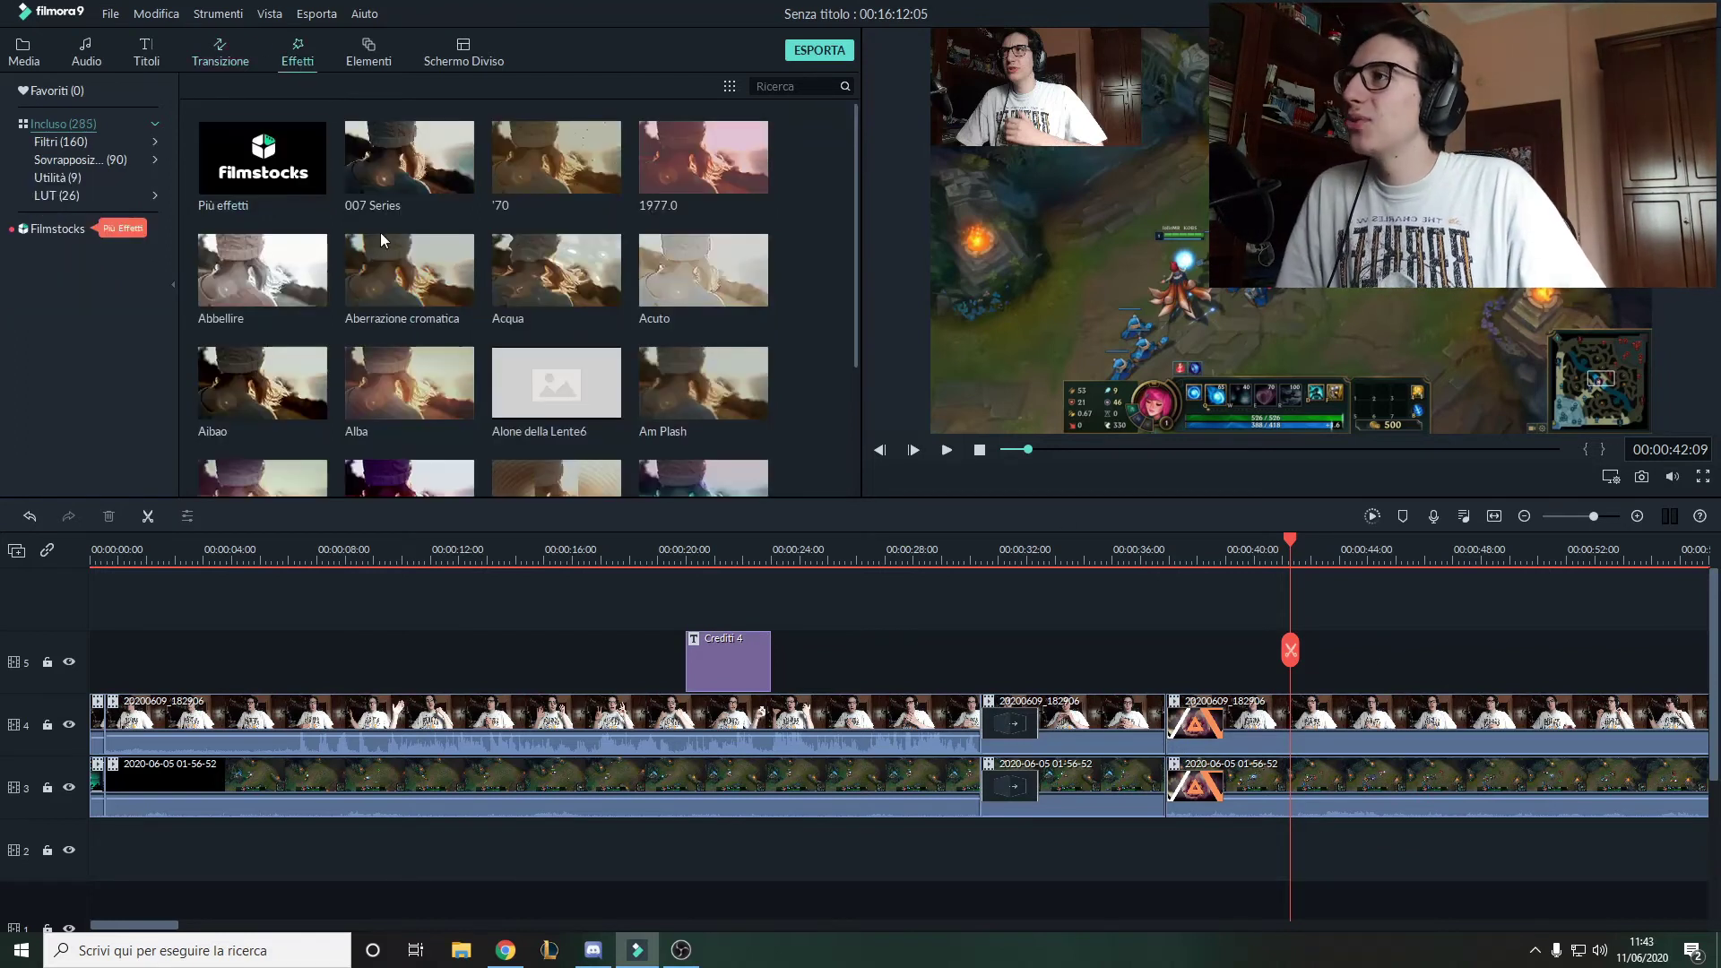
scroll(538, 254, down, 10)
scroll(778, 387, down, 2)
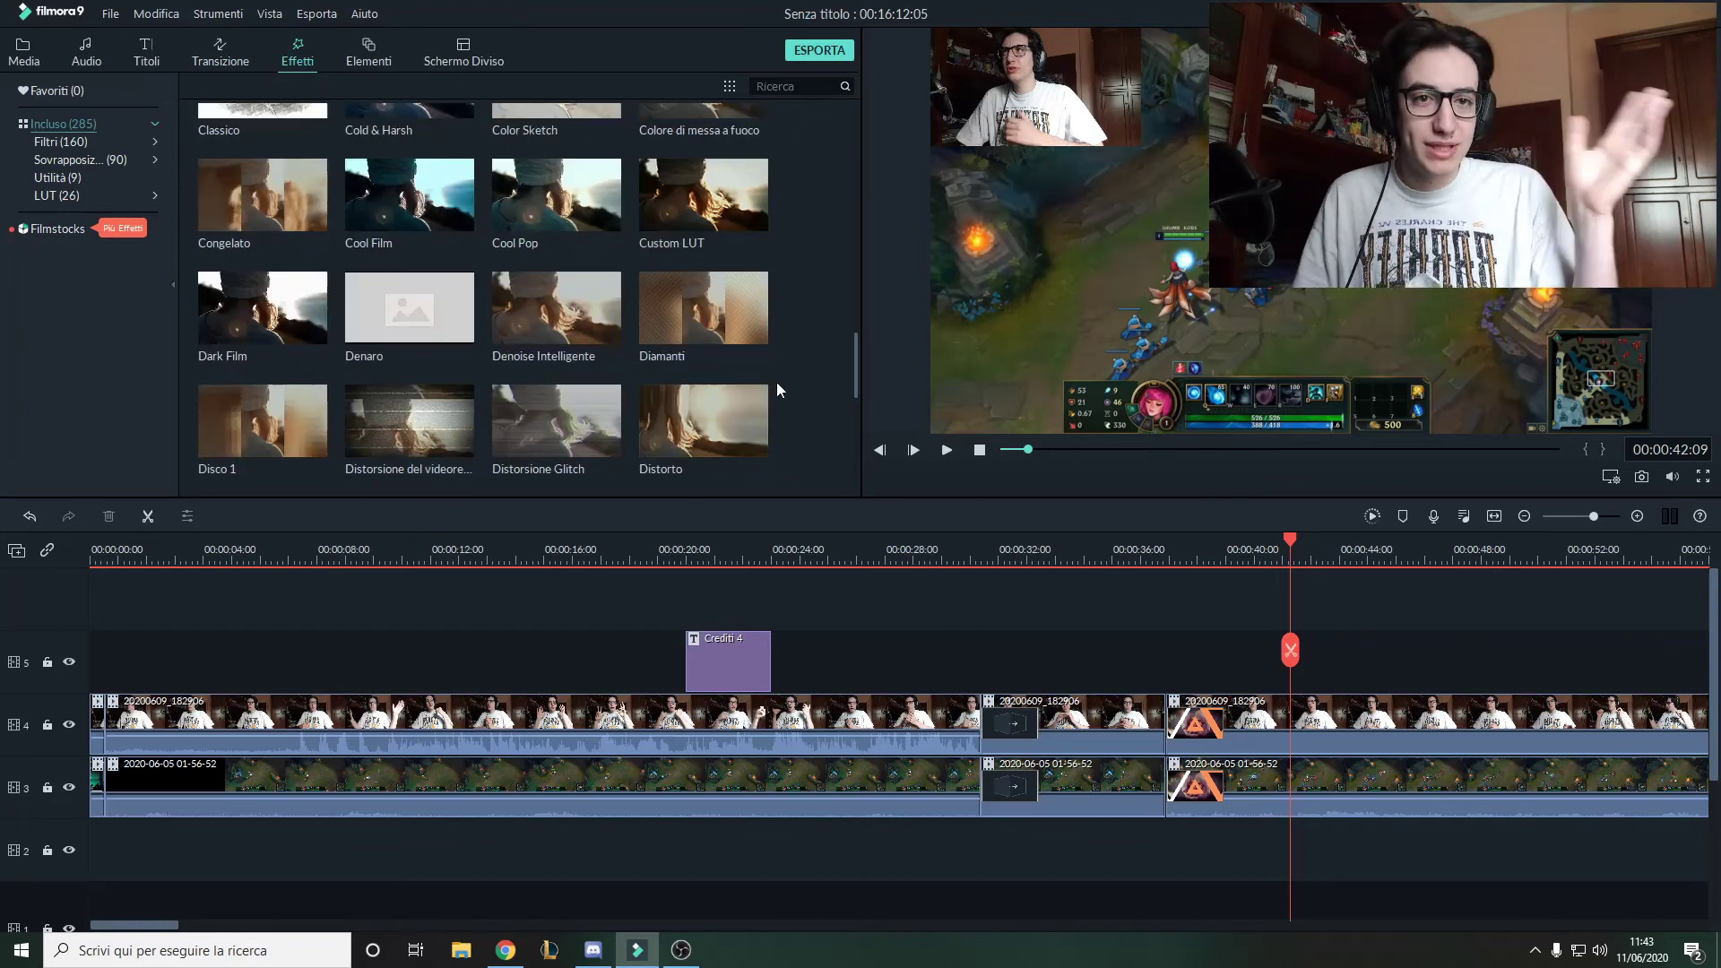
scroll(735, 373, down, 10)
scroll(520, 387, down, 12)
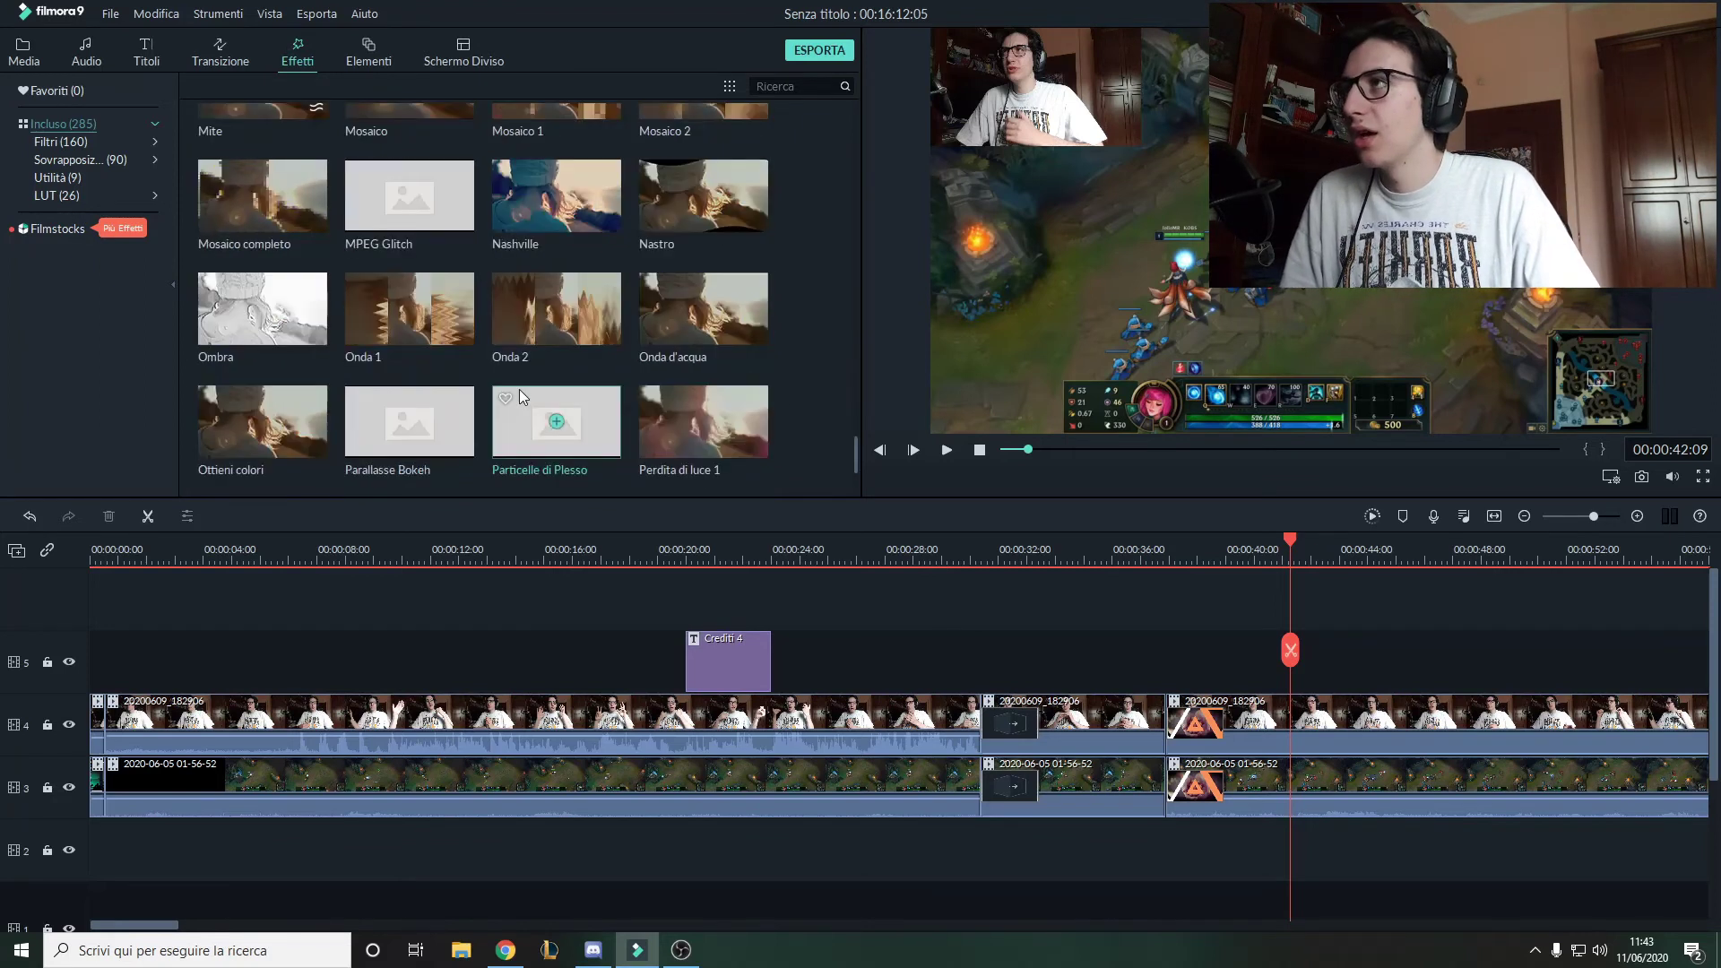
drag(695, 314, 1362, 656)
Play back the section with the Teal & Orange effect and look over the timeline tracks down to audio track 2.
click(1279, 539)
click(946, 450)
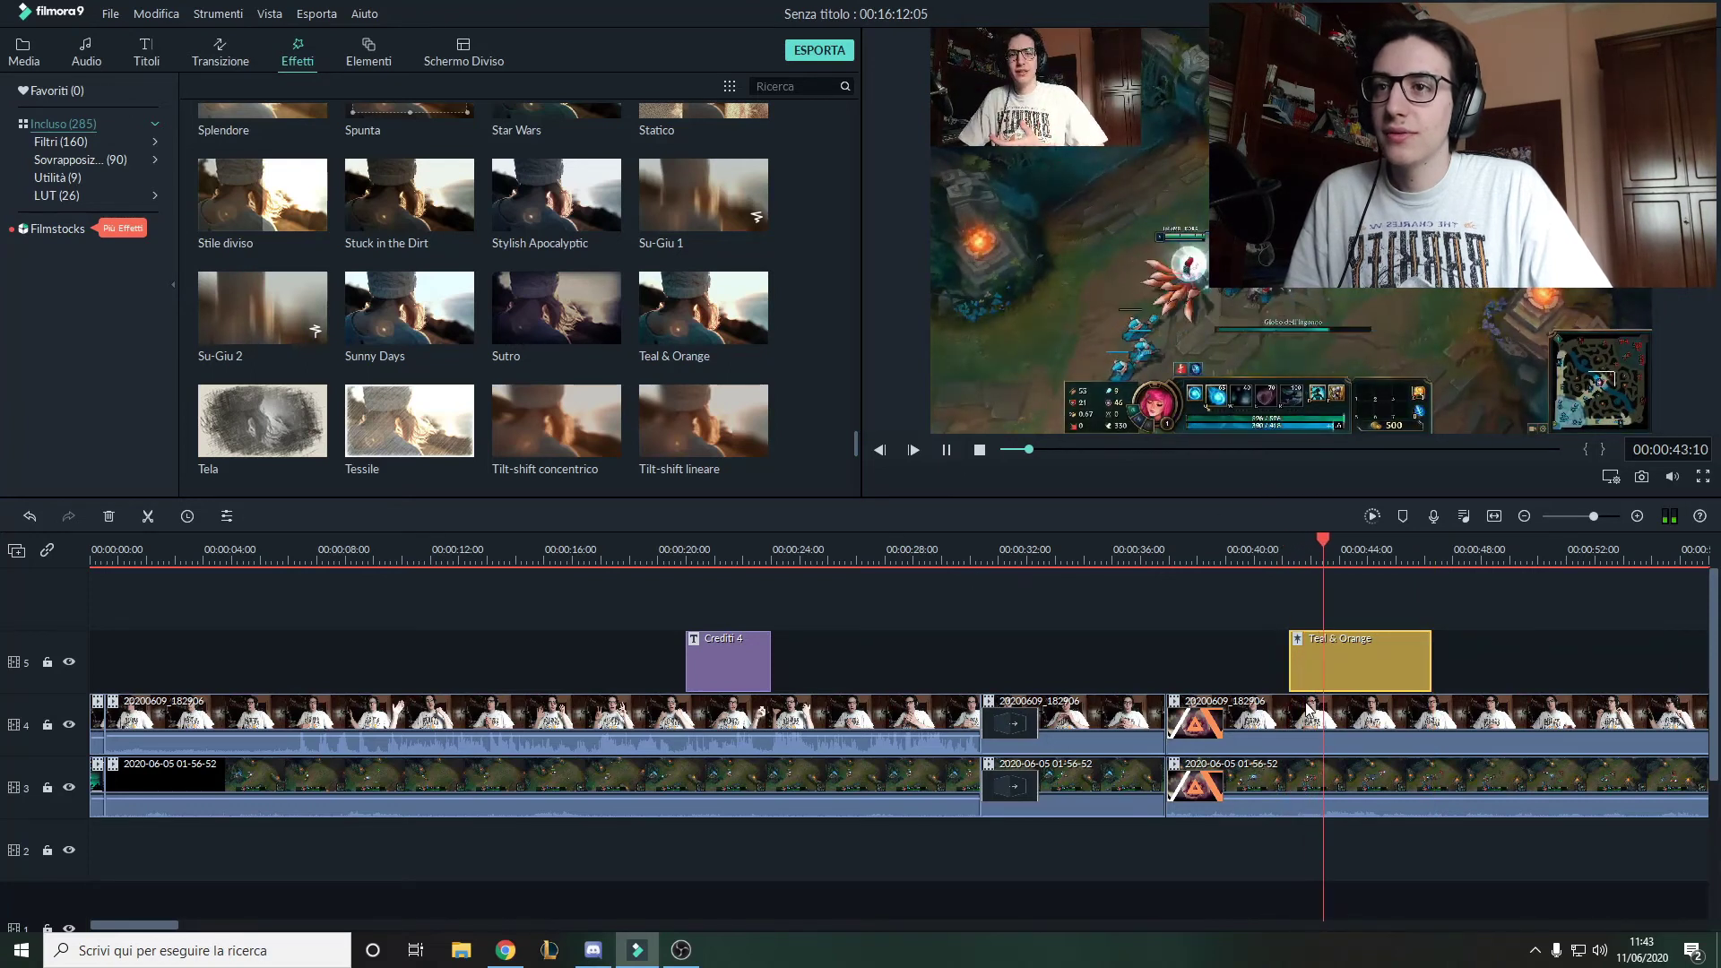
scroll(1276, 718, down, 2)
scroll(1292, 836, up, 2)
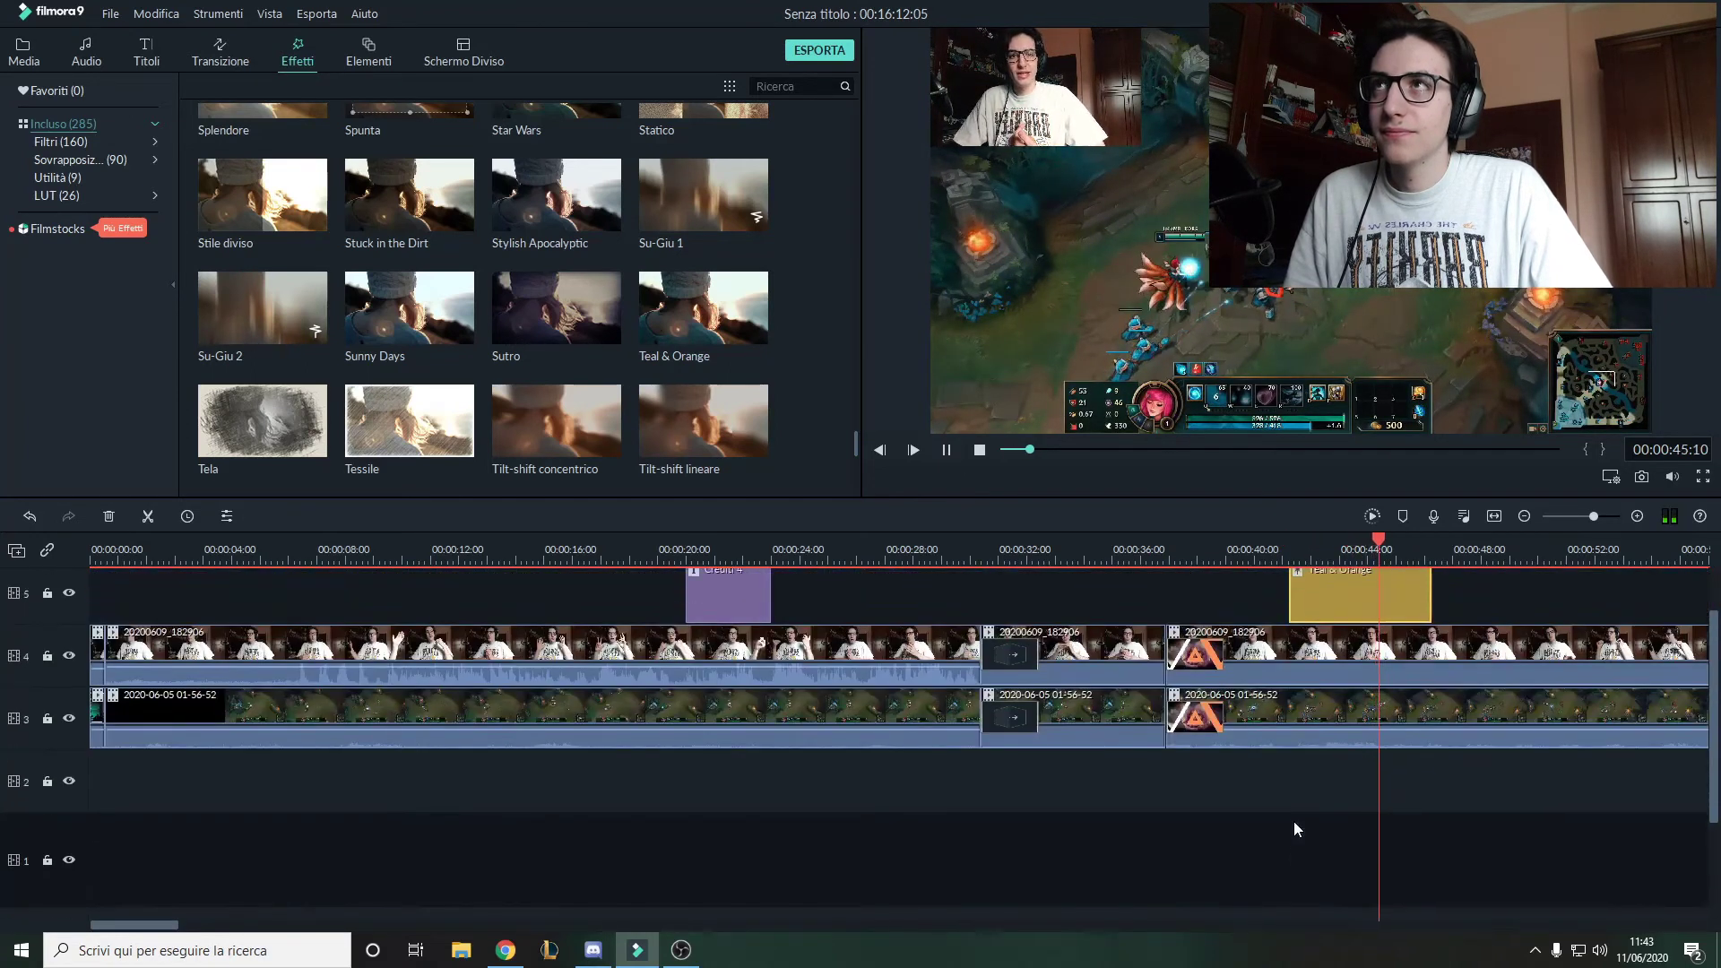
click(946, 450)
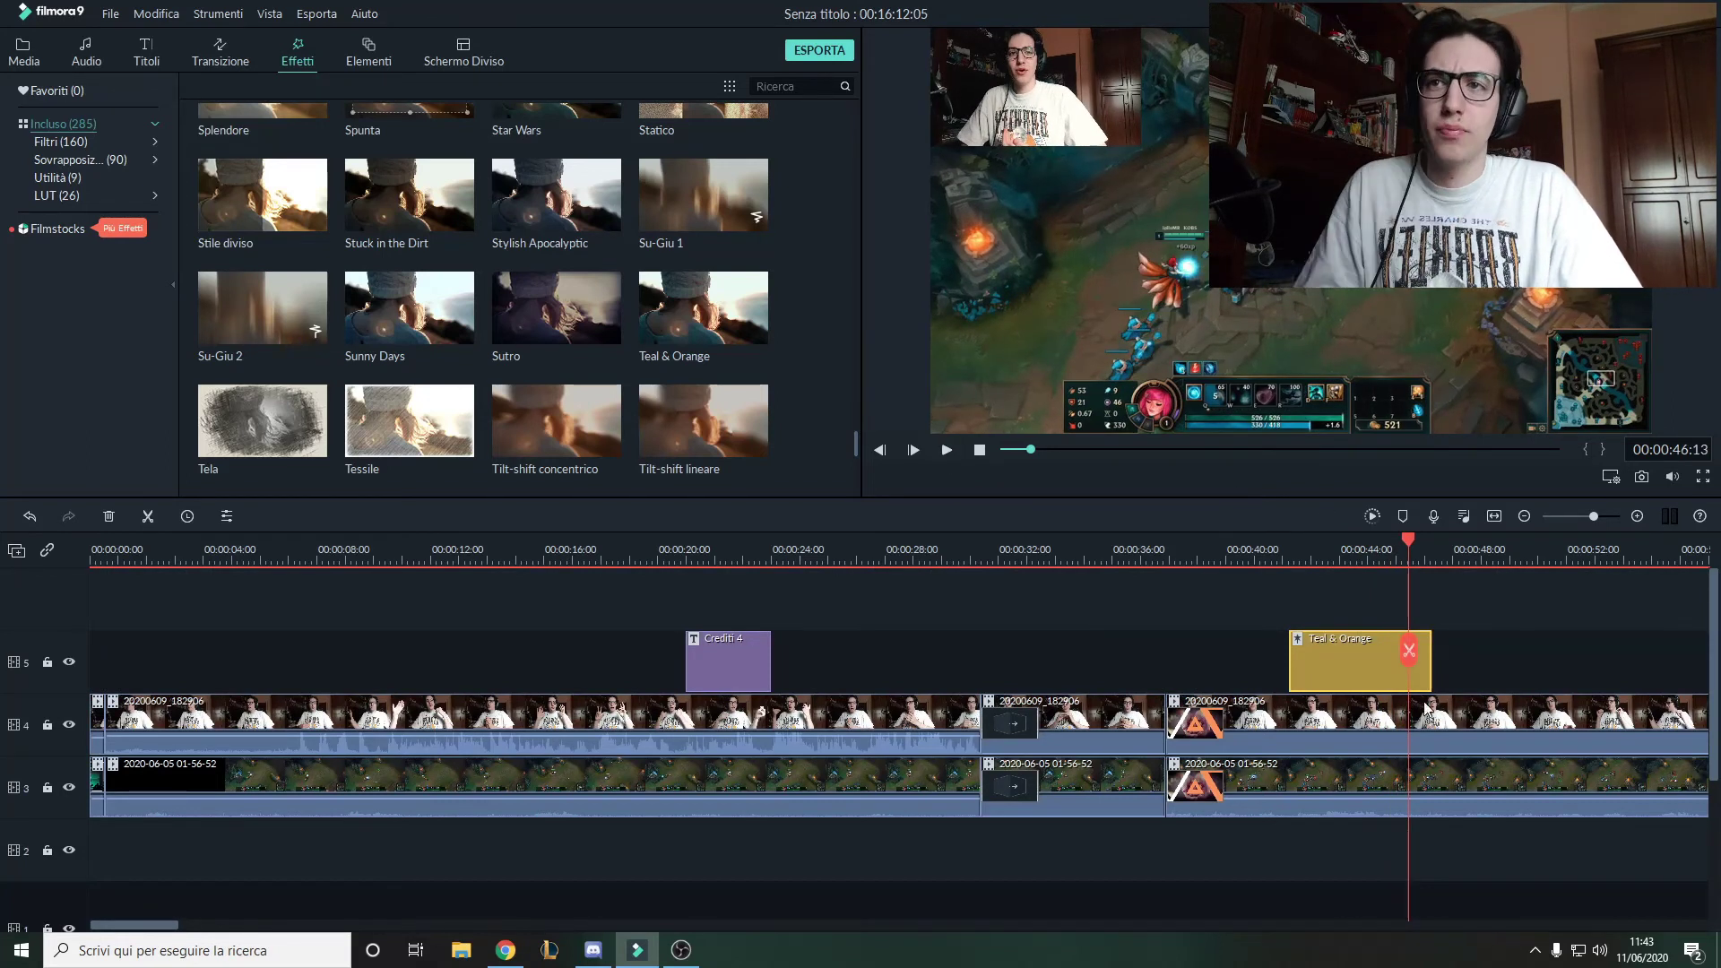
click(1281, 594)
click(947, 450)
click(946, 450)
scroll(857, 708, down, 4)
scroll(858, 708, down, 5)
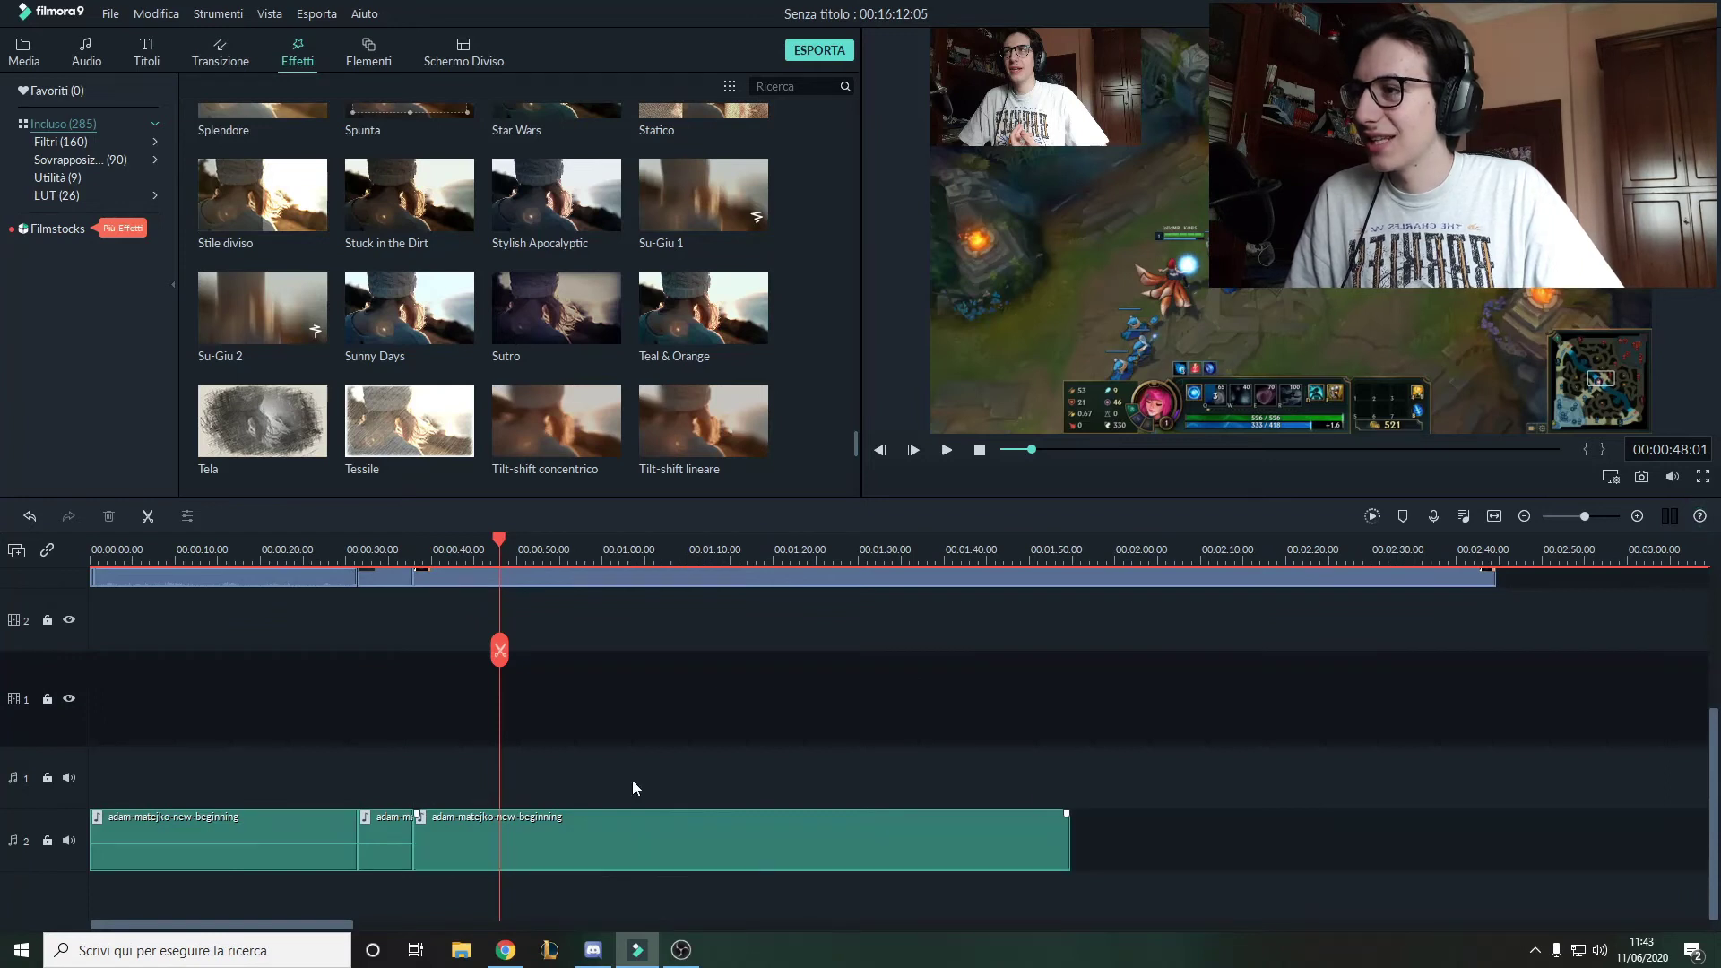
scroll(632, 780, up, 5)
click(946, 450)
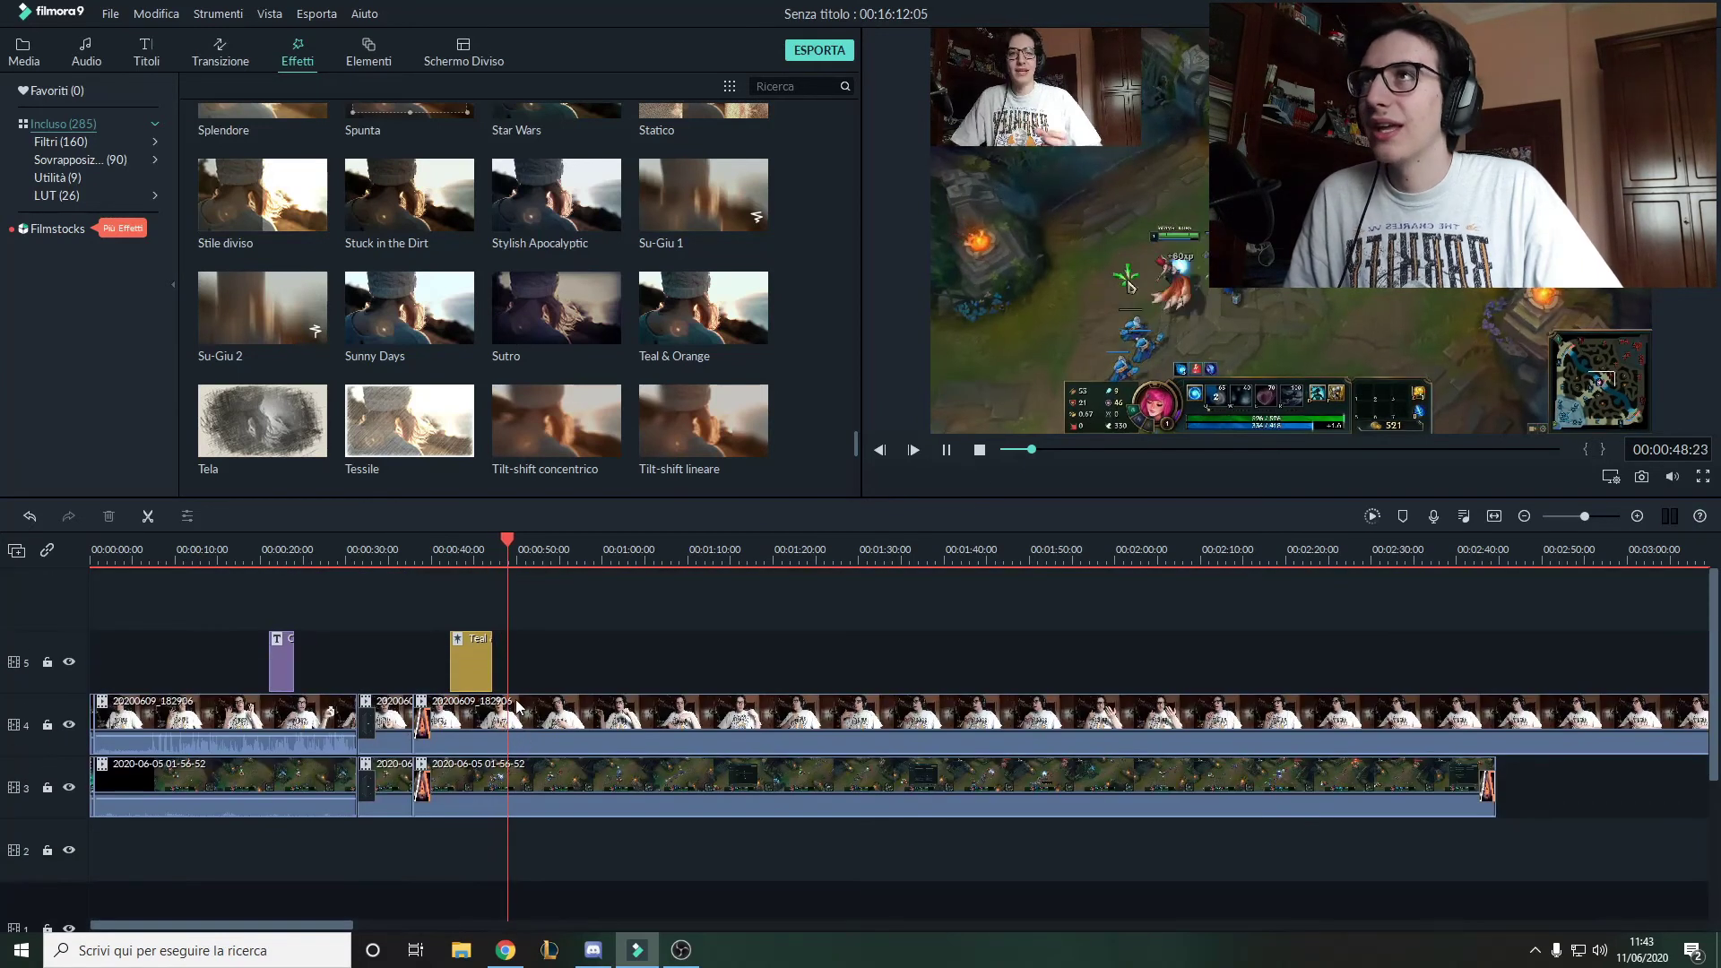
Add the Tessile effect to video track 5 at about 00:00:50, after the Teal & Orange effect, and preview it.
click(445, 554)
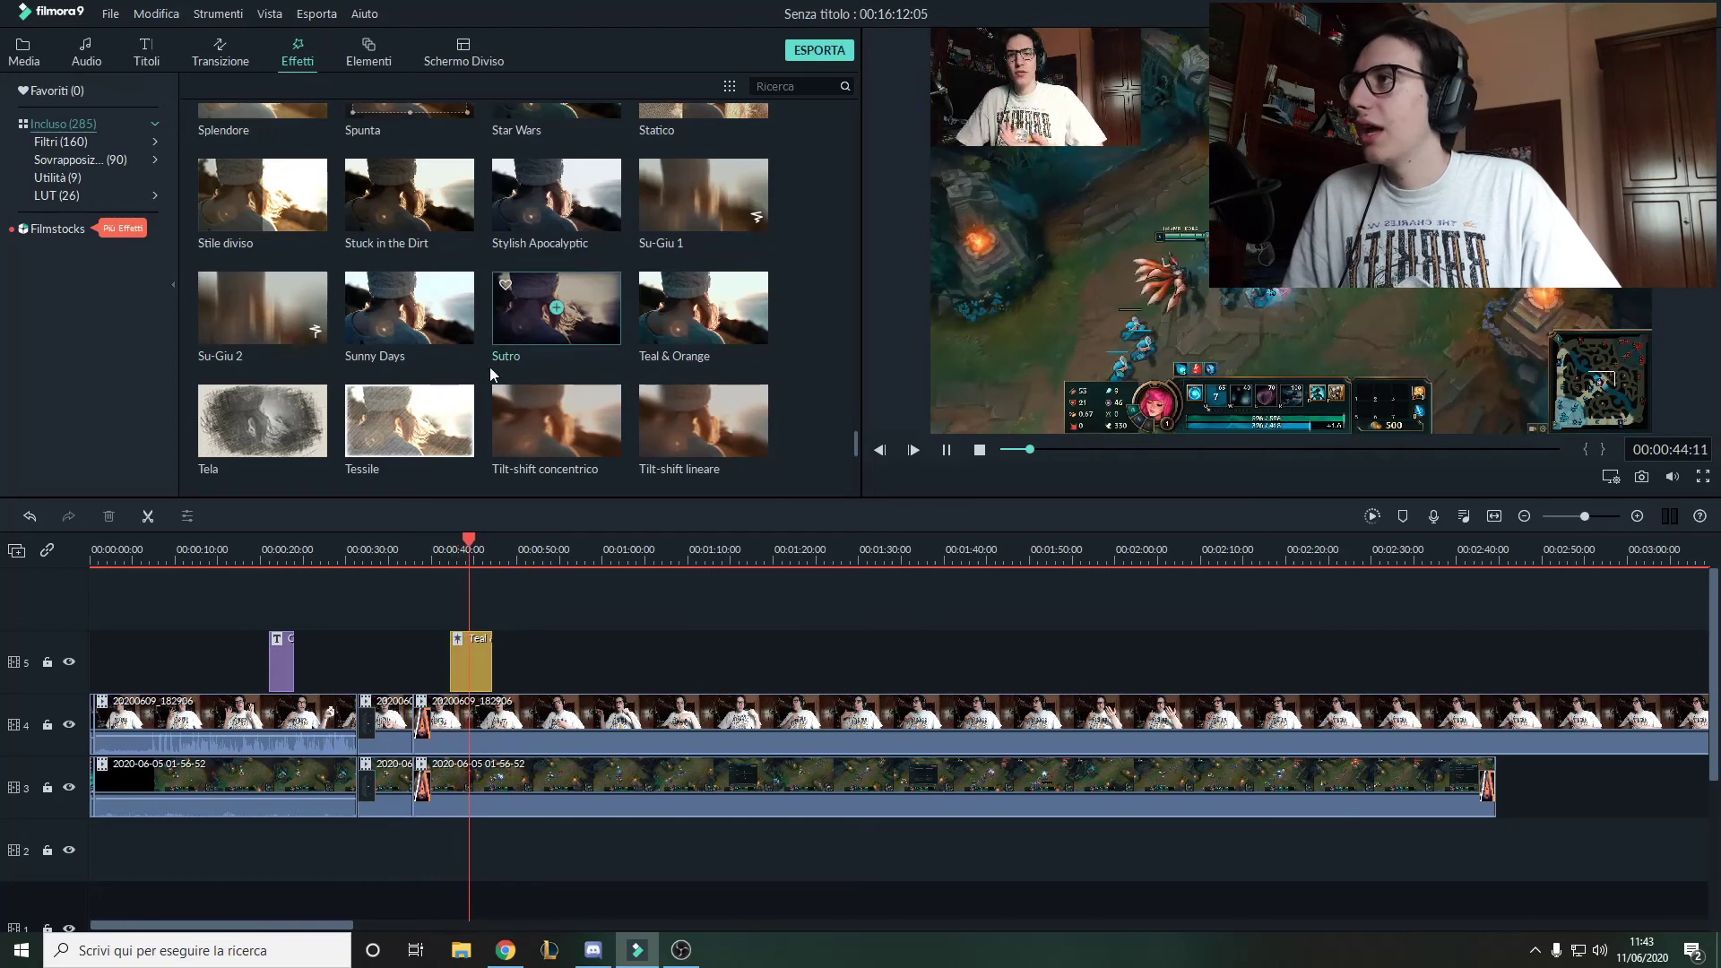
mouse_move(407, 436)
mouse_down()
mouse_move(496, 901)
mouse_move(556, 664)
mouse_move(587, 645)
mouse_up()
click(946, 451)
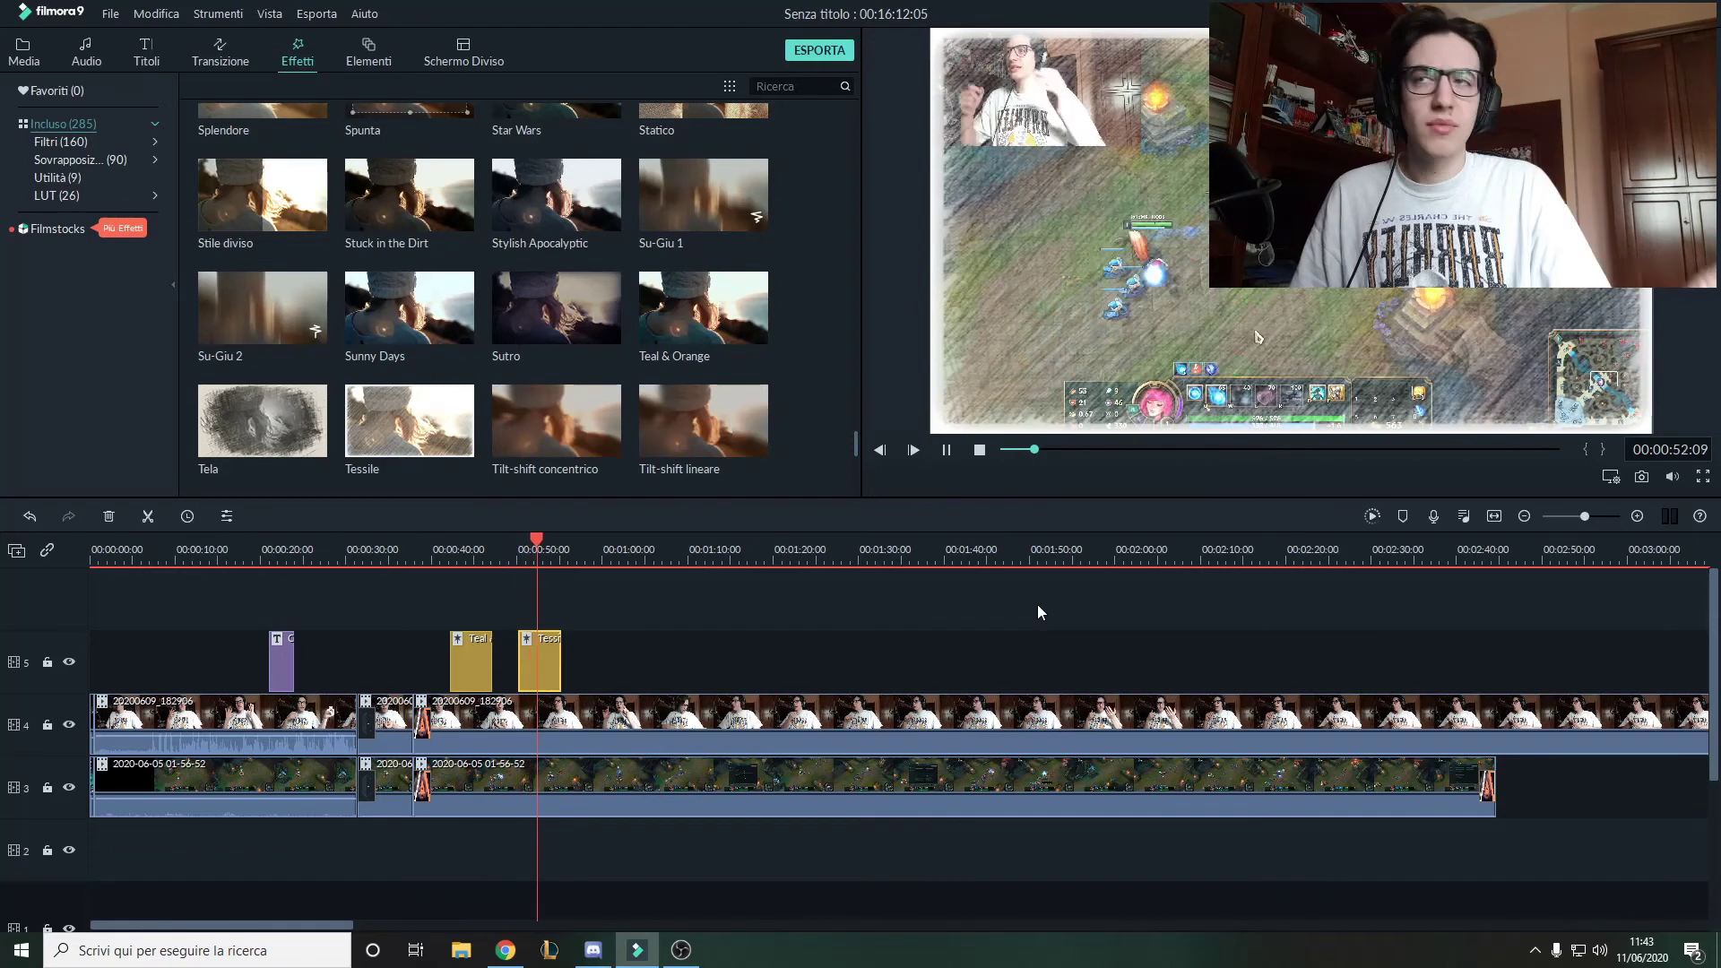
click(947, 448)
Browse the included elements library, examining the tutorial arrows, web icons, emoji, travel and badge elements.
click(369, 54)
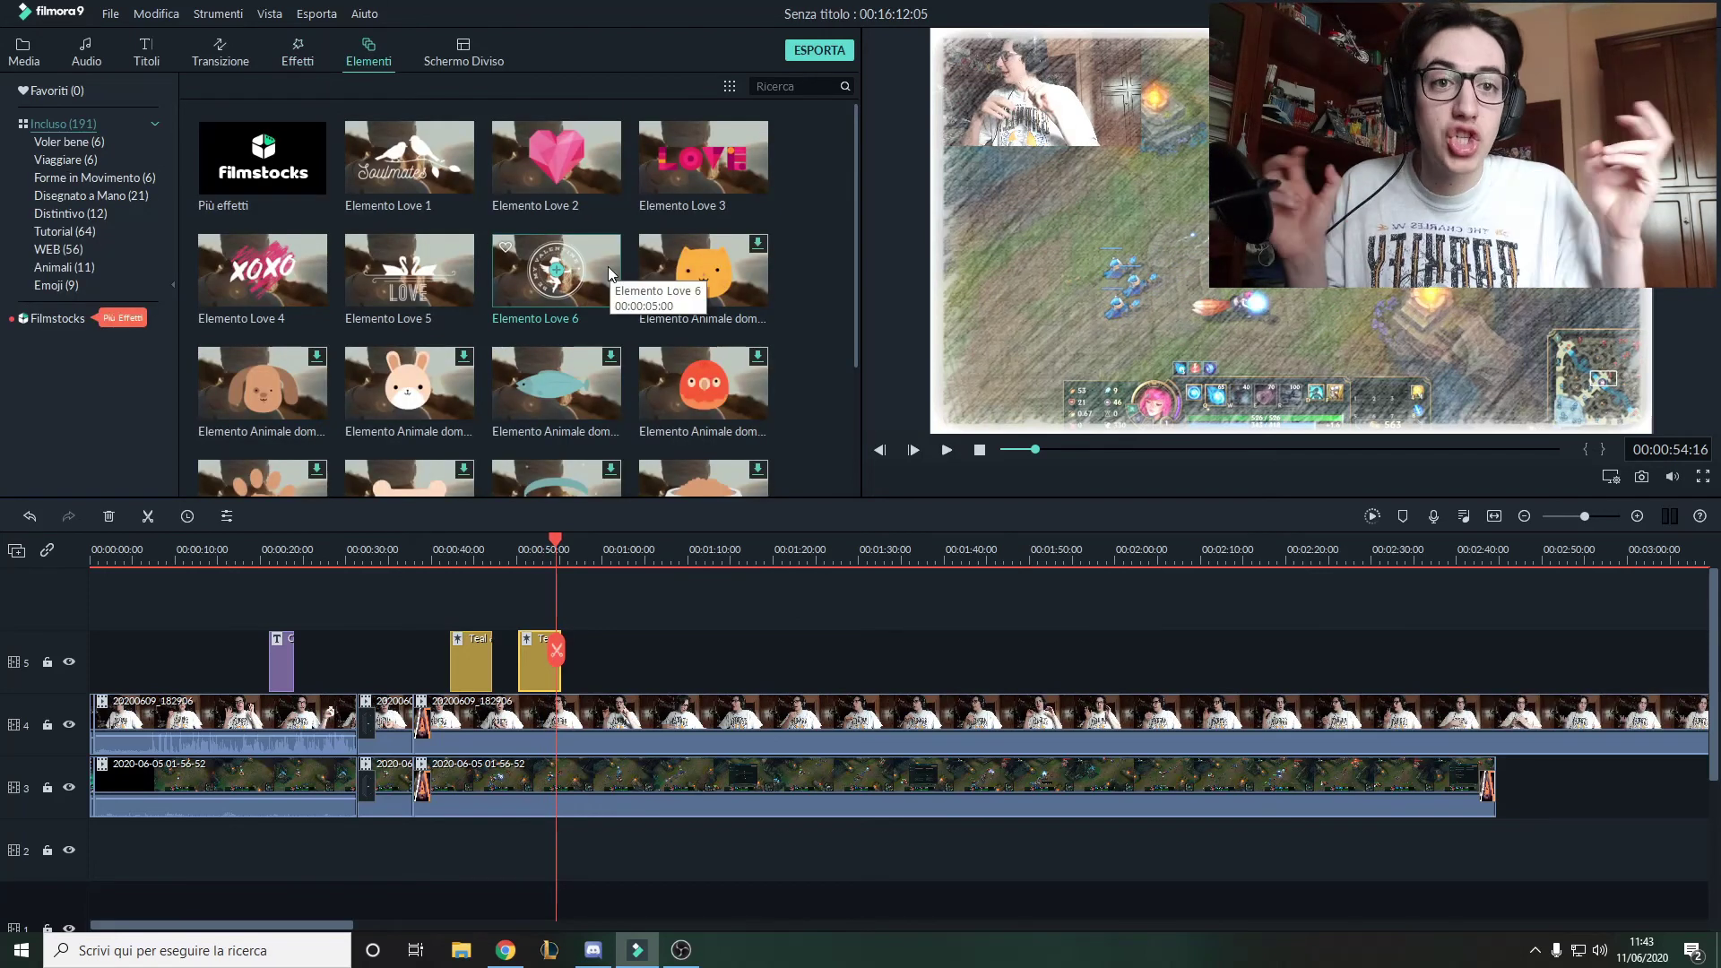
scroll(608, 266, down, 20)
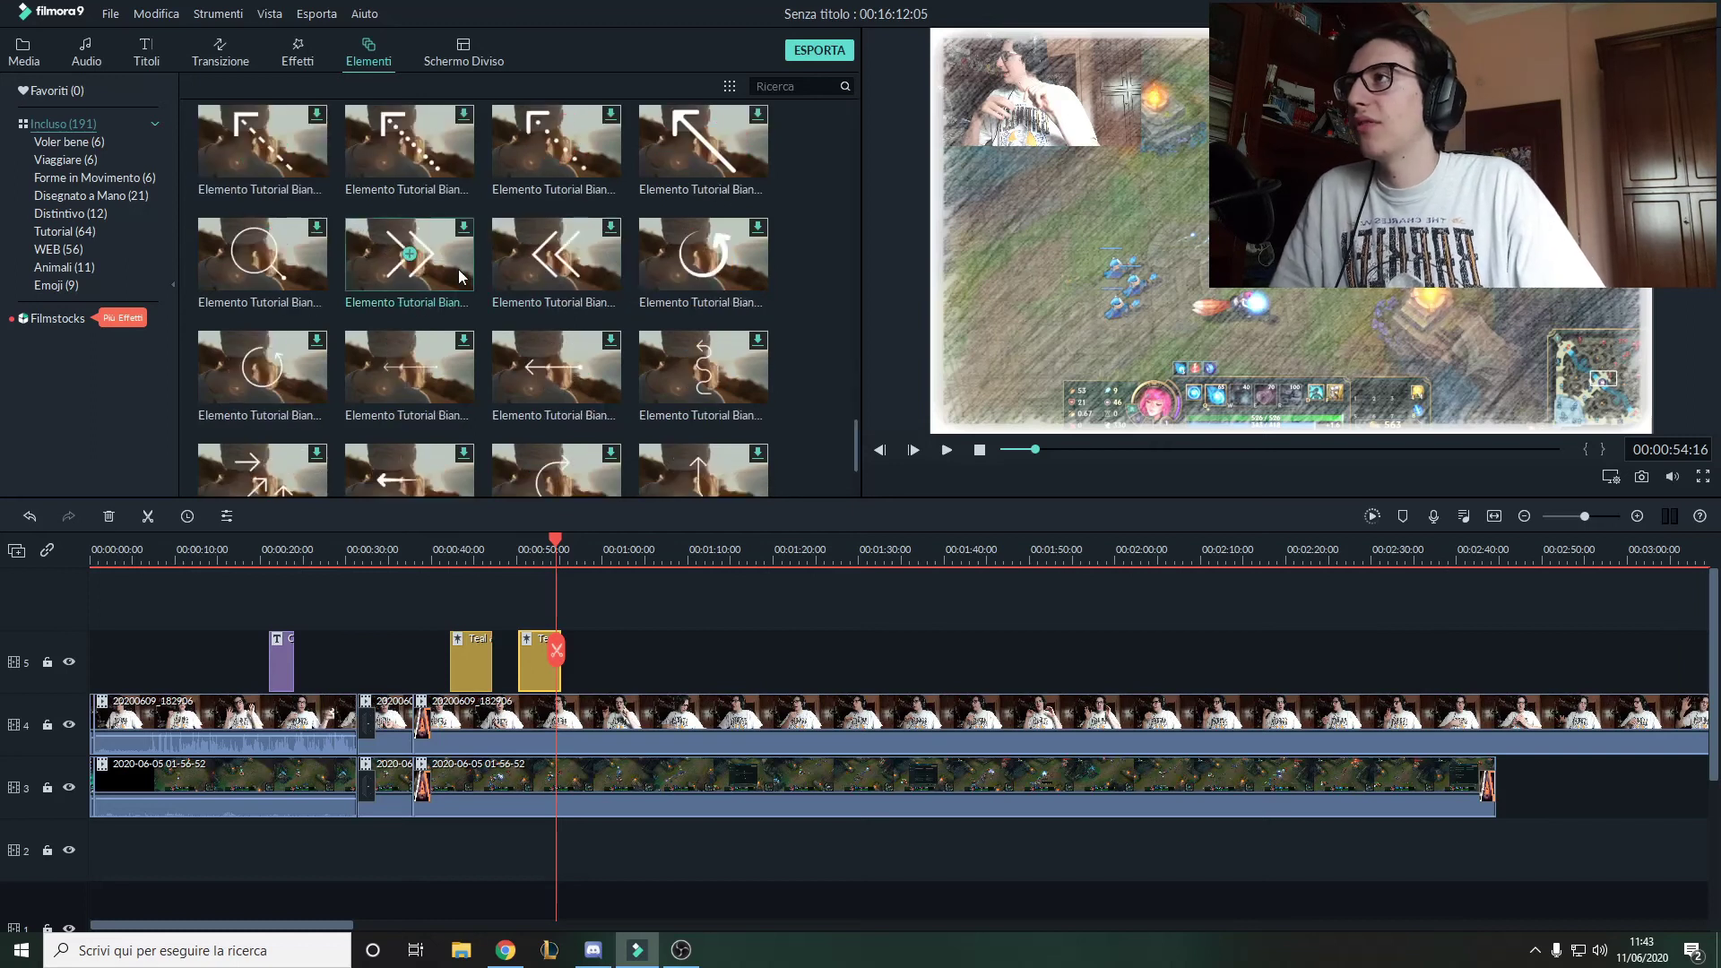
scroll(476, 317, up, 10)
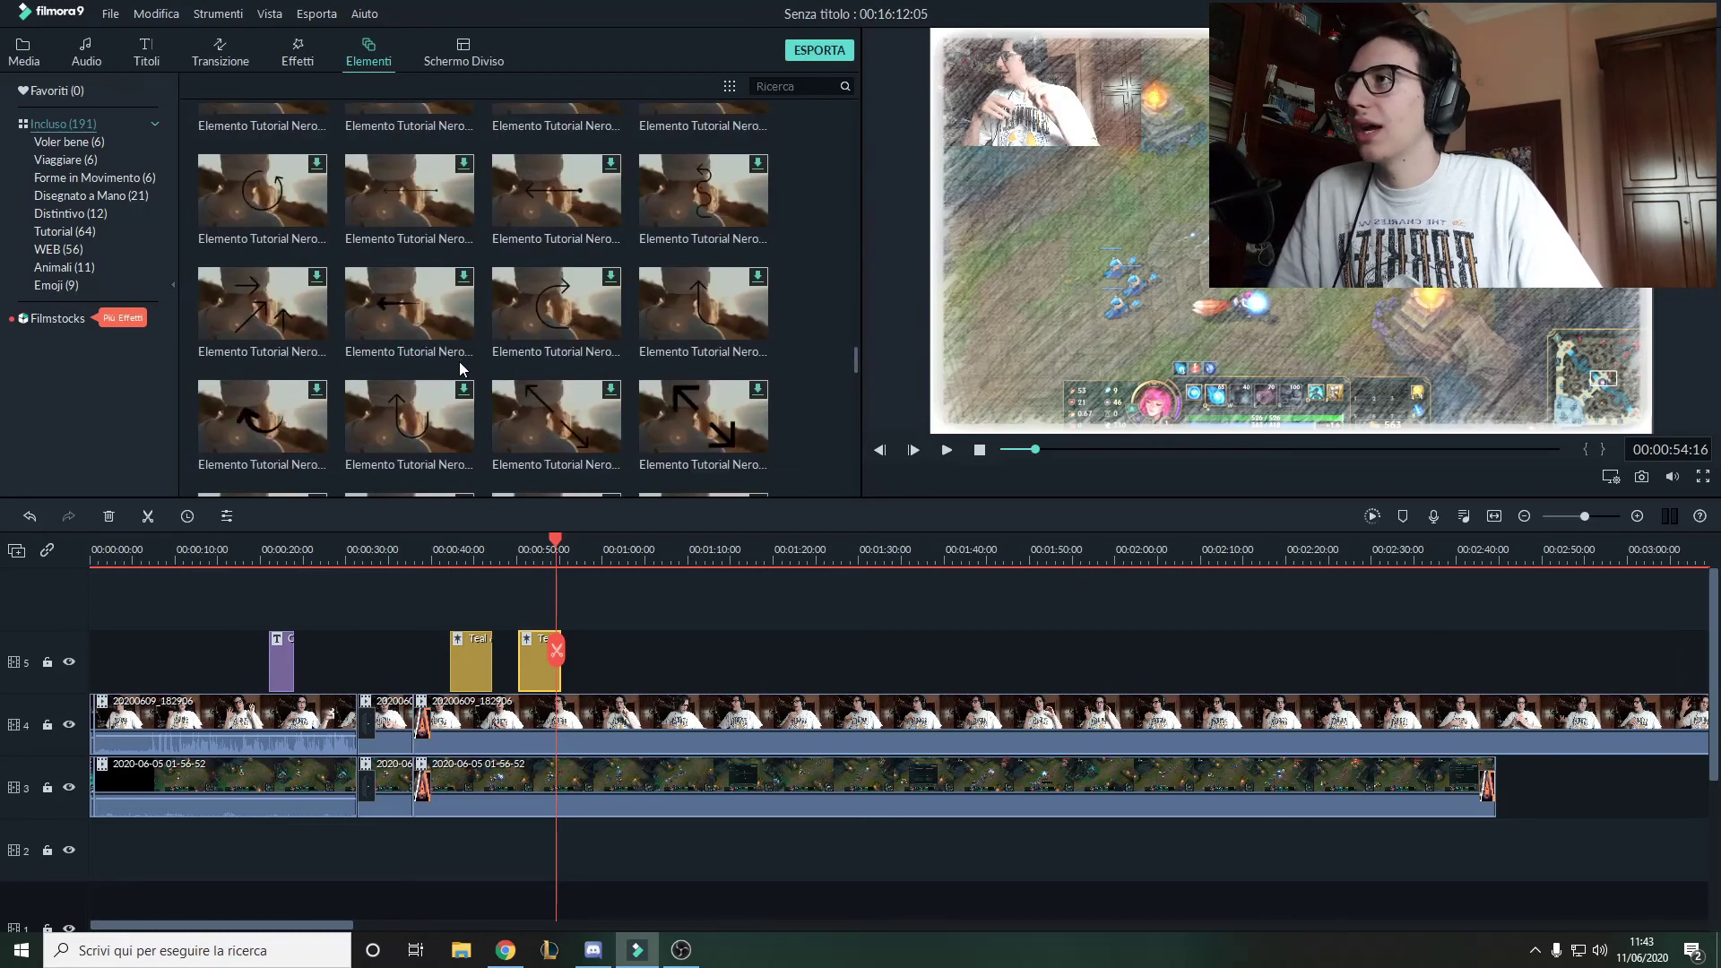
scroll(463, 368, down, 3)
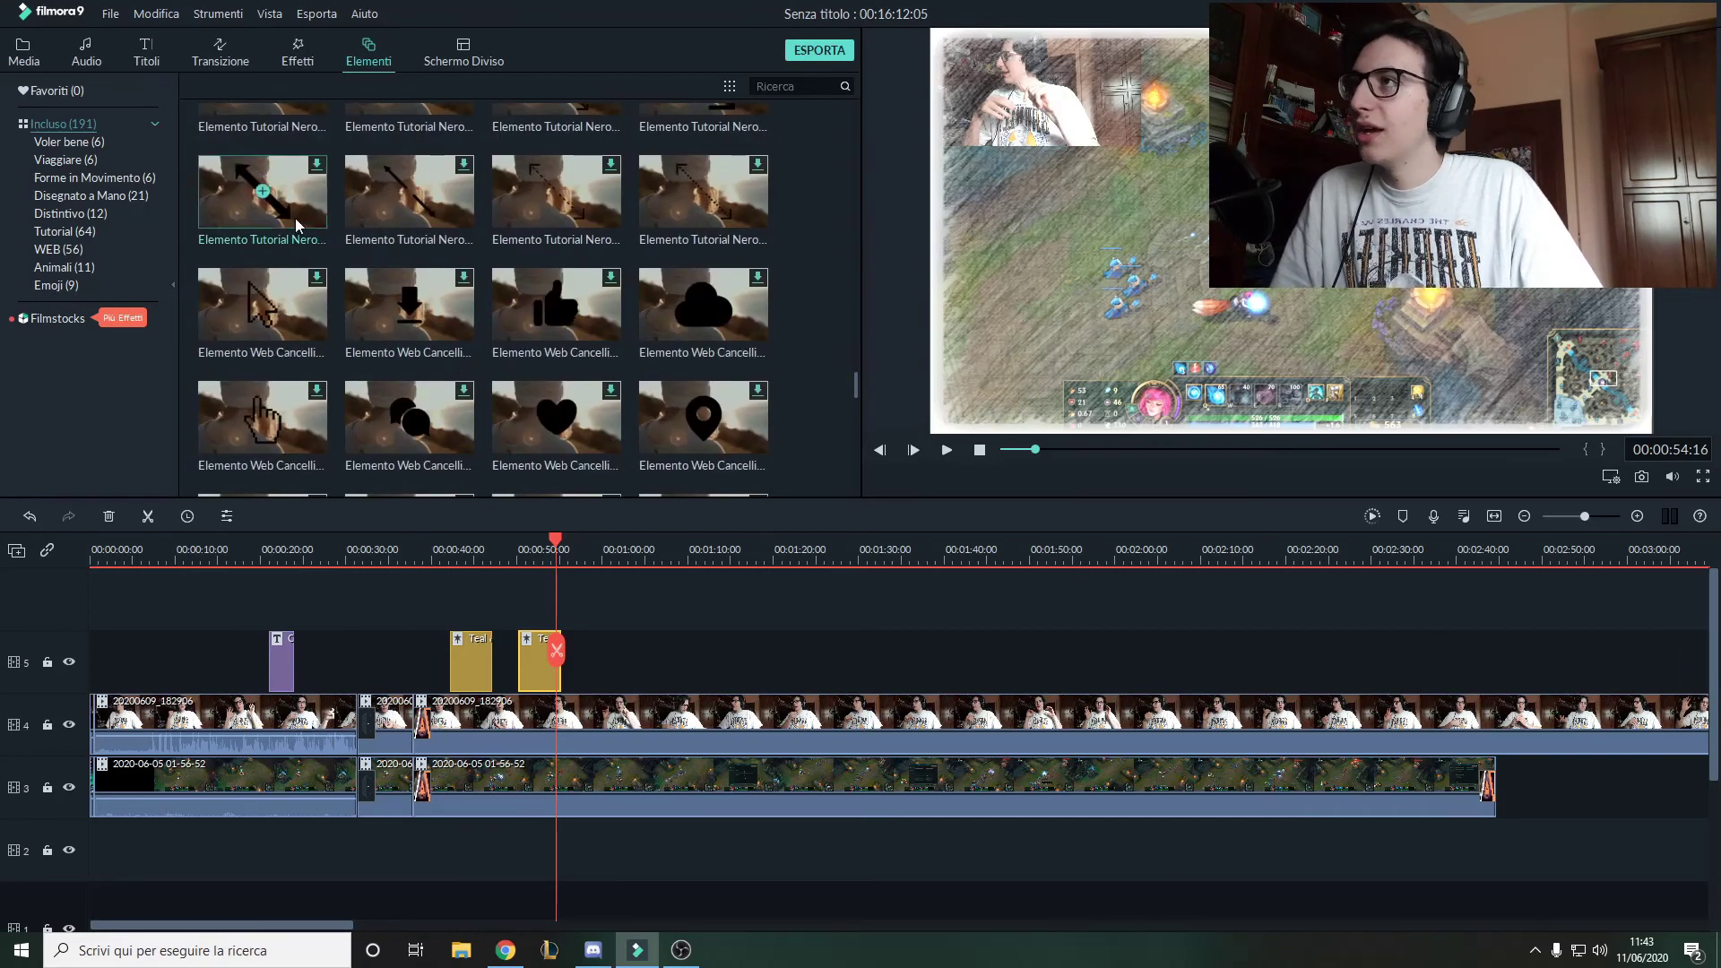
scroll(355, 304, up, 1)
scroll(463, 354, up, 5)
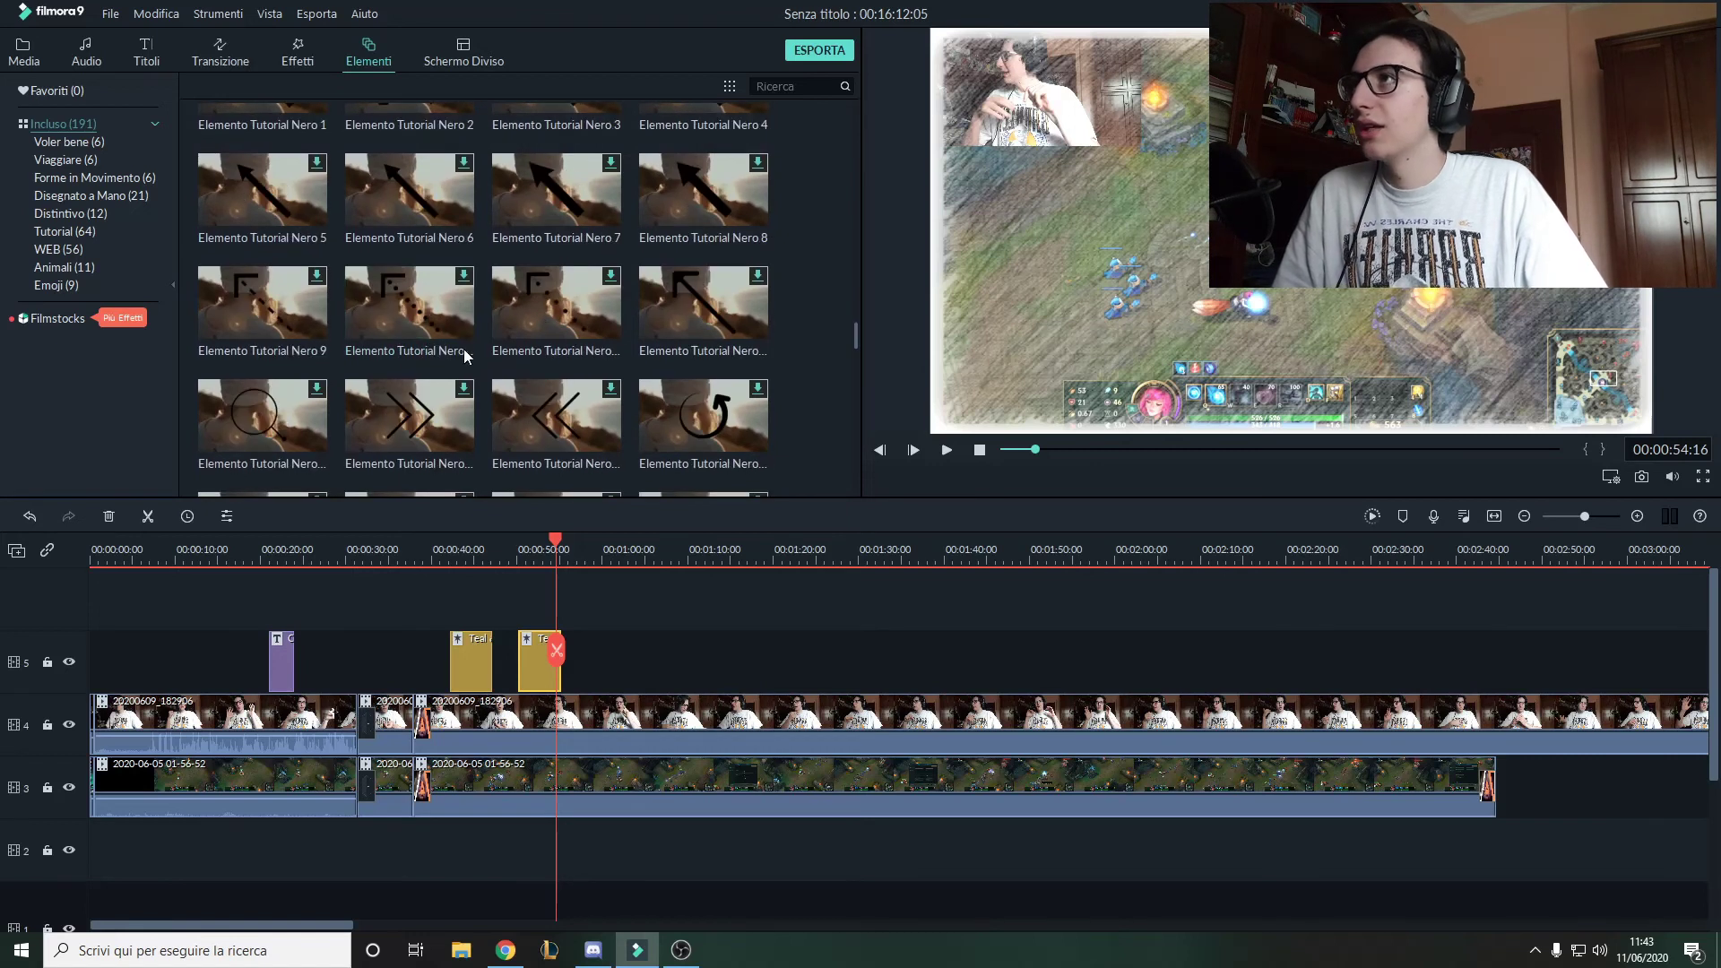
scroll(563, 325, up, 3)
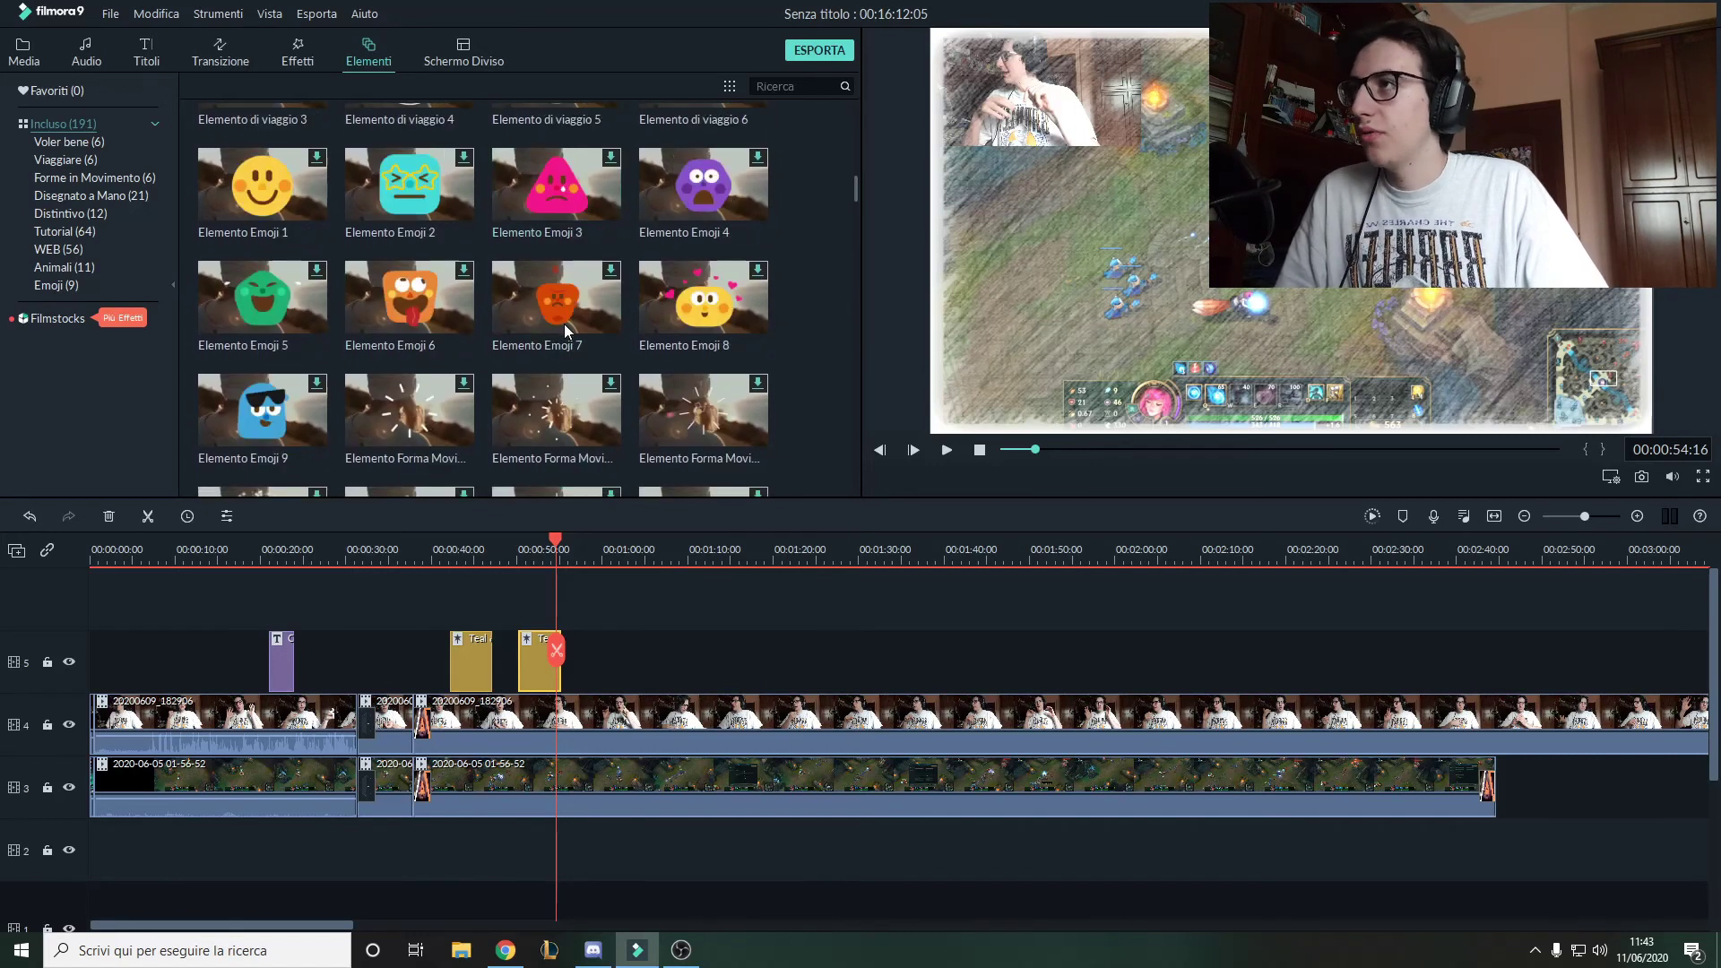
scroll(561, 320, up, 3)
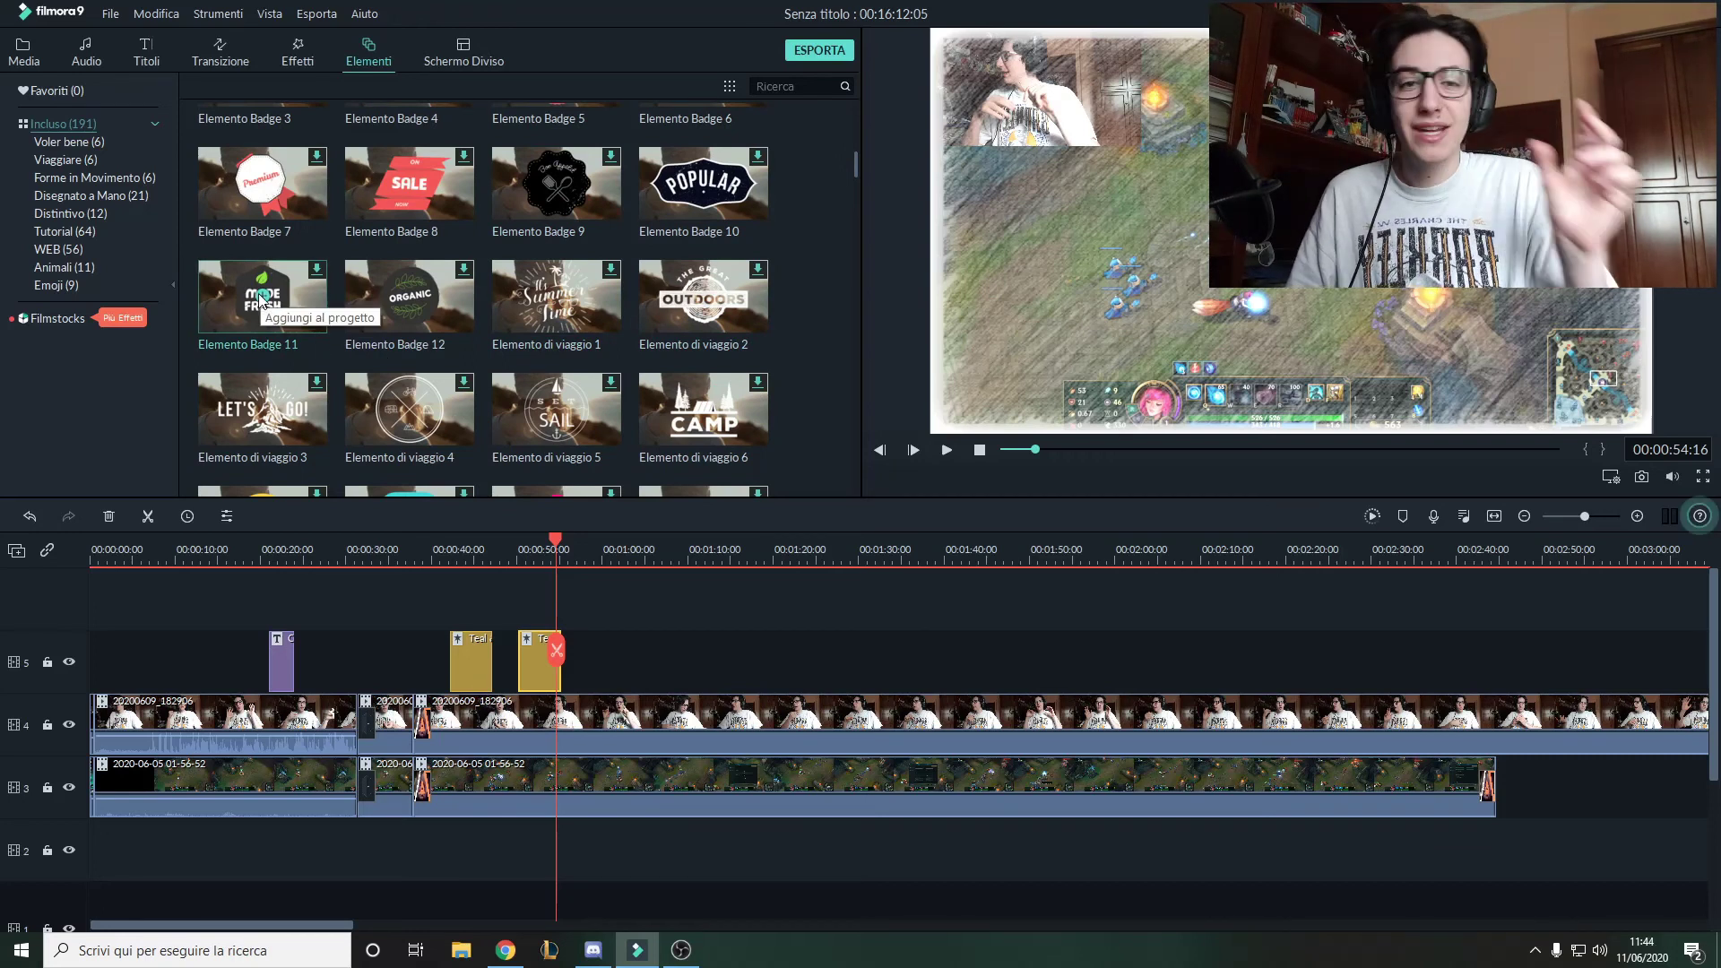
scroll(457, 309, up, 5)
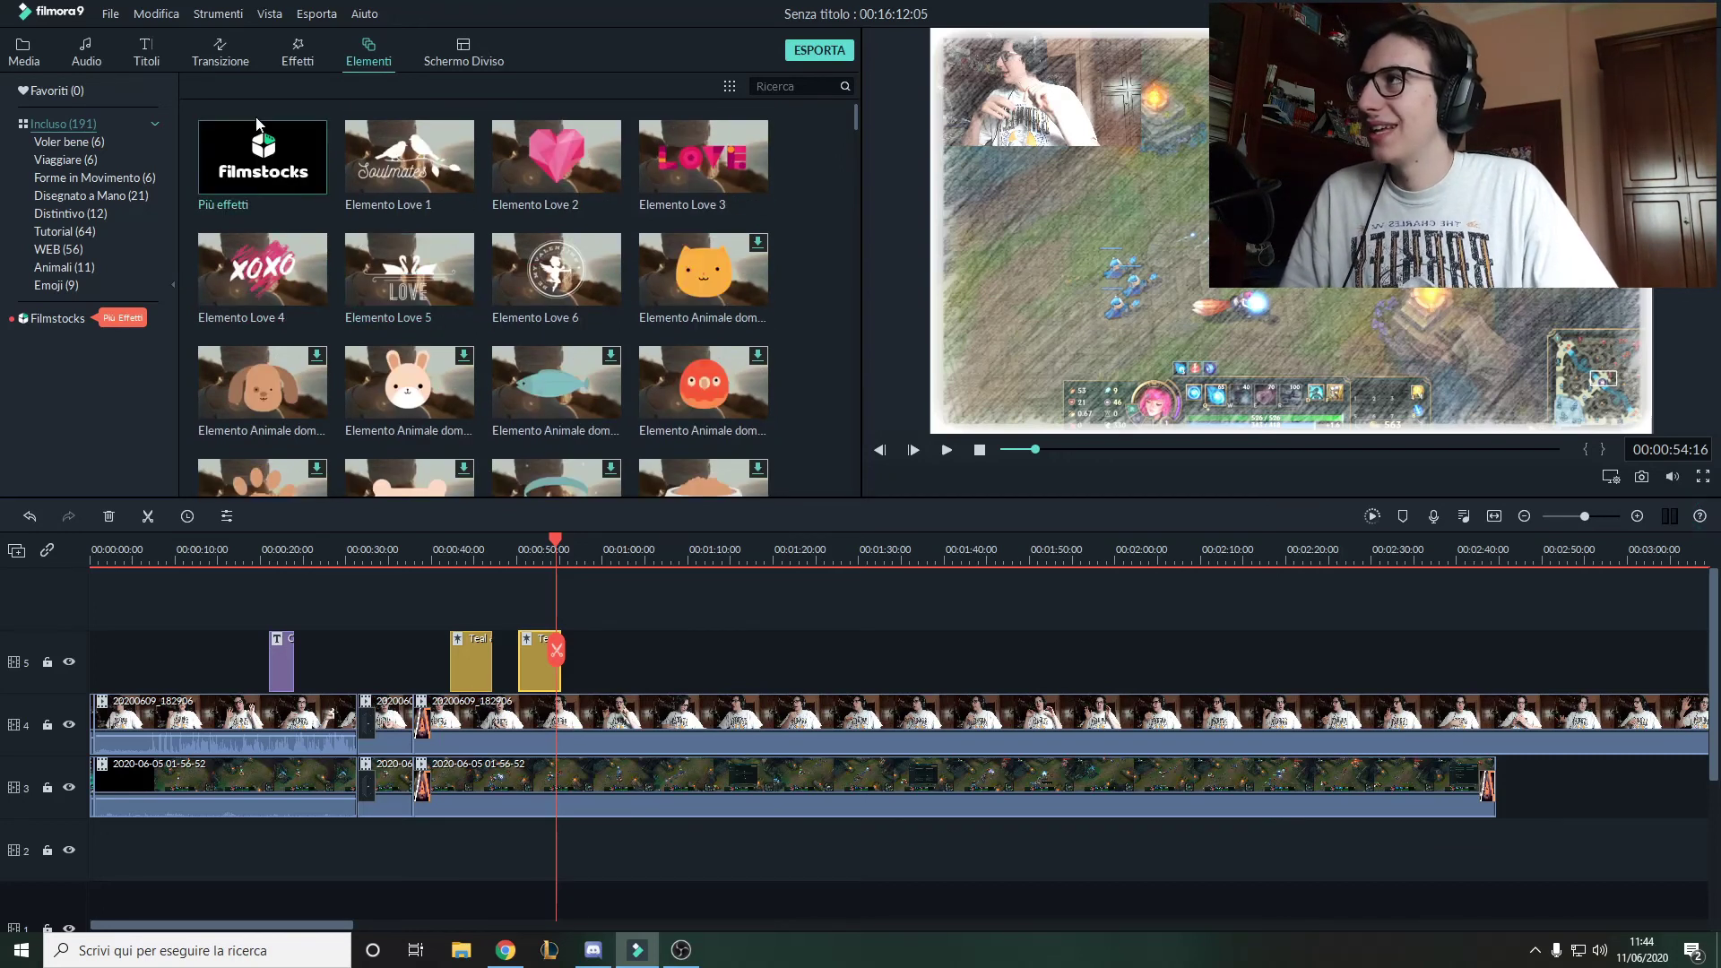
Try adding the two-pane side-by-side split screen layout to video track 1 at 00:00:54:14, and undo it.
click(457, 44)
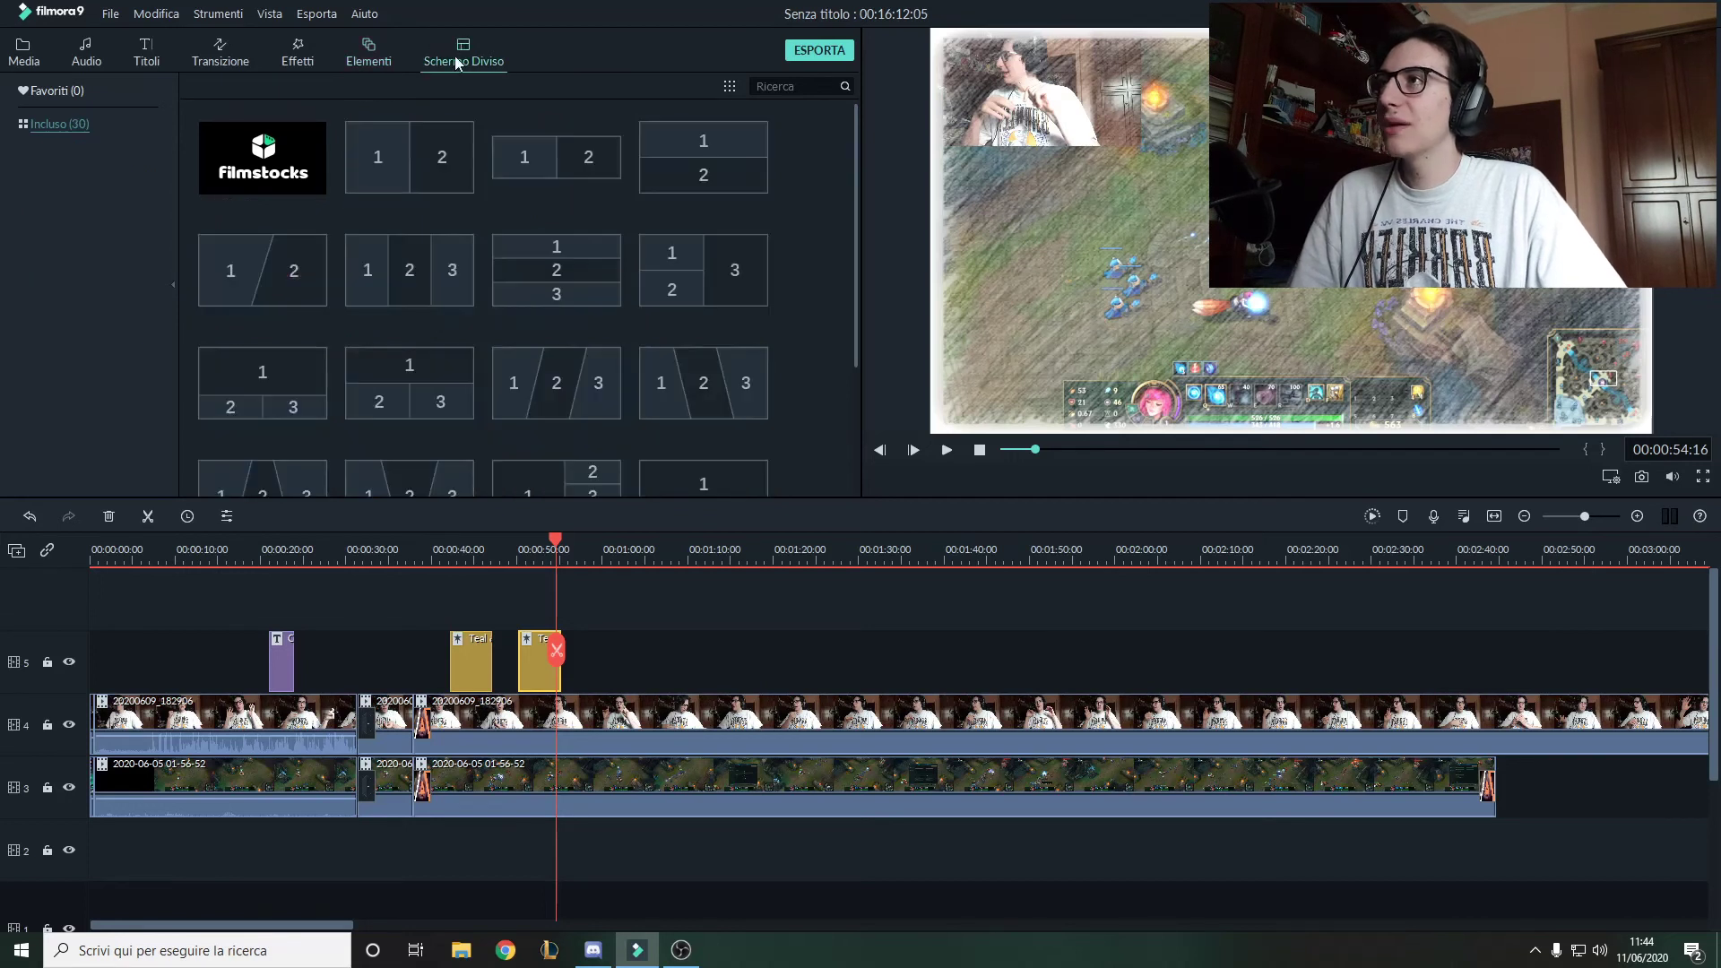
scroll(715, 437, down, 5)
scroll(713, 437, up, 5)
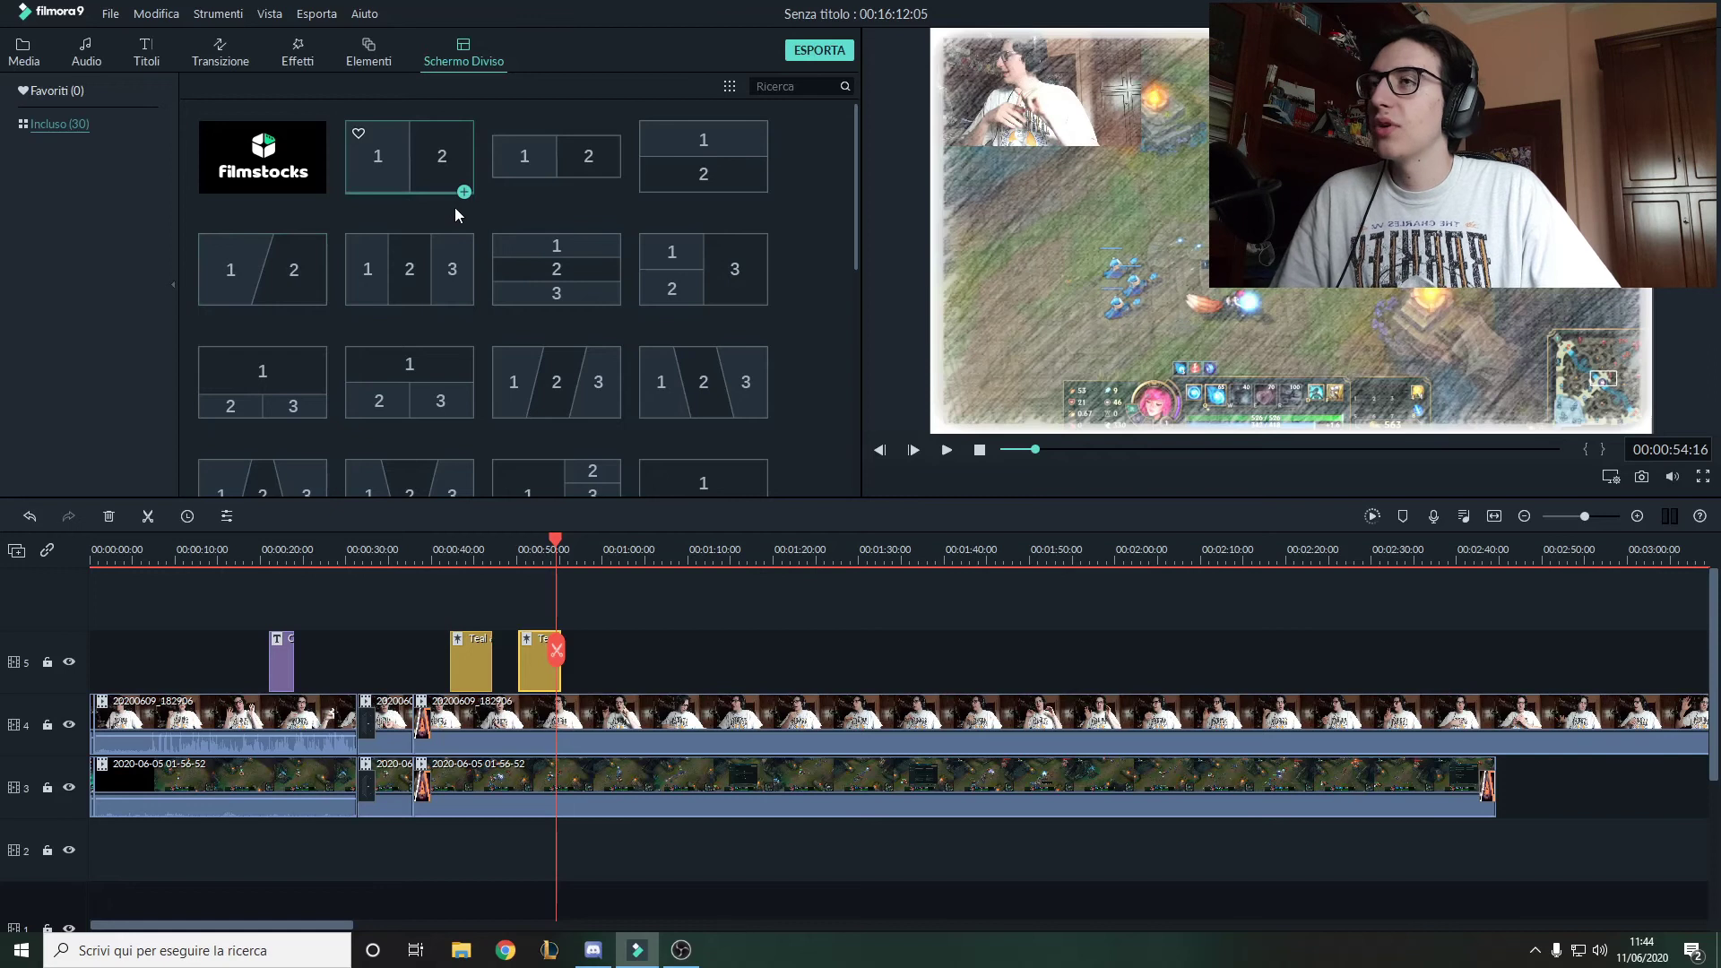
click(463, 192)
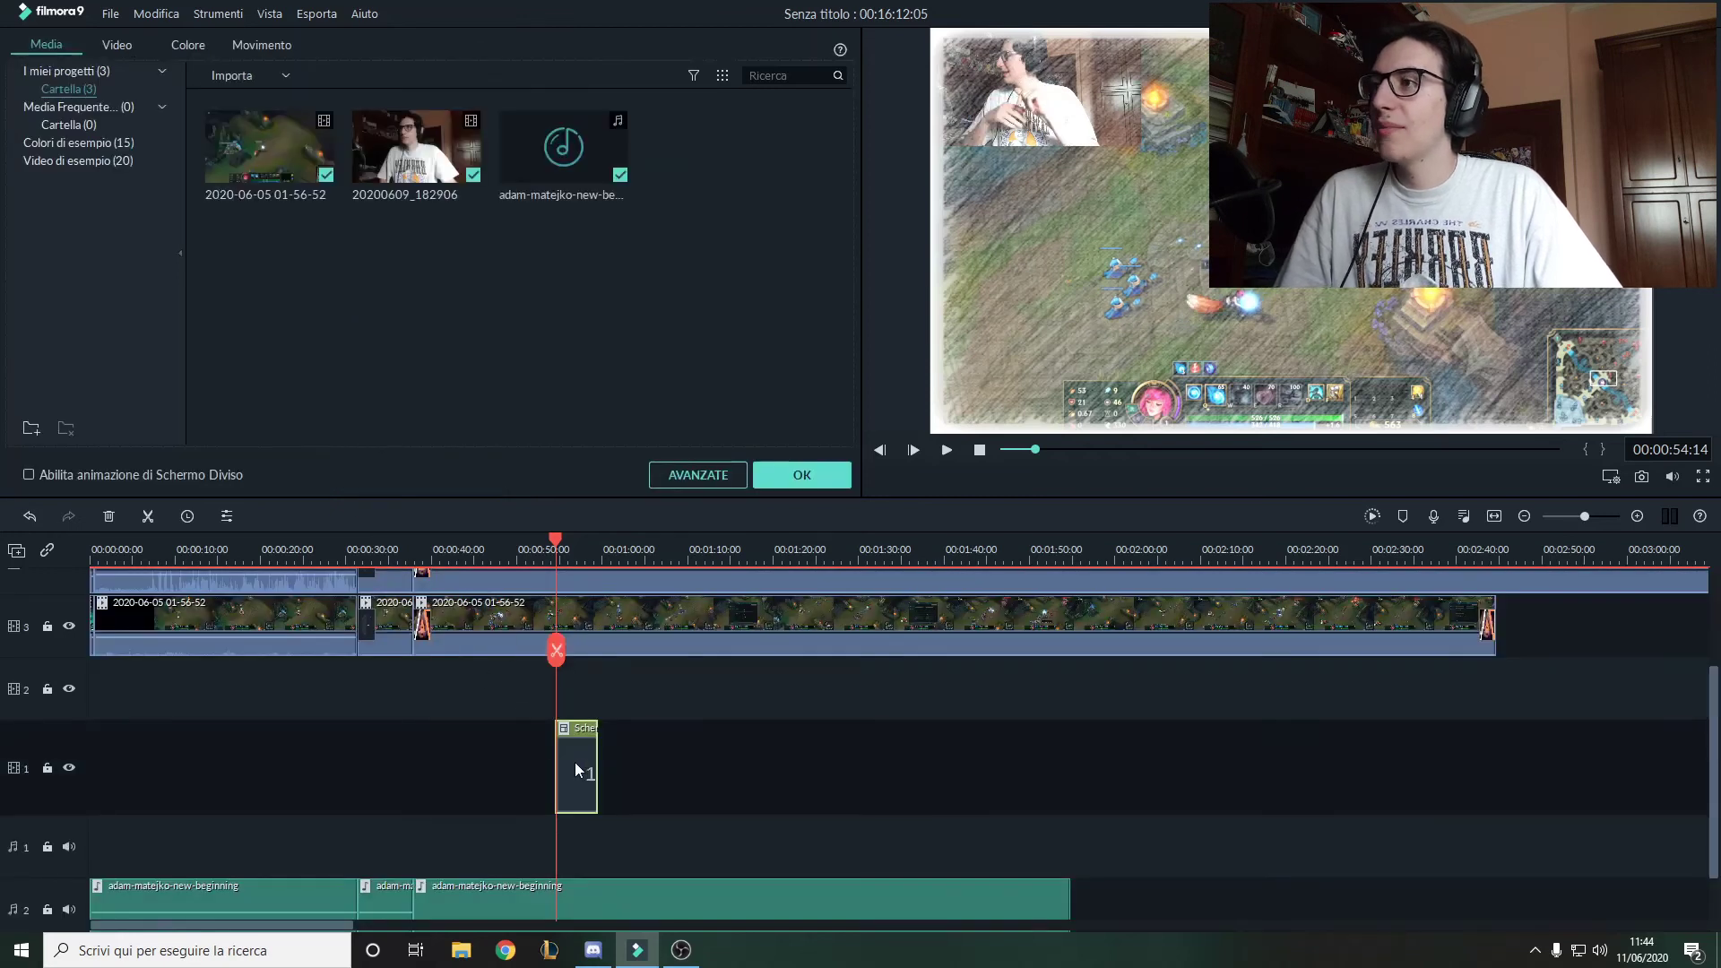
click(793, 472)
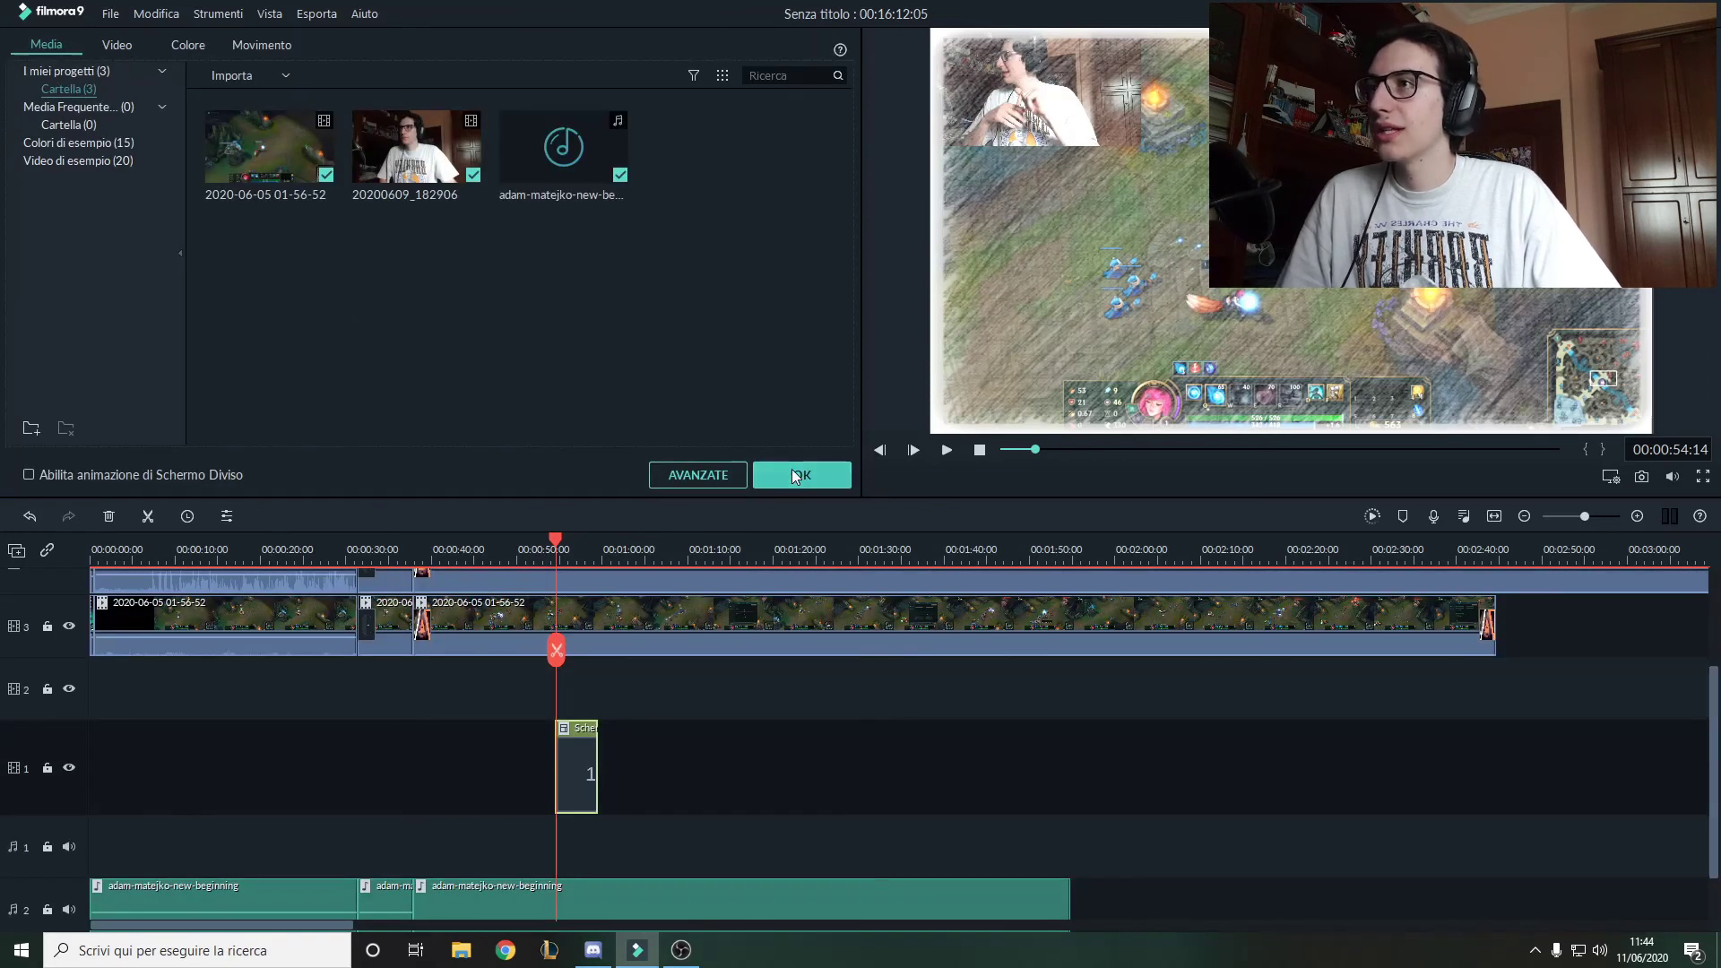
click(30, 516)
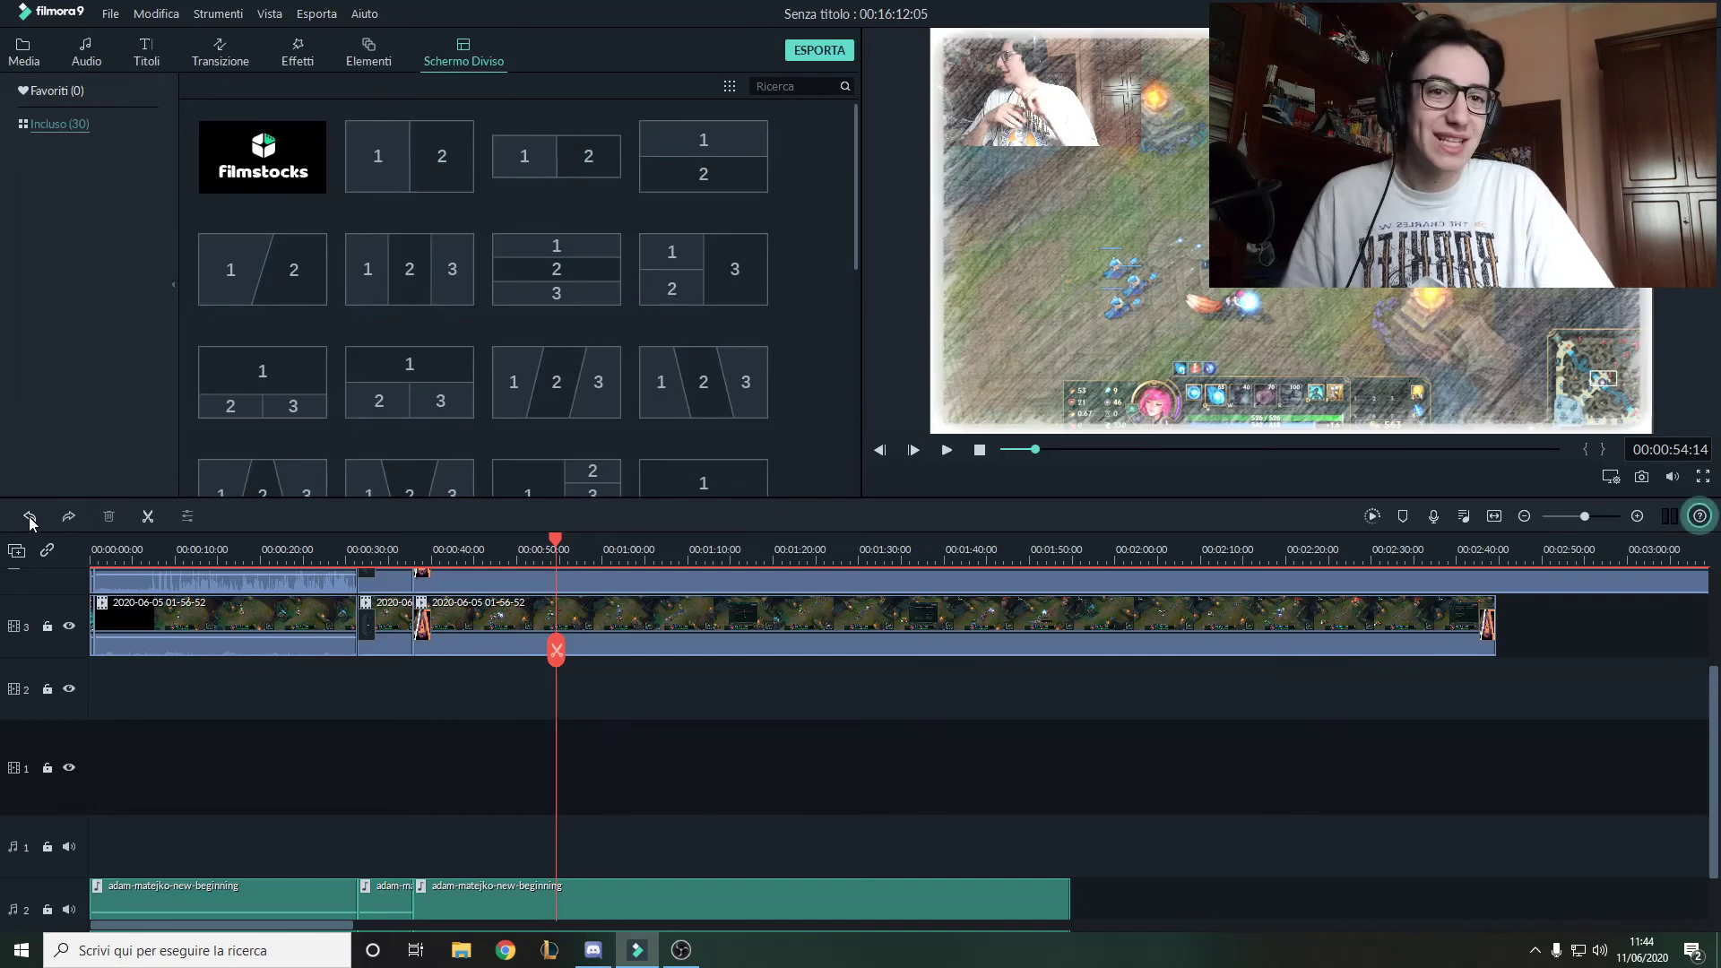
Open the export settings and review the device, YouTube and local file options.
click(24, 52)
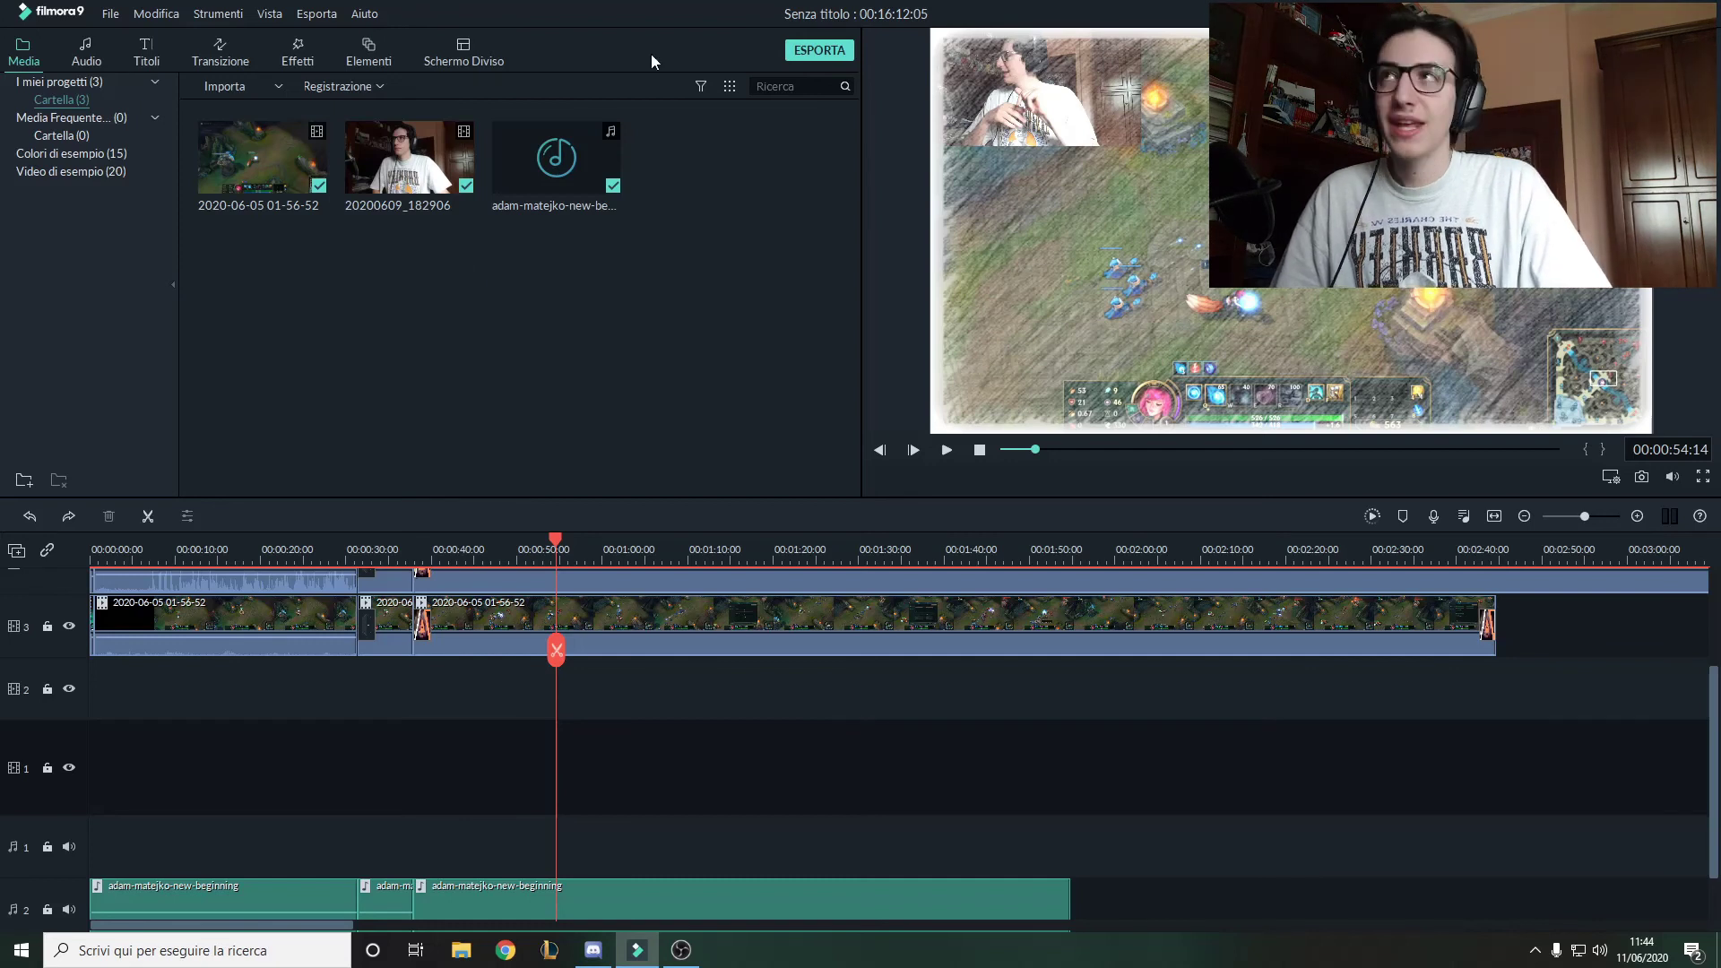
click(819, 58)
click(555, 252)
click(619, 255)
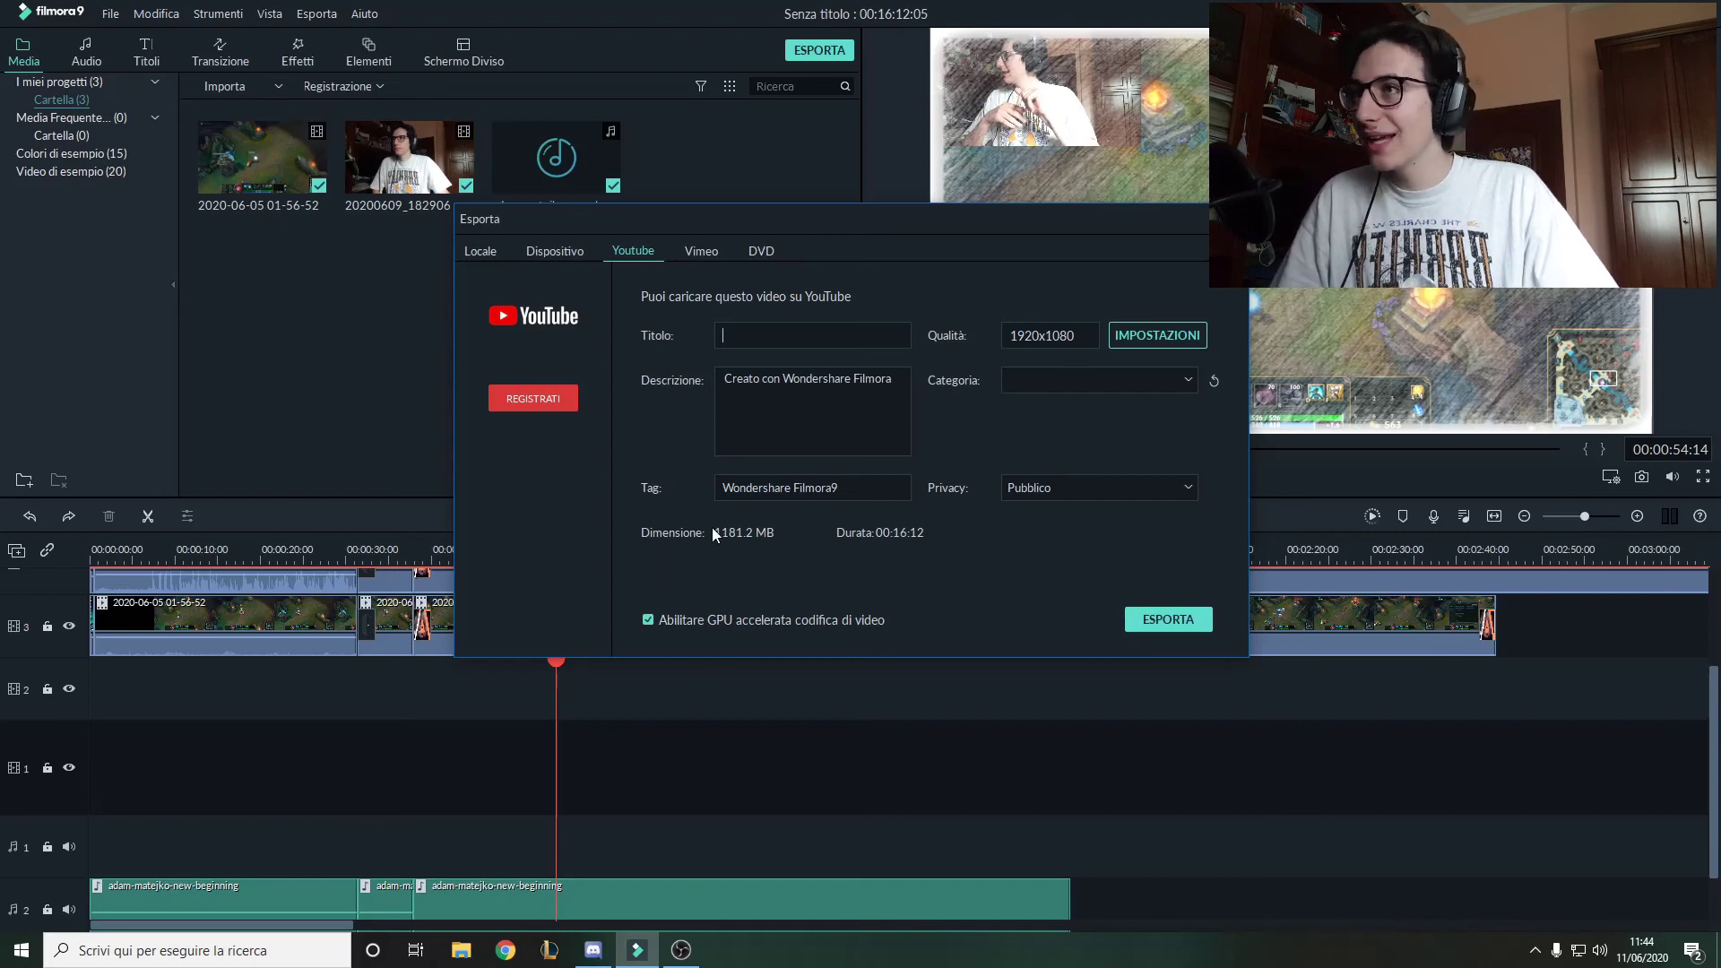
click(491, 251)
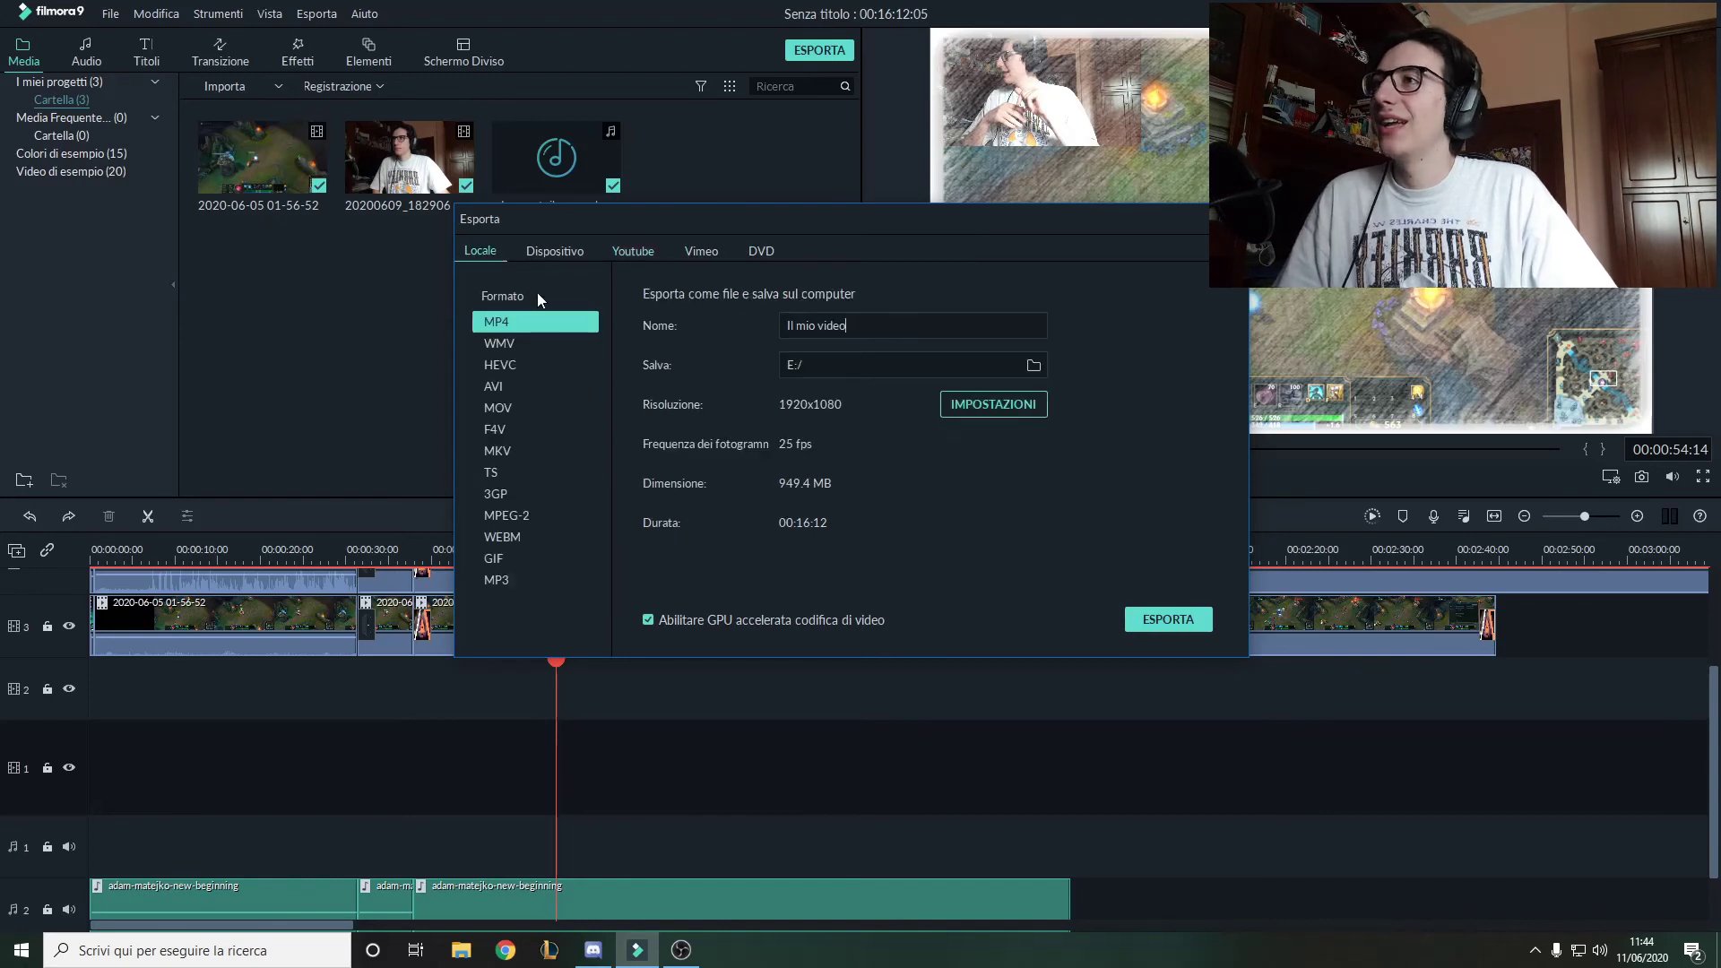
Clear the local export's file name and close the export window without exporting.
triple_click(812, 328)
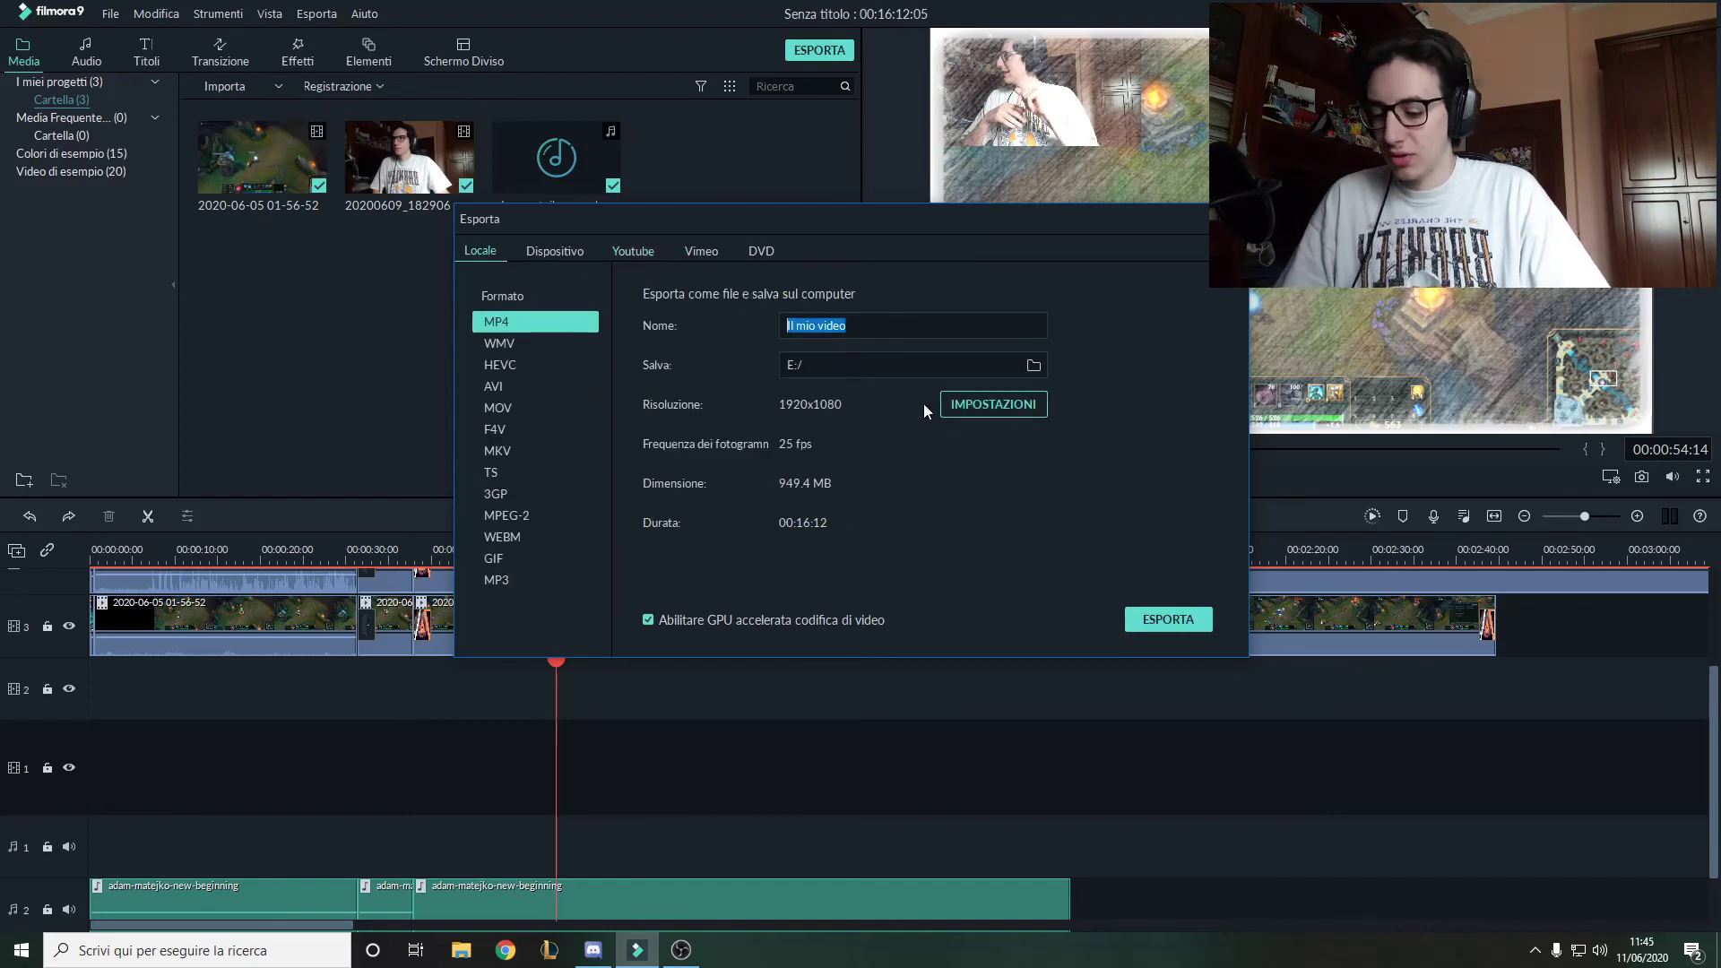
key(BackSpace)
text(I)
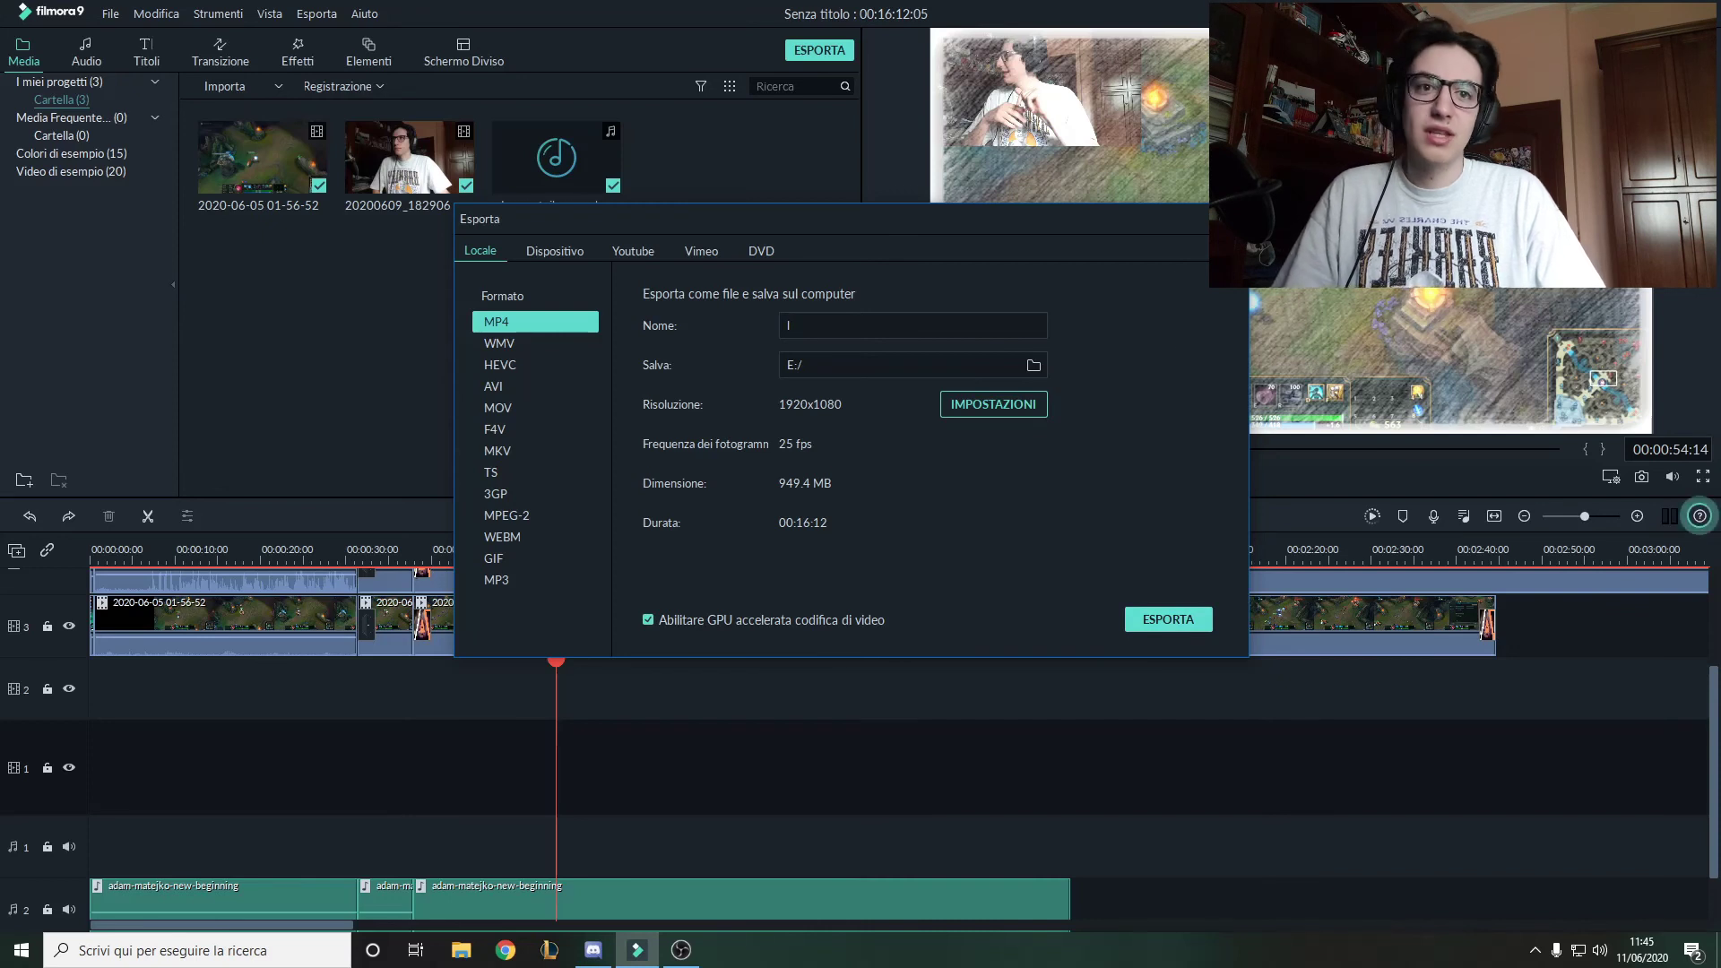
click(1233, 218)
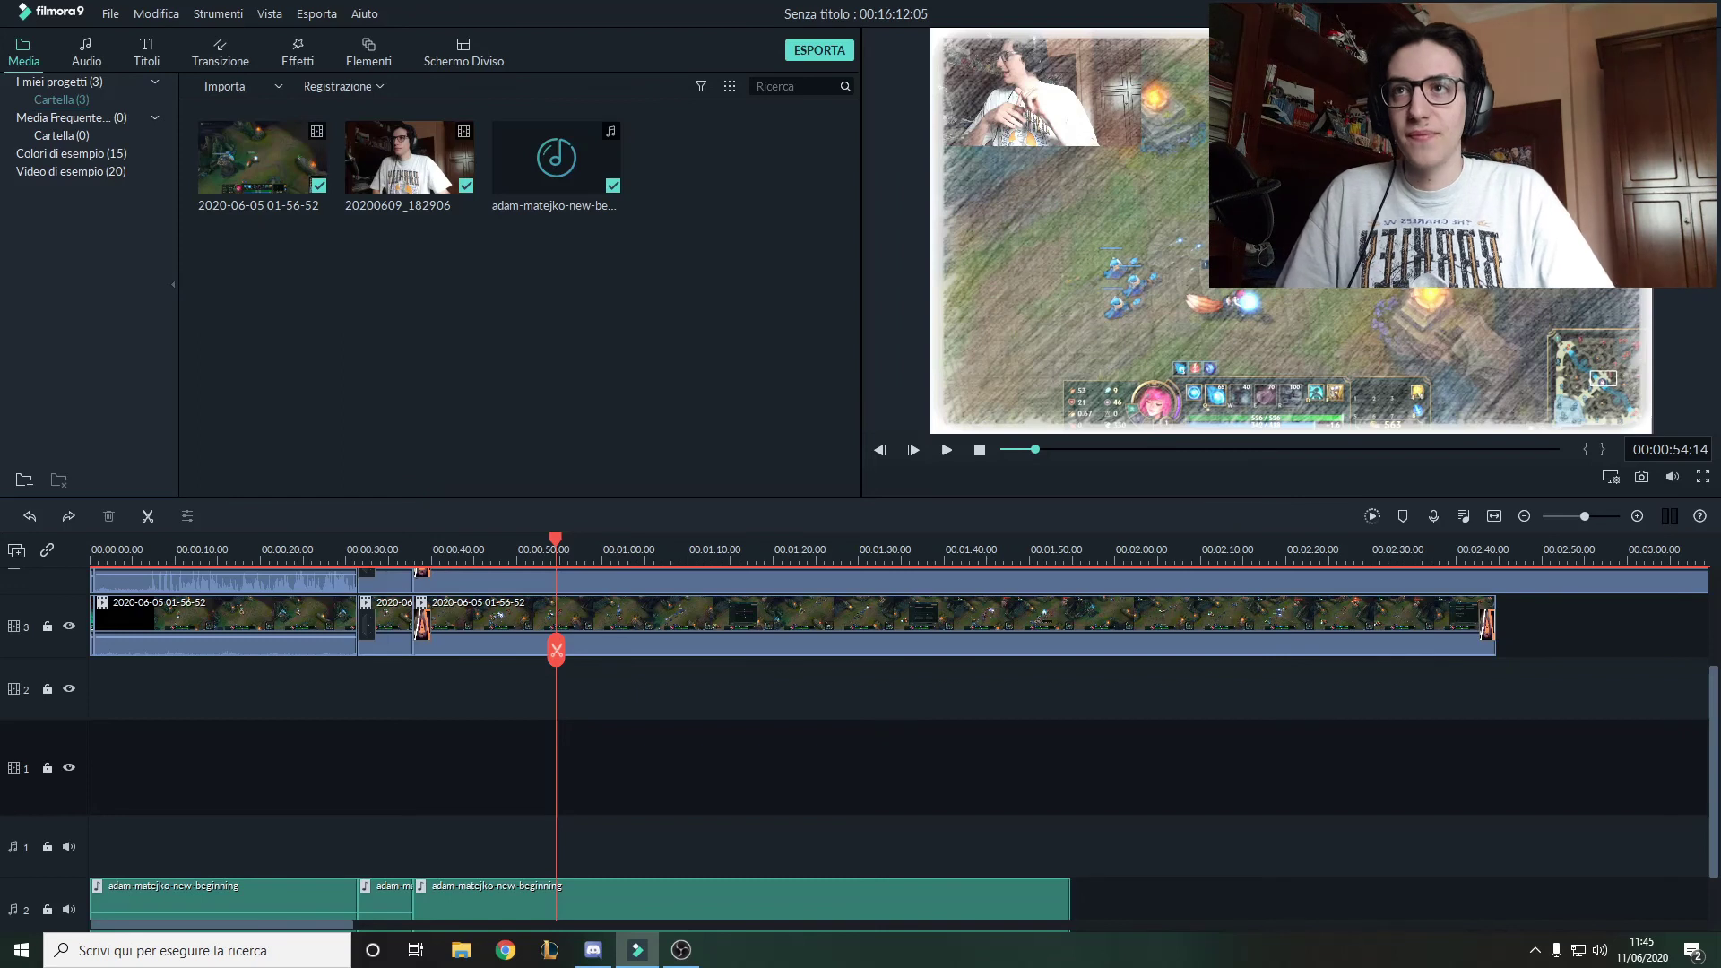
View the current preview frame in full screen, and look over the timeline tracks down to the music on audio track 2.
click(1702, 476)
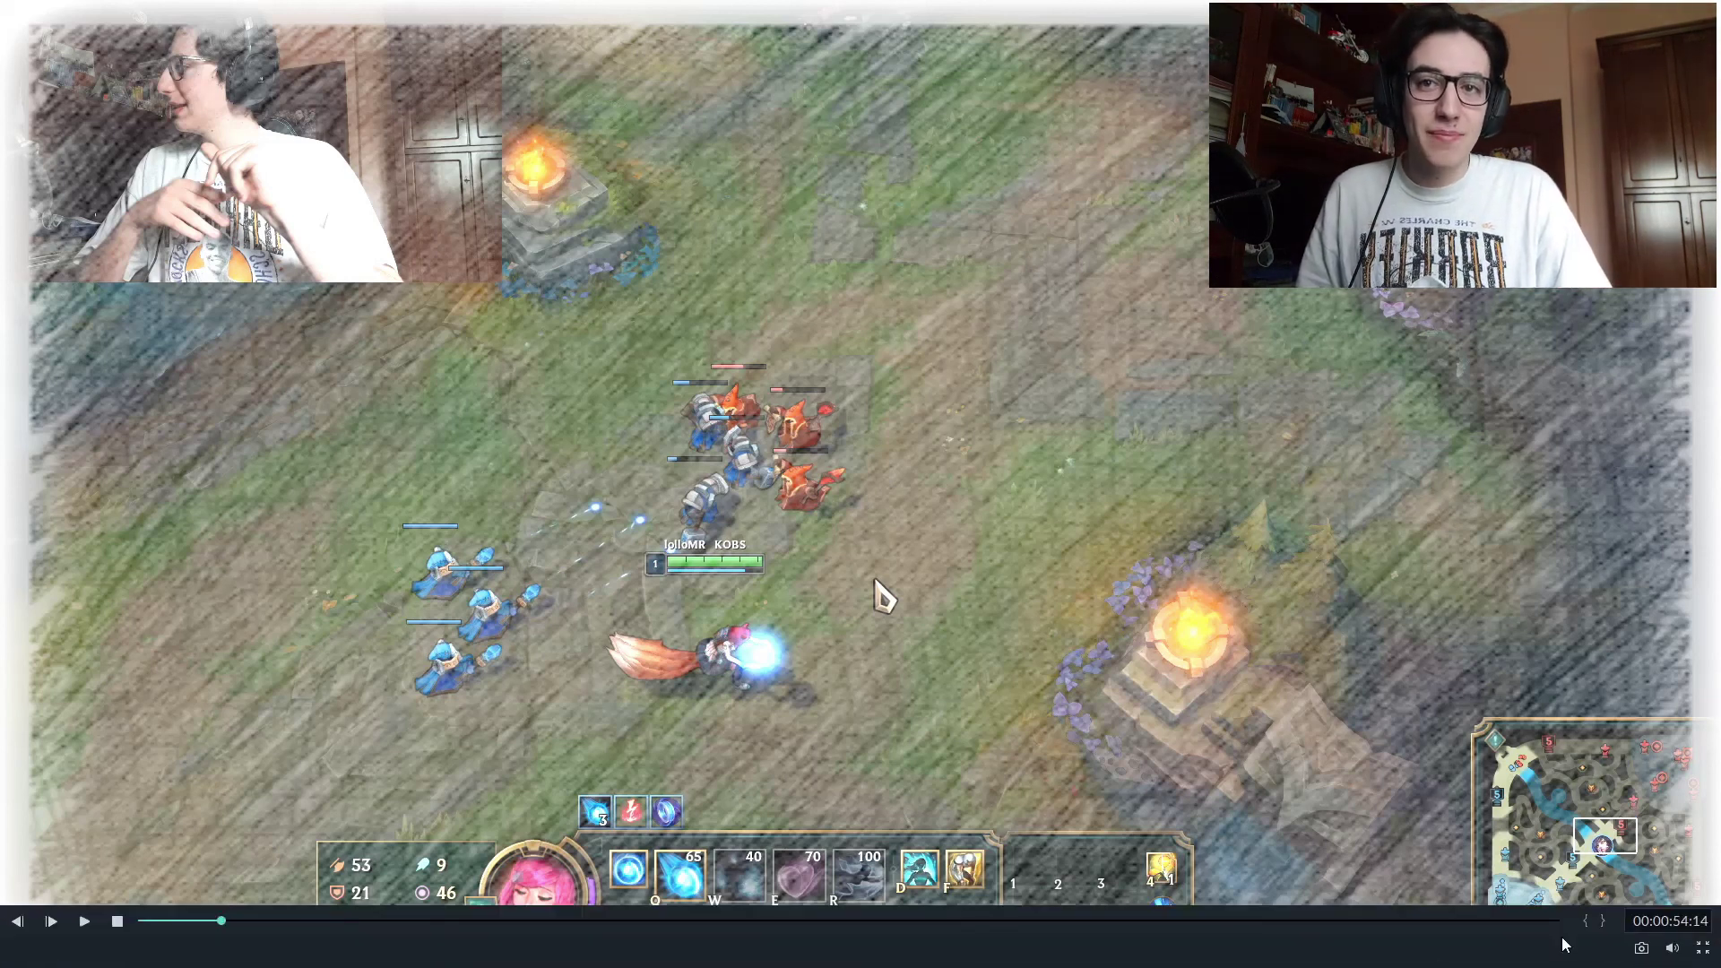
key(Escape)
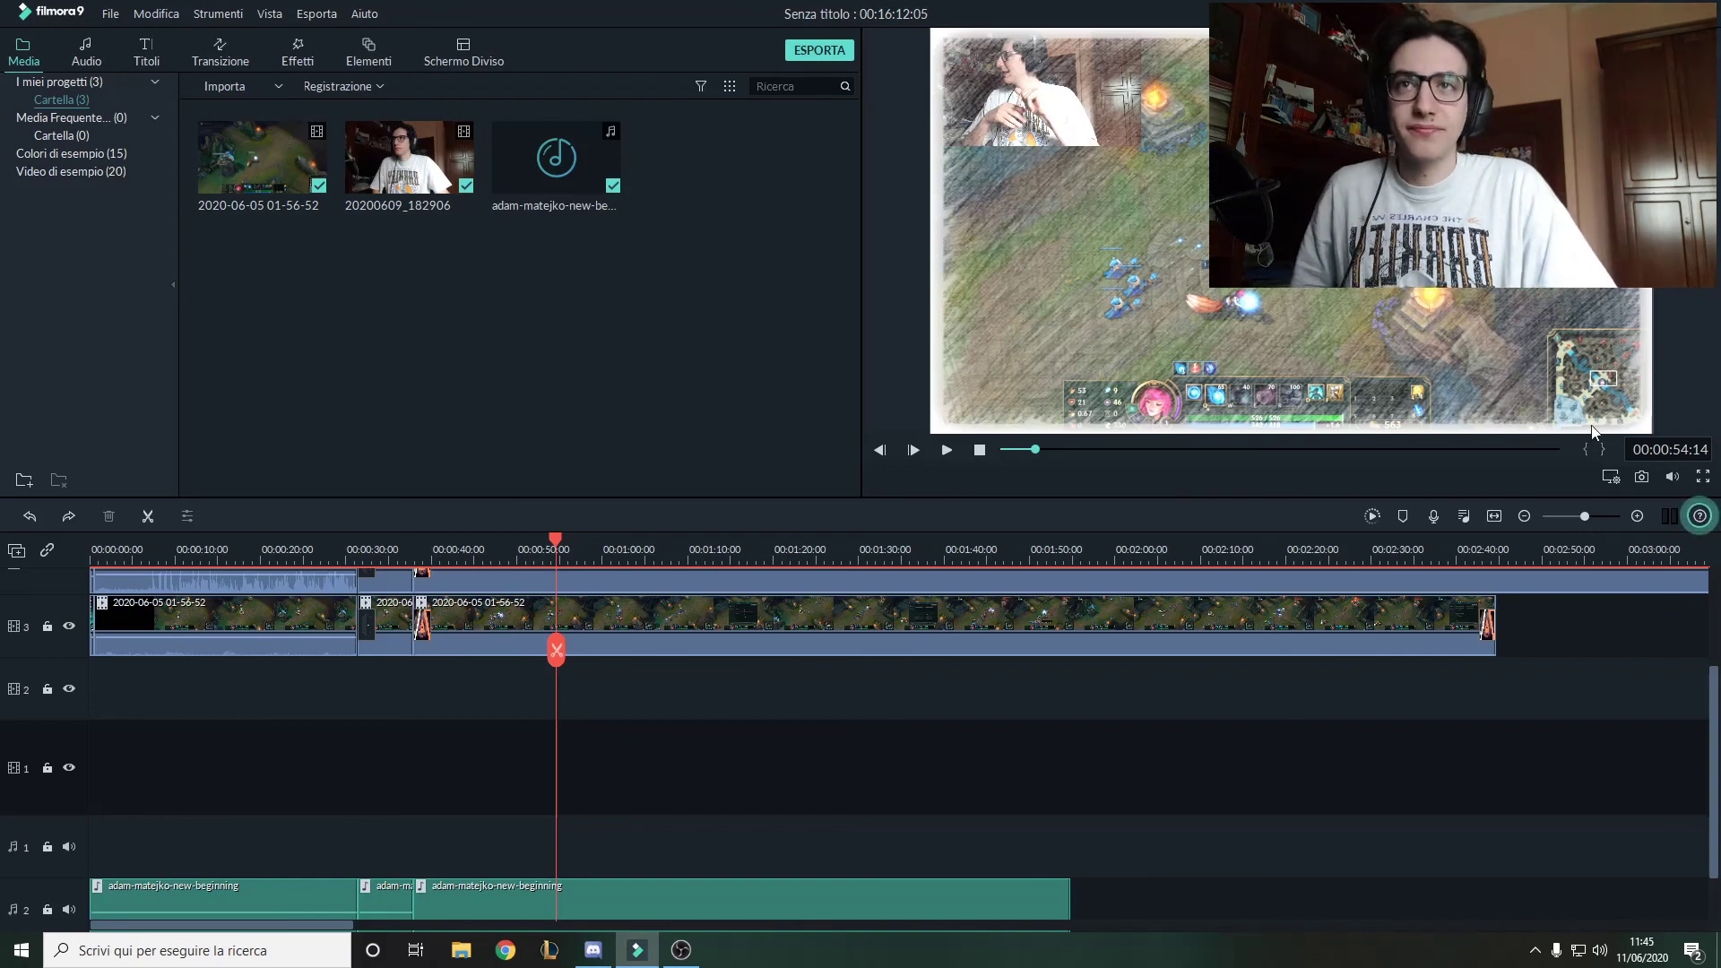
scroll(713, 835, up, 3)
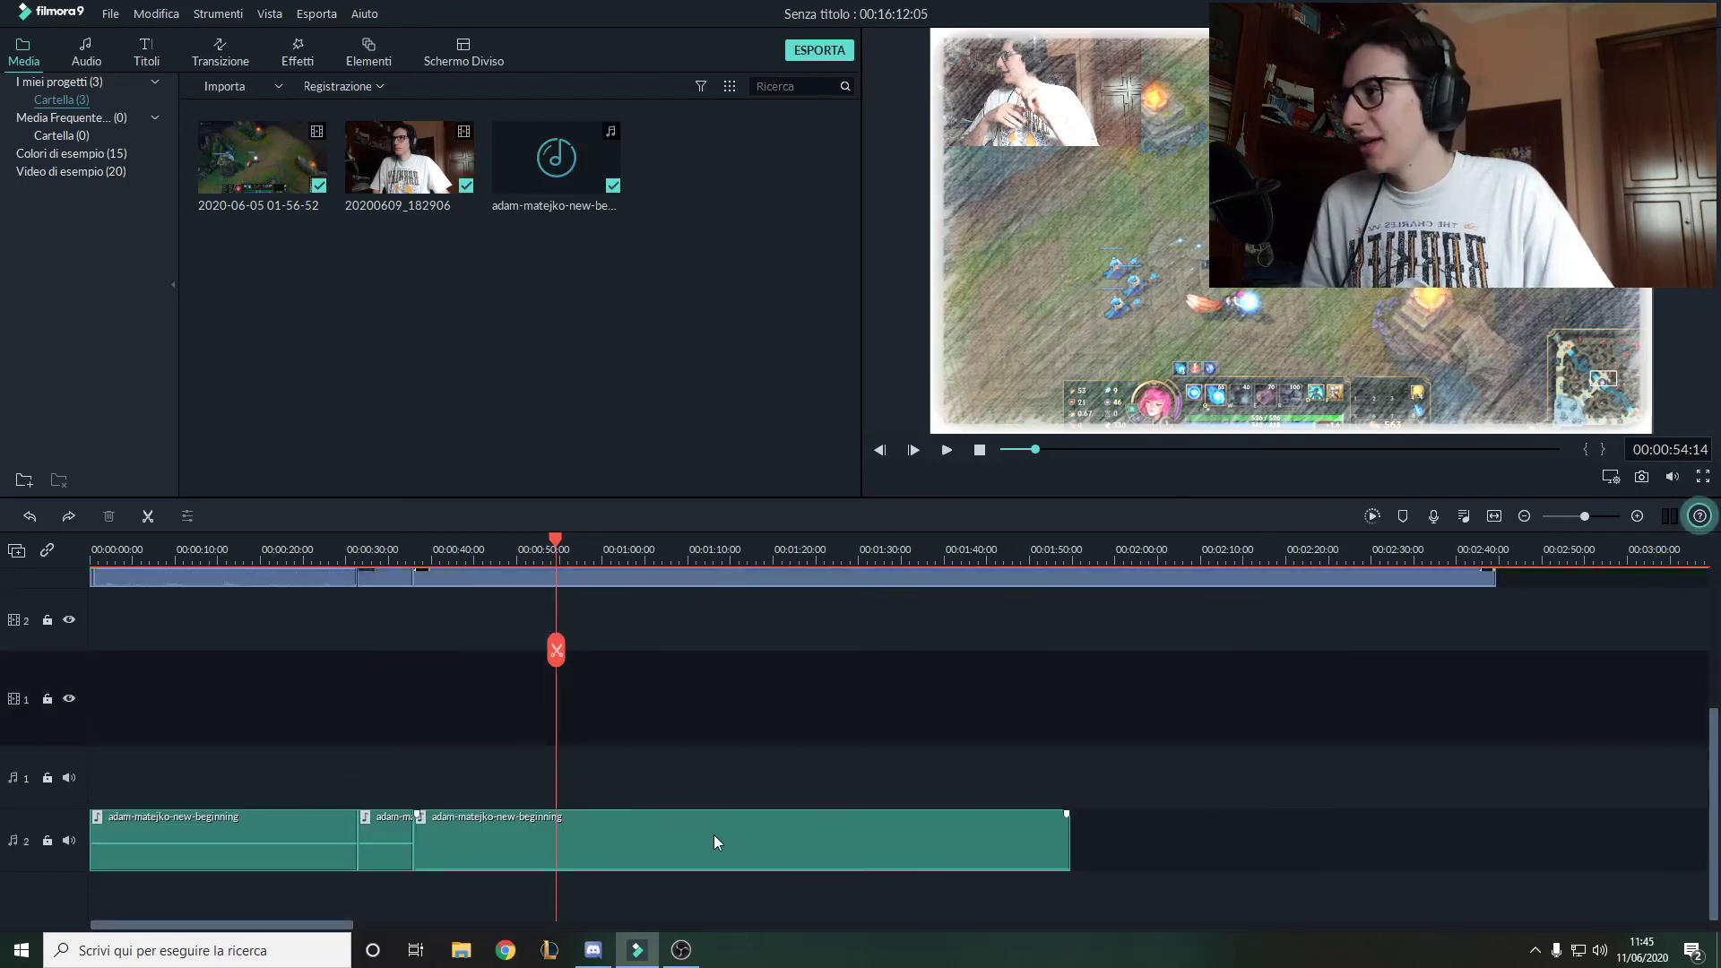
scroll(692, 811, down, 3)
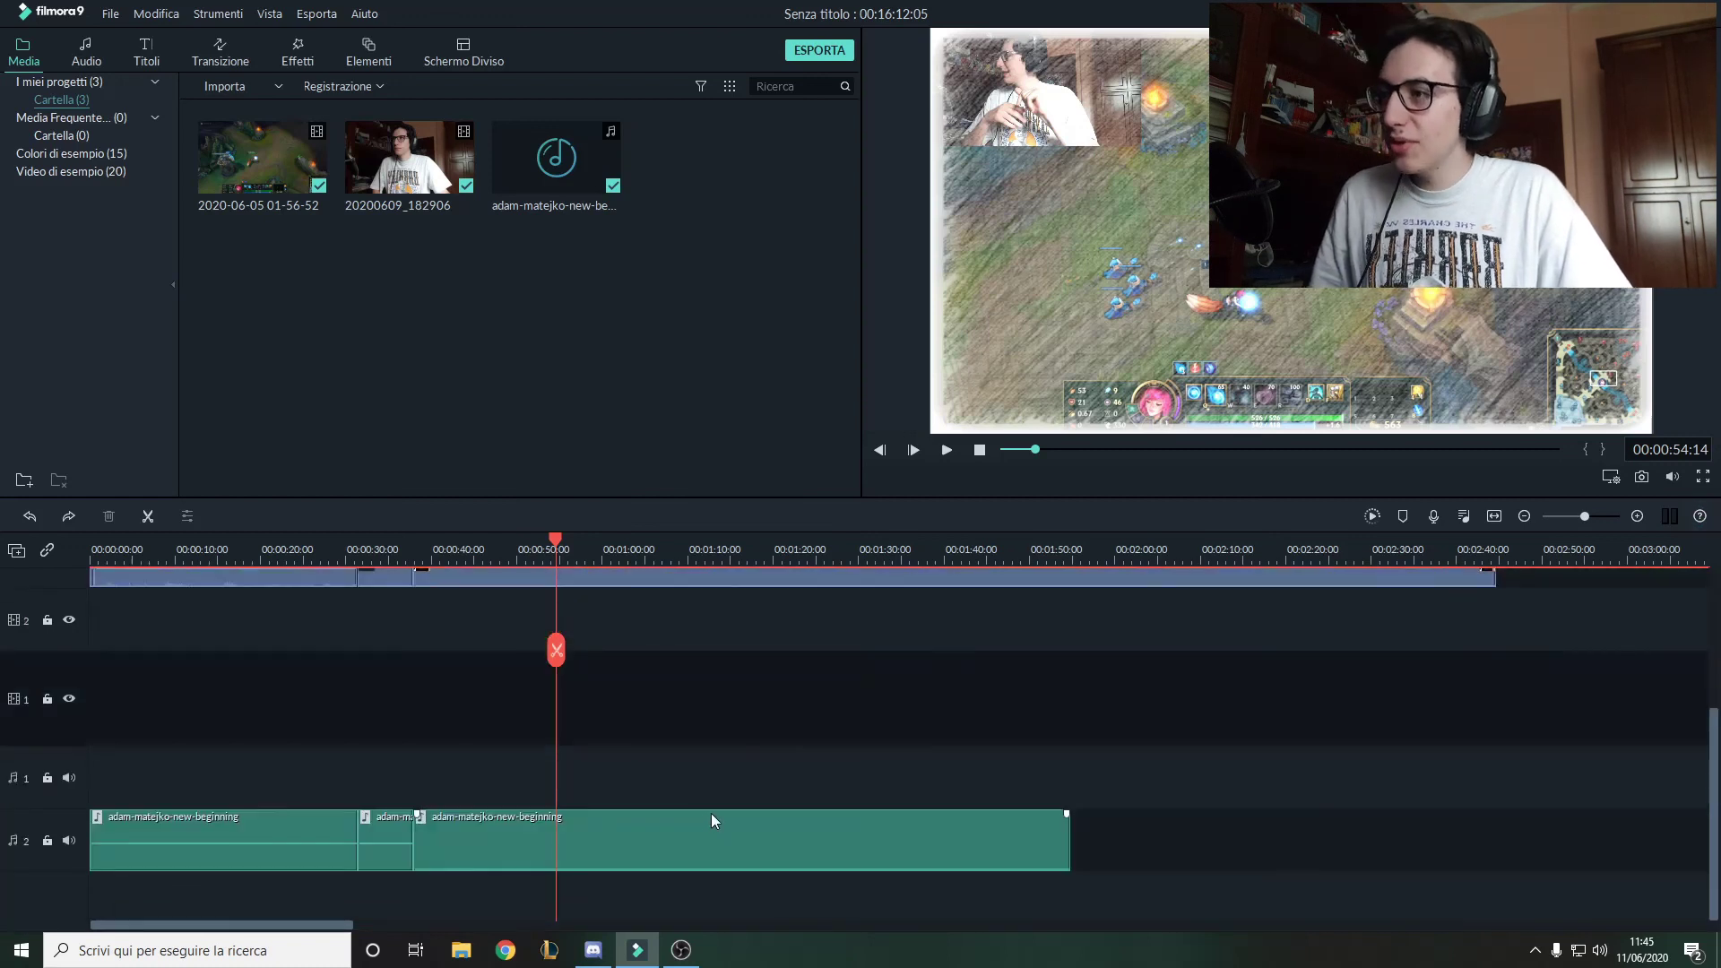
scroll(711, 814, up, 3)
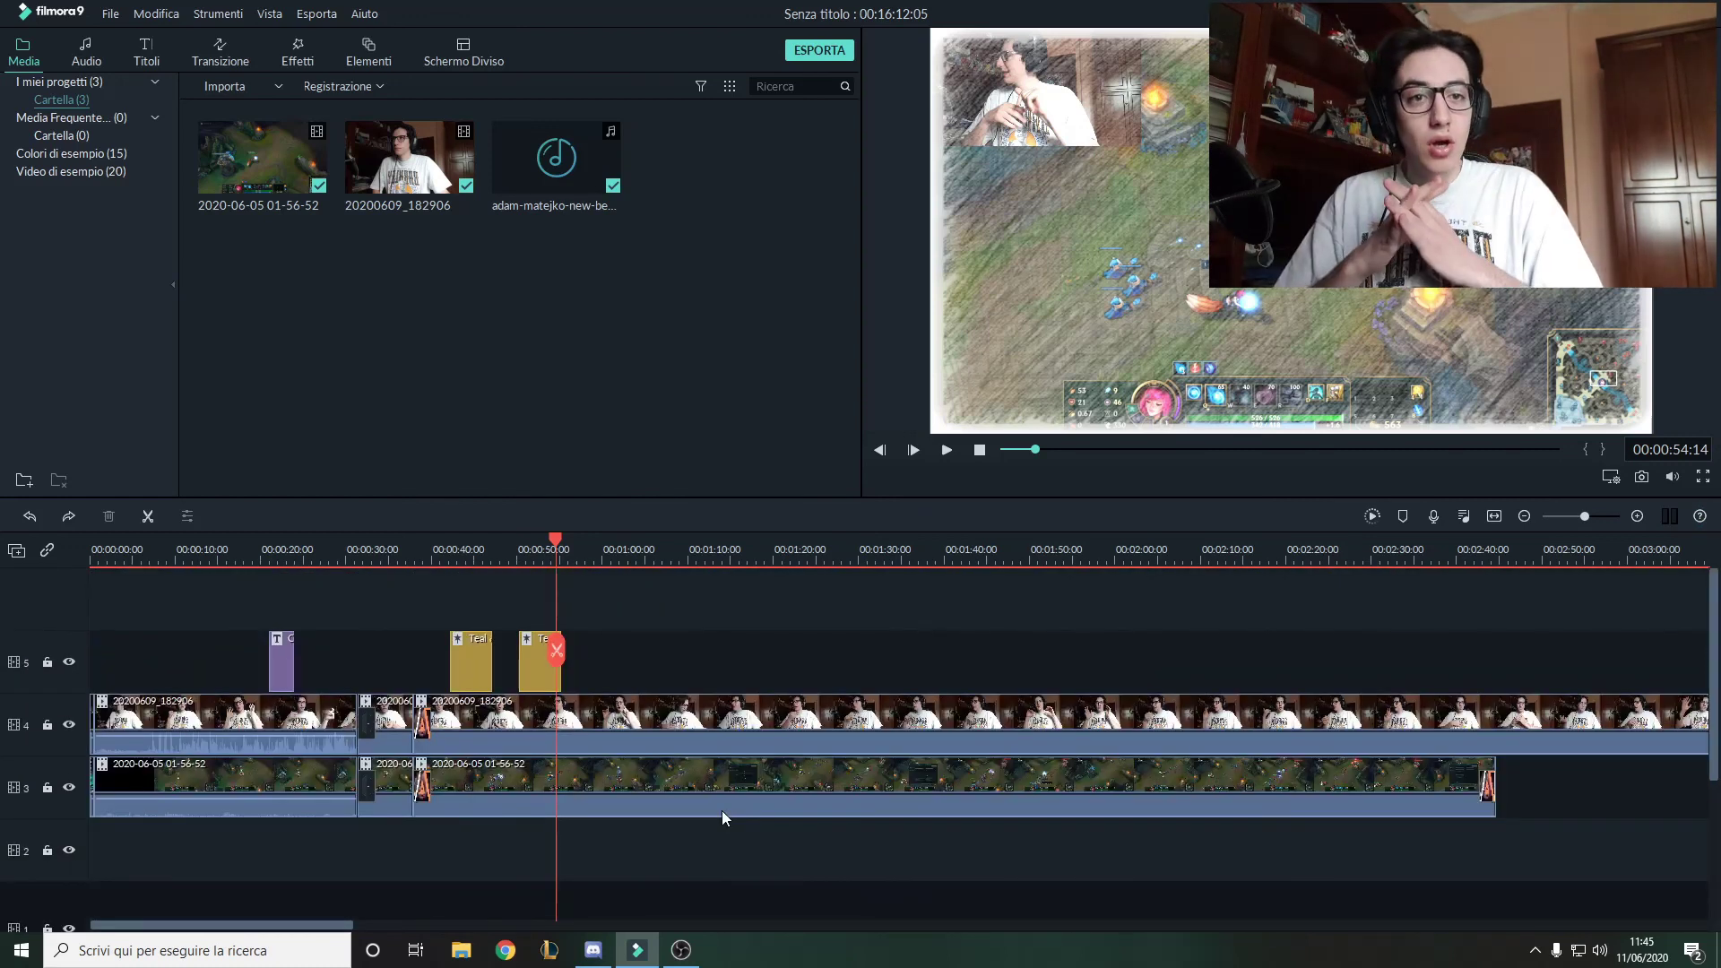